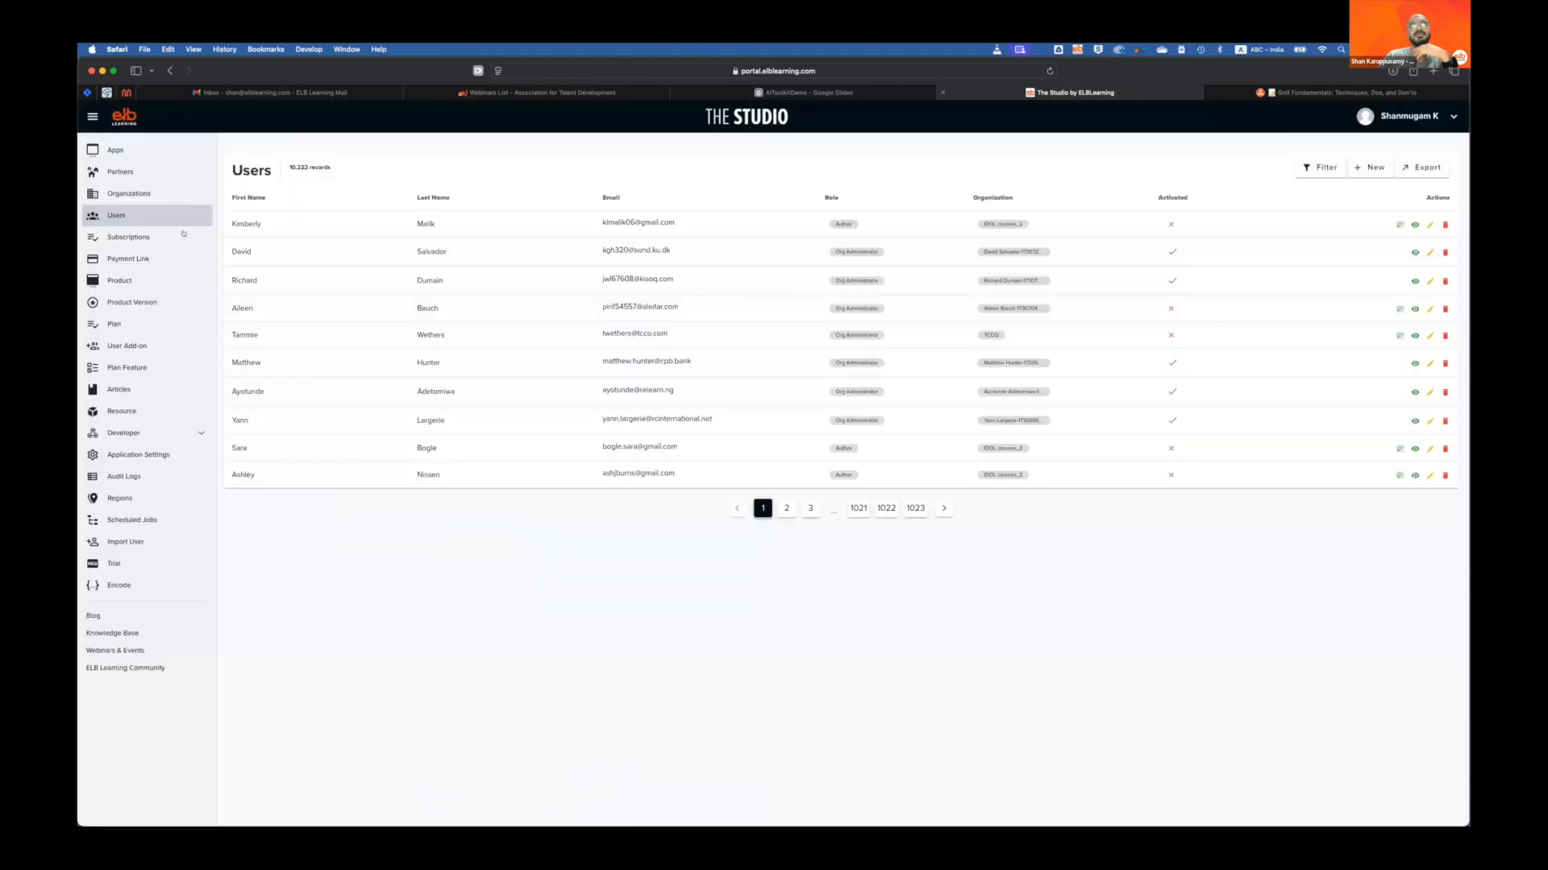
Step: Launch the AI Toolkit from the Studio's app collection and search its tools for "video"
click(115, 150)
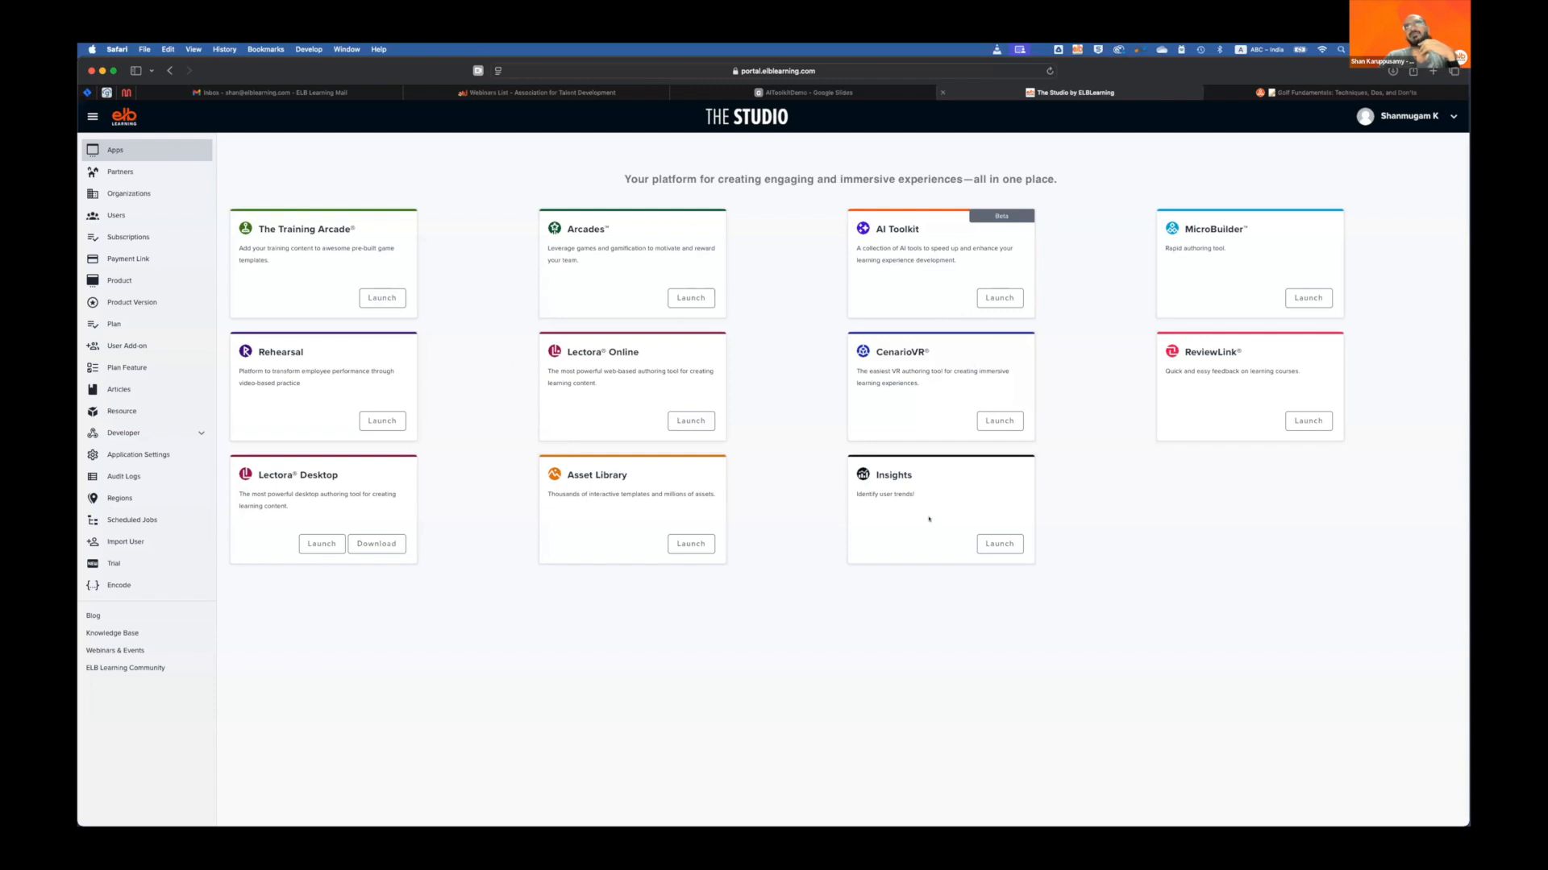
click(997, 296)
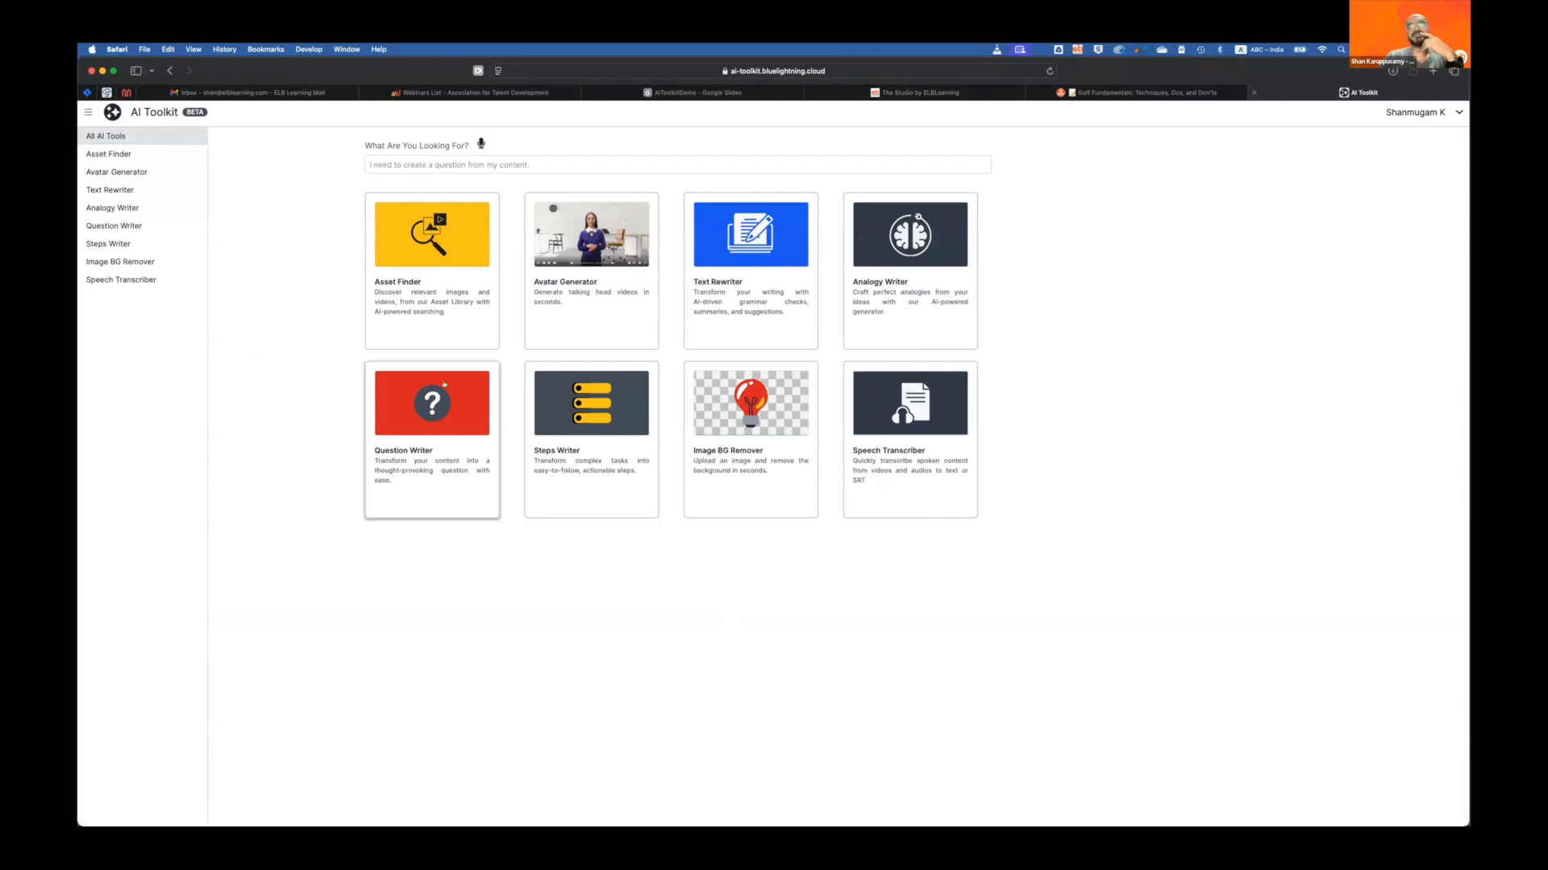
click(387, 161)
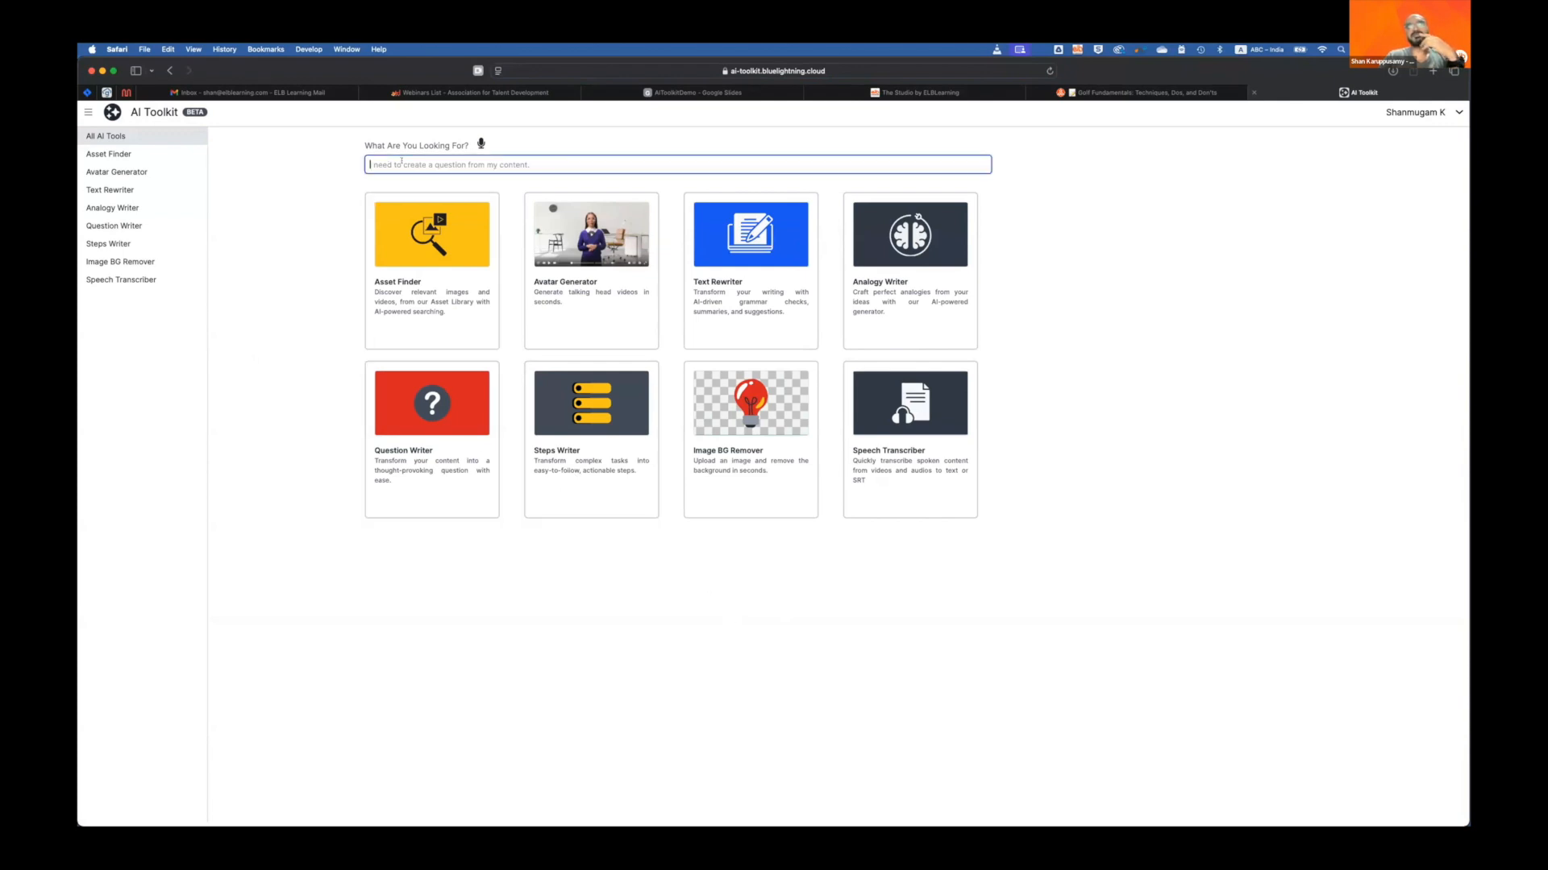
text(v)
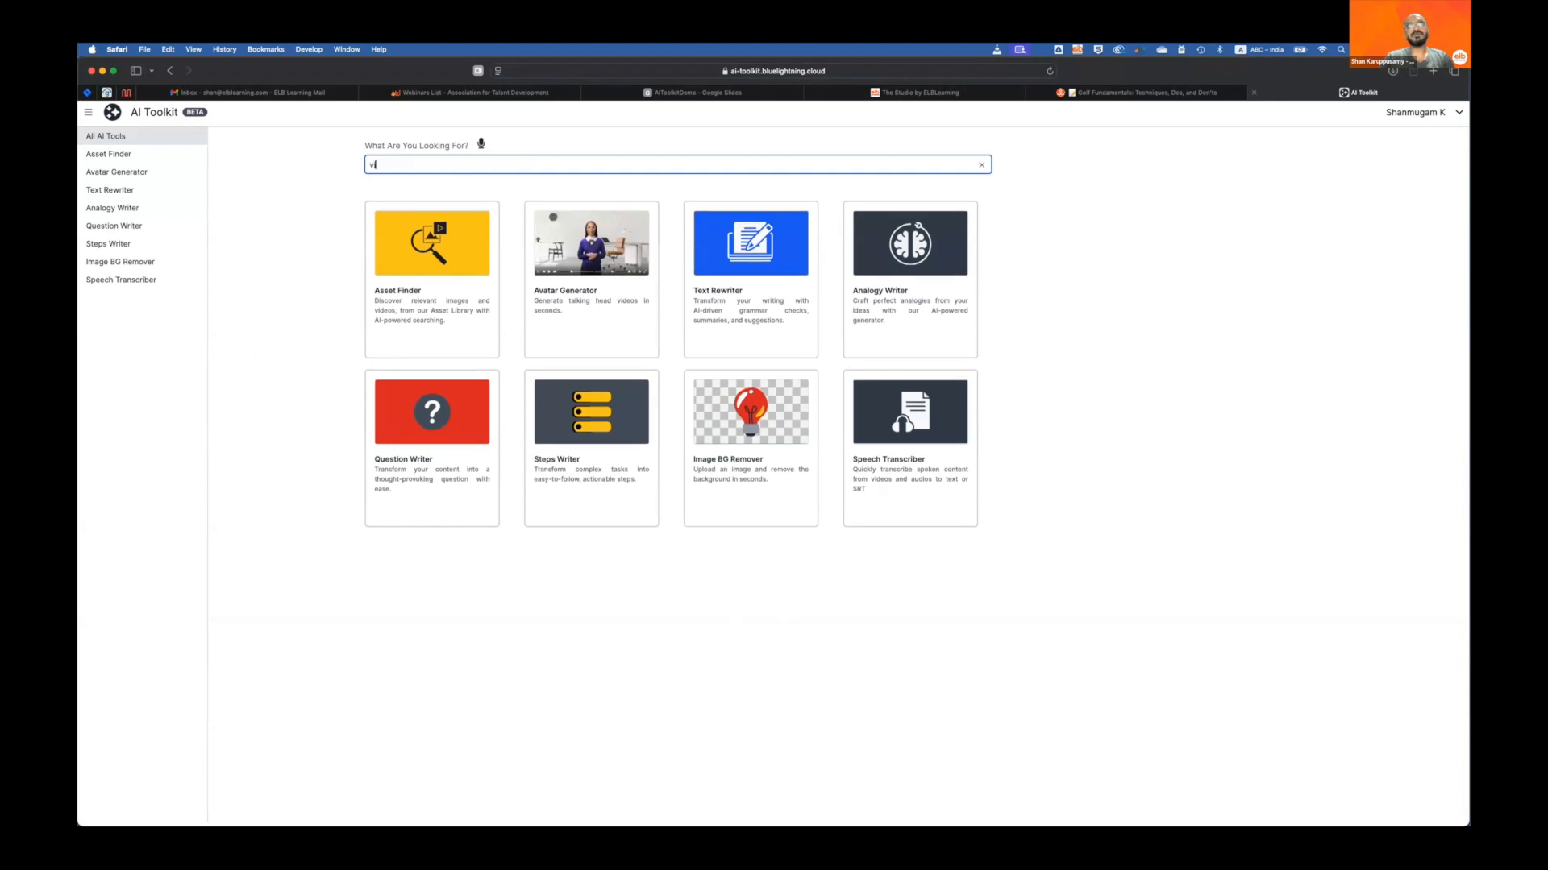
text(ideo)
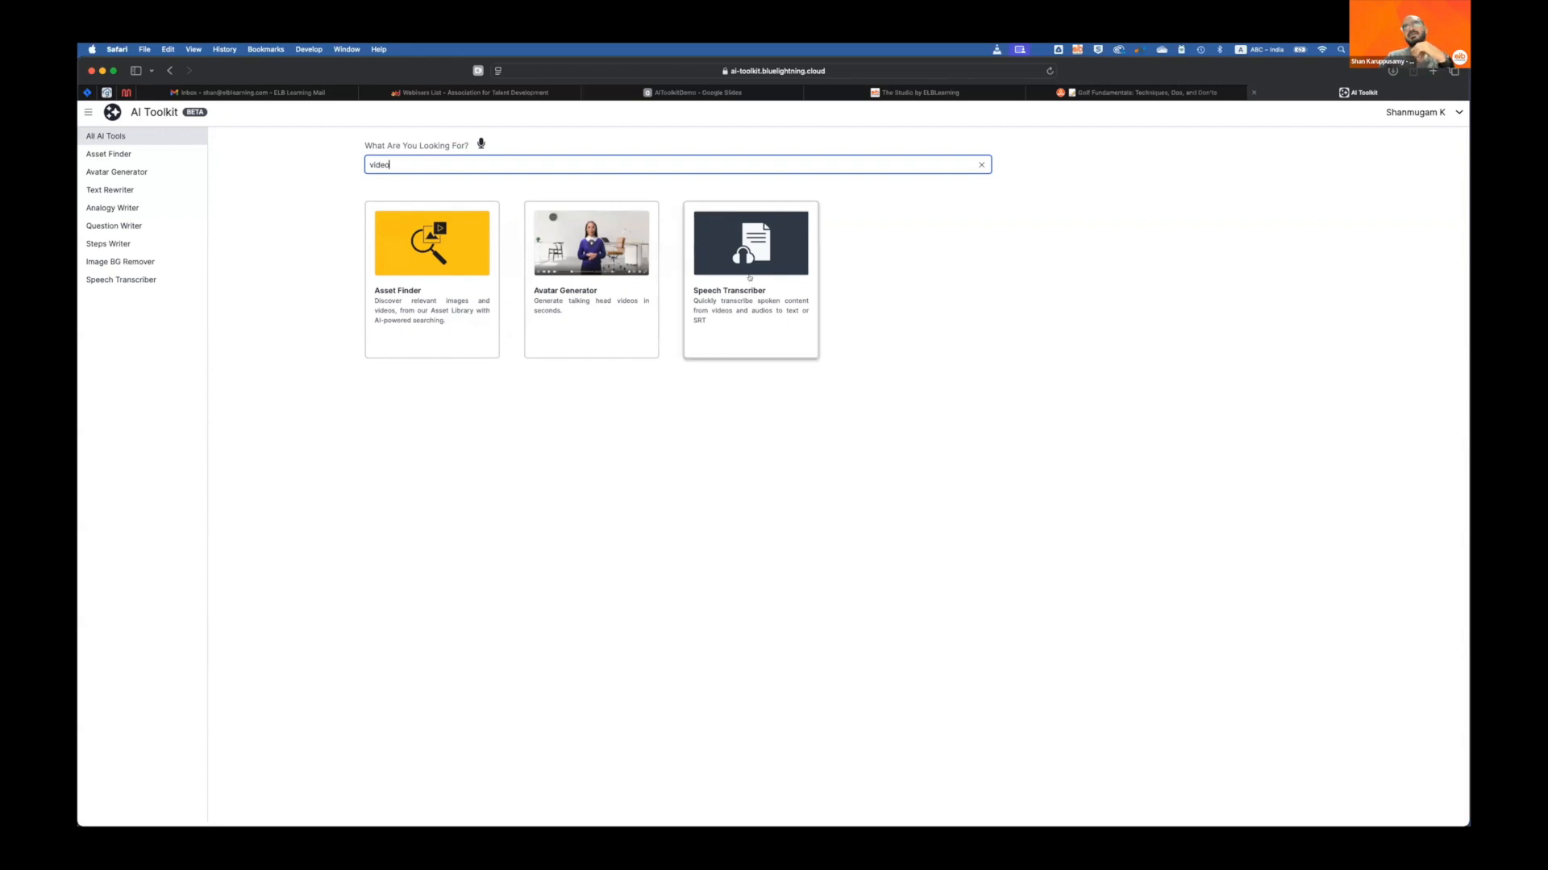
double_click(357, 164)
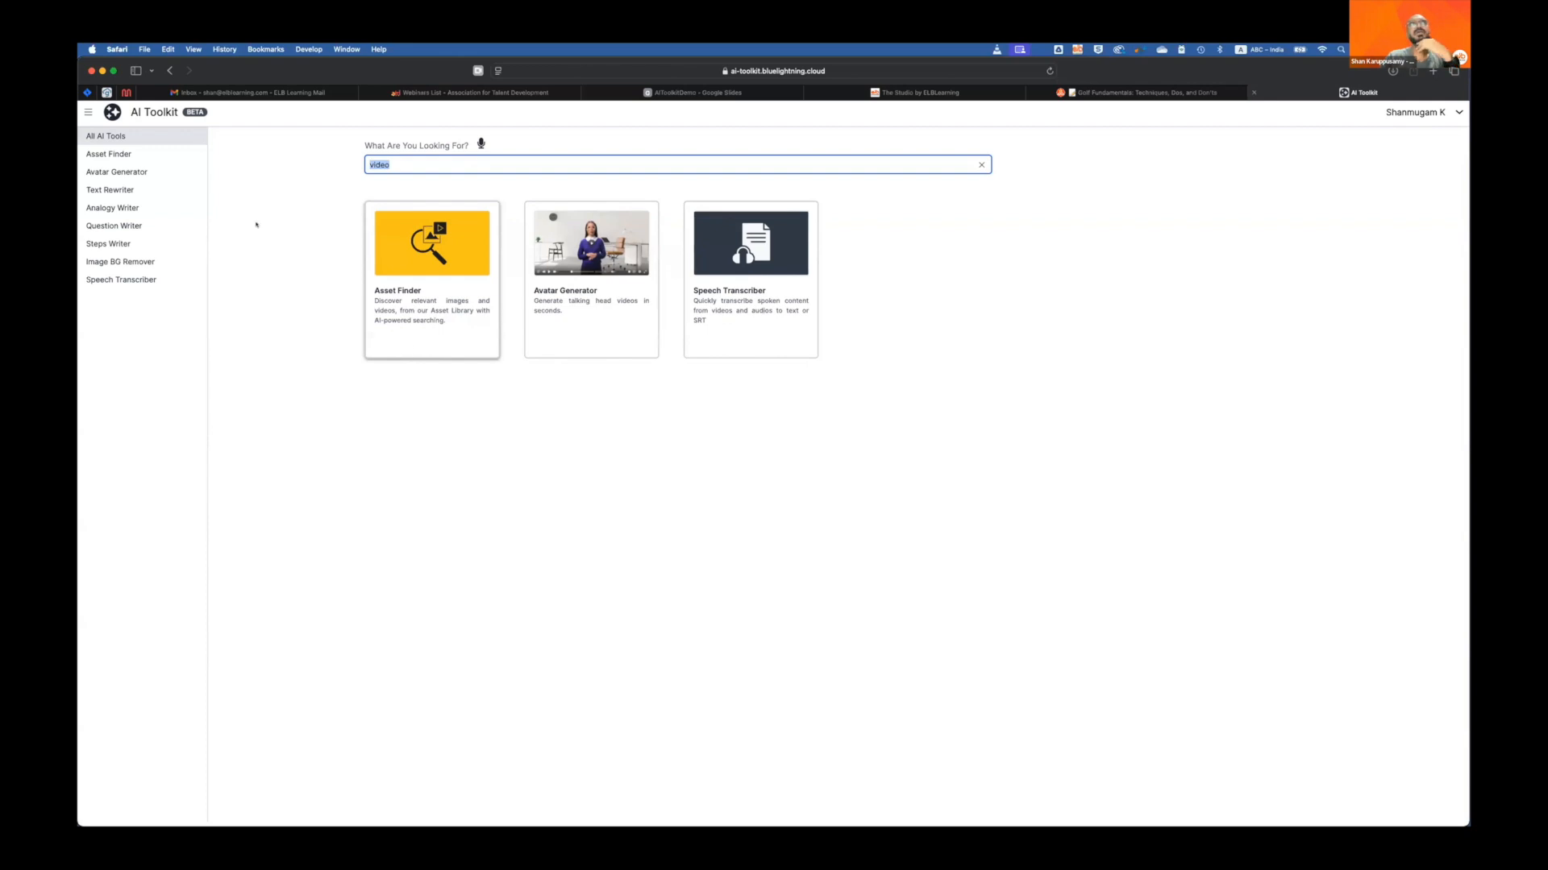
Step: Open the Asset Finder, look through its earlier conversation and delete the conversation history
click(486, 353)
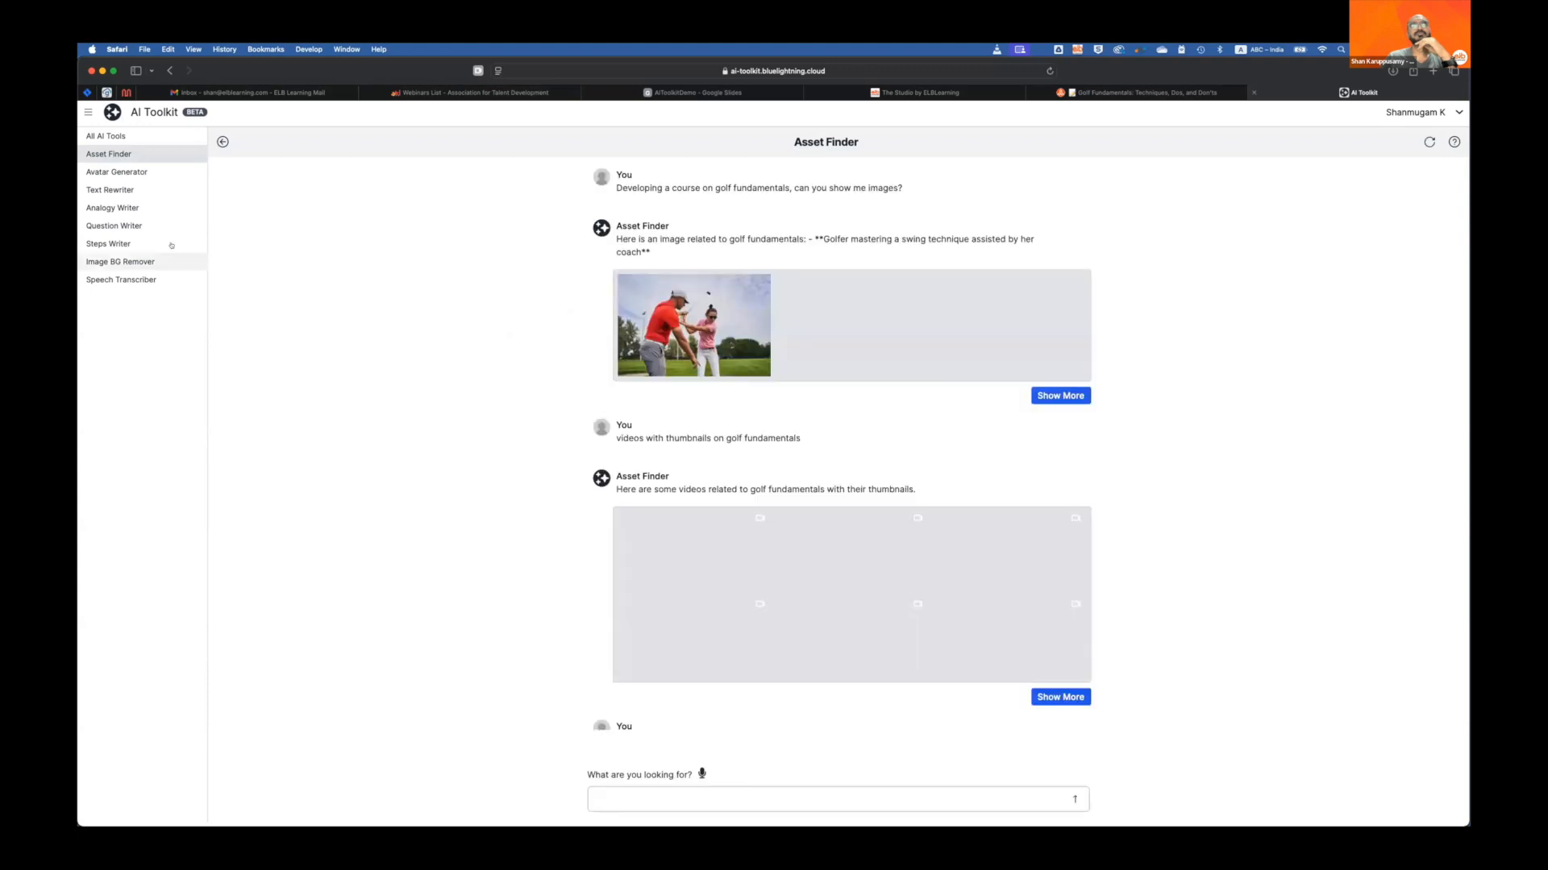
scroll(815, 460, up, 15)
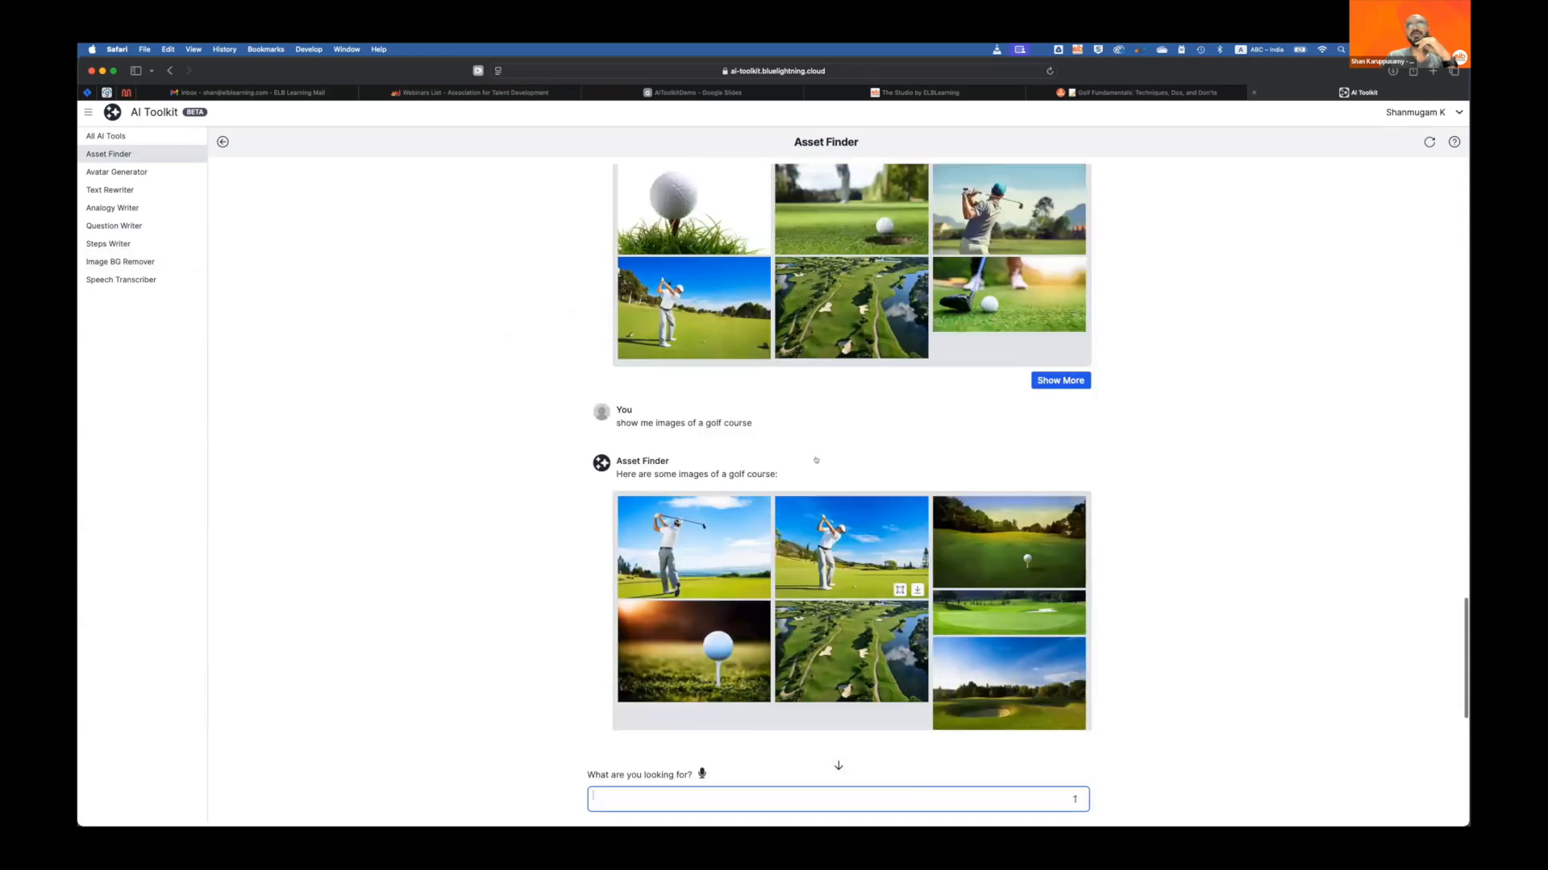
scroll(816, 460, up, 5)
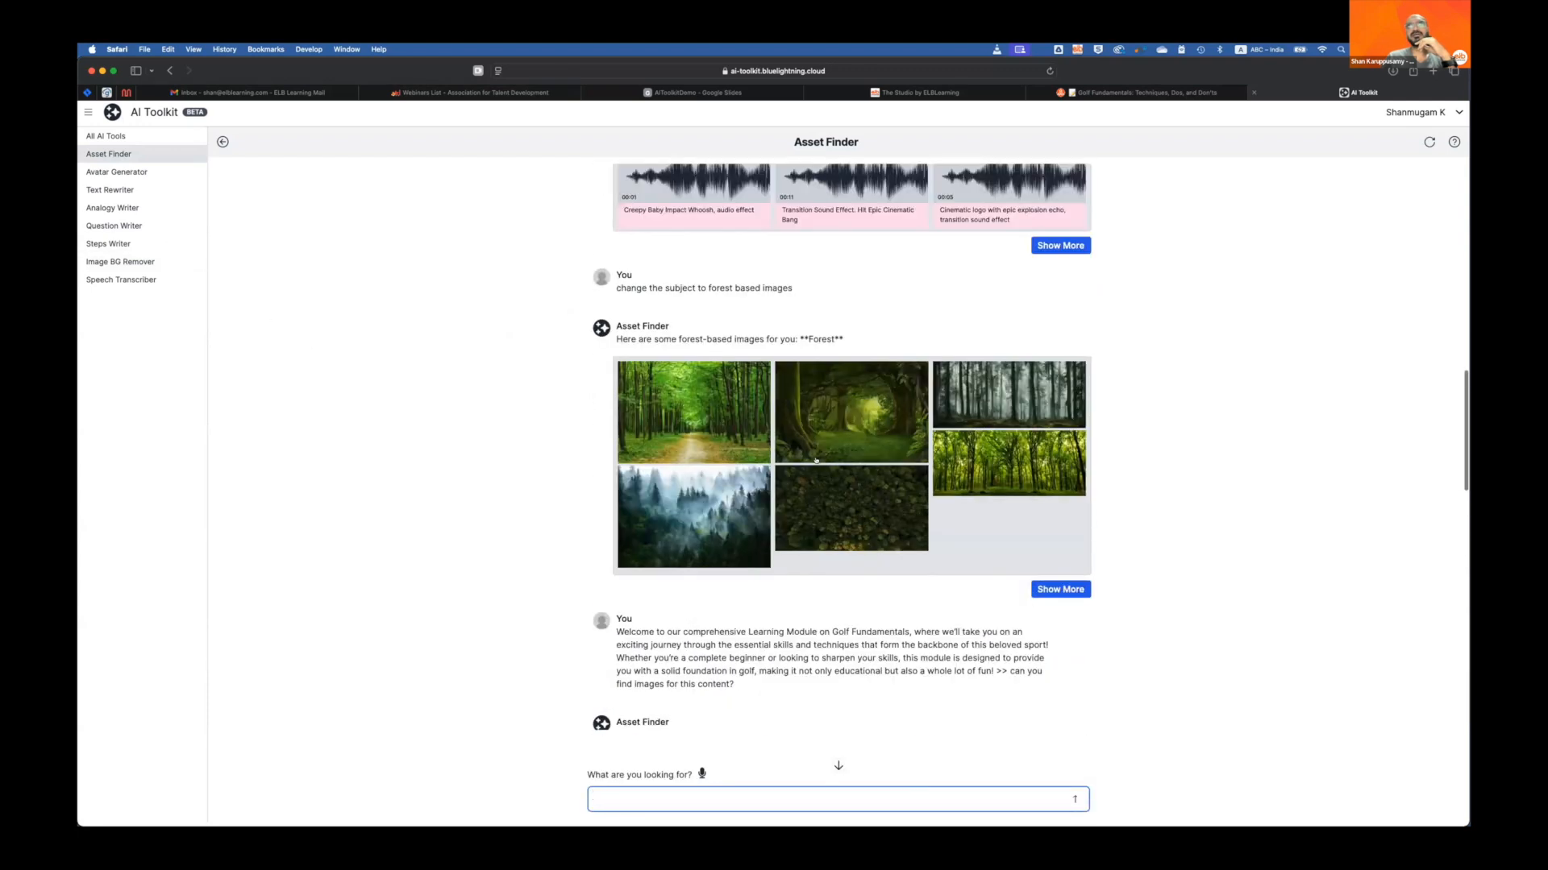
scroll(815, 460, down, 20)
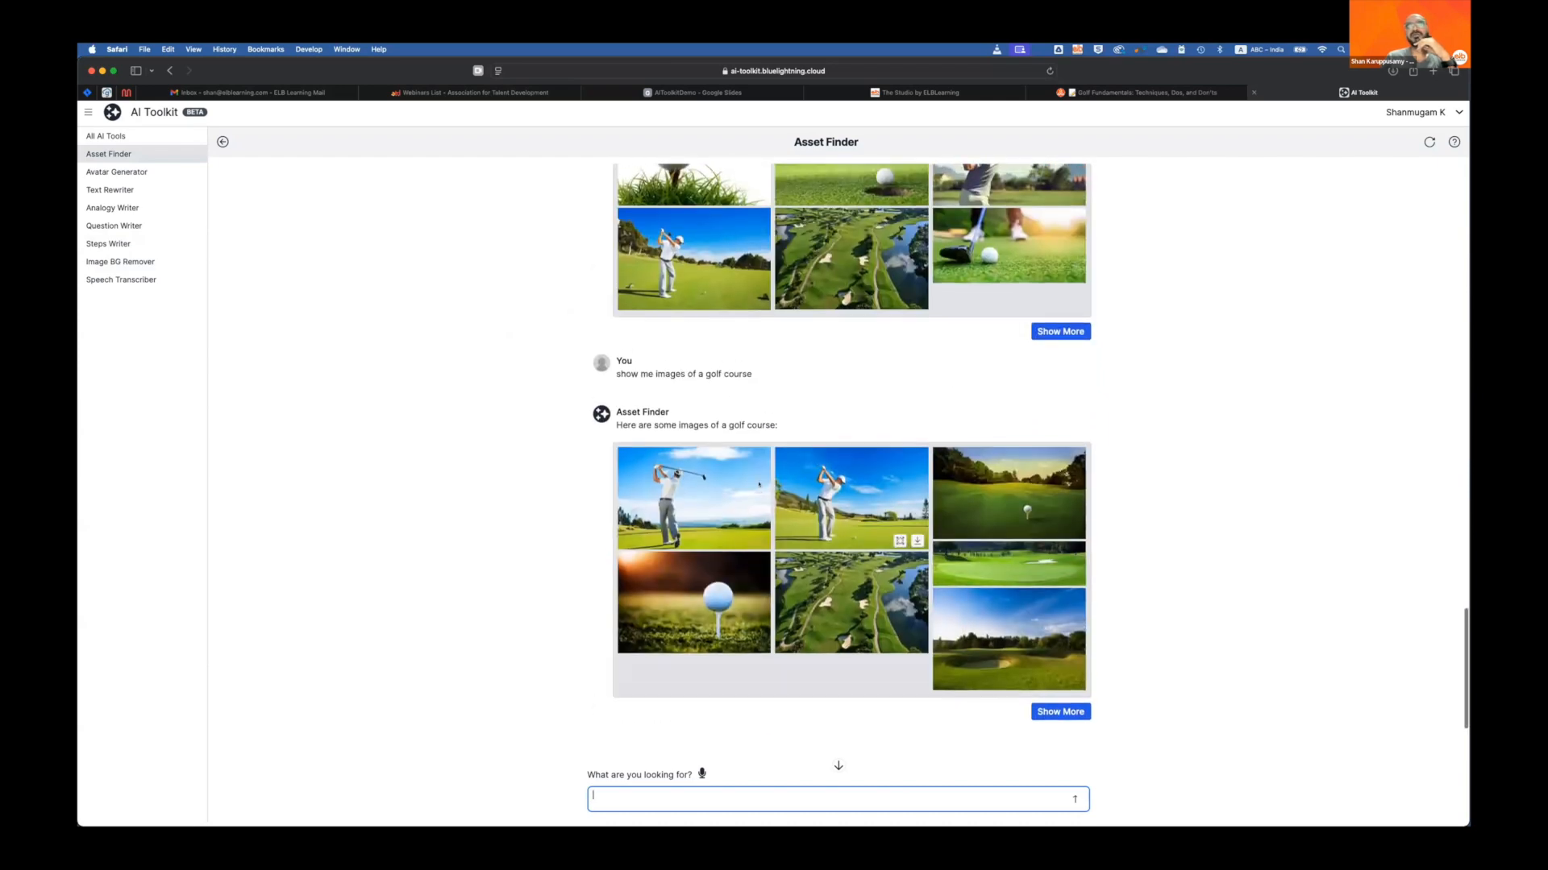
scroll(759, 484, up, 12)
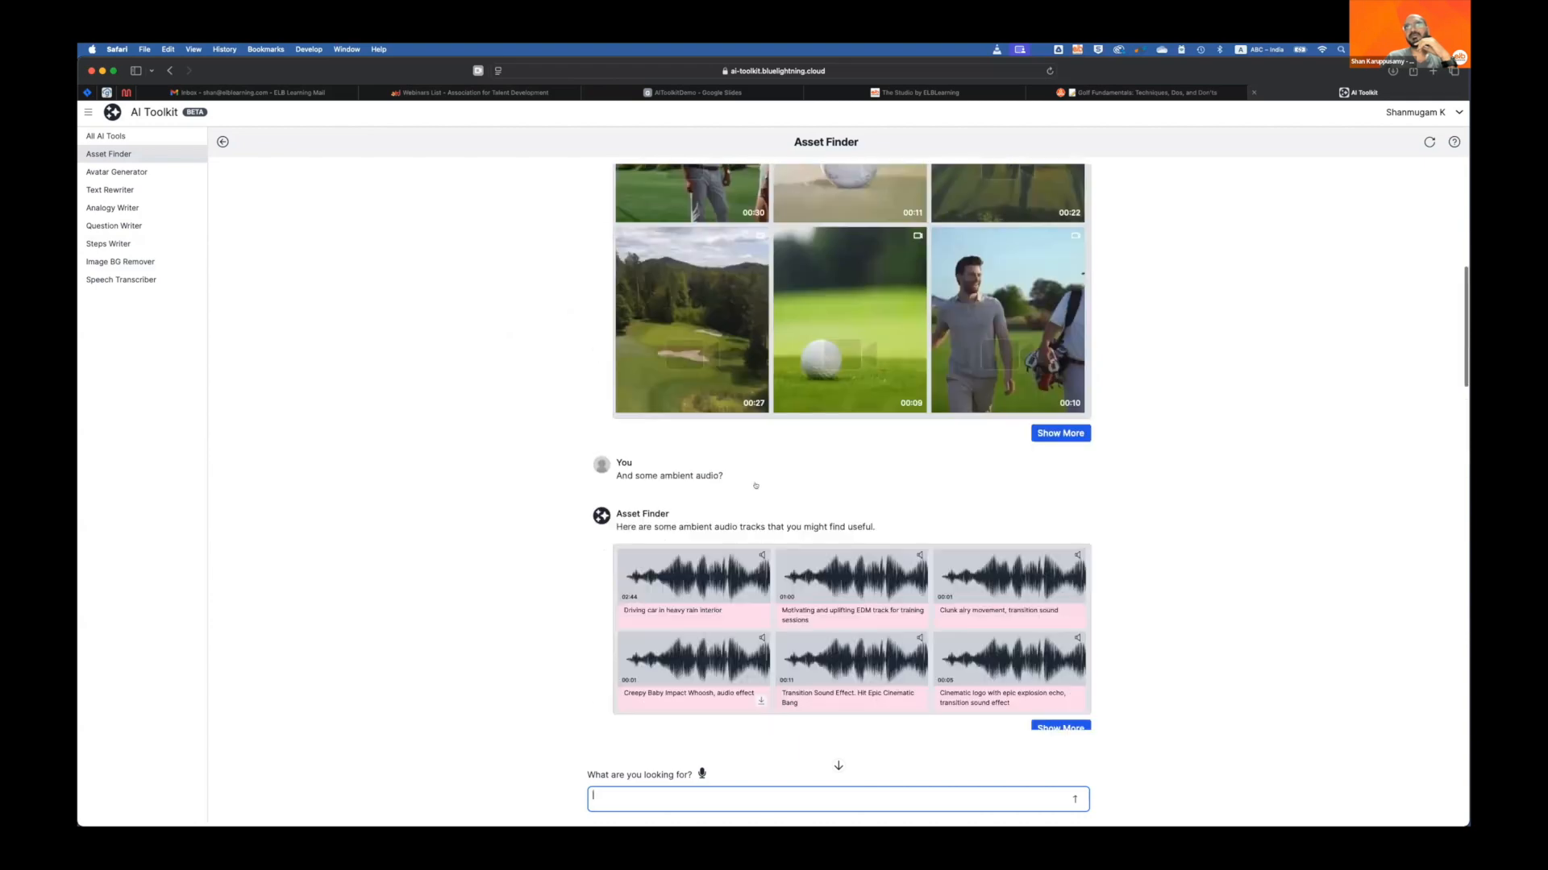
scroll(755, 485, up, 5)
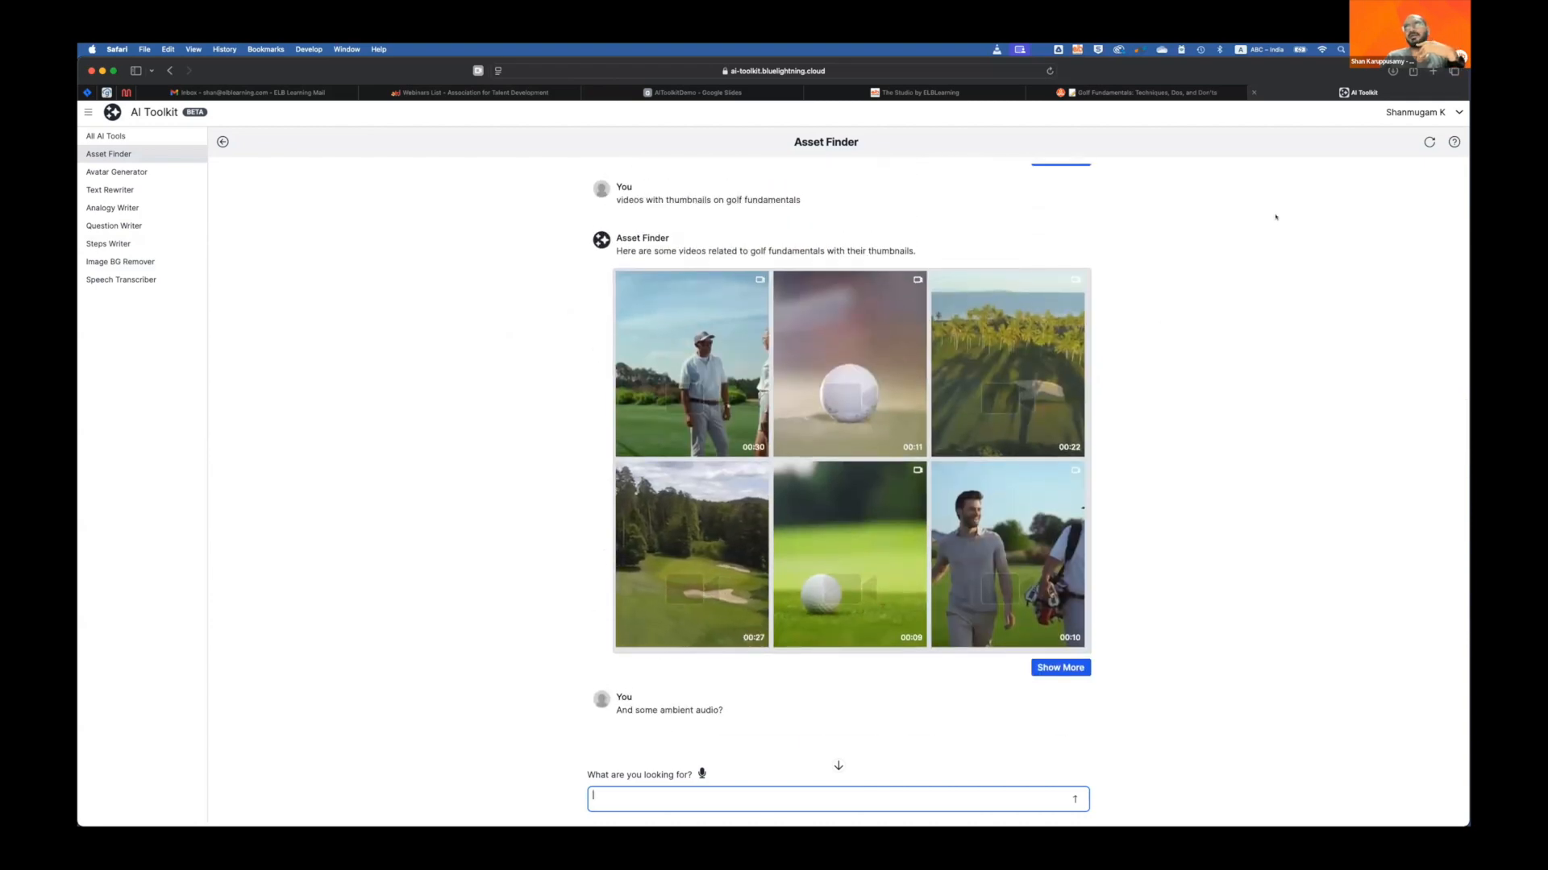
click(1430, 142)
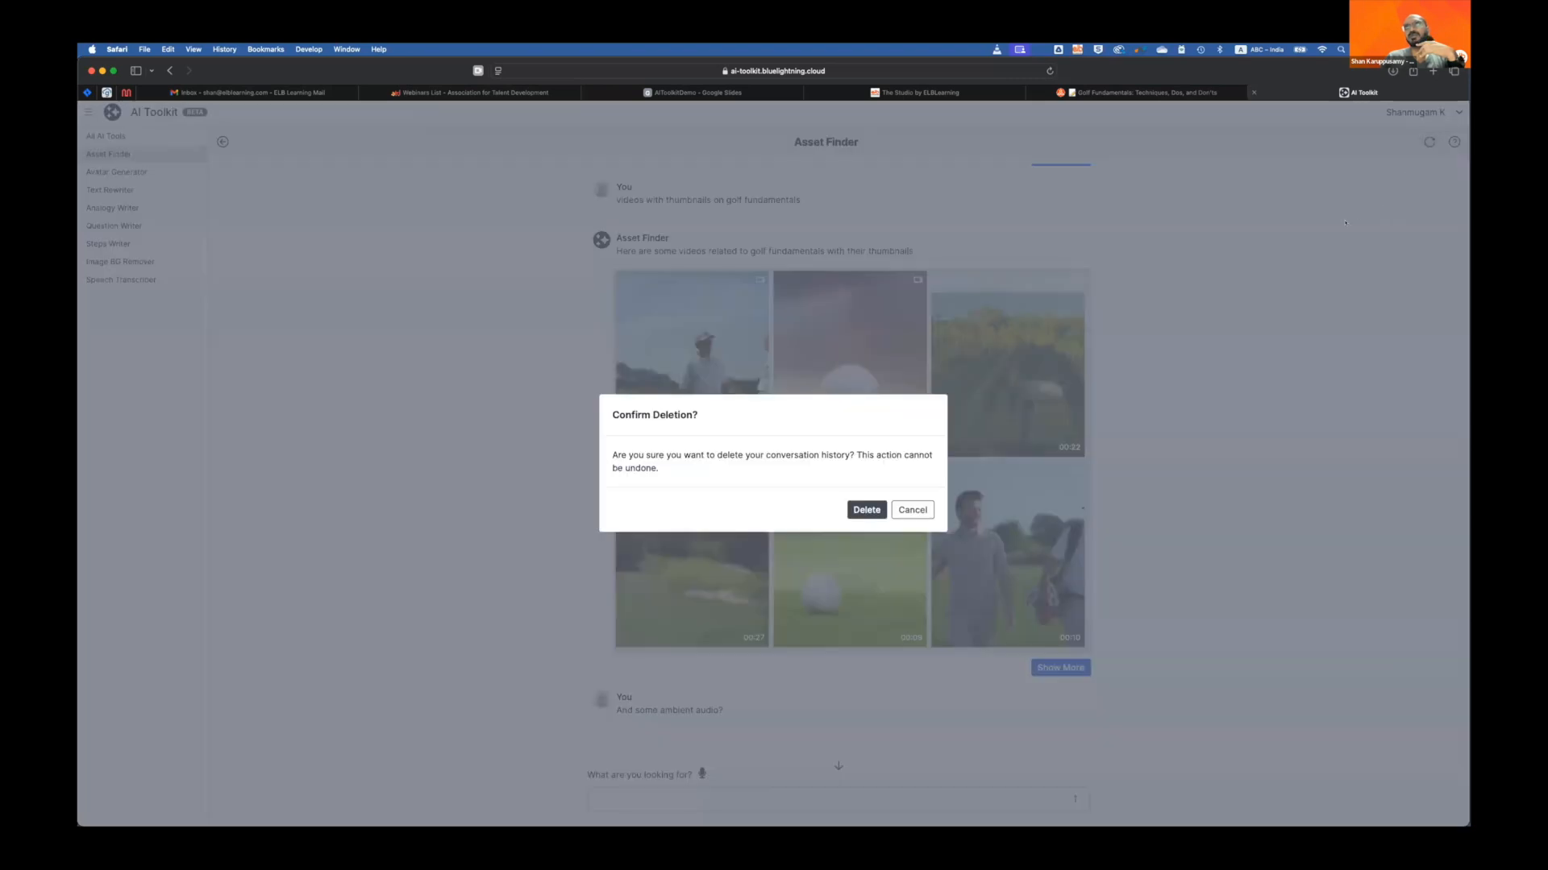
click(866, 508)
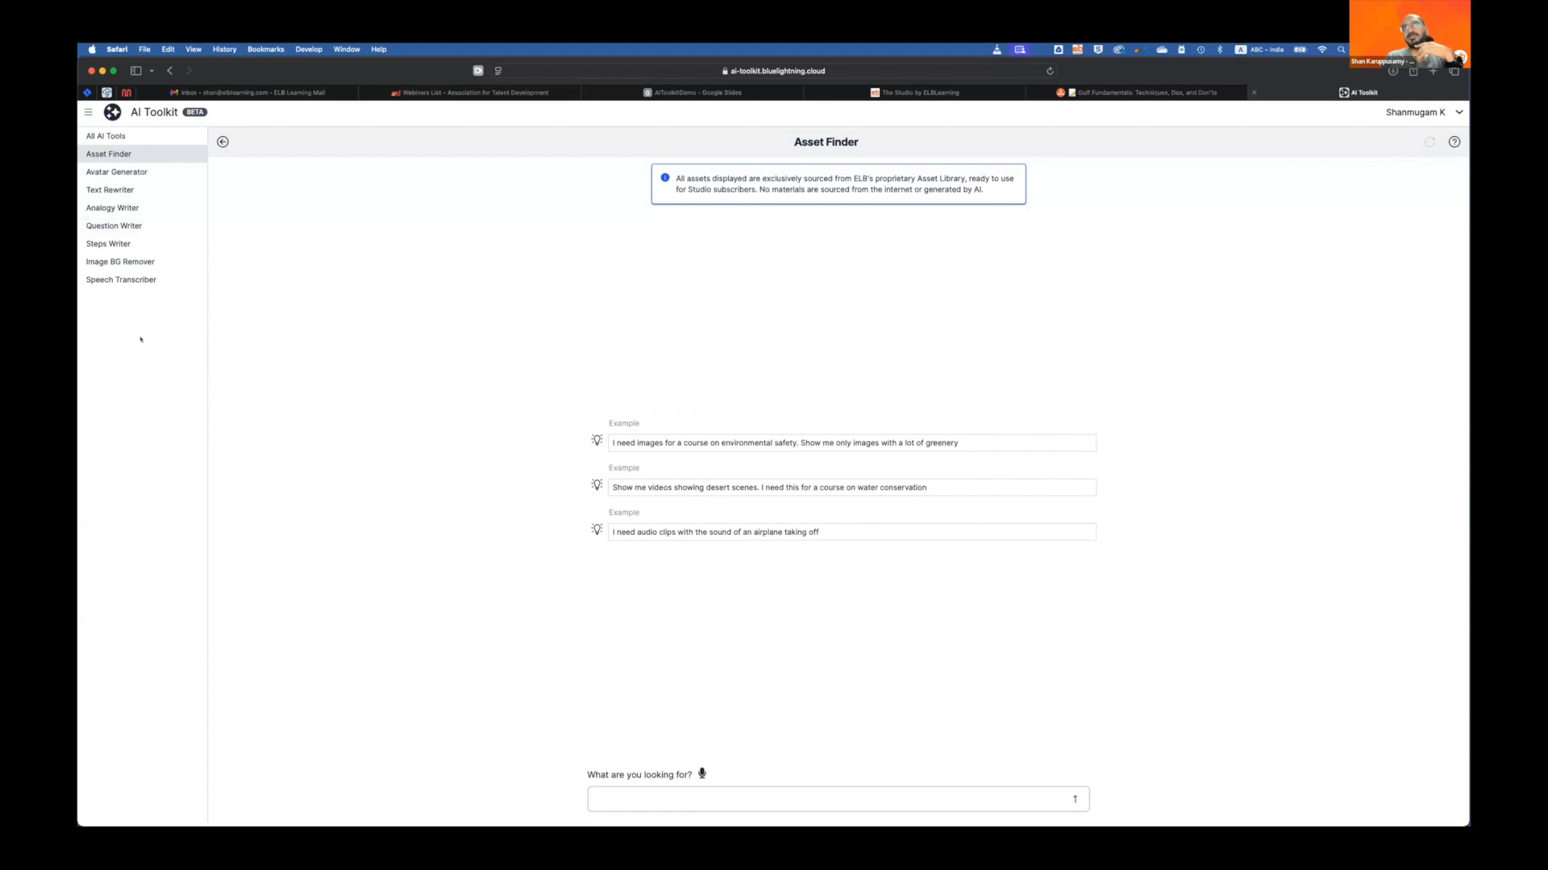
Step: In the Text Rewriter, elaborate "A learning module on golf fundamentals" with the instruction "Keep it fun and engaging"
click(130, 190)
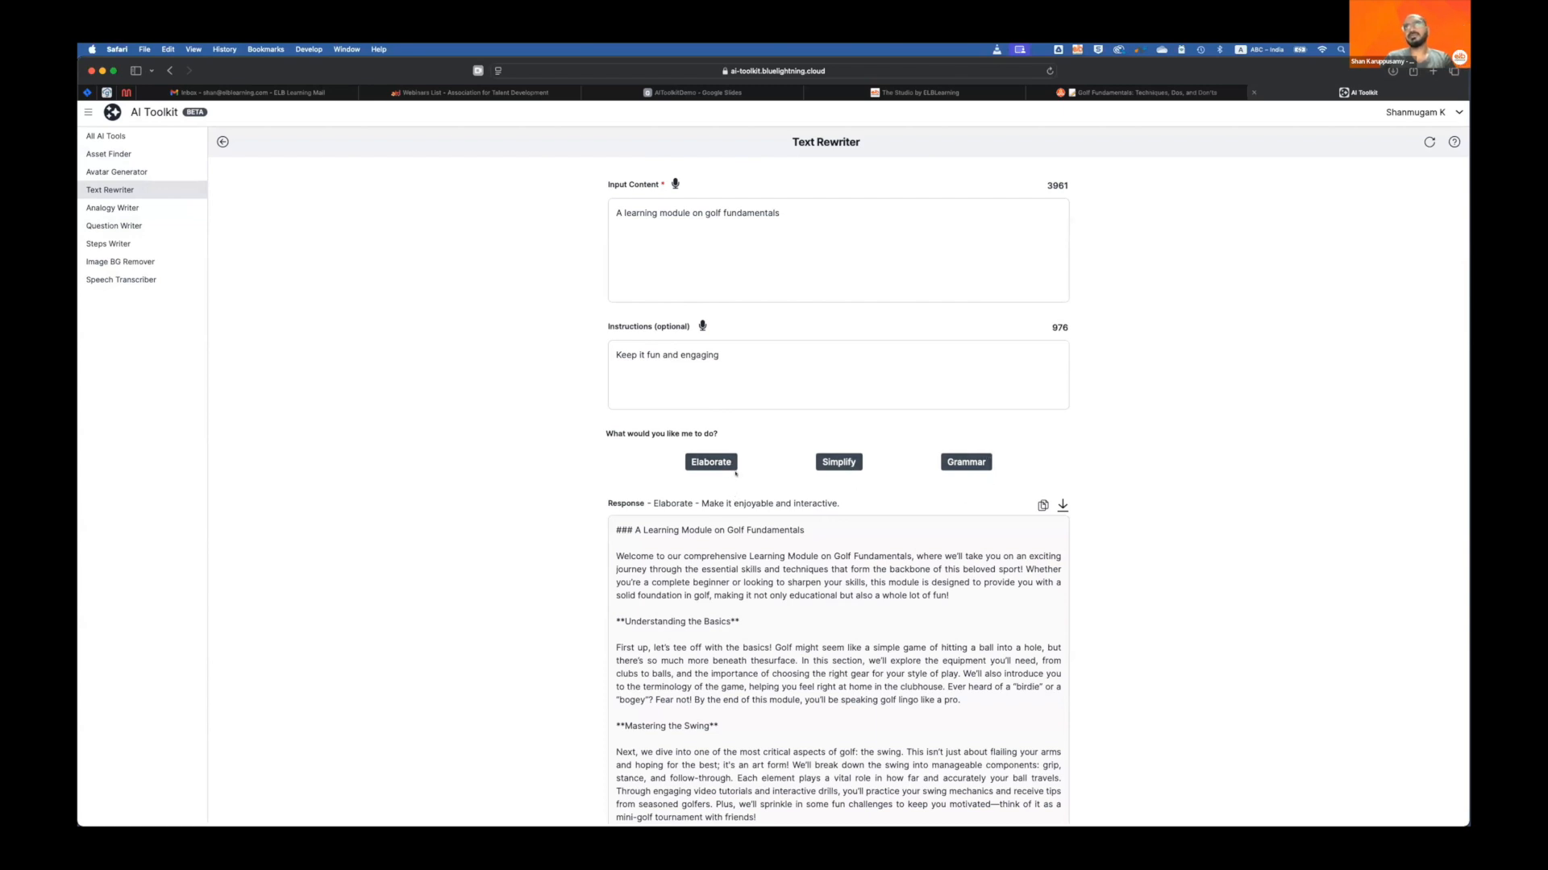
click(801, 215)
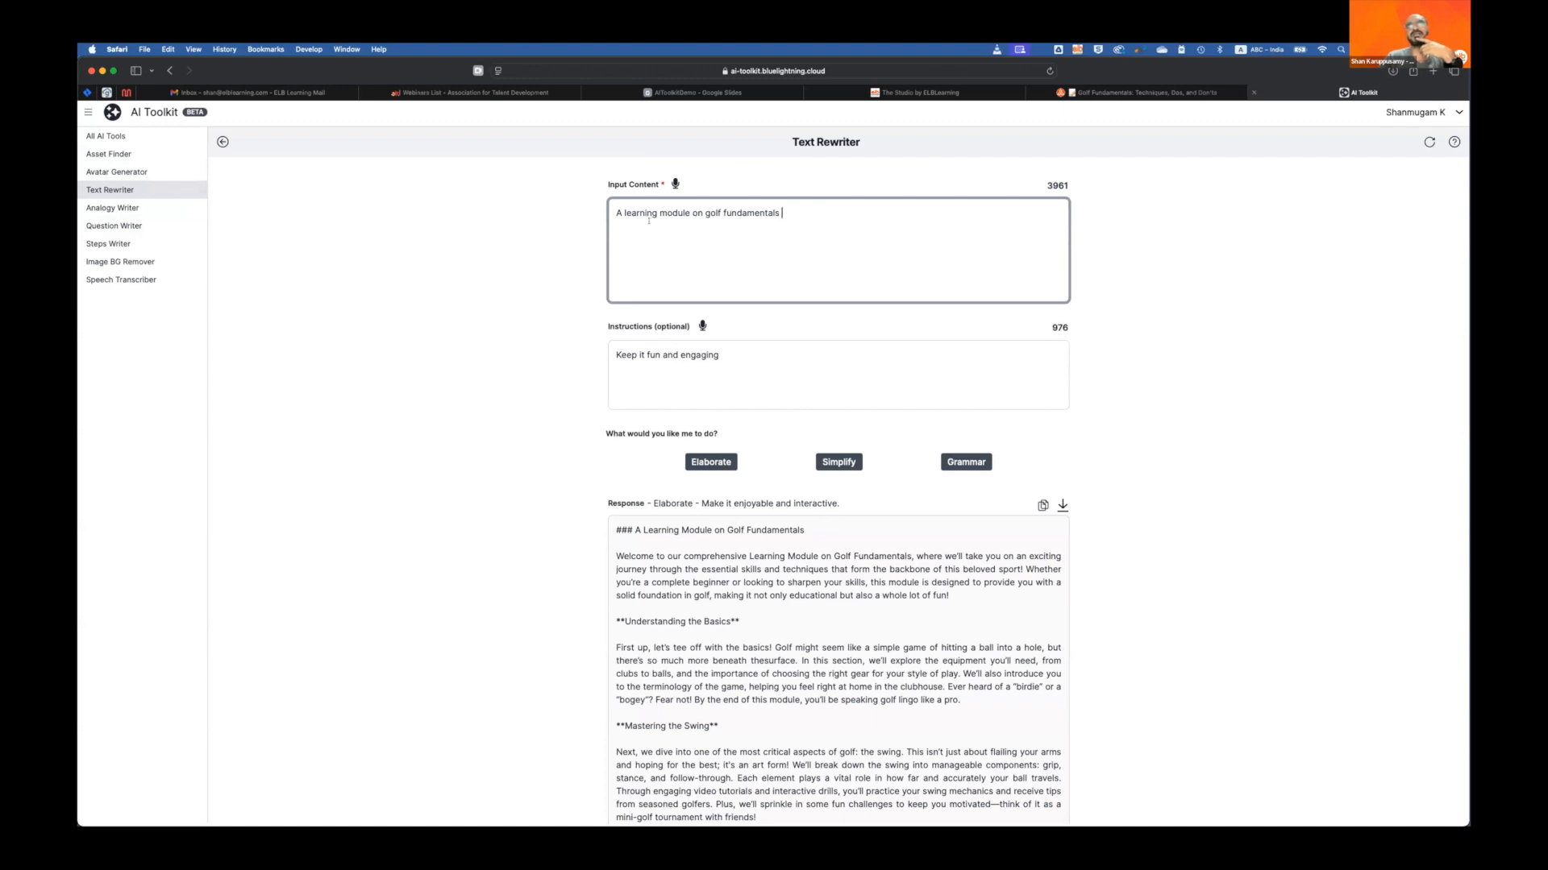
drag(613, 208, 810, 206)
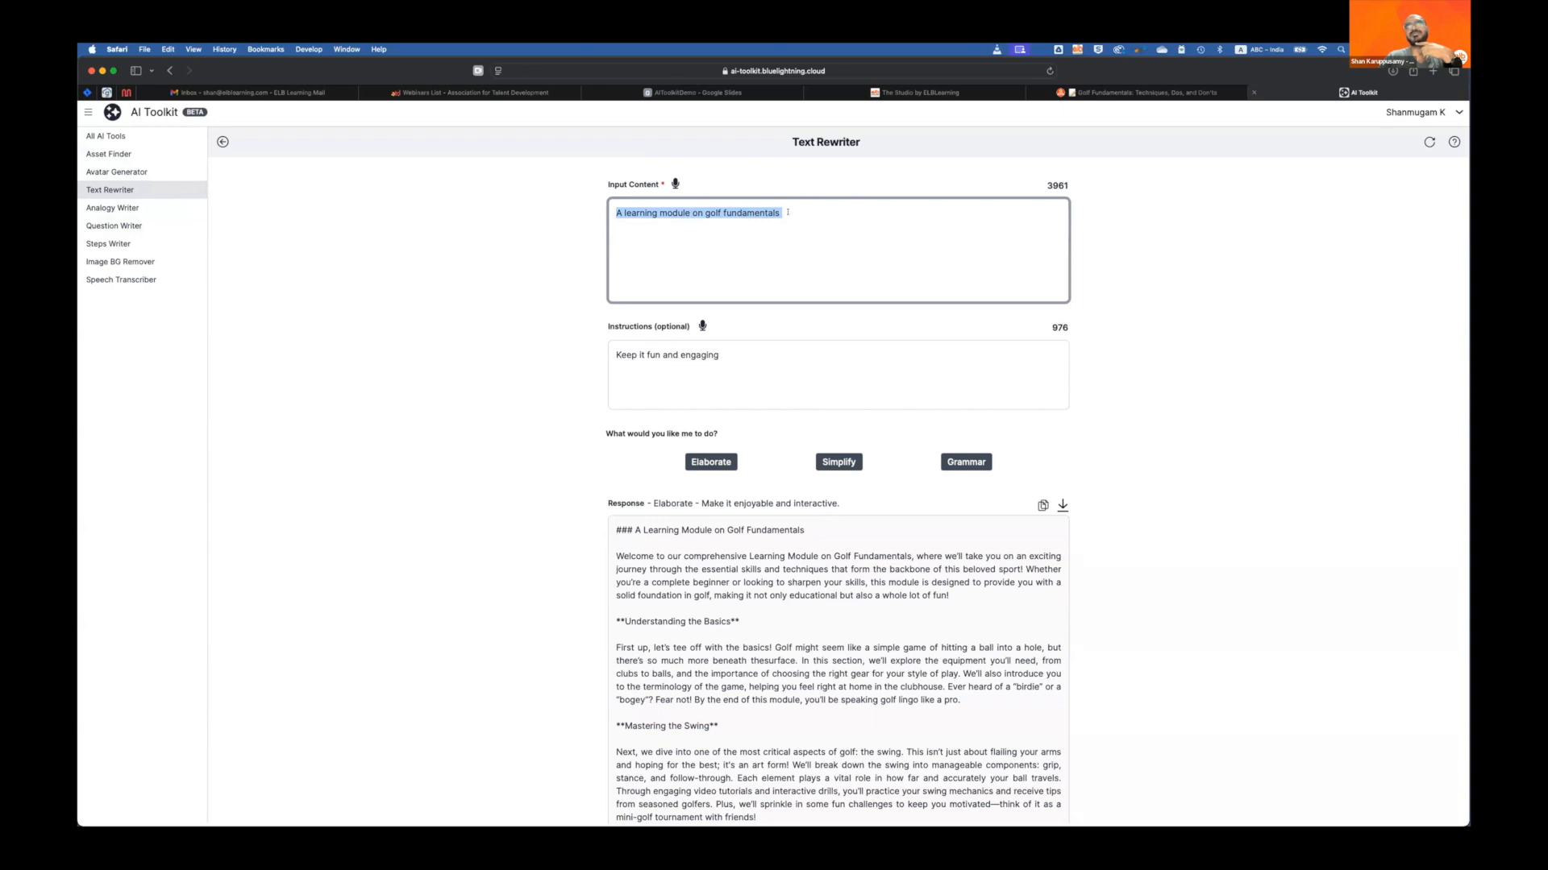
click(788, 212)
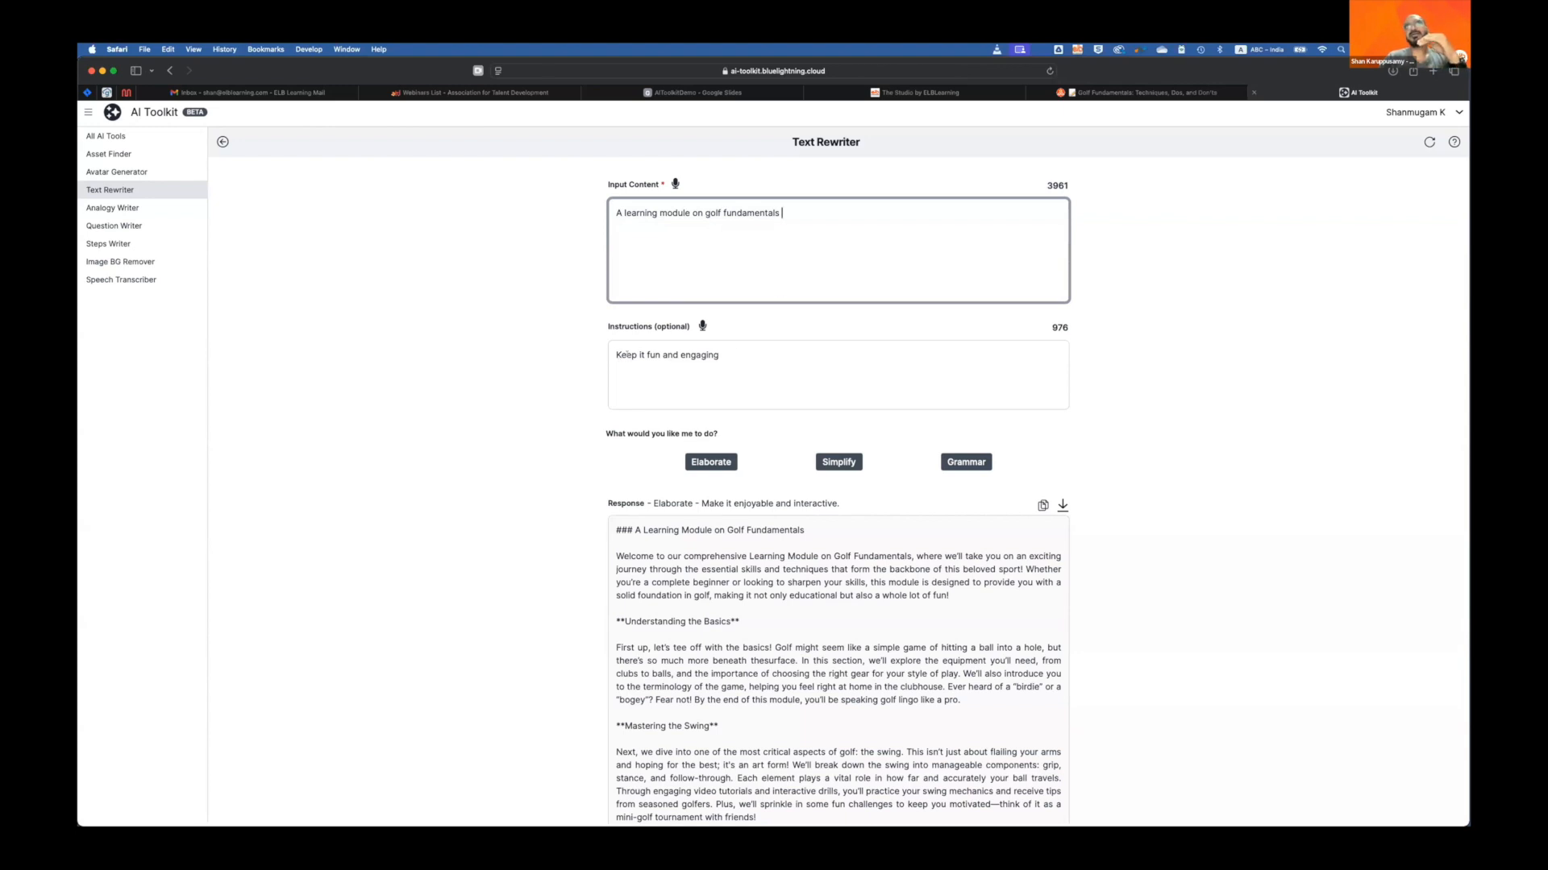
click(711, 462)
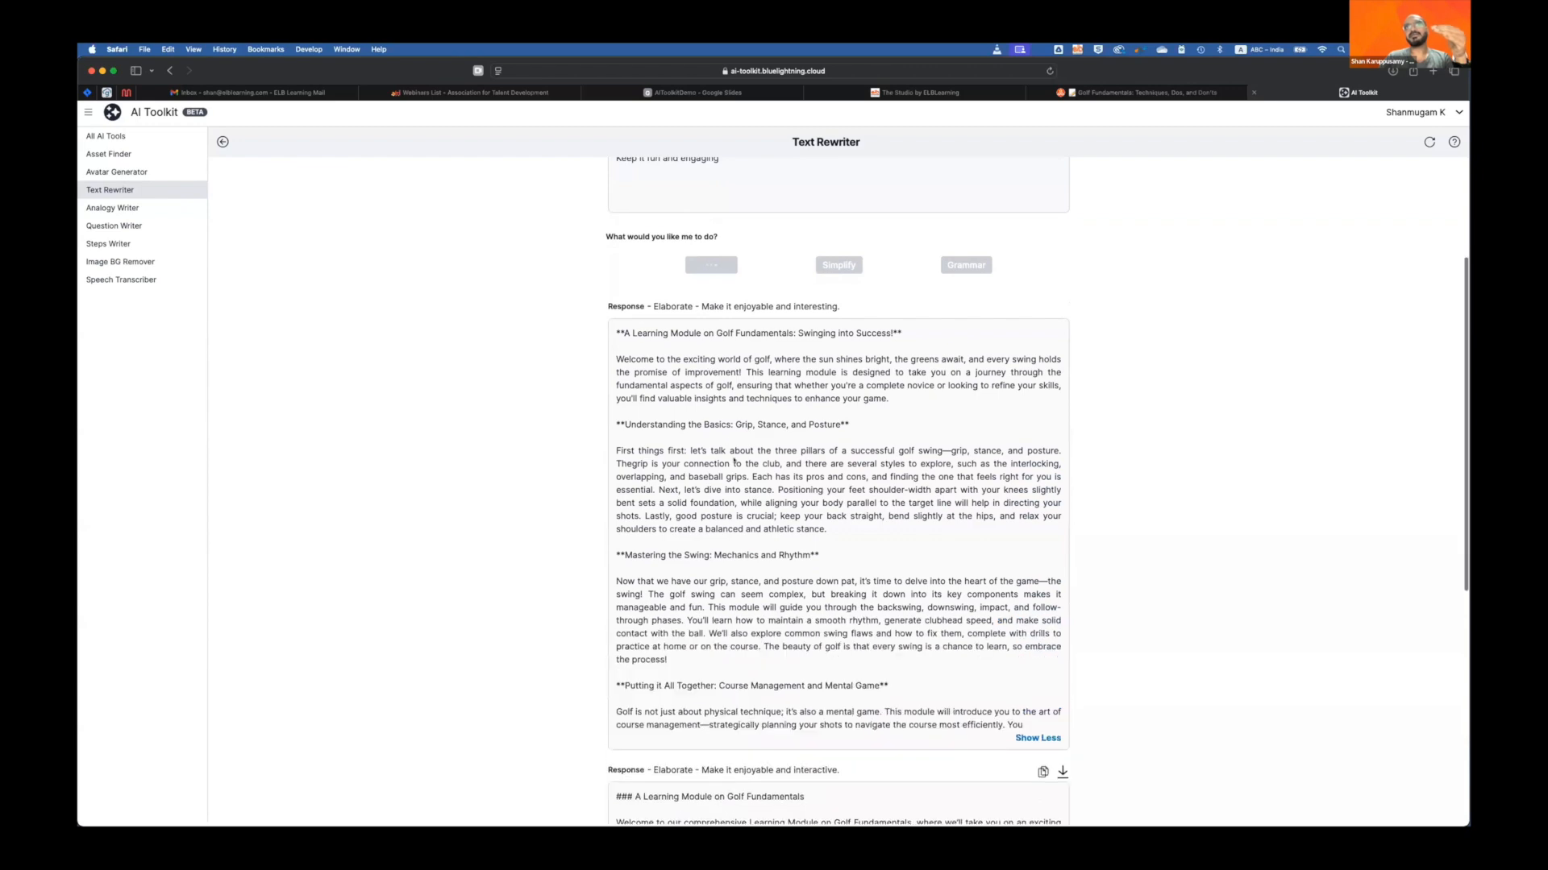
Step: Review the newly elaborated response and copy its introductory paragraph starting "Welcome to the exciting world of golf"
scroll(734, 461, down, 3)
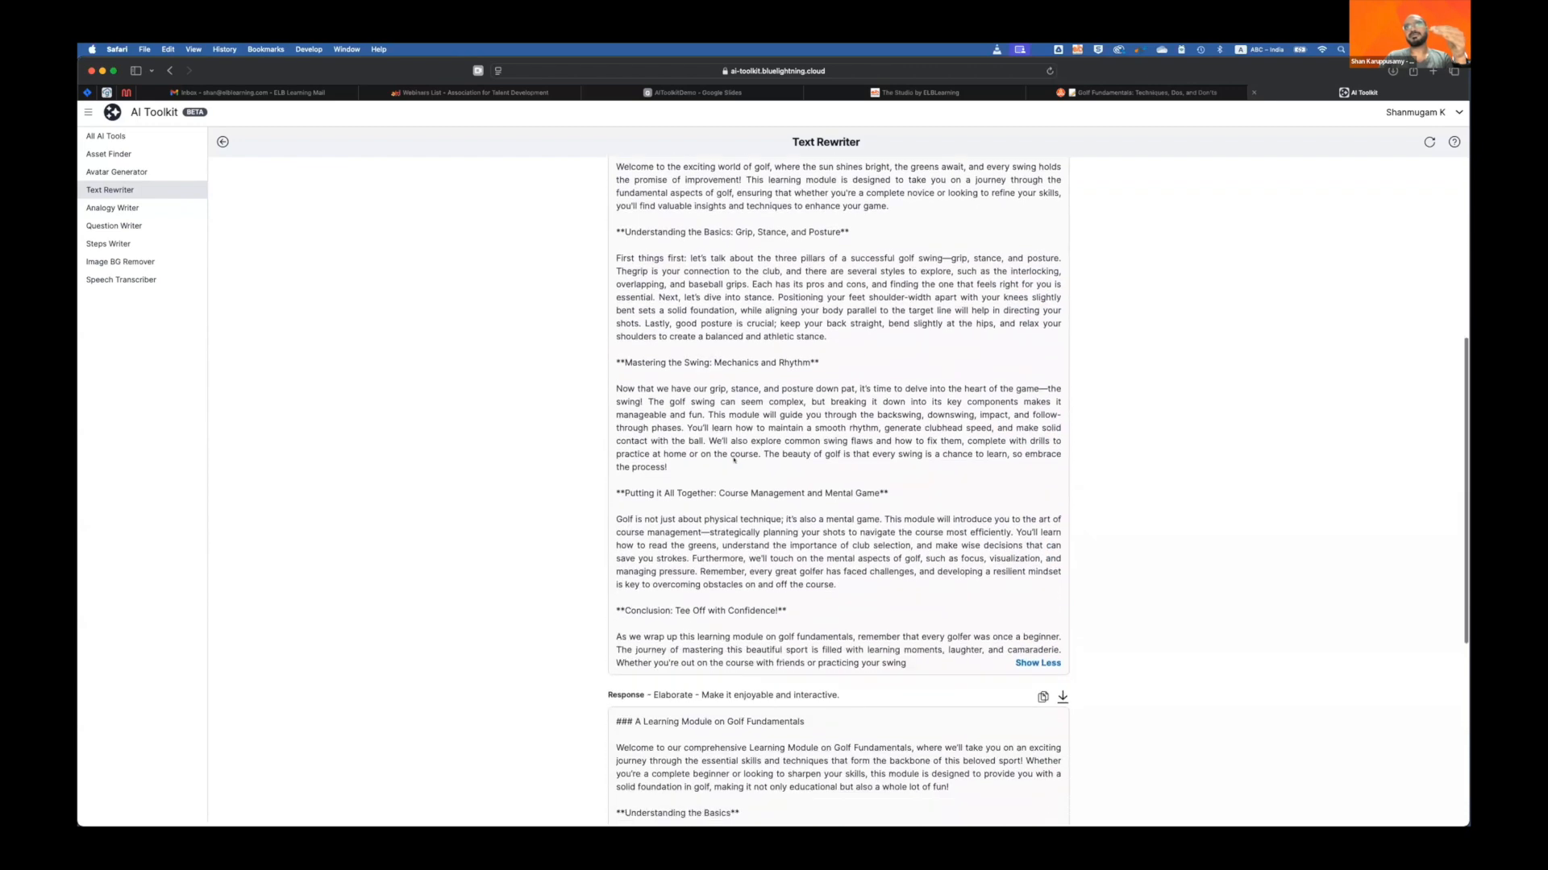
scroll(734, 457, up, 3)
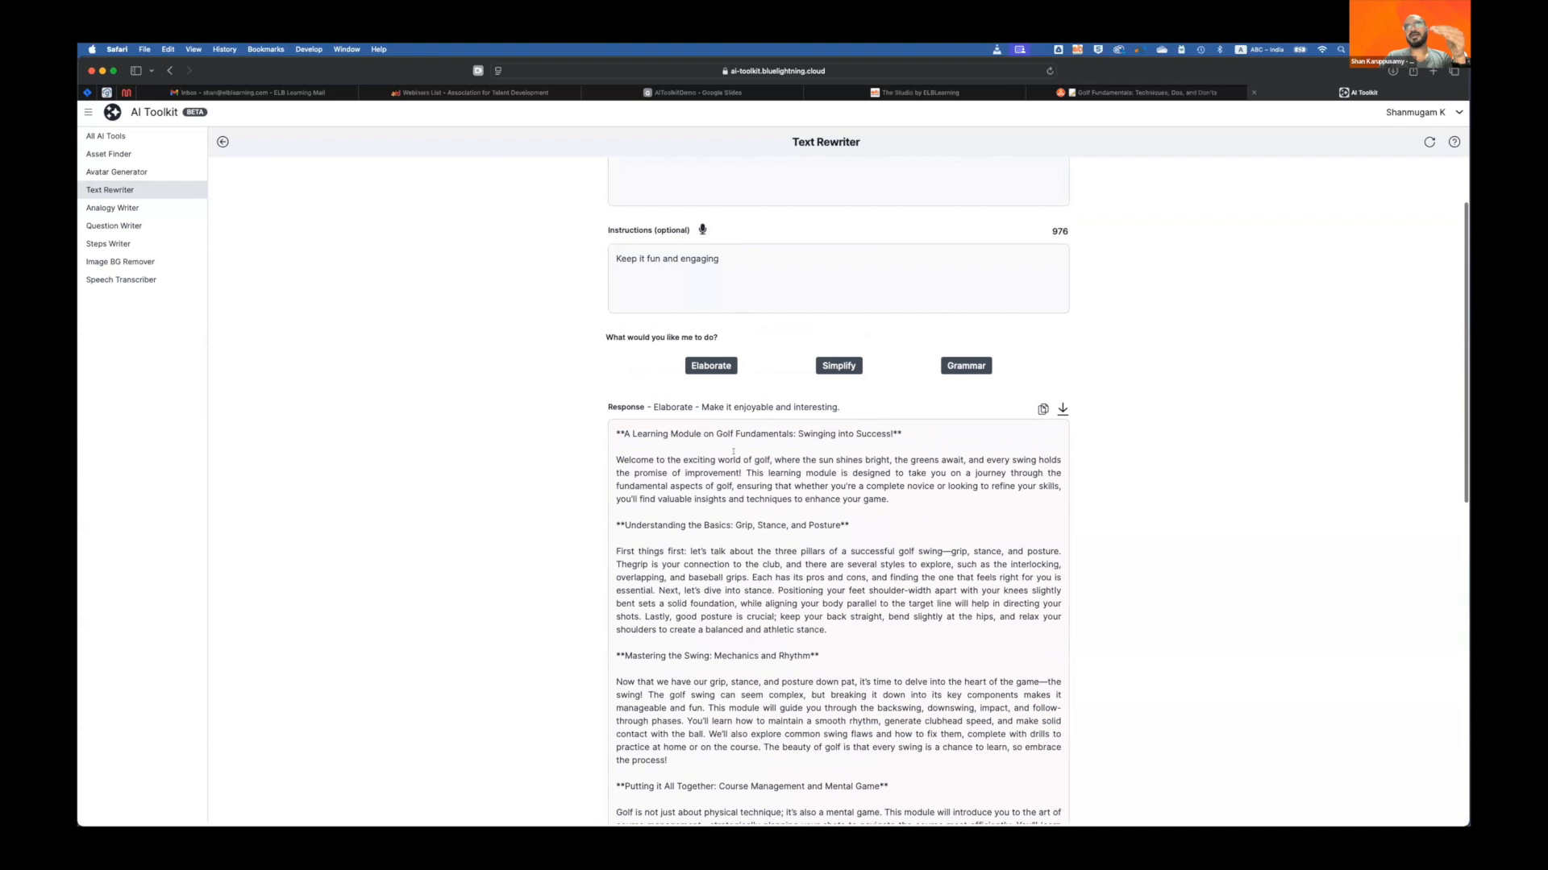
scroll(734, 452, down, 3)
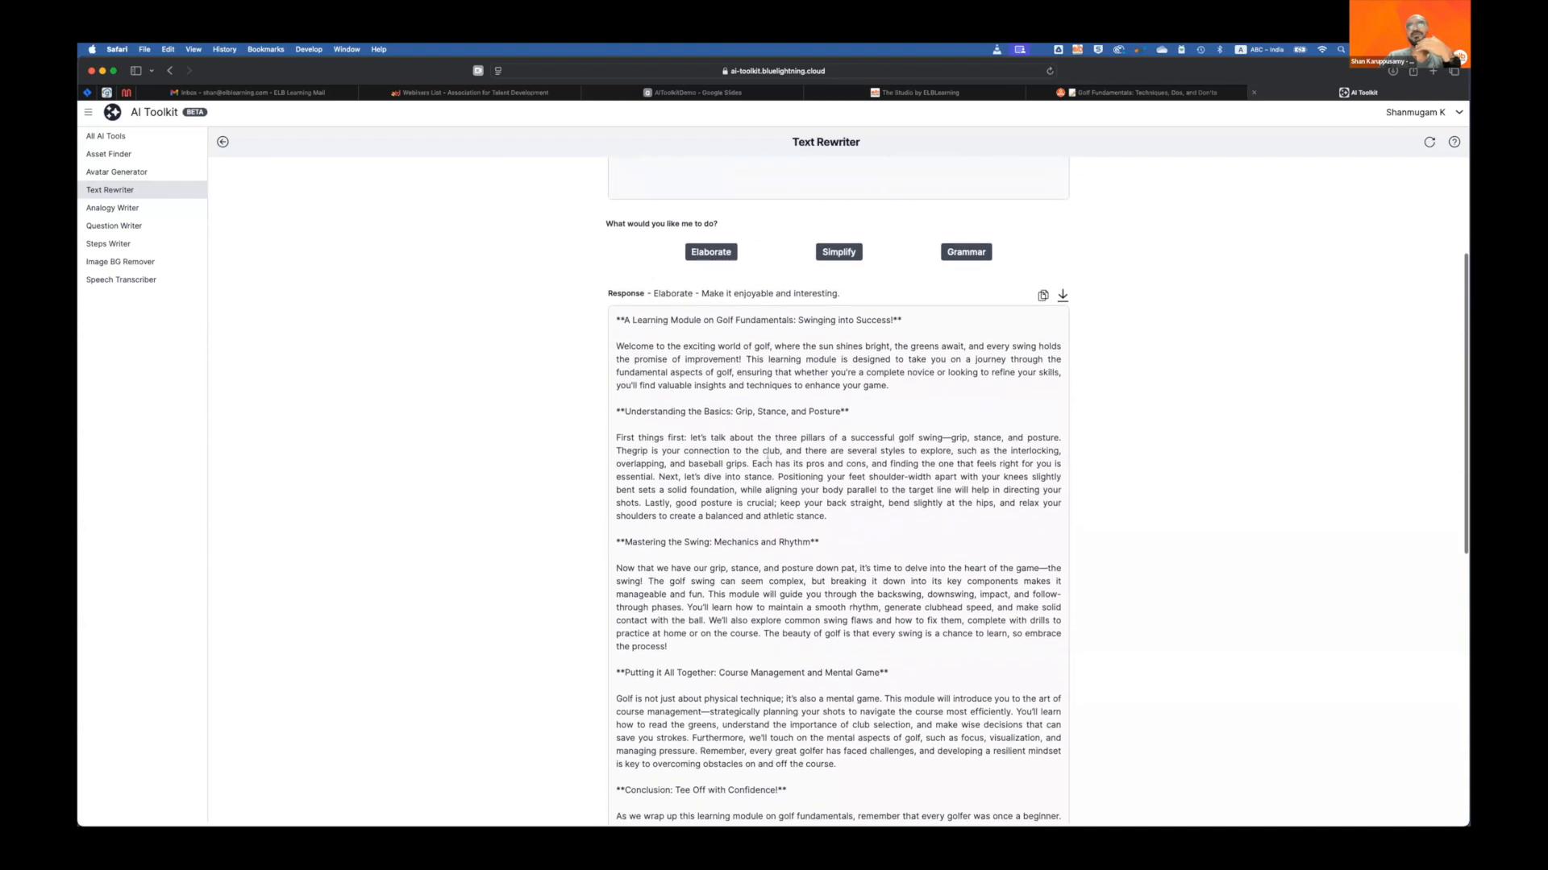
click(1043, 296)
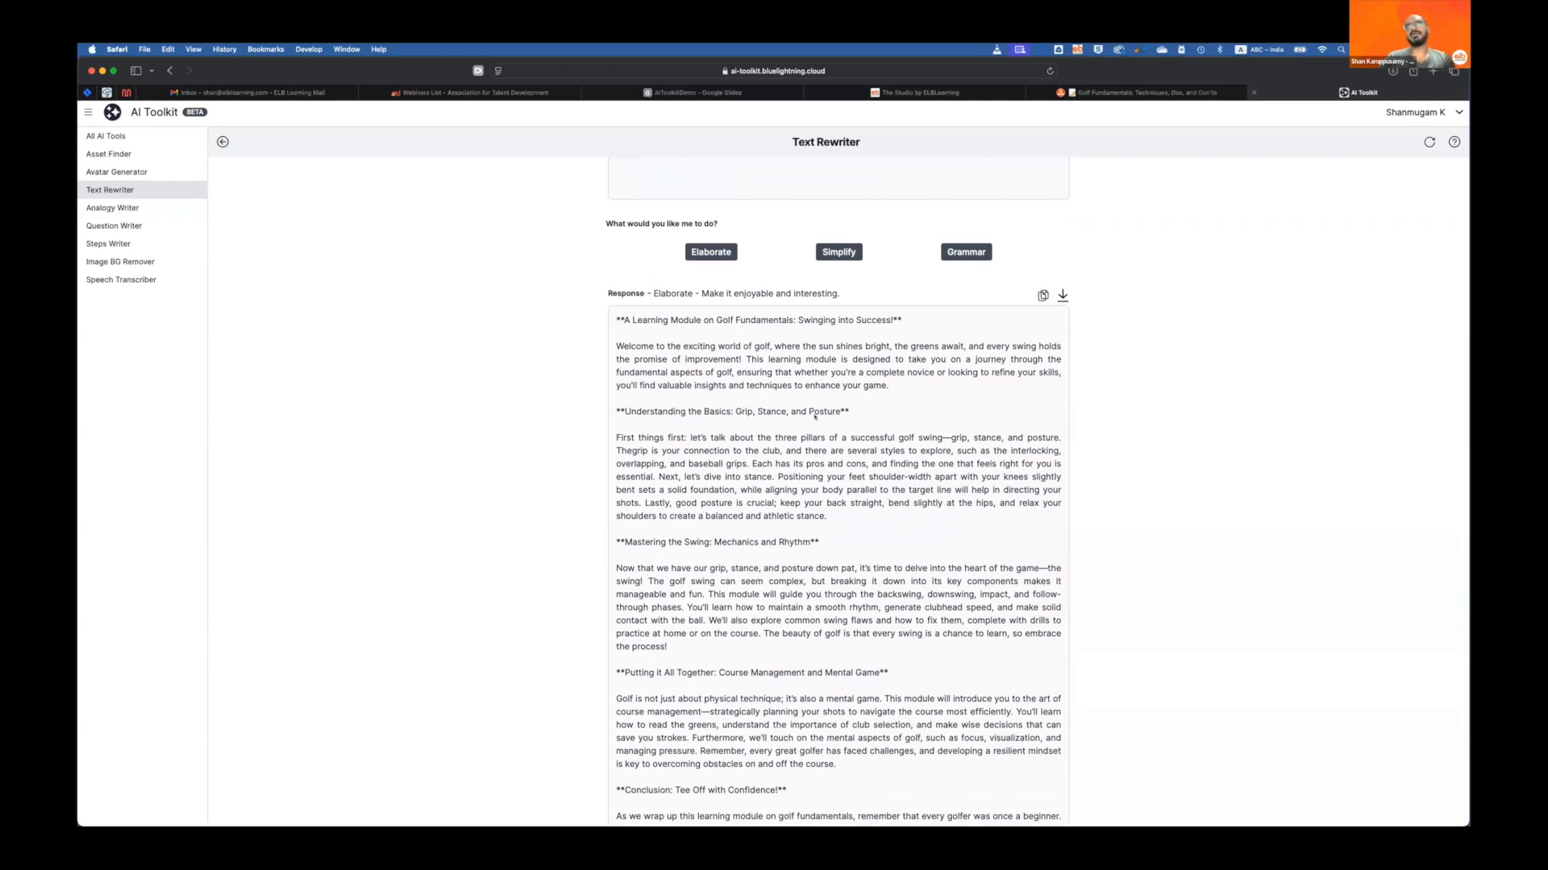
scroll(863, 475, up, 2)
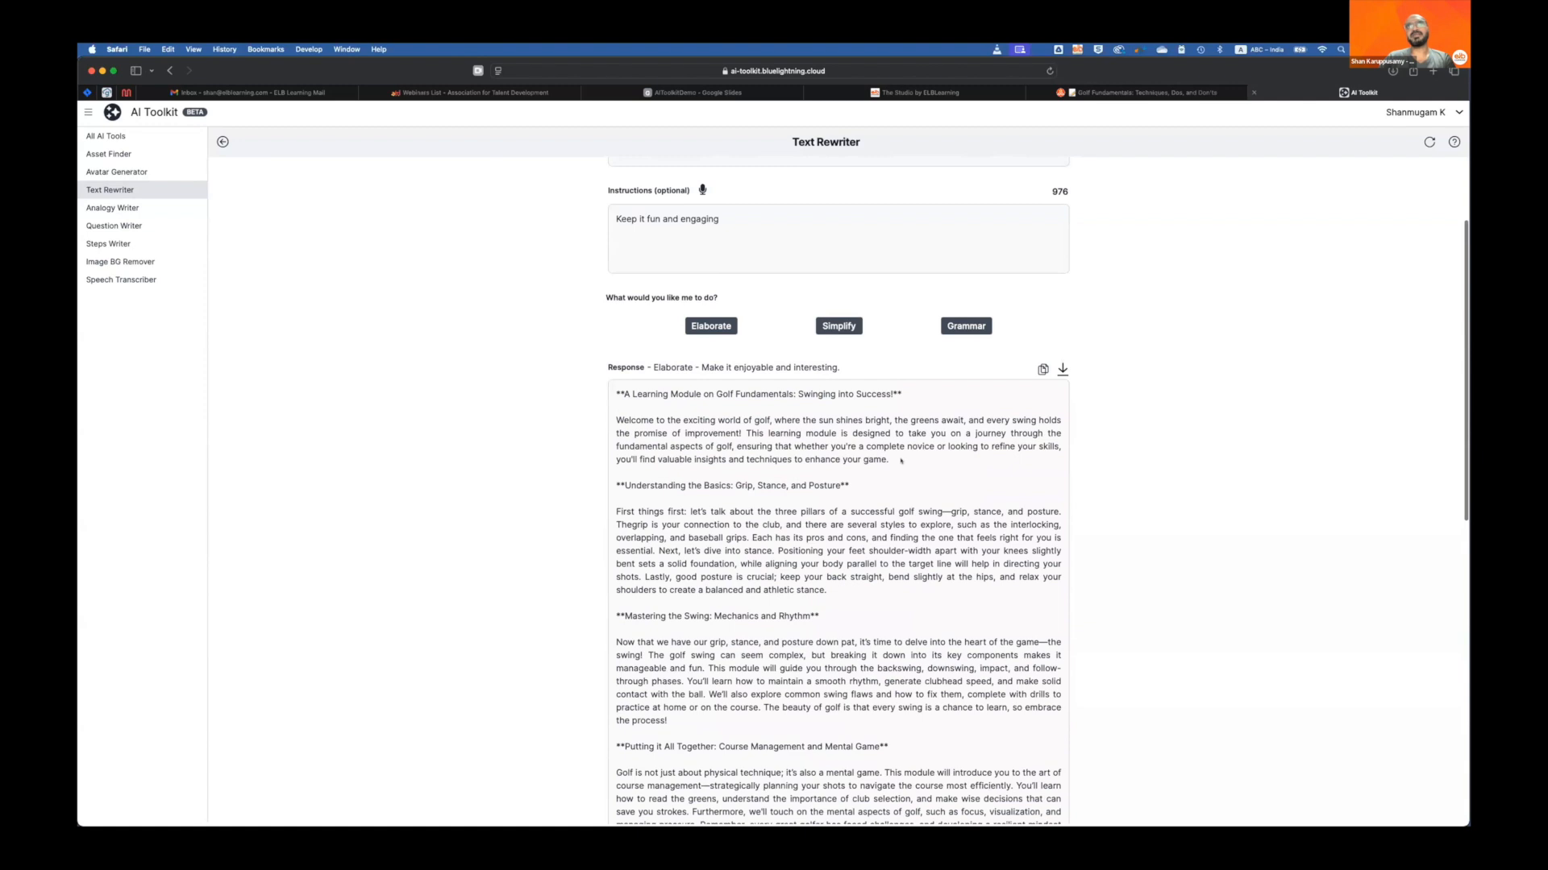
drag(622, 449, 577, 417)
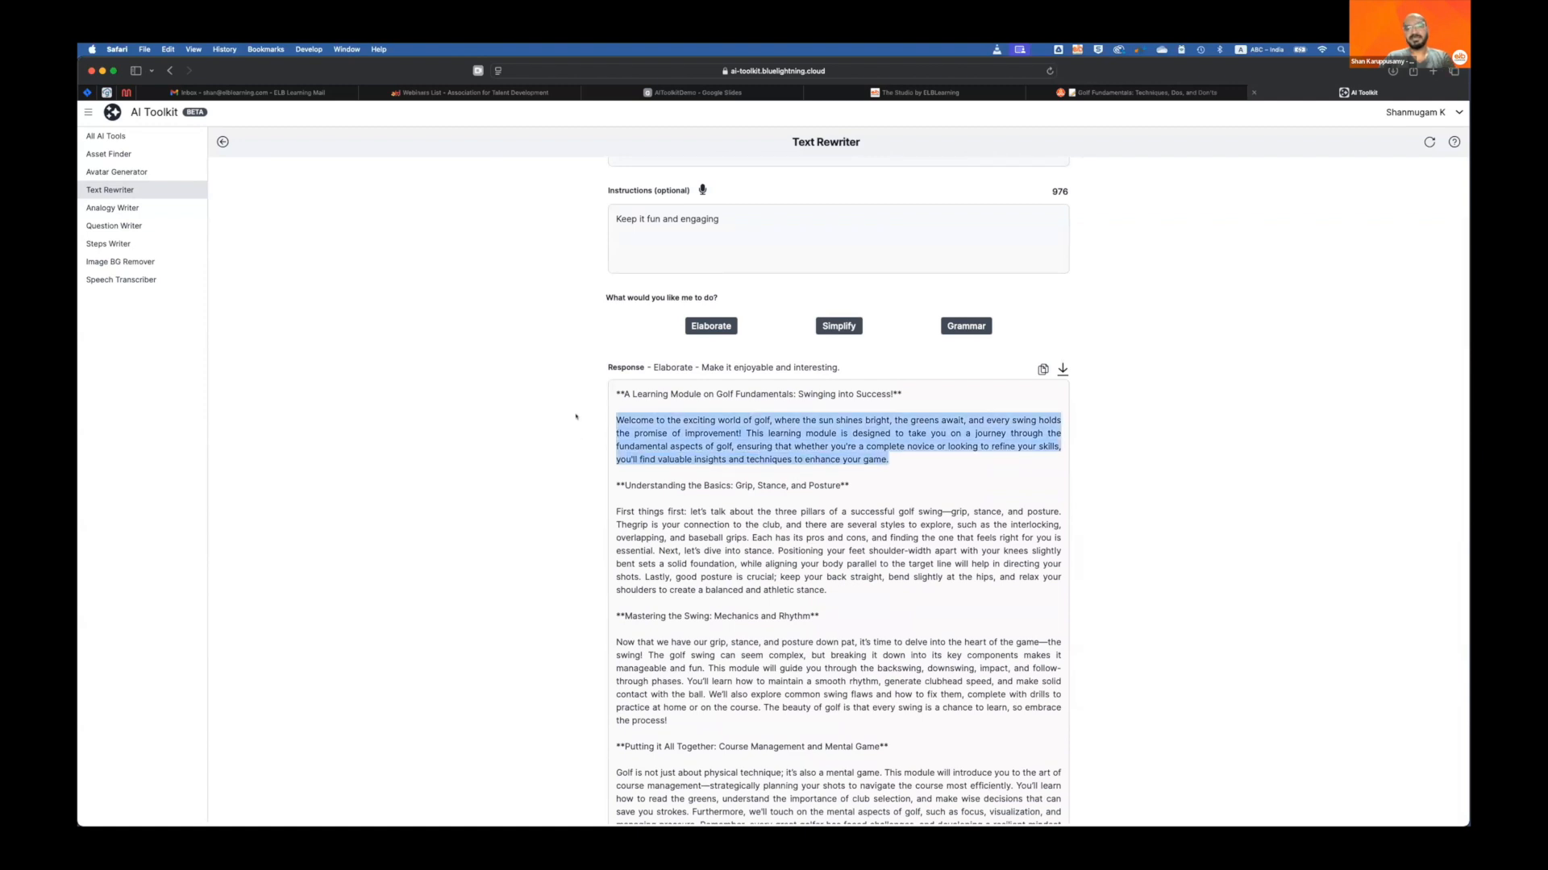
scroll(303, 277, up, 4)
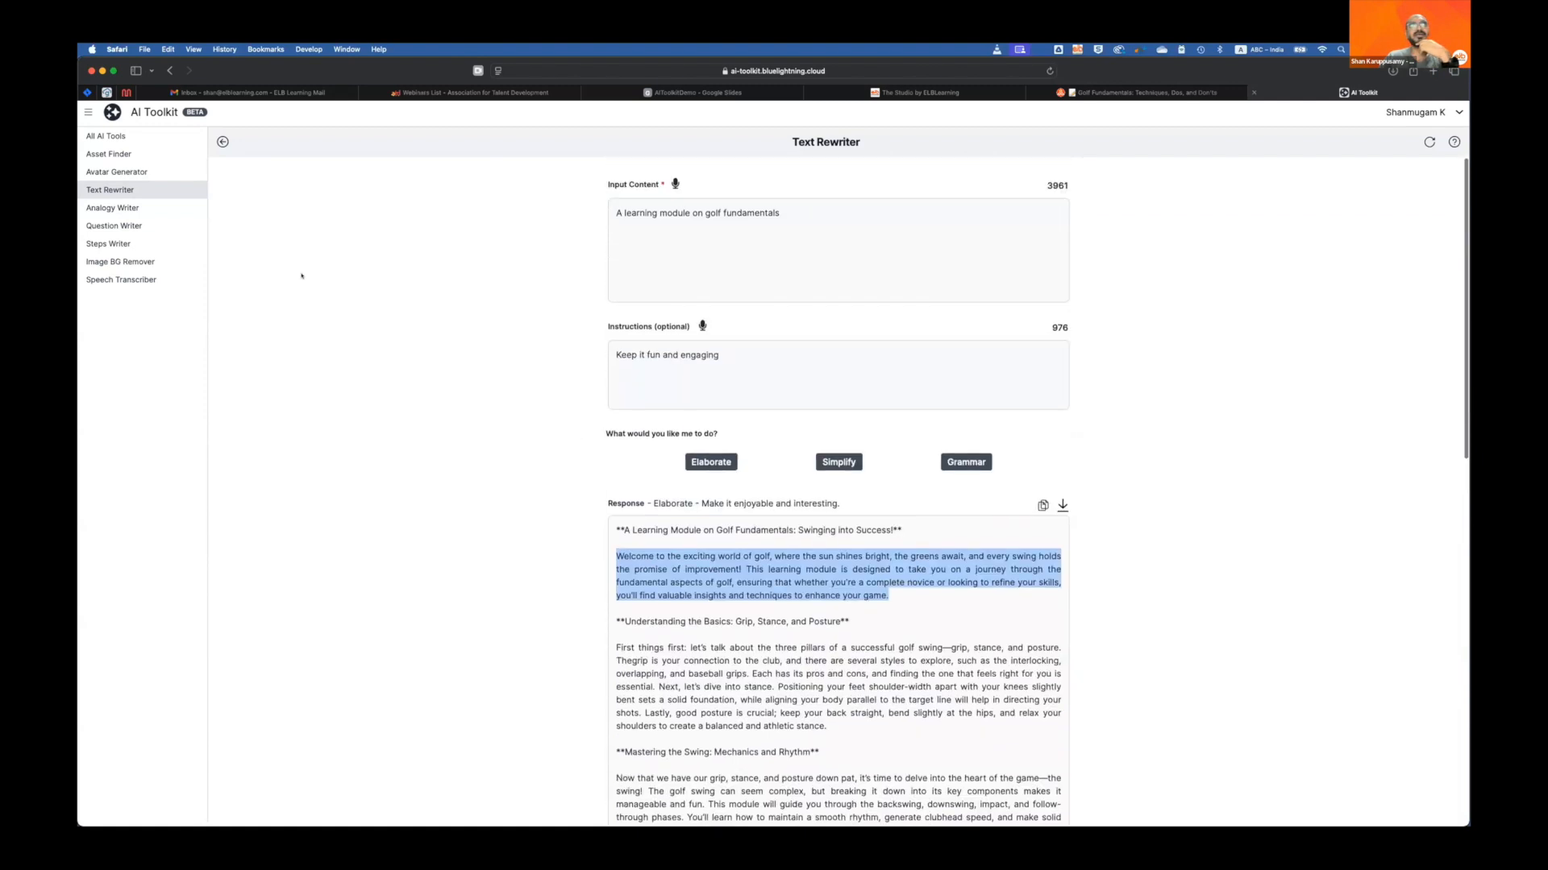
Step: Submit the copied golf paragraph to the Asset Finder, followed by the request ">> find images for this text"
click(127, 154)
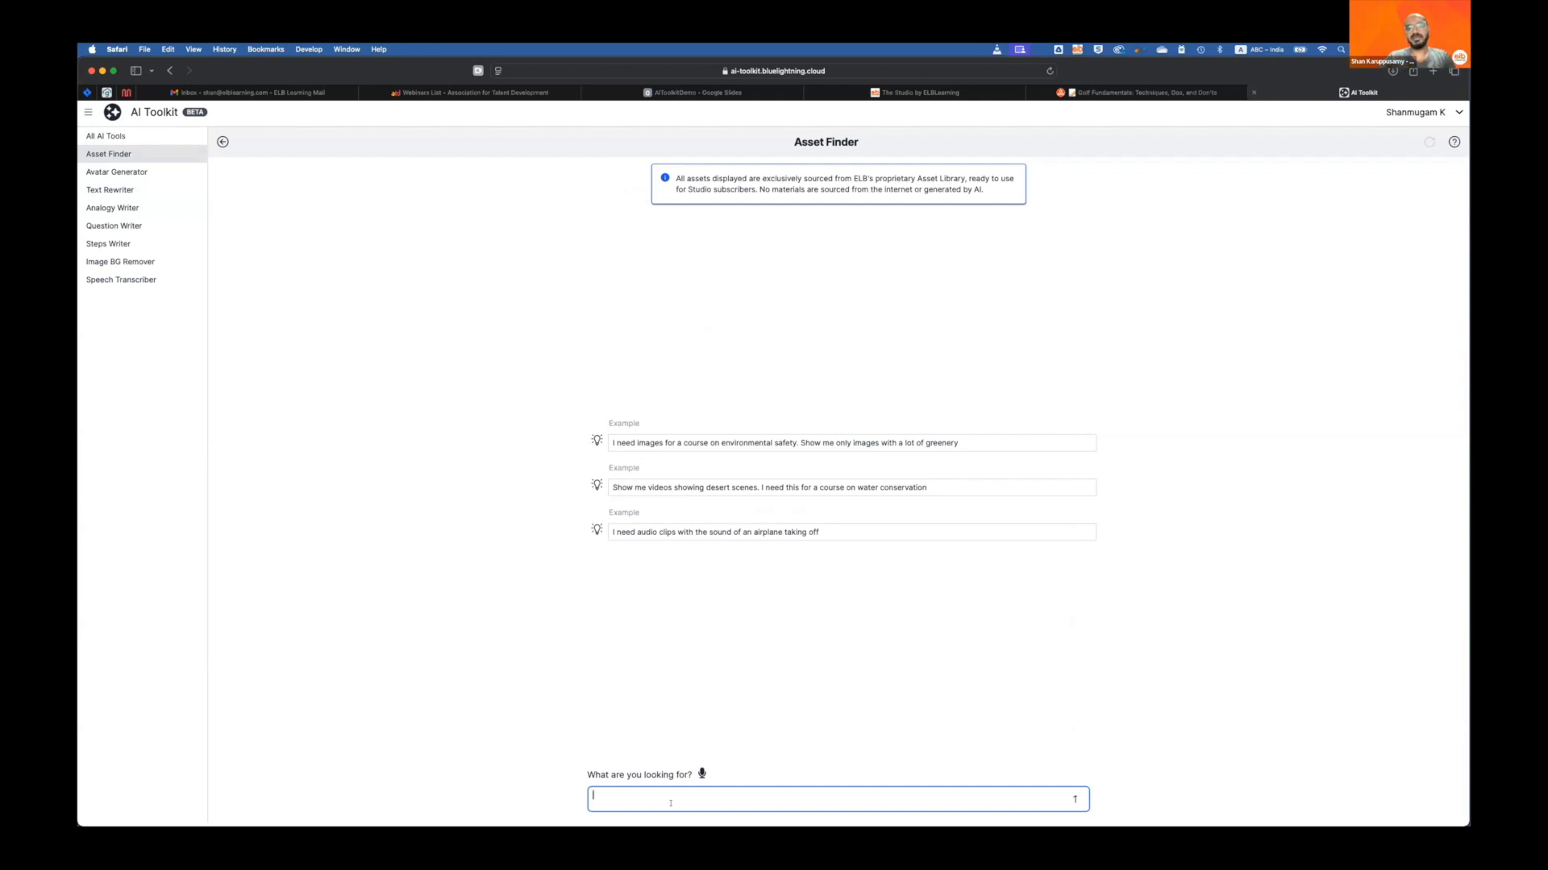
key(super+v)
scroll(701, 788, up, 3)
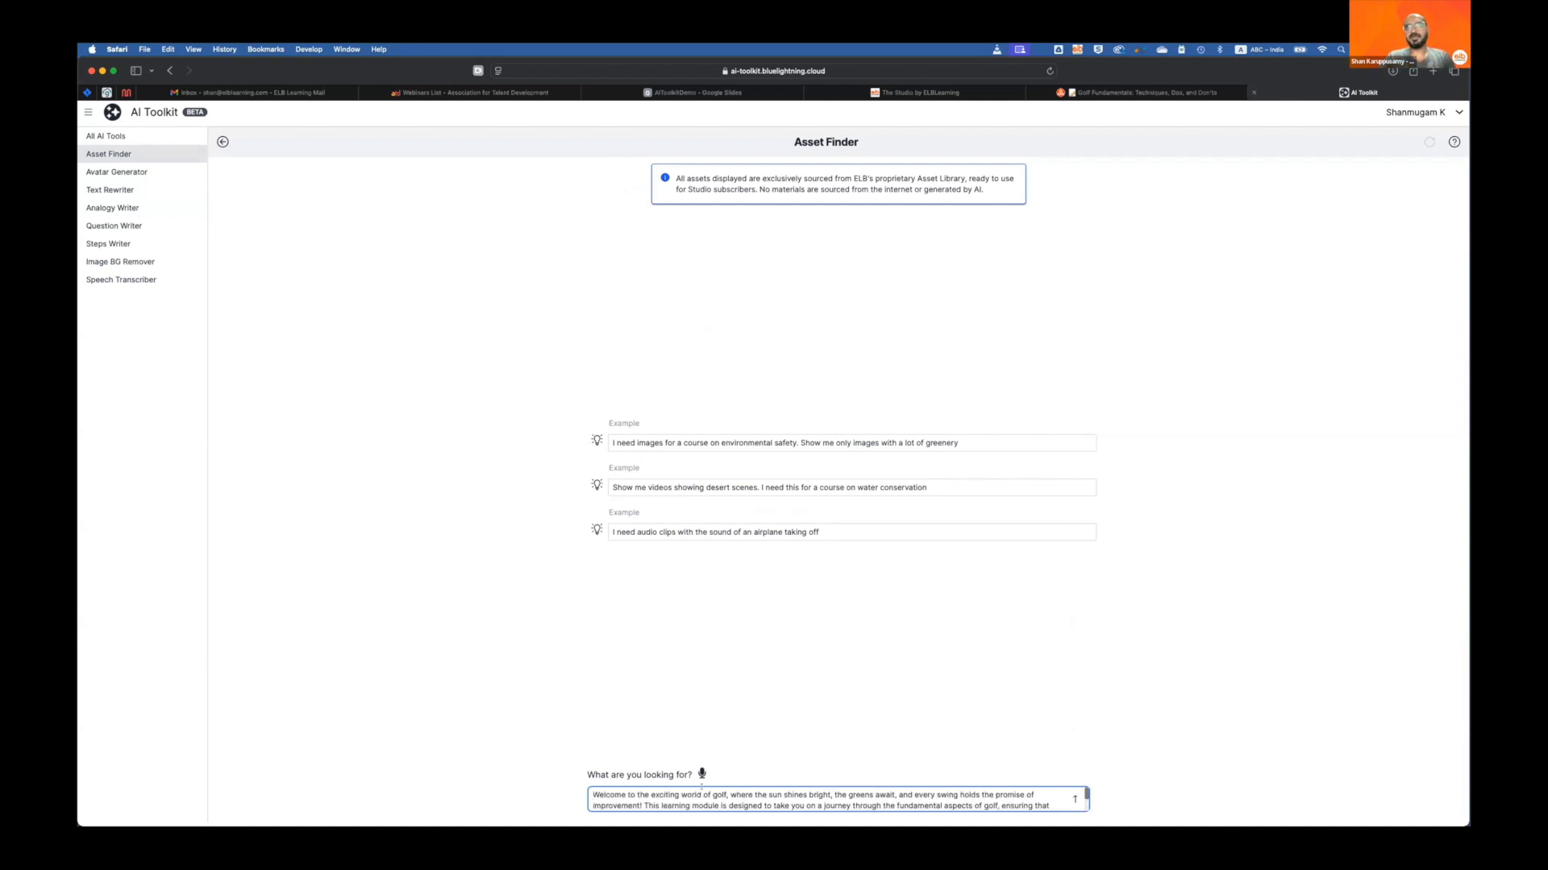
scroll(701, 788, down, 3)
text(>> find)
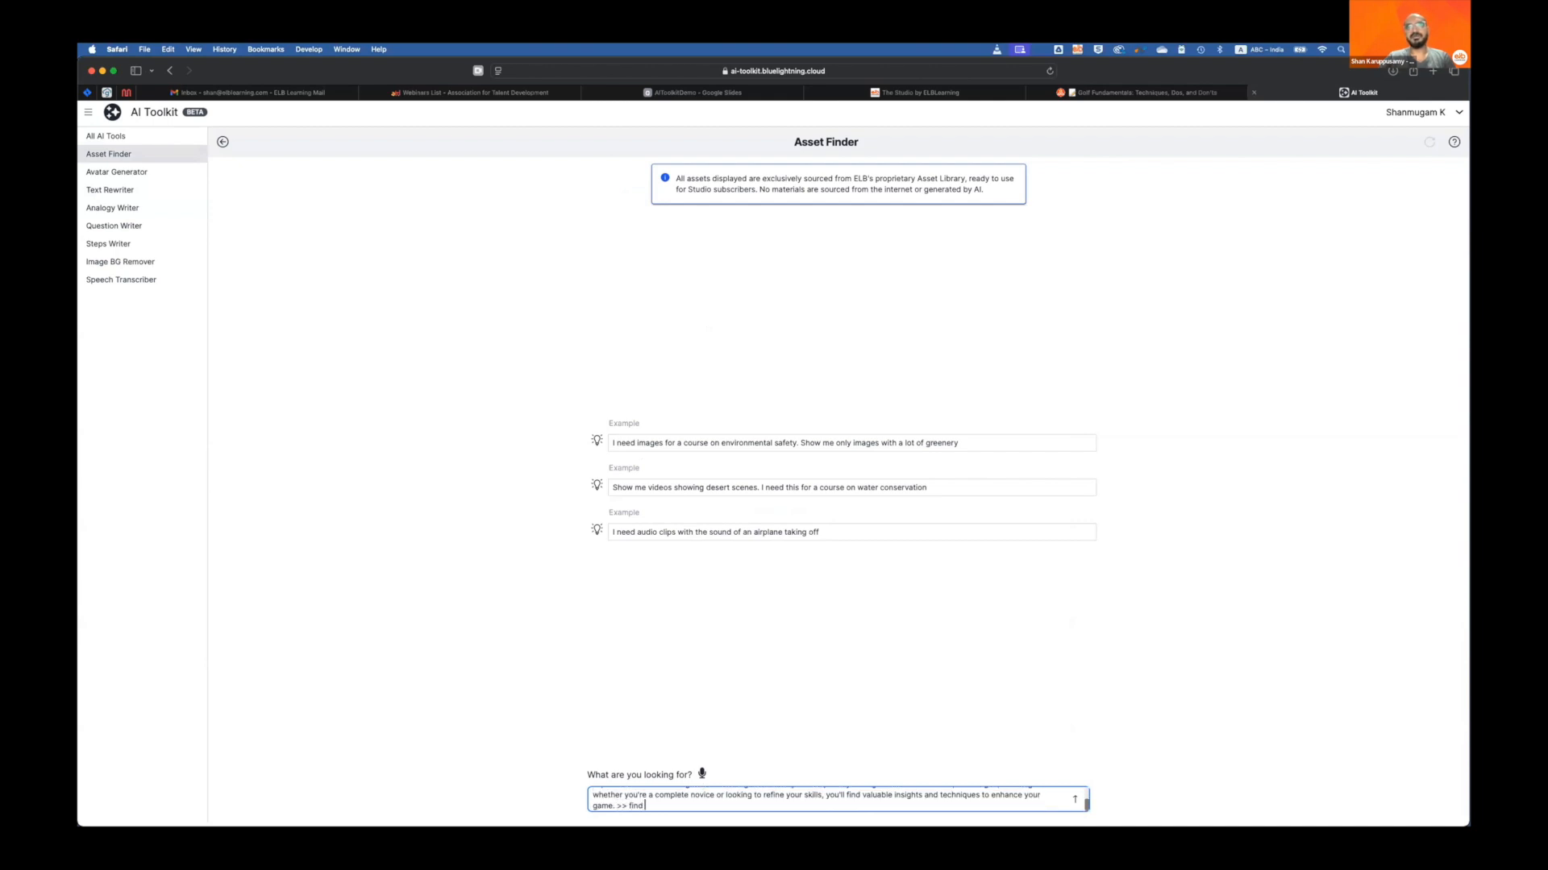
text( images of )
text(r this text)
key(Return)
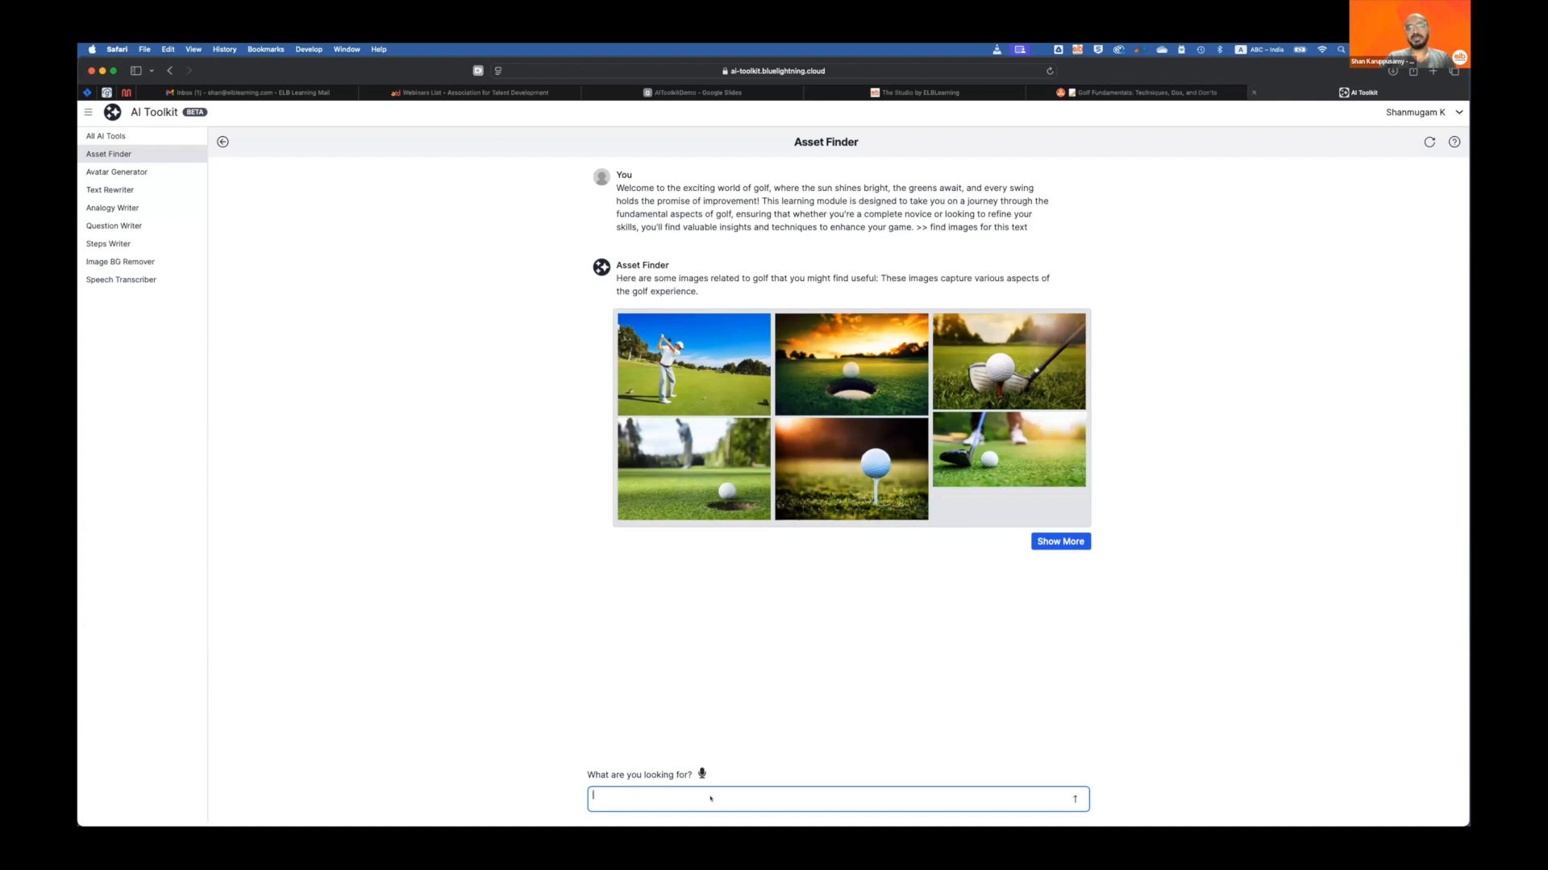
Step: Send the Asset Finder two follow-up requests, "find me some videos as well" and "need some ambient audio clips"
text(me videos as well)
key(Return)
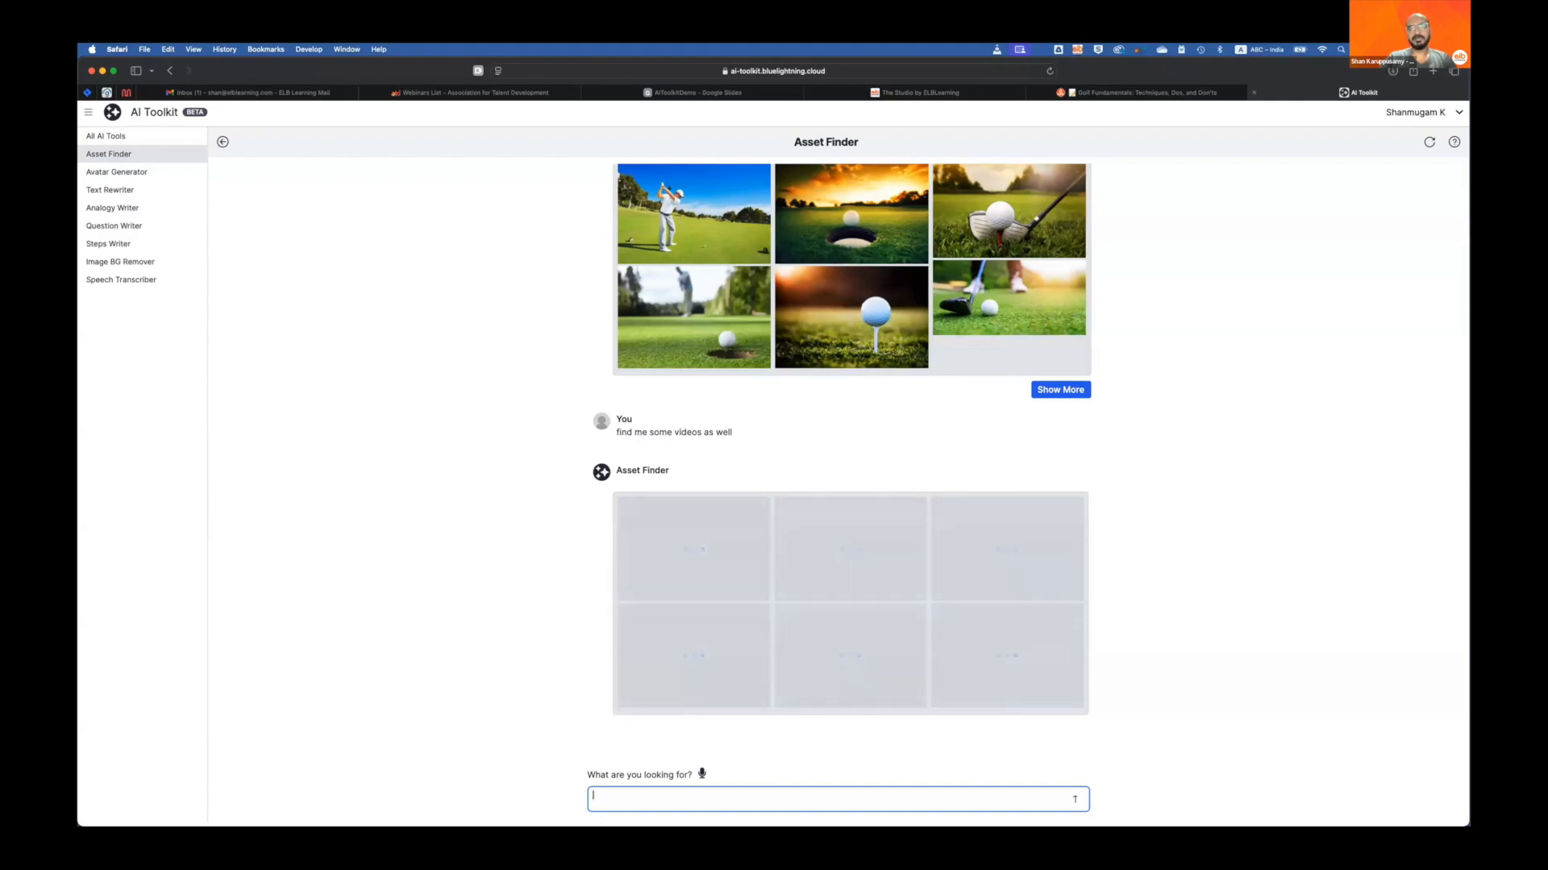
key(BackSpace)
text(d some ambient audio)
scroll(801, 562, up, 2)
scroll(801, 561, up, 3)
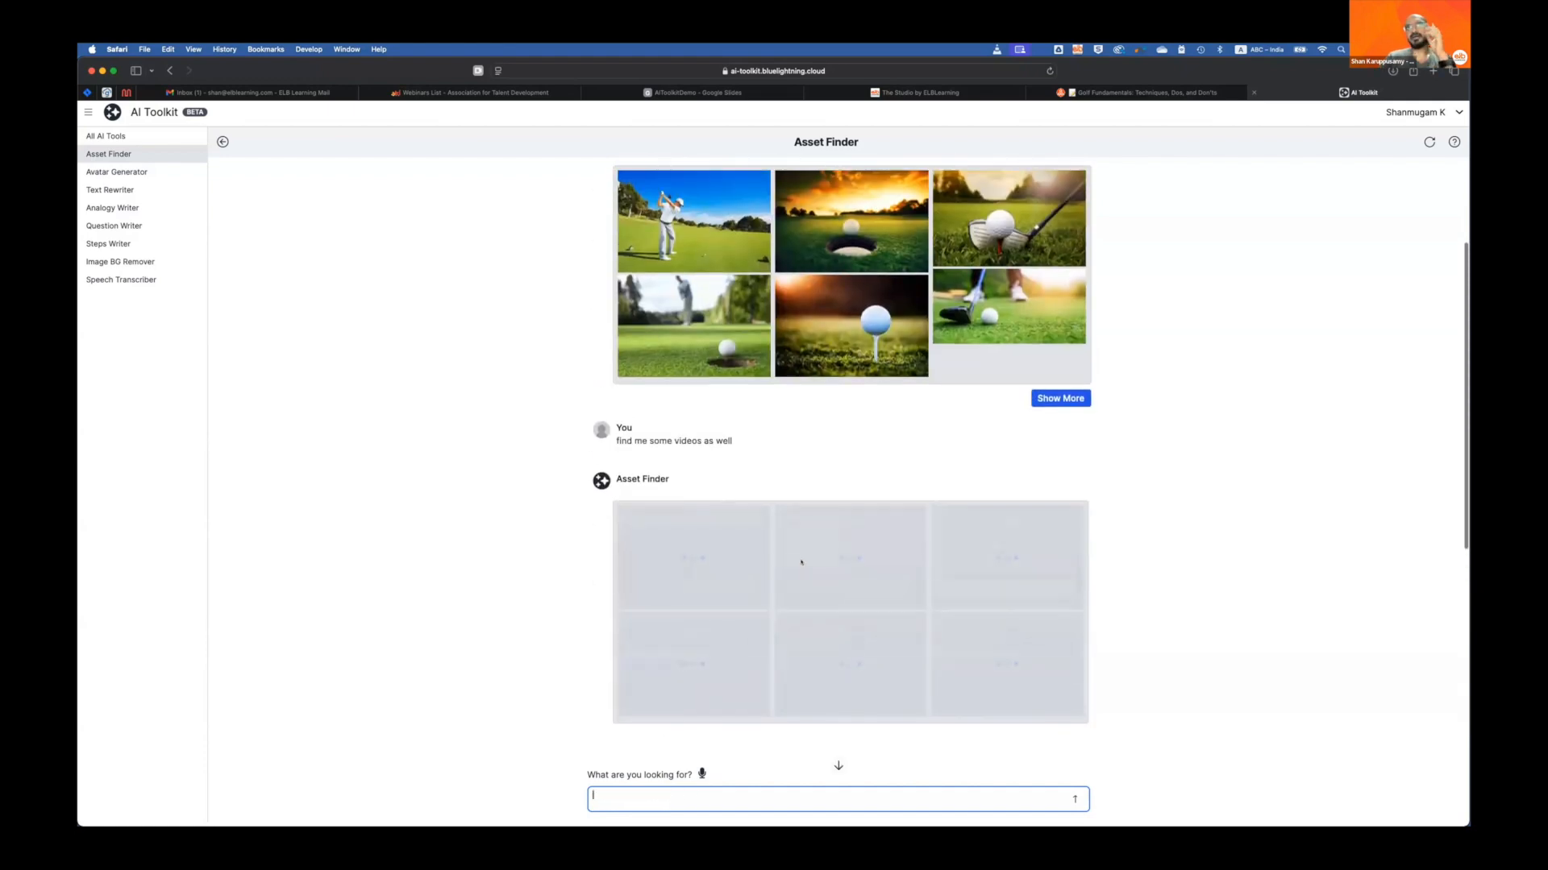
scroll(801, 562, down, 2)
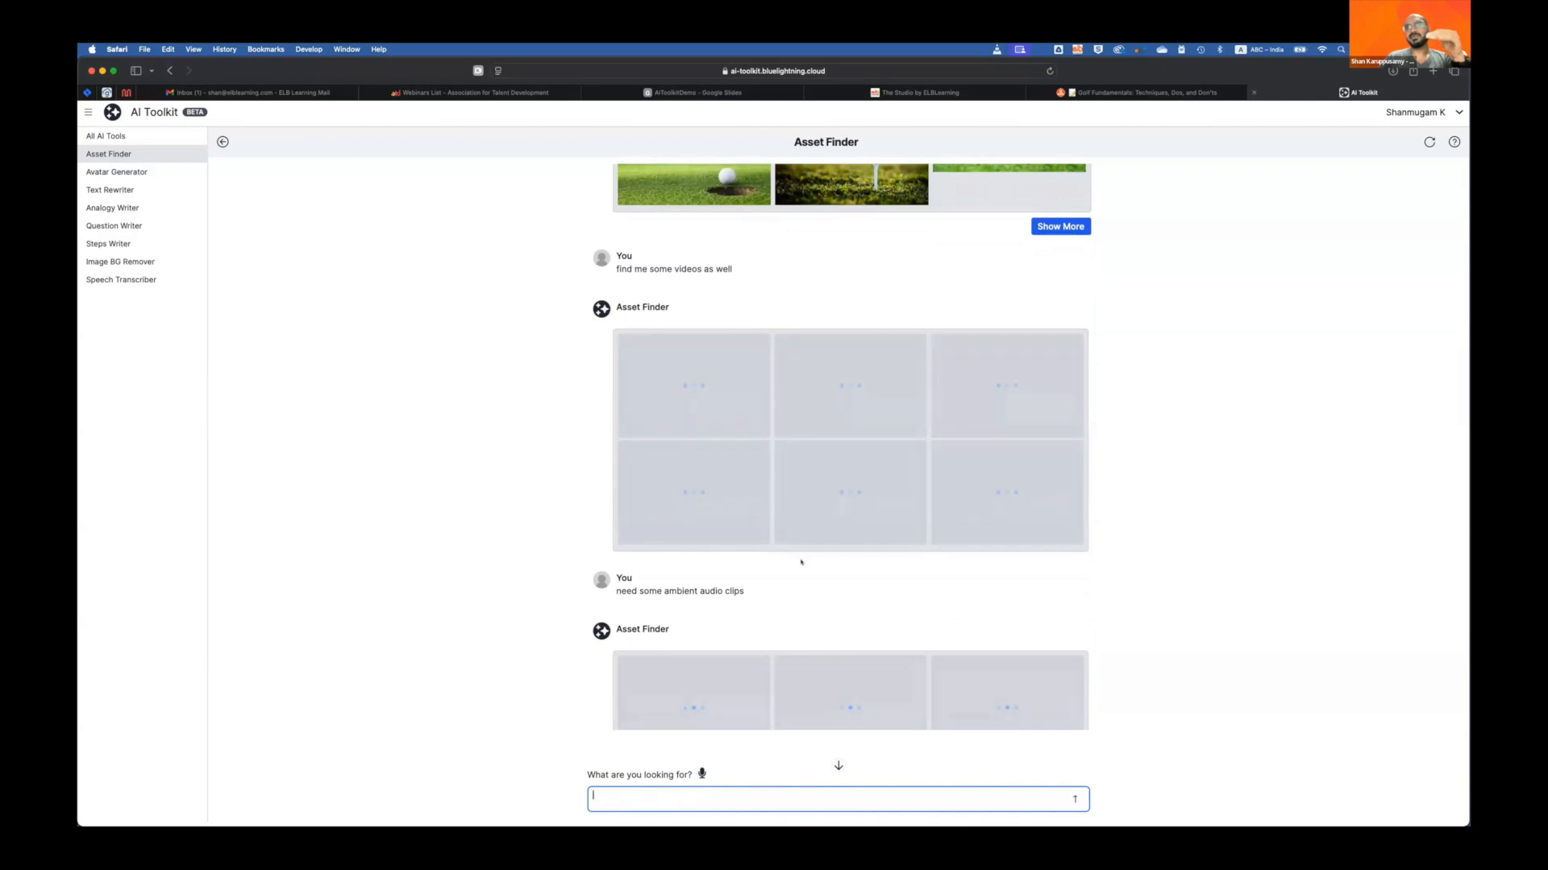
scroll(760, 545, up, 2)
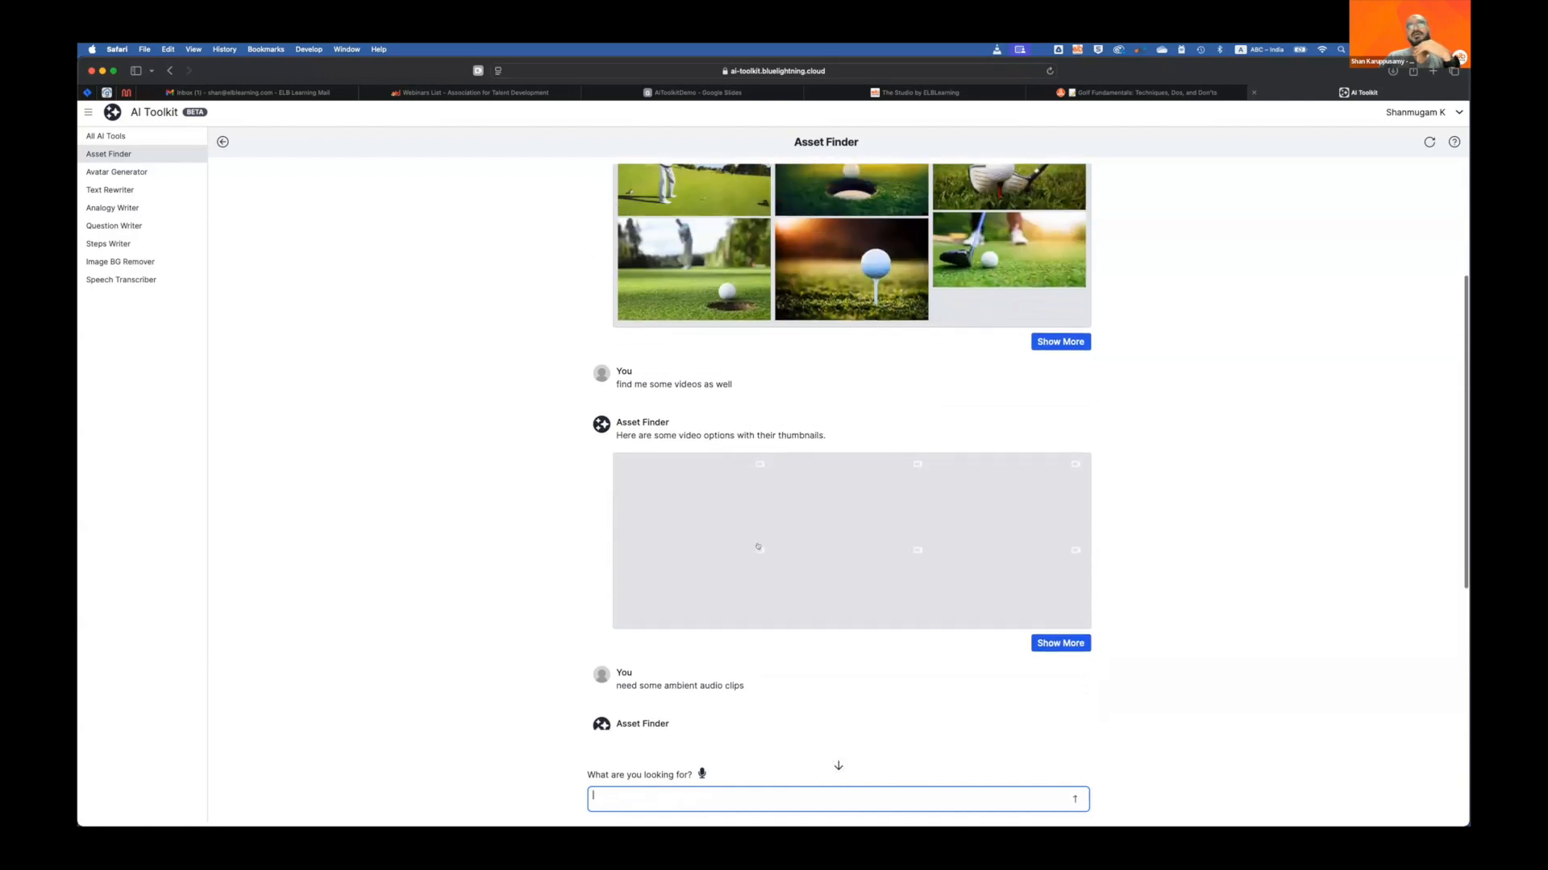
scroll(760, 546, down, 5)
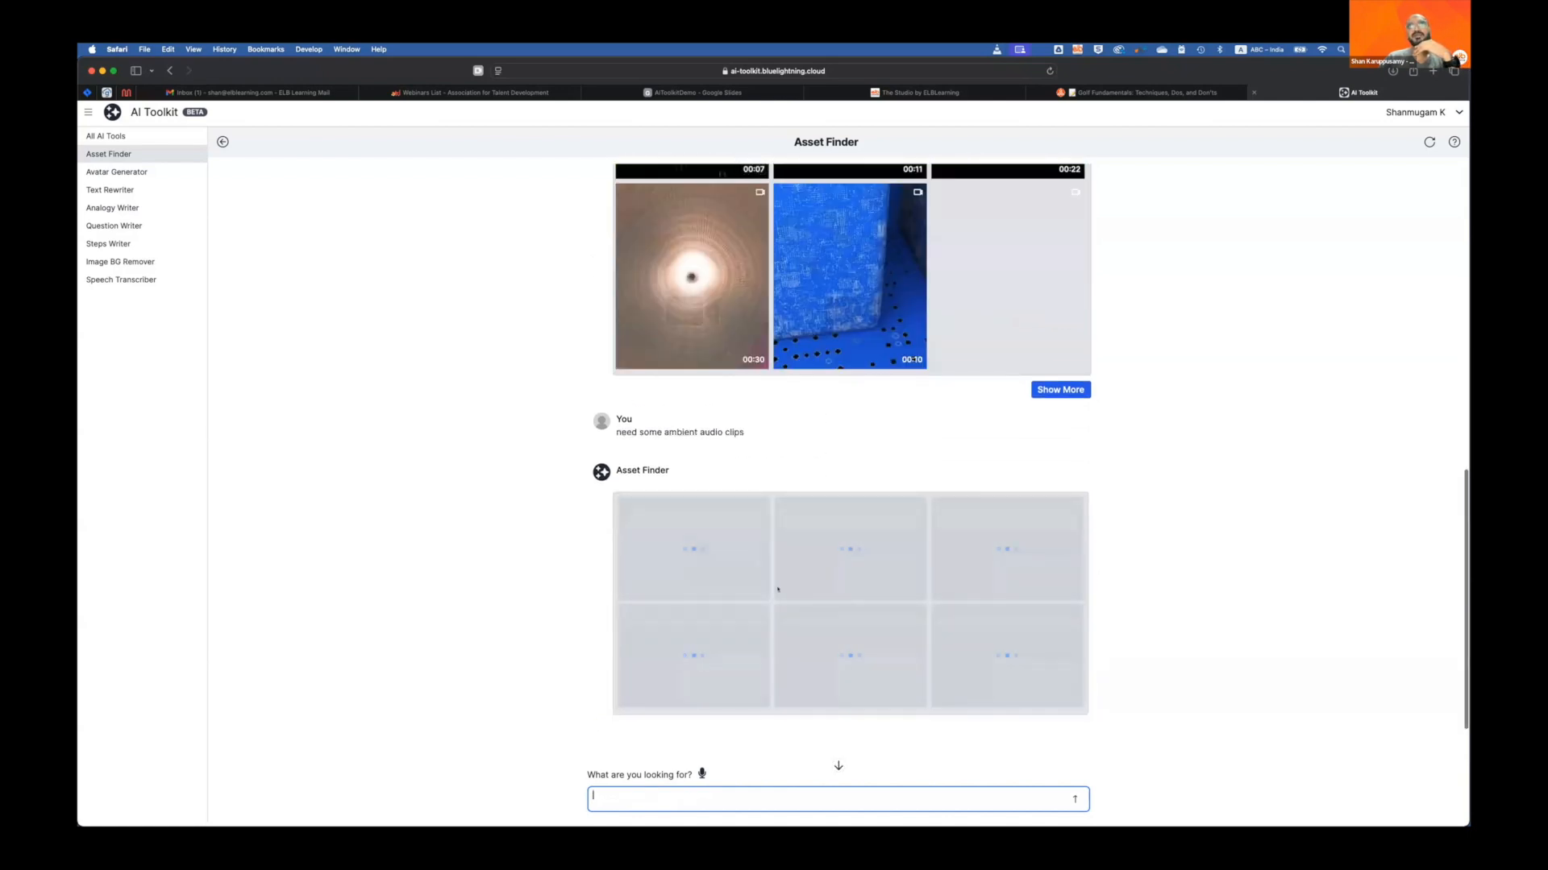
Step: Check the first video suggestions and send the Asset Finder the more specific request "videos related to golf"
scroll(776, 590, up, 4)
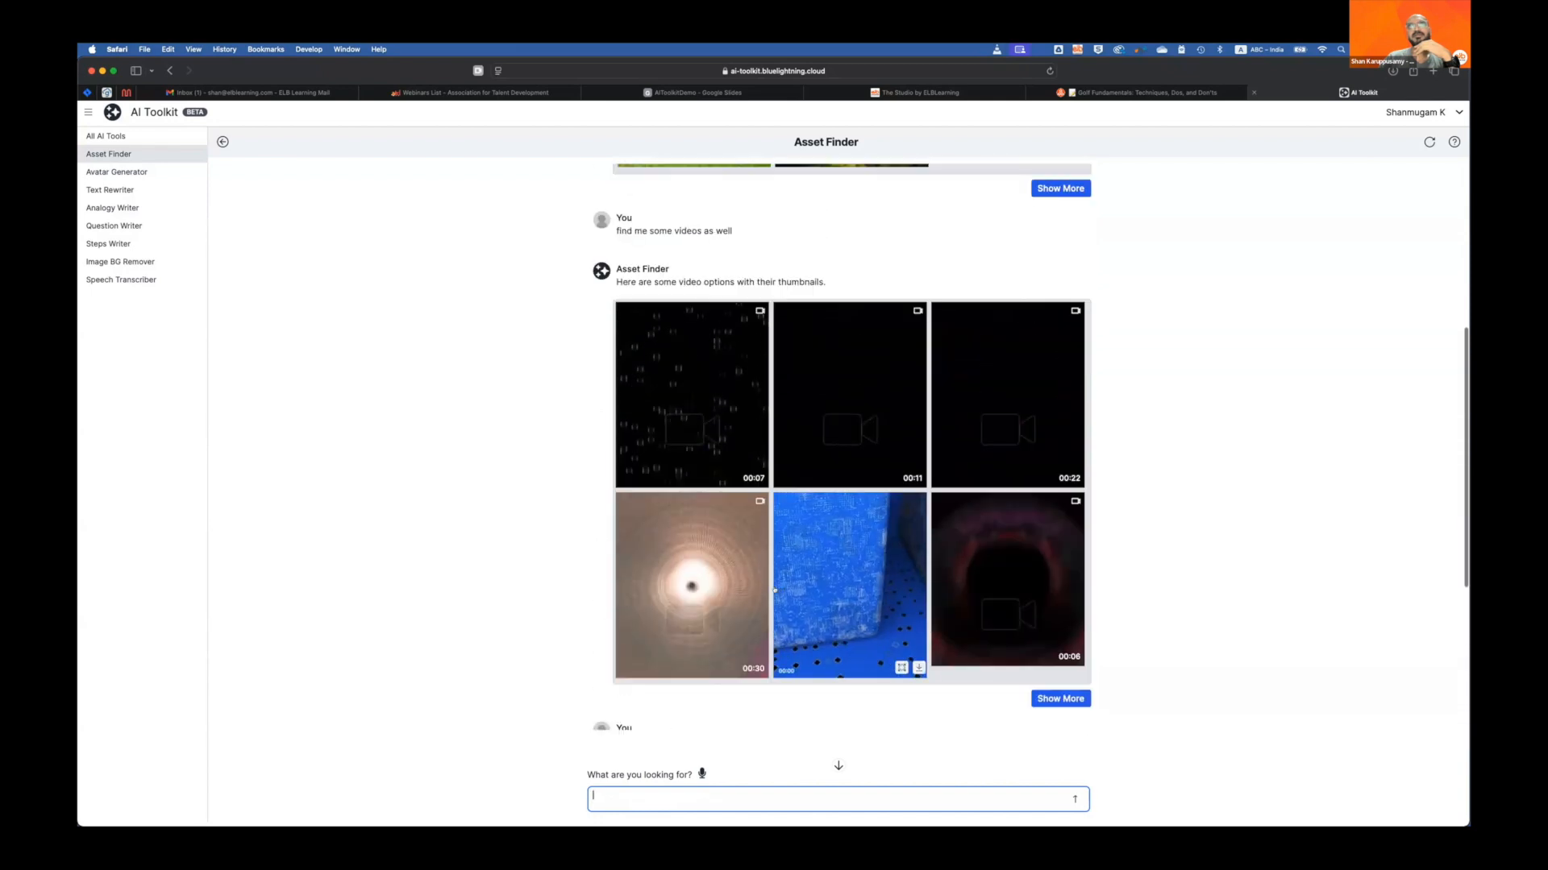
scroll(729, 524, down, 2)
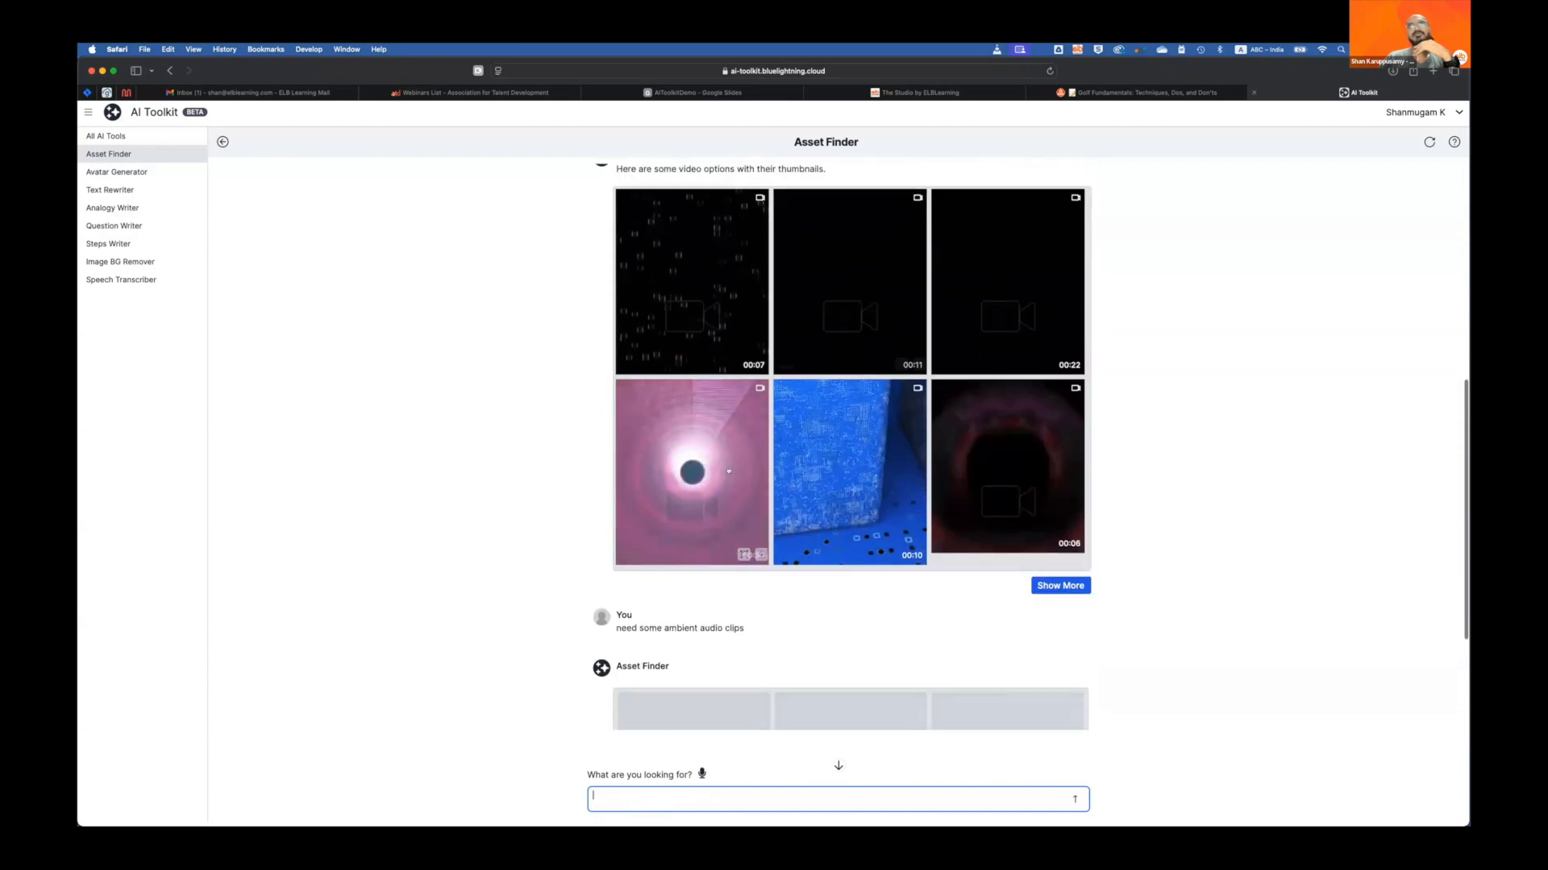
scroll(816, 469, down, 3)
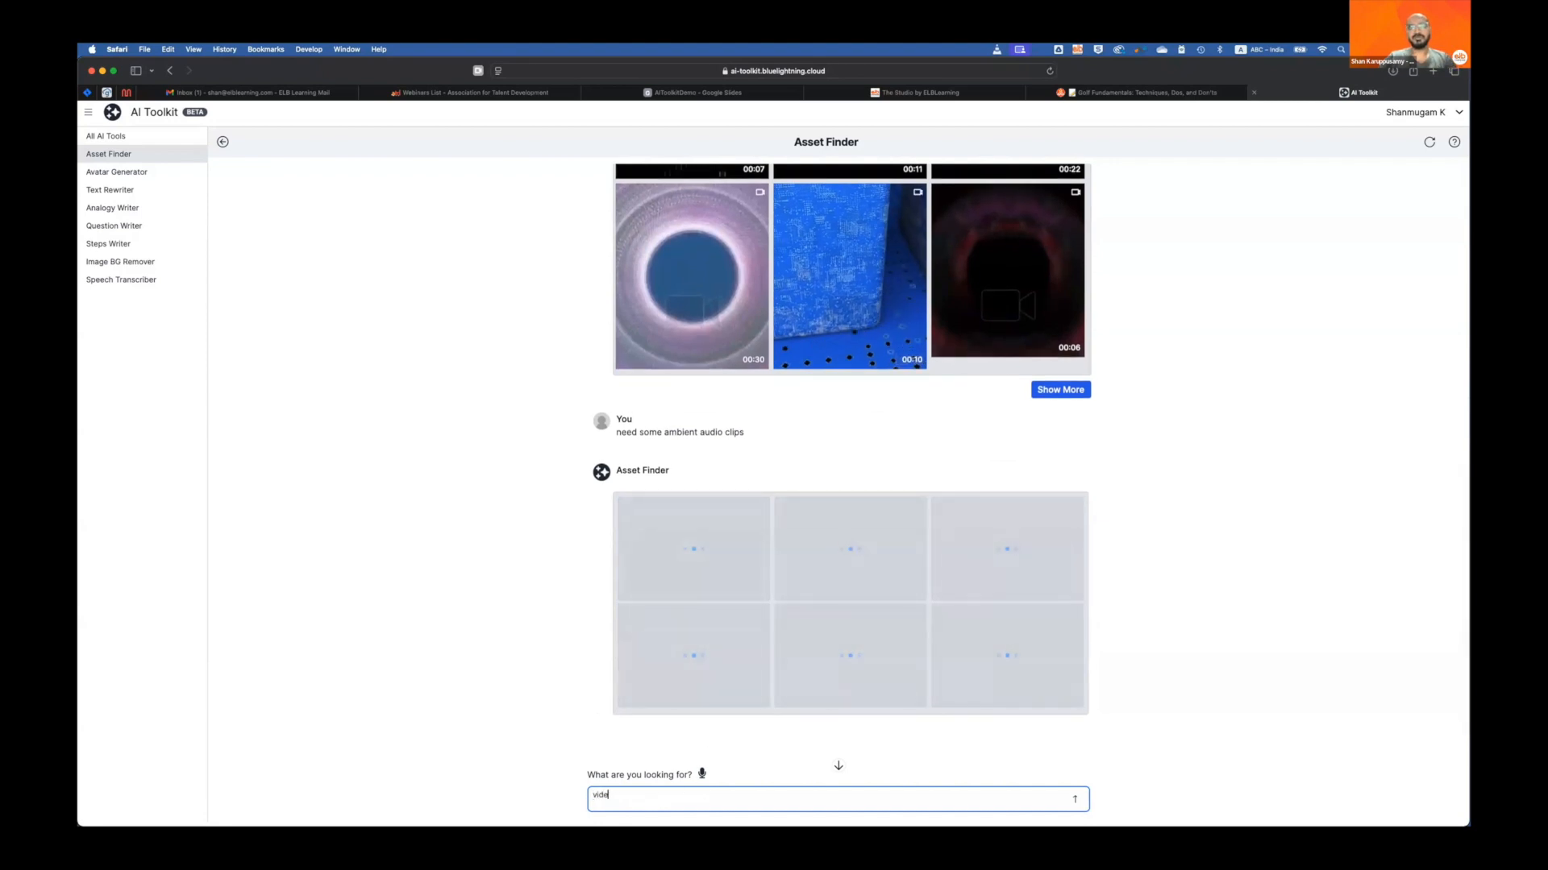
text(ted to golf)
key(Return)
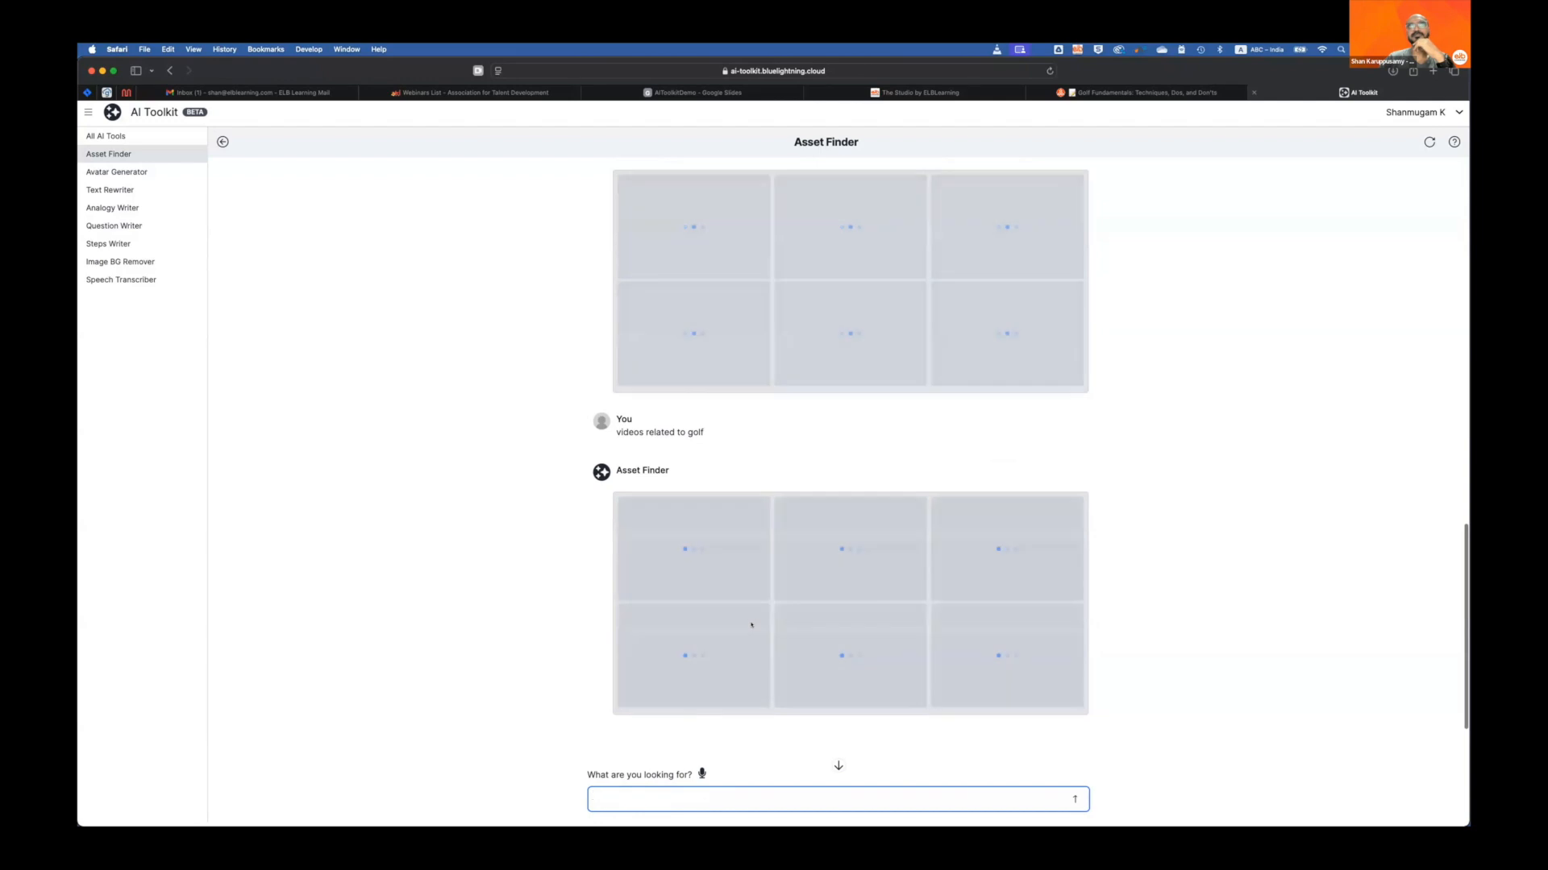
Step: Request more image results for the golf introduction paragraph and revisit its original image suggestions
scroll(751, 625, up, 10)
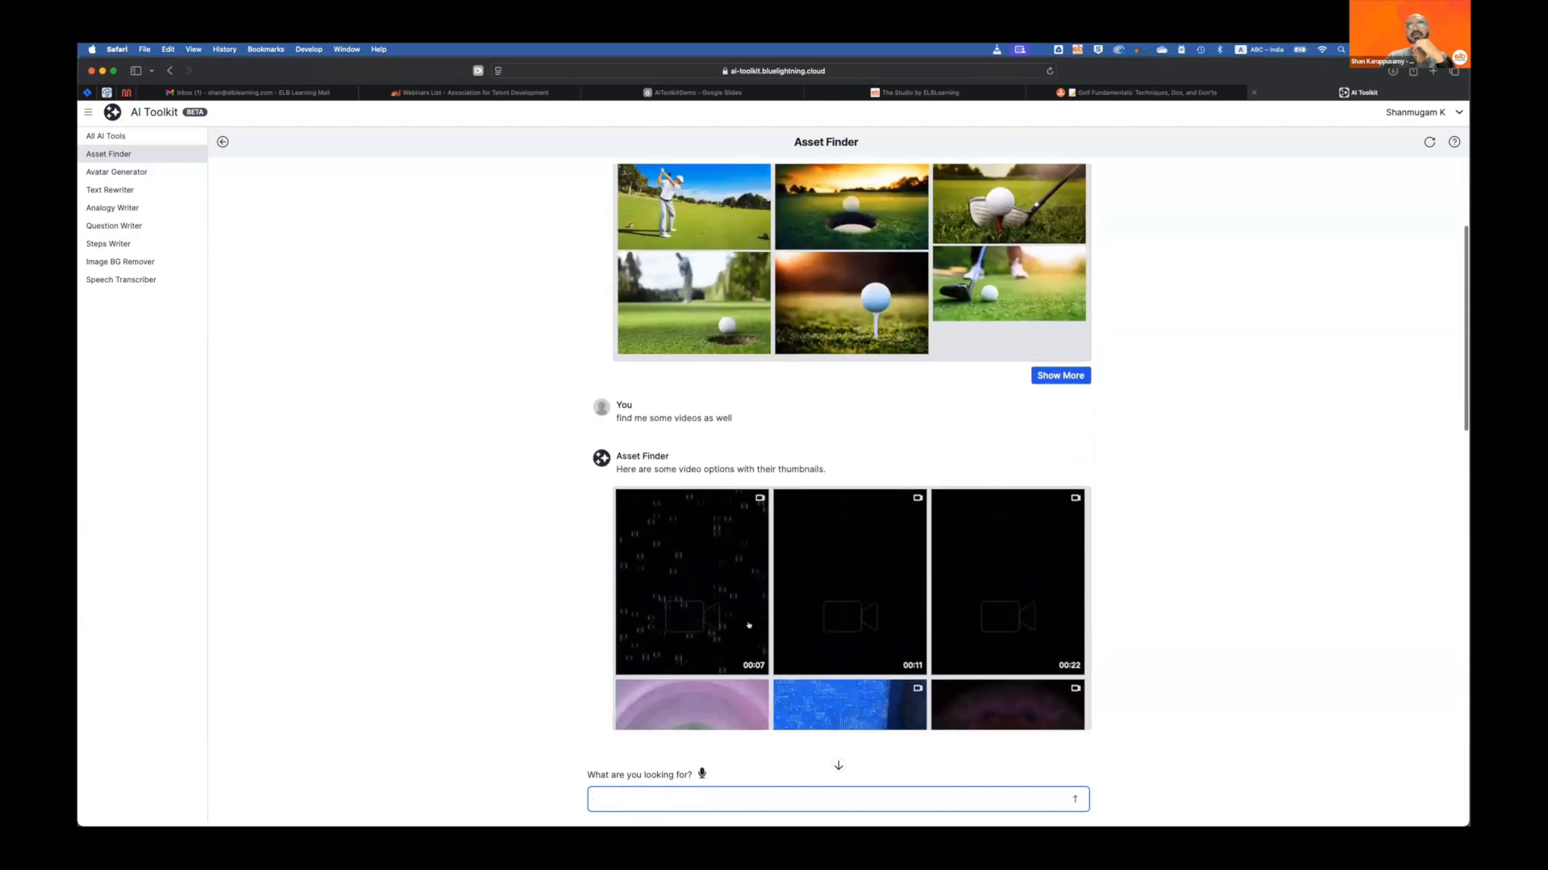
scroll(887, 403, up, 4)
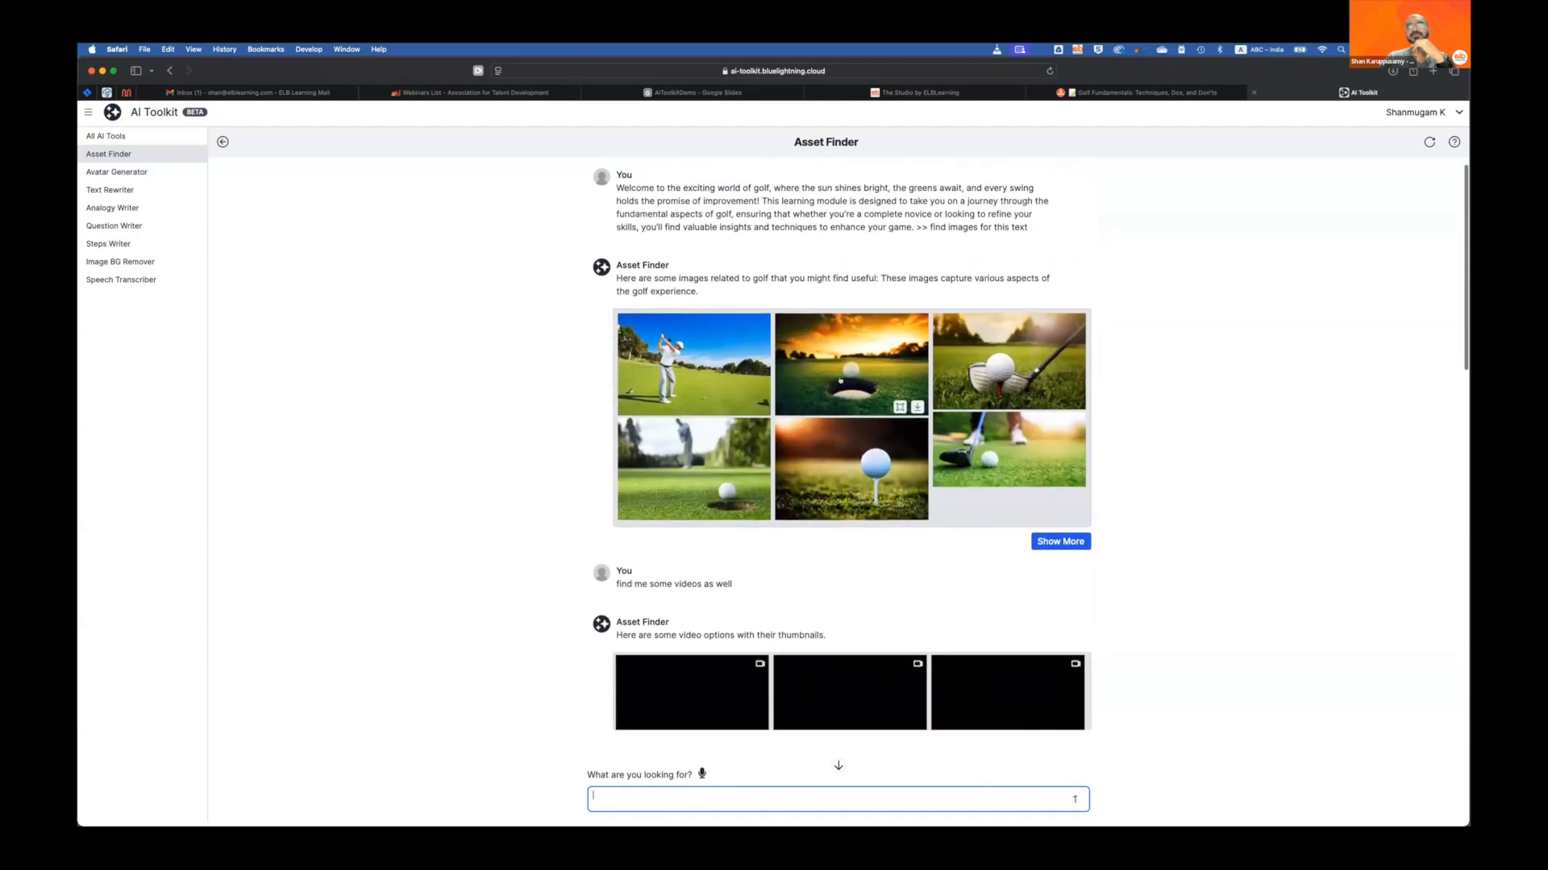
click(1053, 542)
scroll(1118, 469, up, 5)
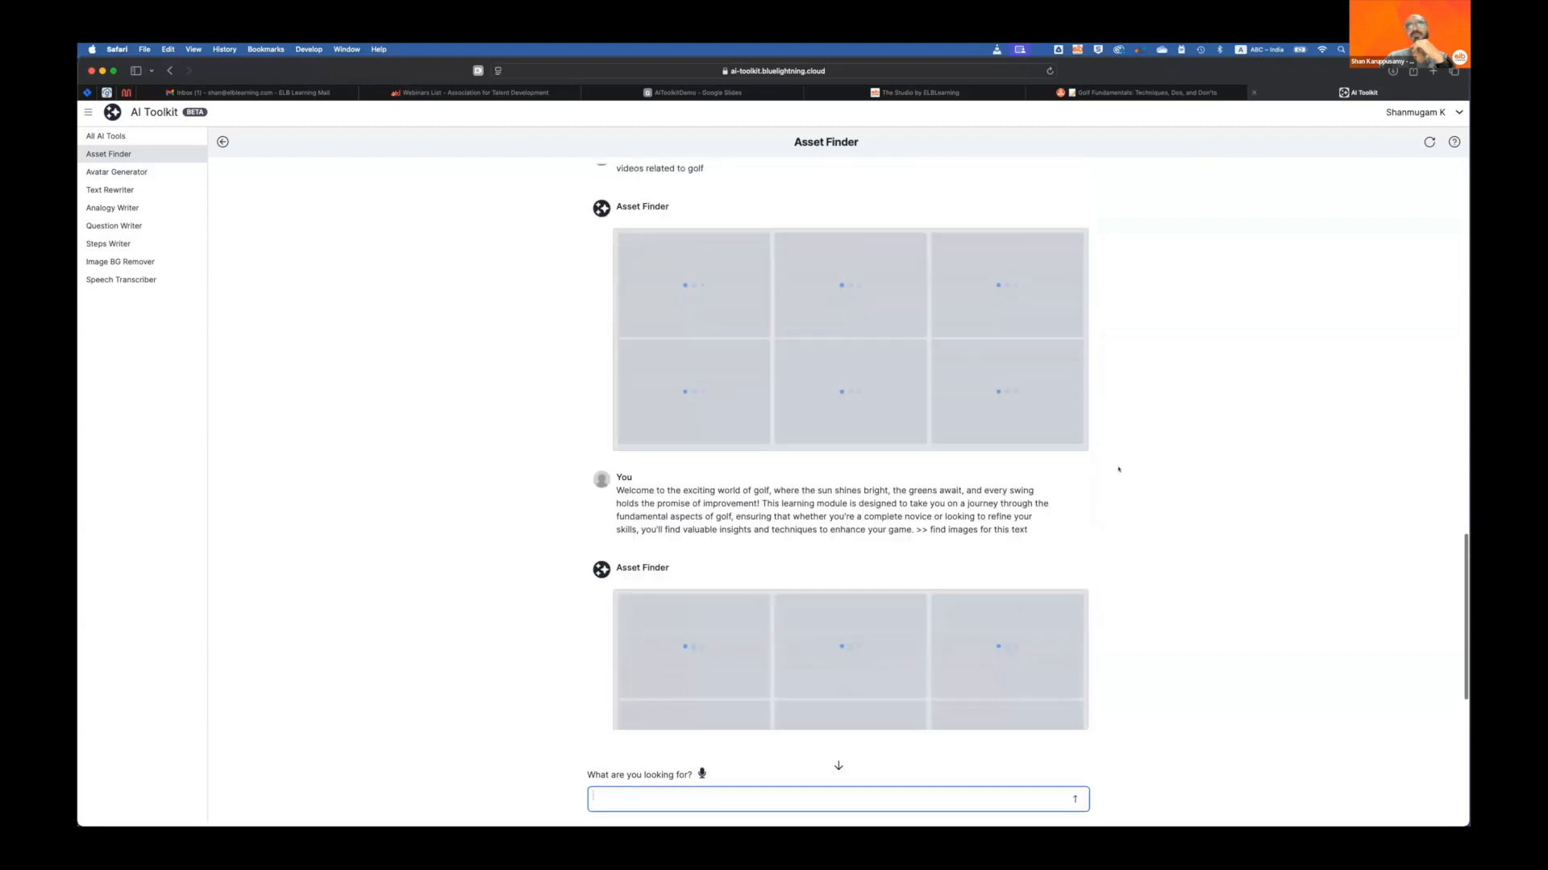
scroll(927, 443, up, 2)
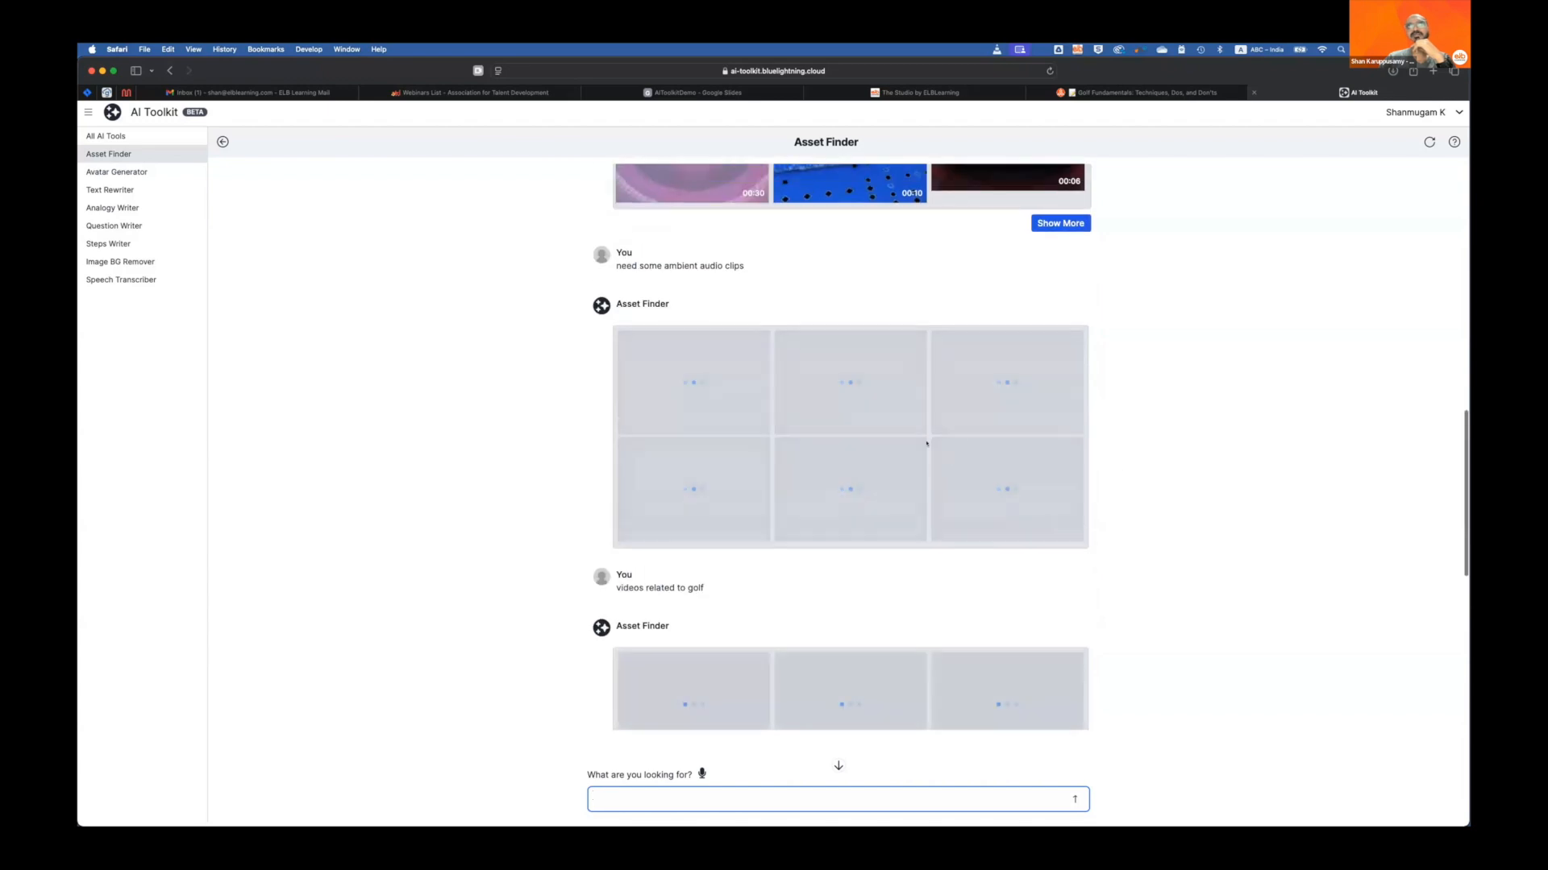
scroll(926, 443, up, 6)
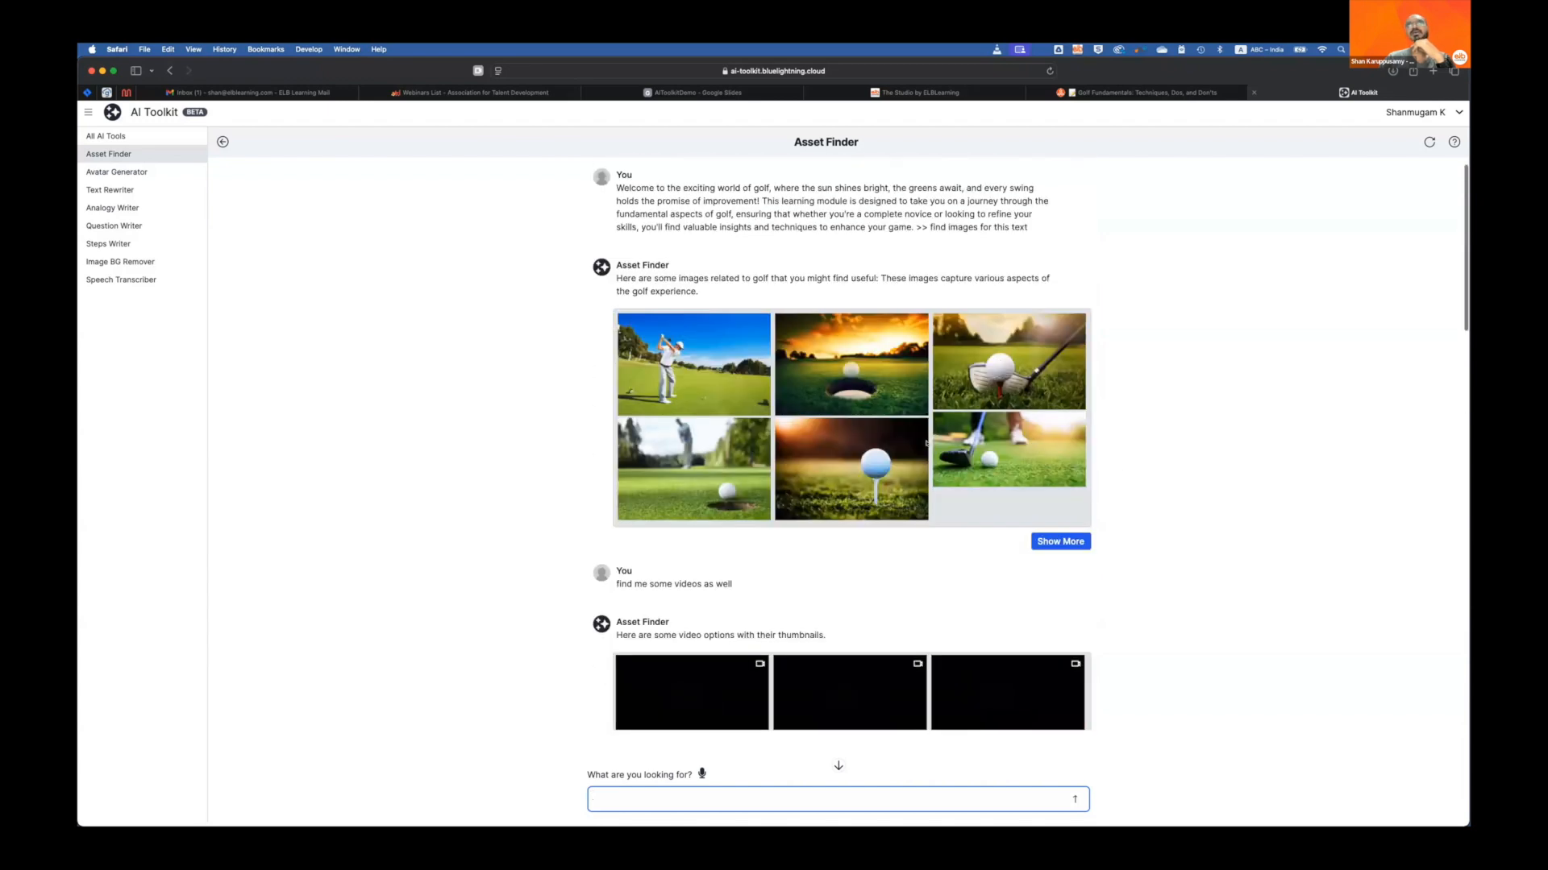
Step: Examine the Asset Finder's results for "videos related to golf" and preview several of the clips
scroll(926, 443, down, 15)
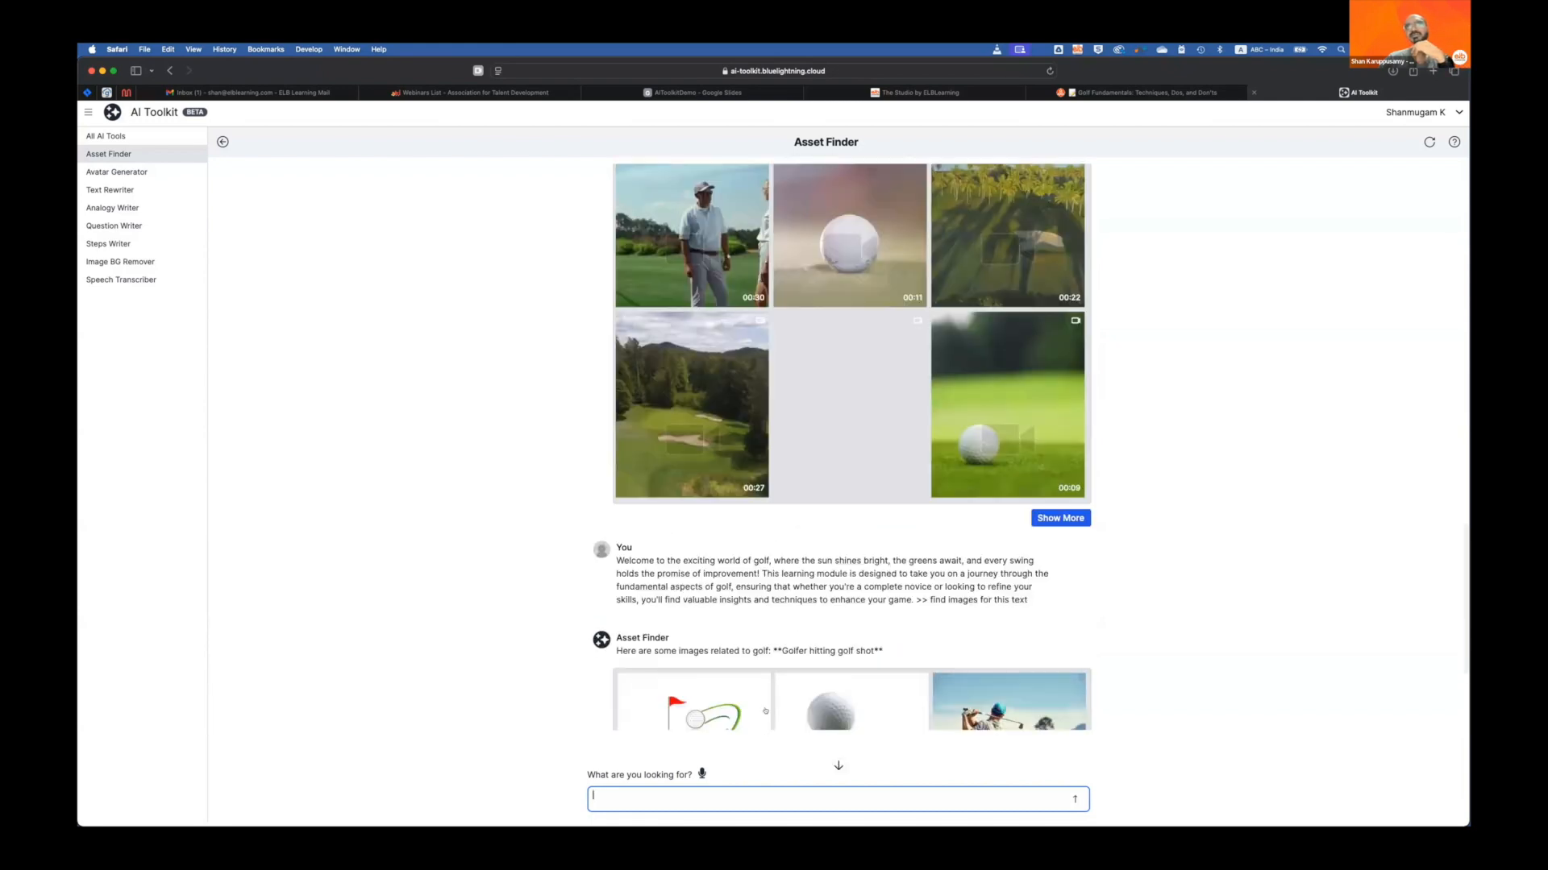
scroll(767, 709, up, 5)
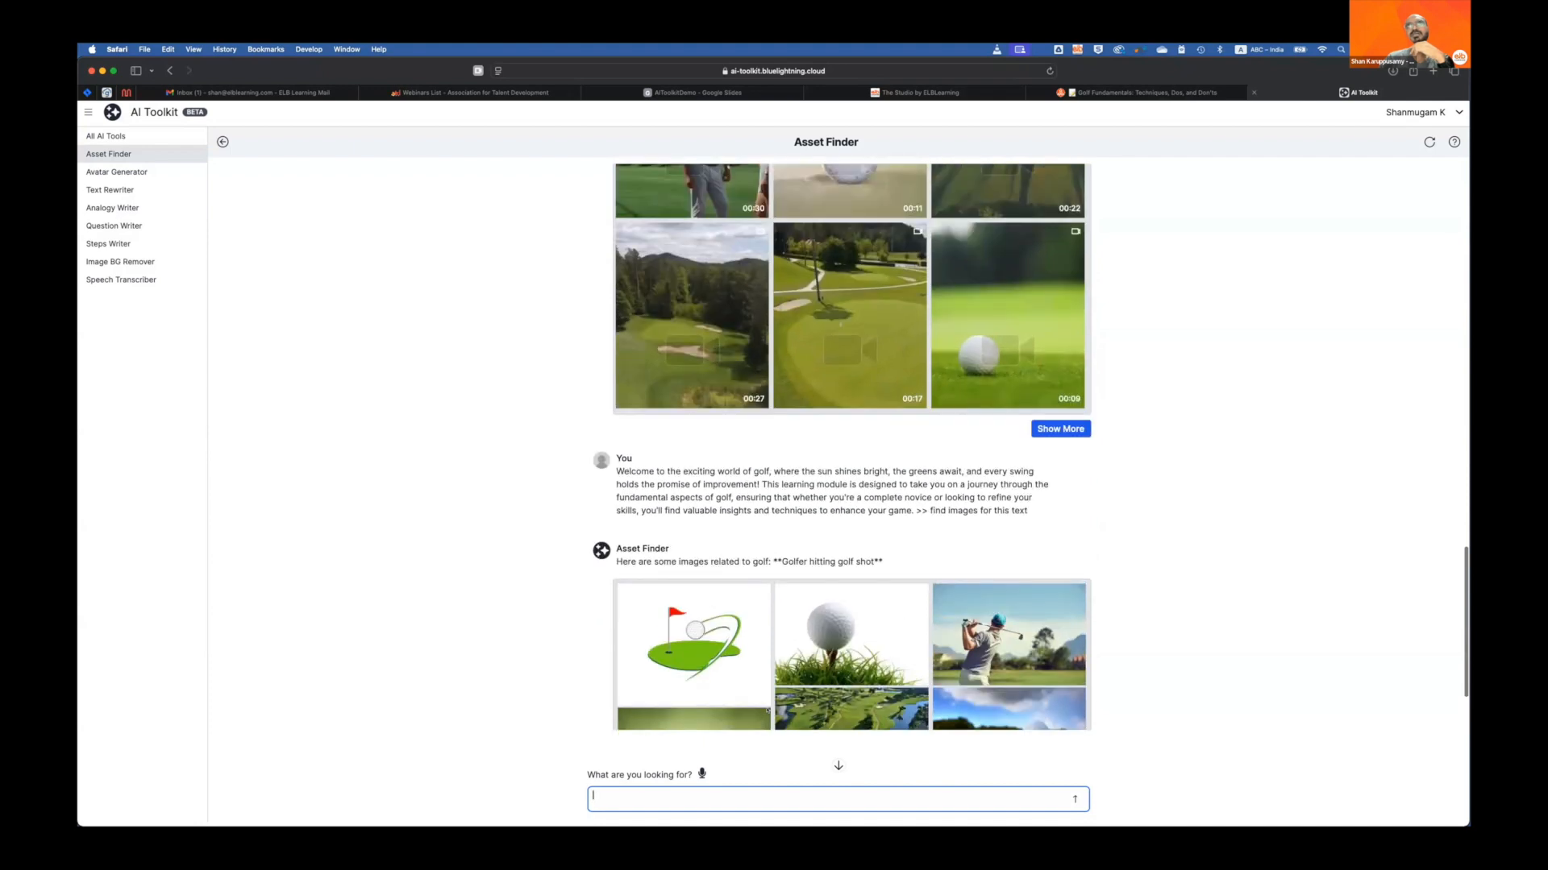
mouse_move(802, 560)
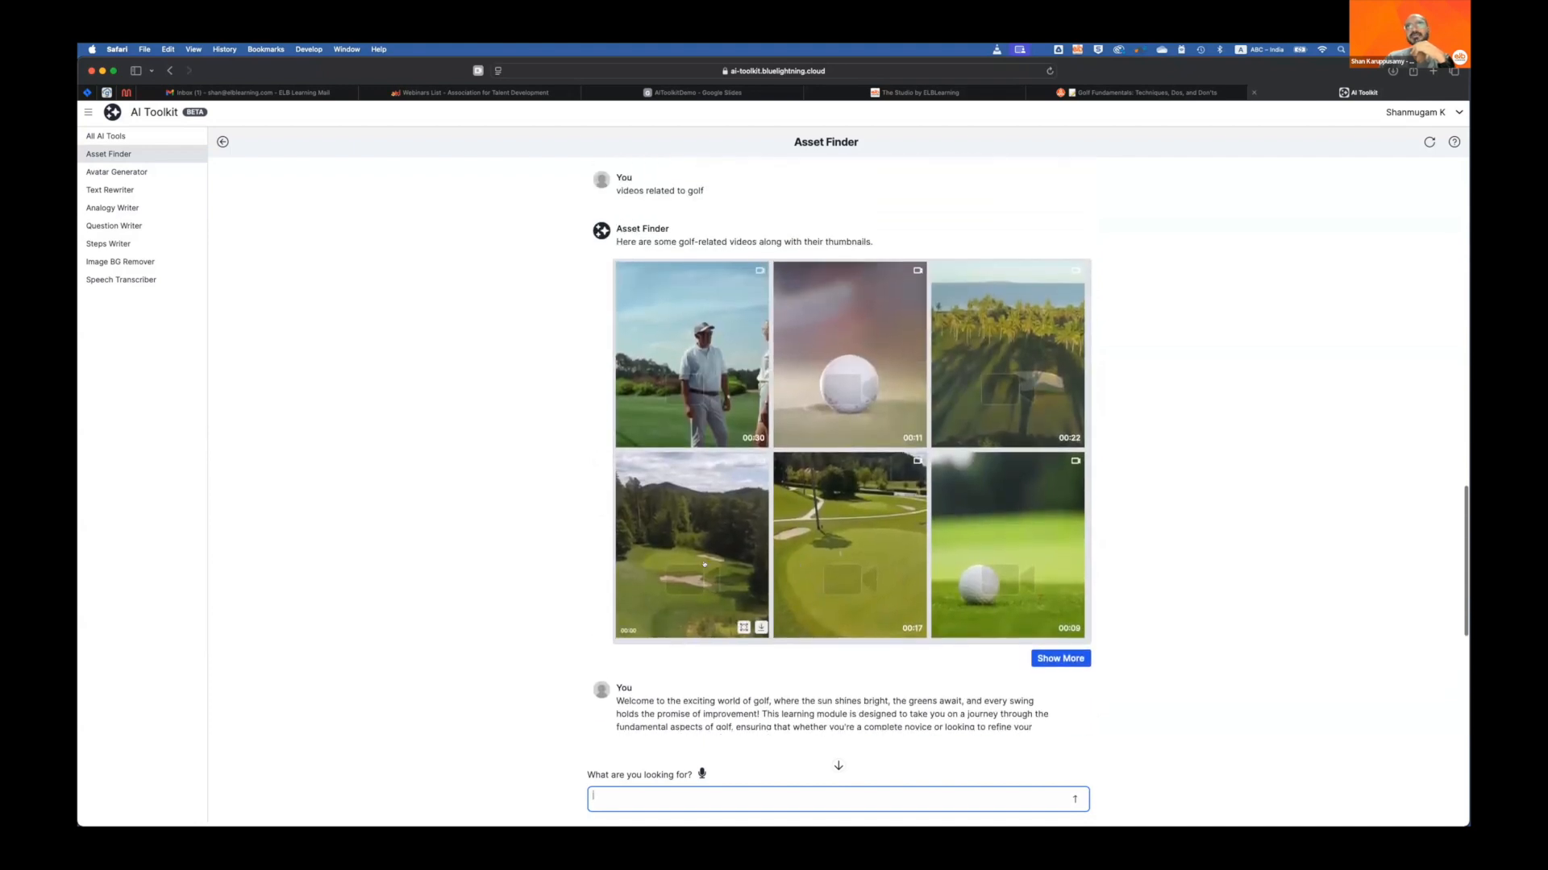
mouse_move(1075, 436)
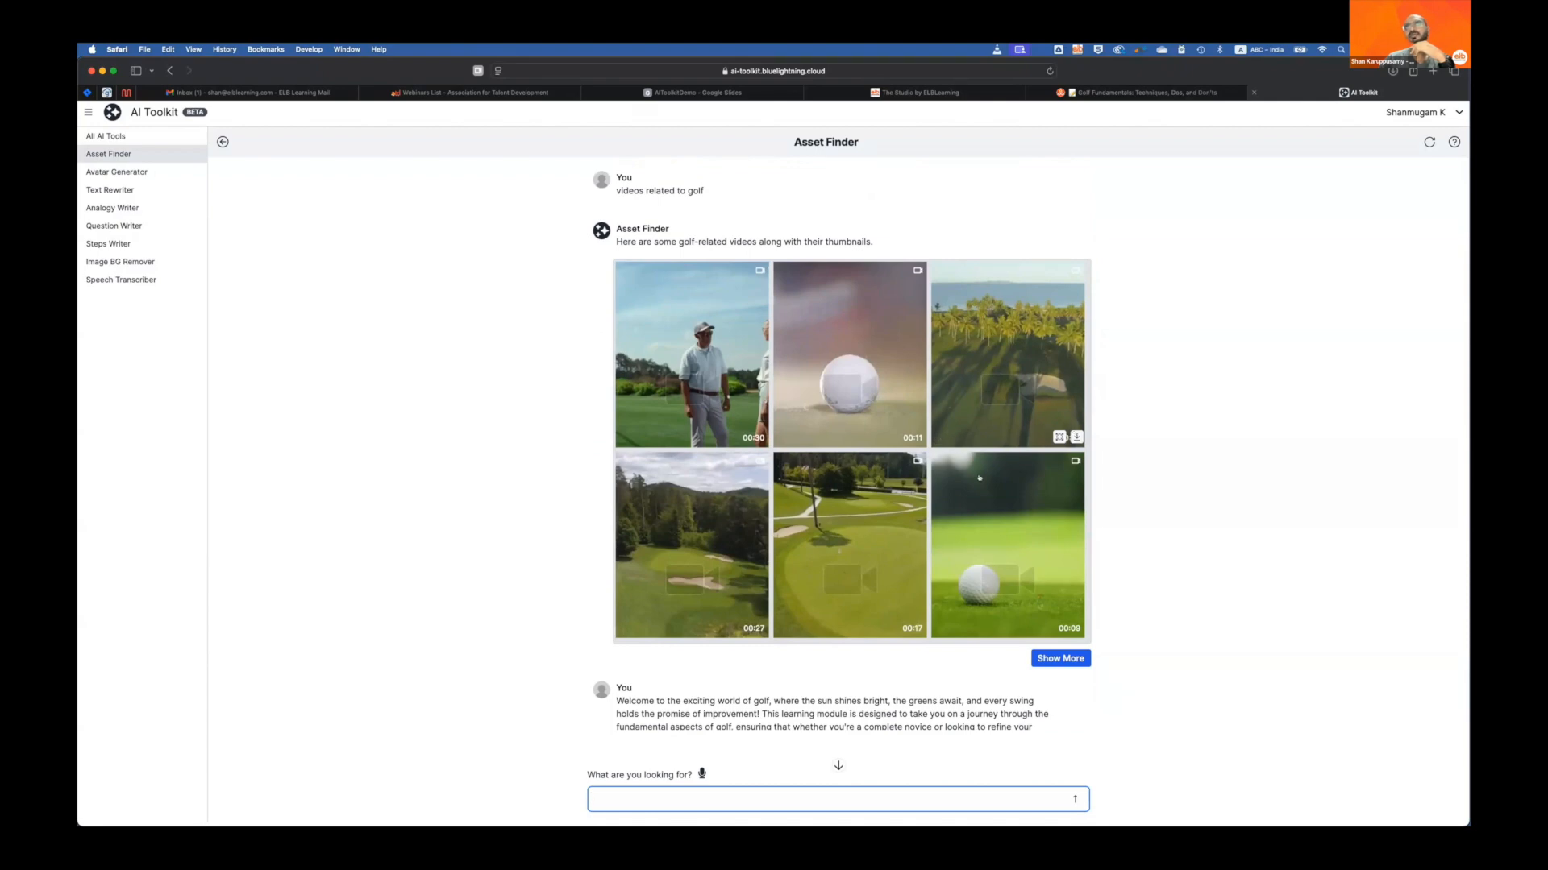
mouse_move(823, 425)
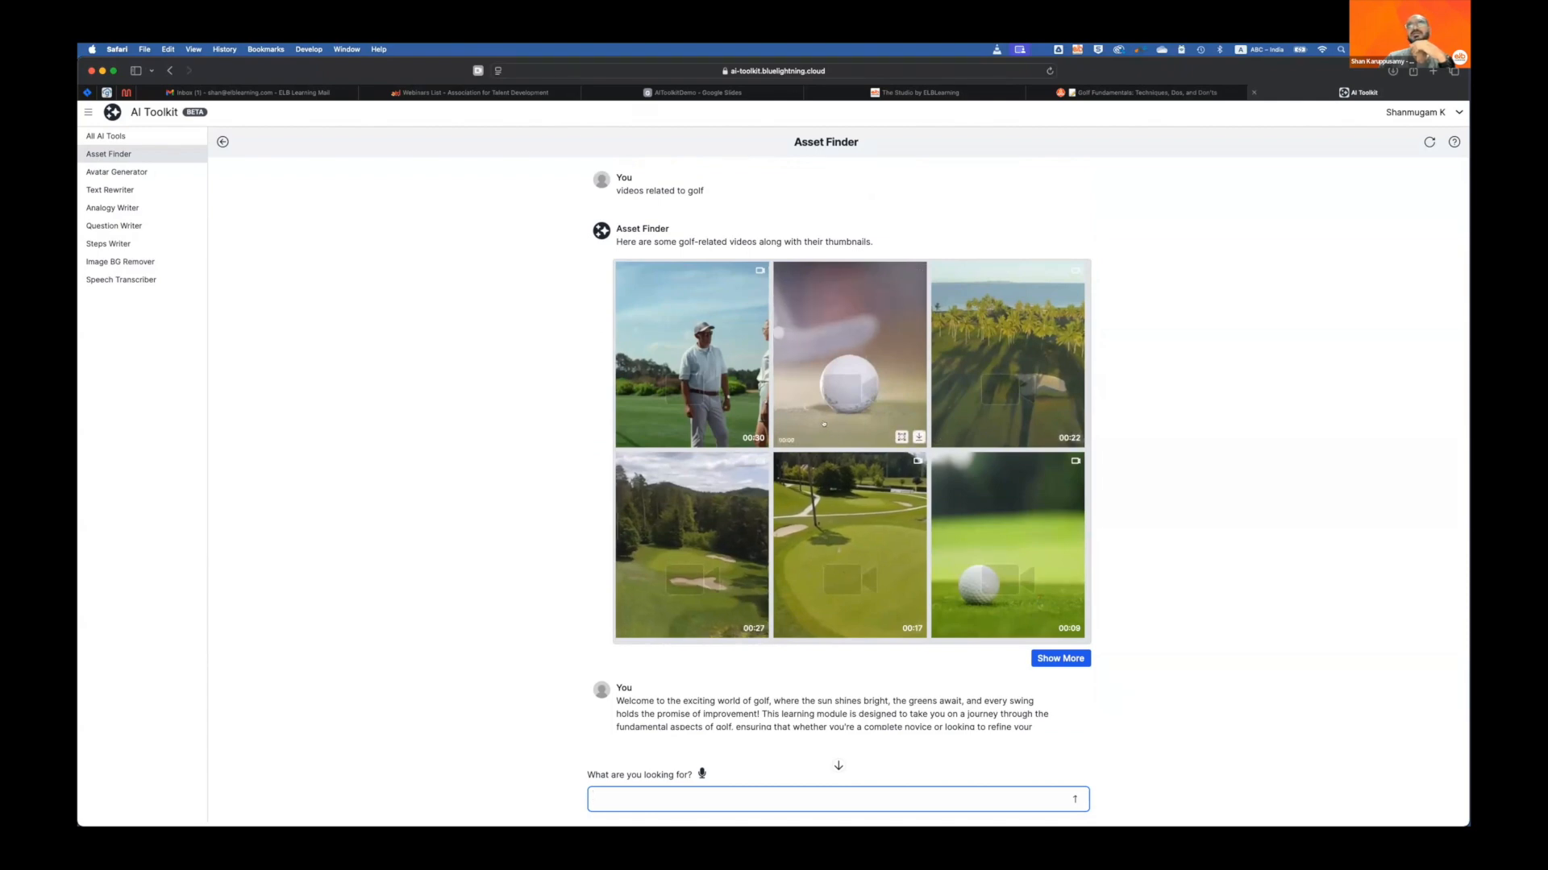
Step: Switch to the "Golf Fundamentals: Techniques, Dos, and Don'ts" page and review how its text, images and videos are combined
click(1114, 94)
scroll(725, 452, down, 4)
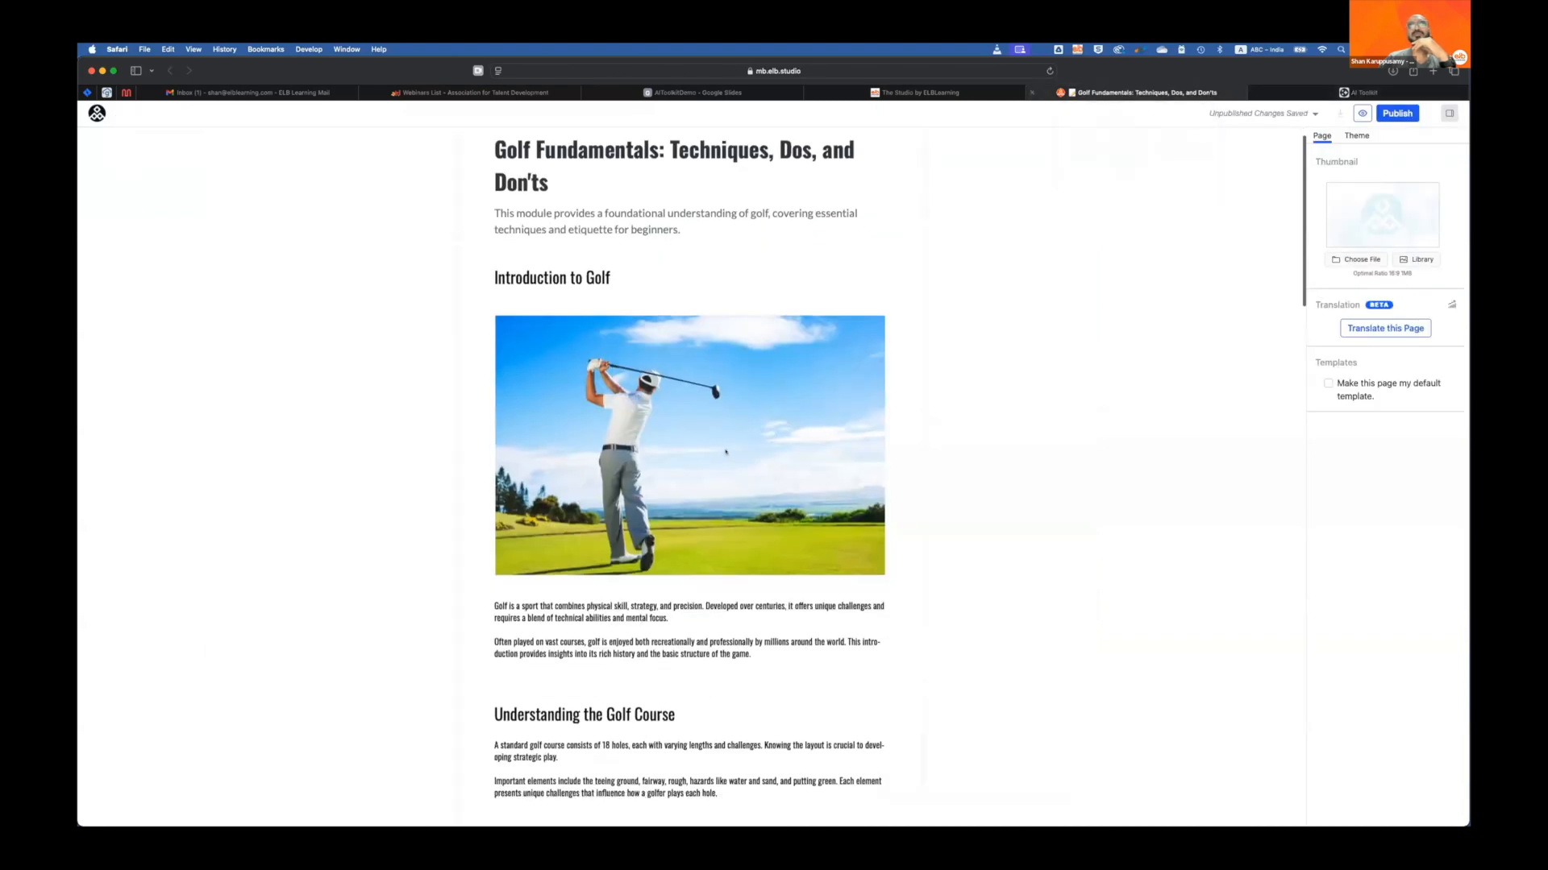
scroll(725, 452, down, 4)
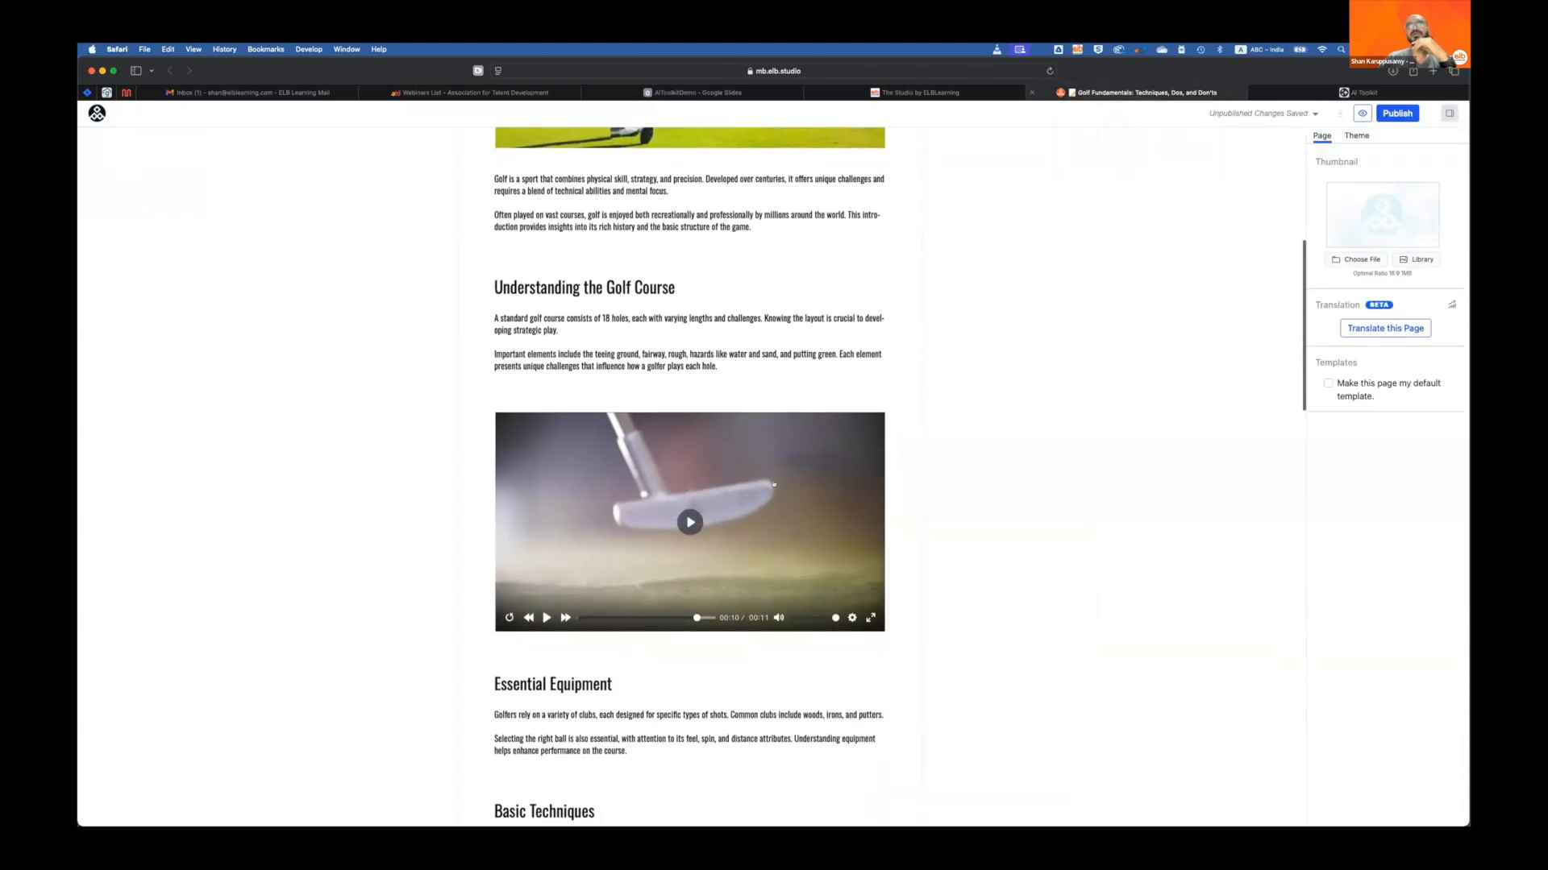
scroll(669, 566, down, 10)
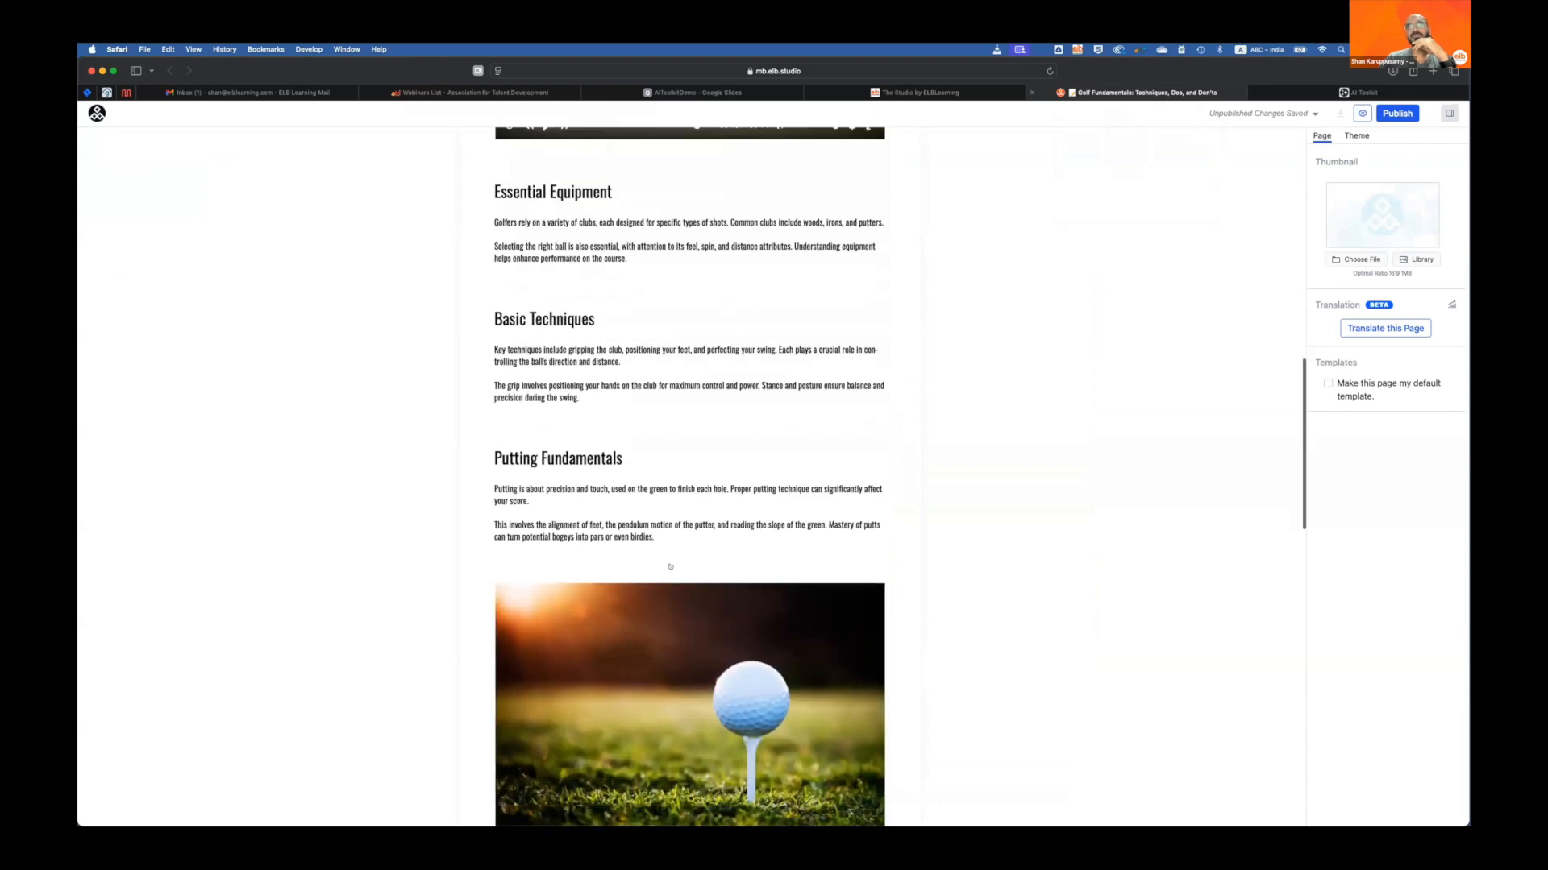
scroll(670, 567, down, 4)
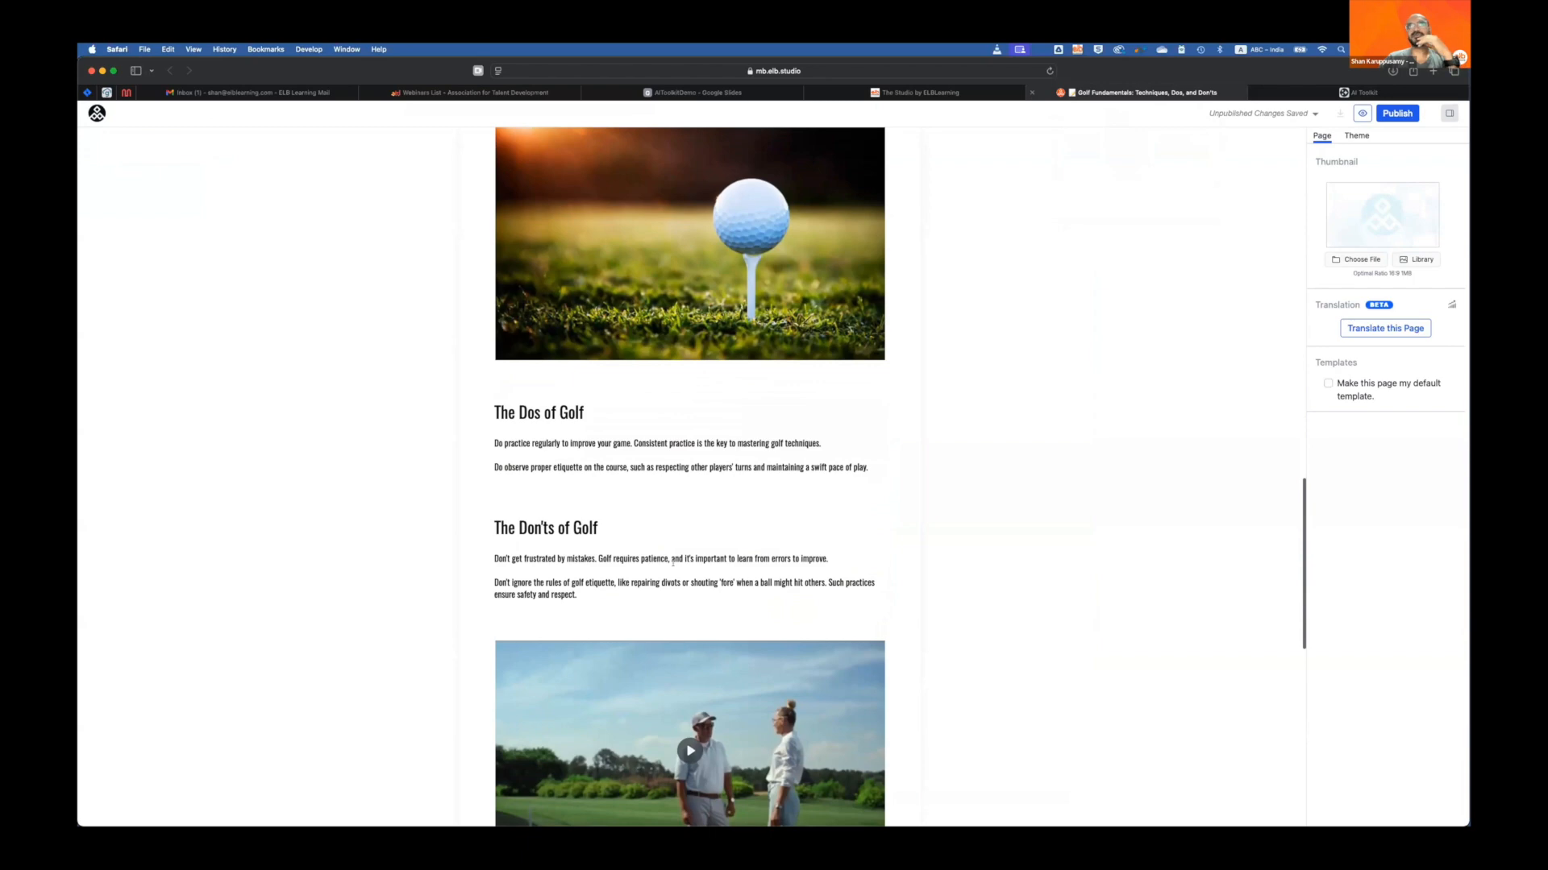
scroll(673, 562, up, 12)
scroll(673, 563, up, 8)
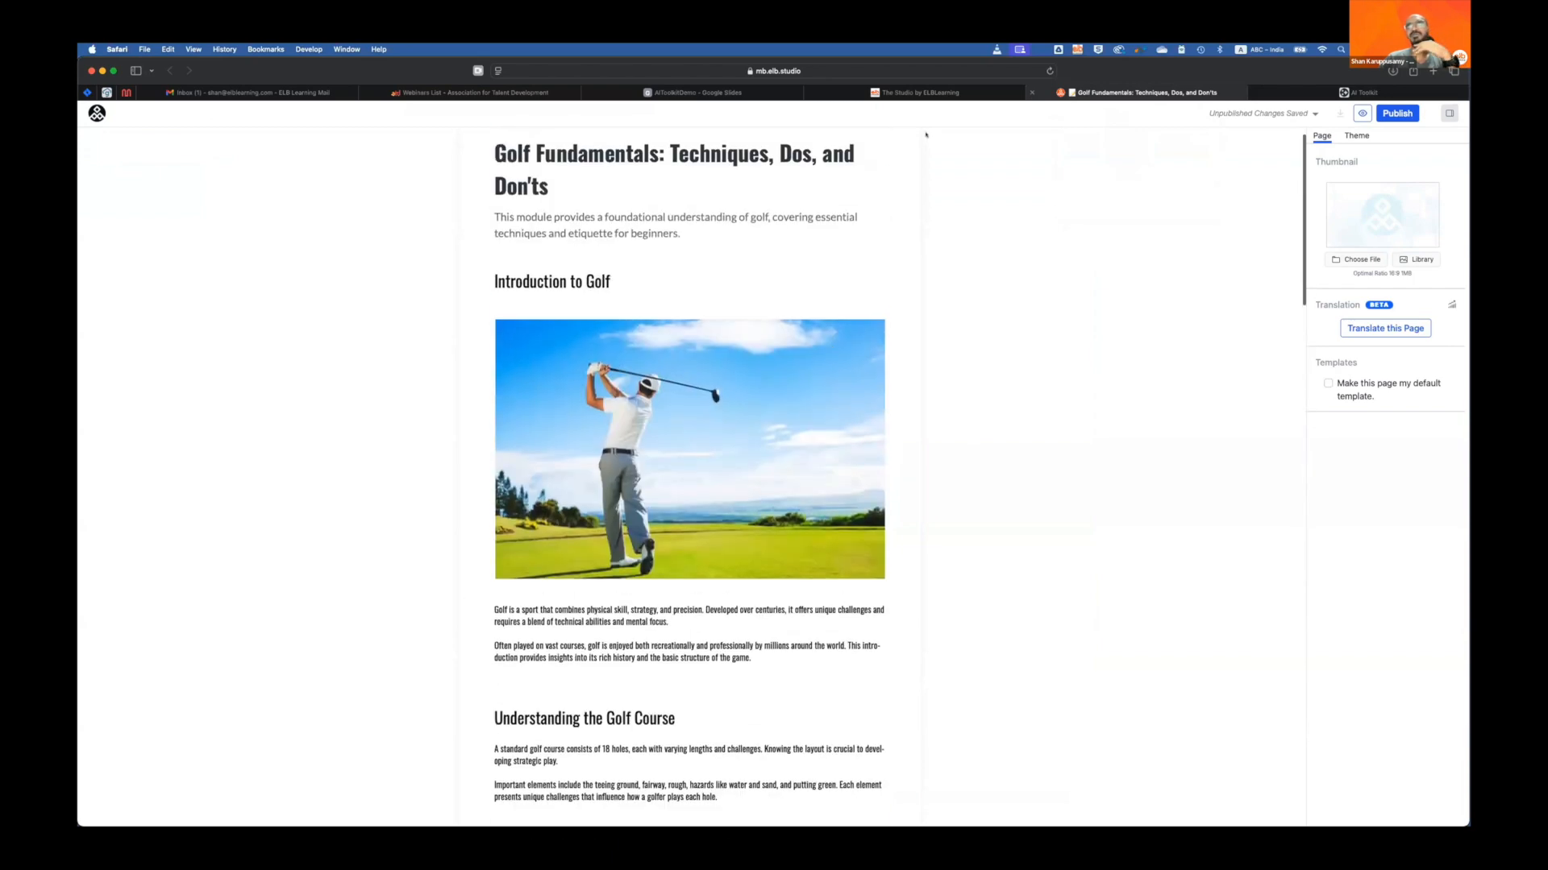
Step: Return to the AI Toolkit's Asset Finder and examine the suggested ambient audio clips
click(1362, 92)
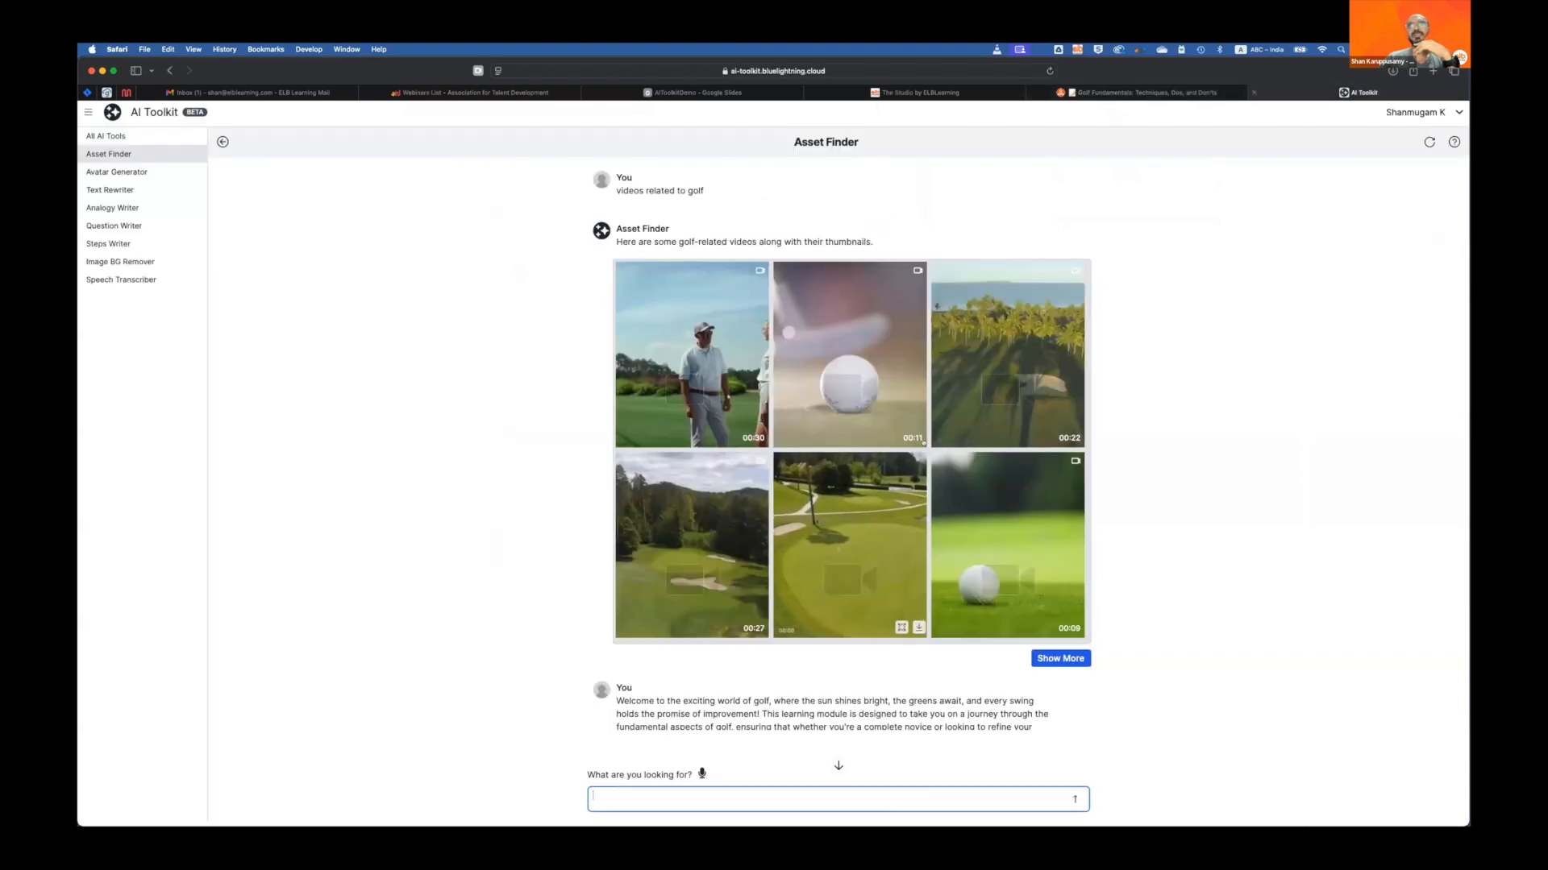
scroll(923, 442, up, 3)
scroll(923, 441, up, 8)
scroll(896, 462, down, 5)
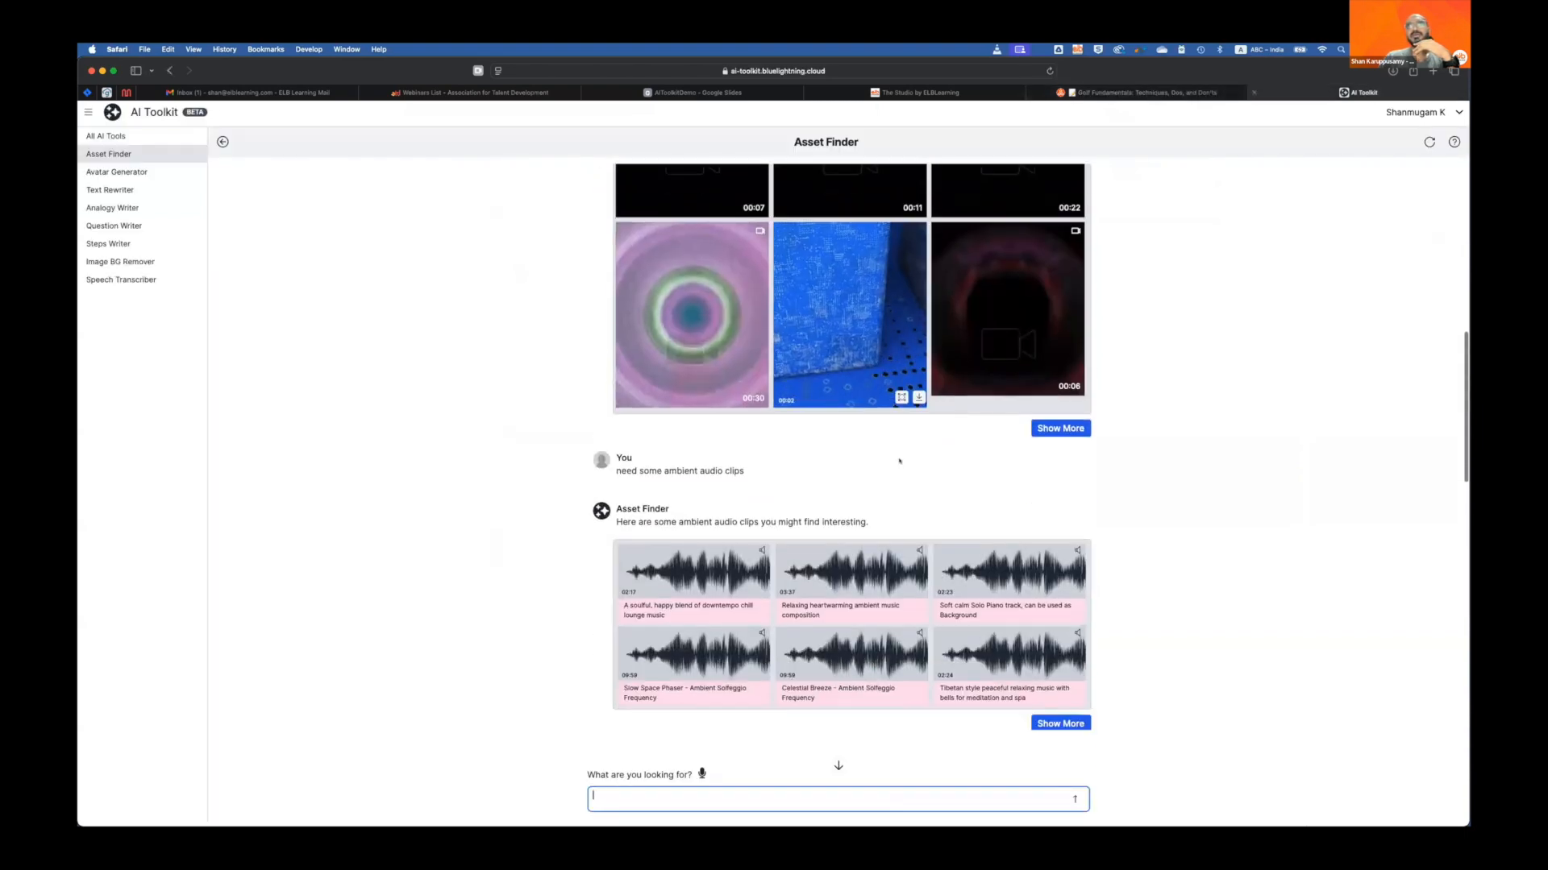
scroll(897, 462, up, 1)
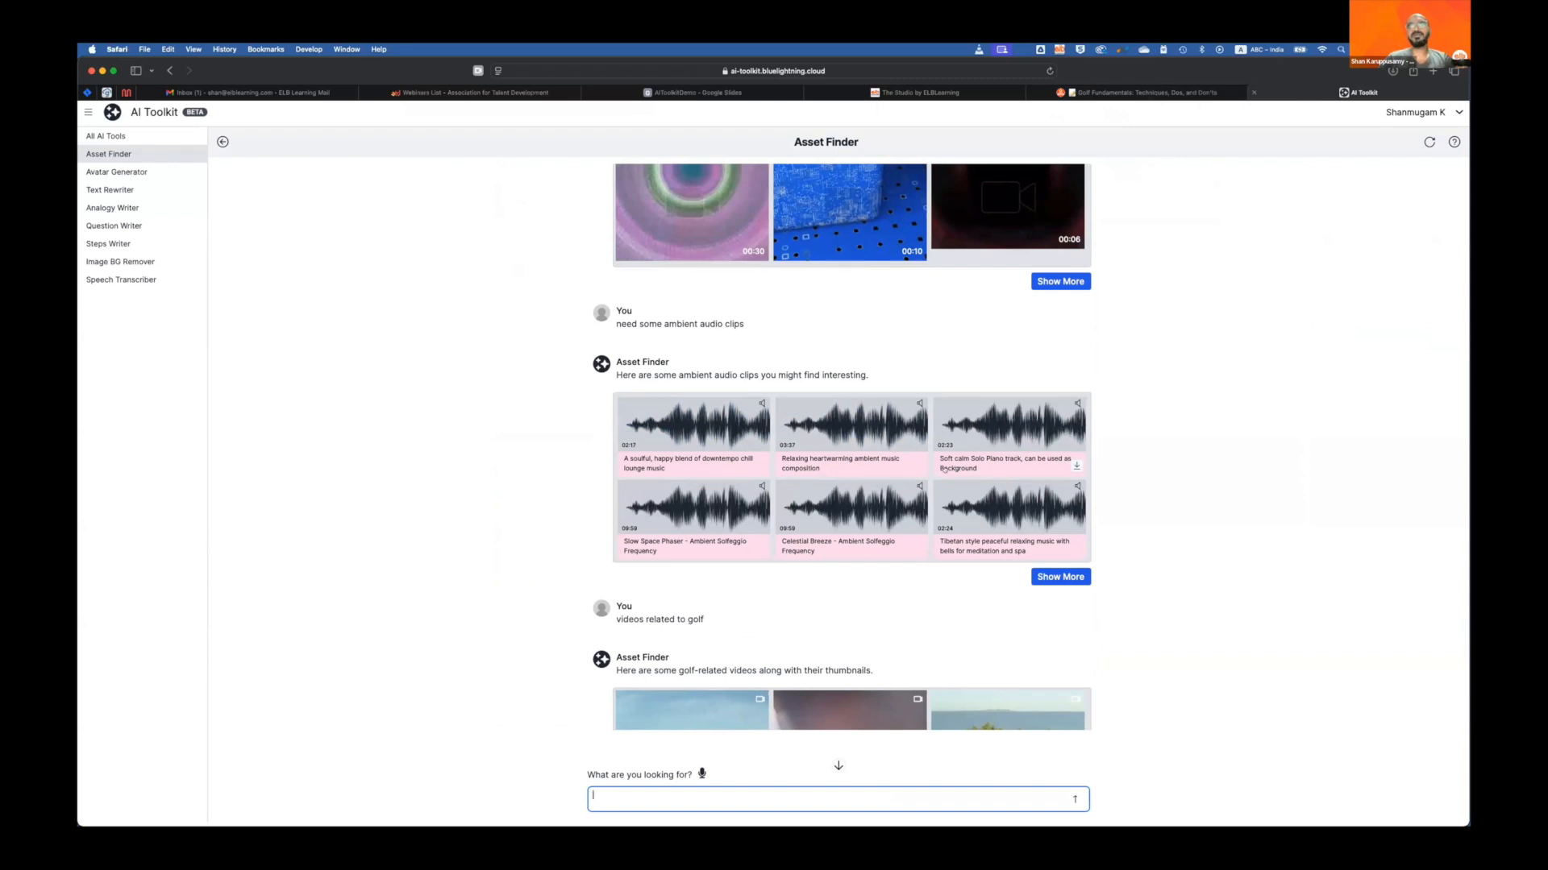
Step: Review the whole Asset Finder conversation, comparing the image, video and audio suggestions for the golf course
scroll(874, 500, up, 6)
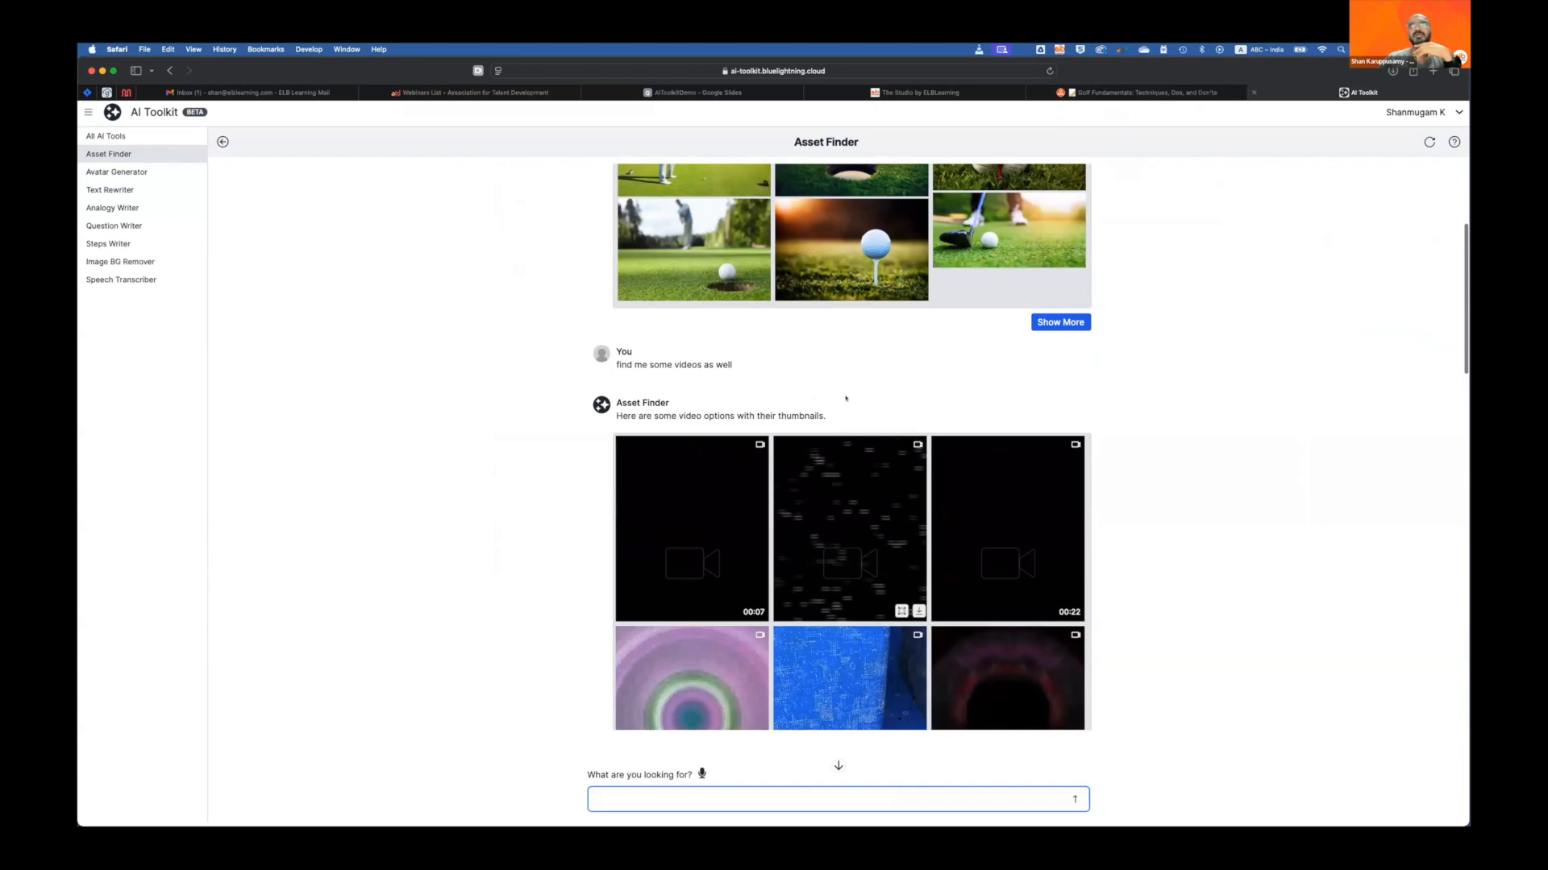
scroll(863, 361, up, 2)
scroll(864, 365, up, 1)
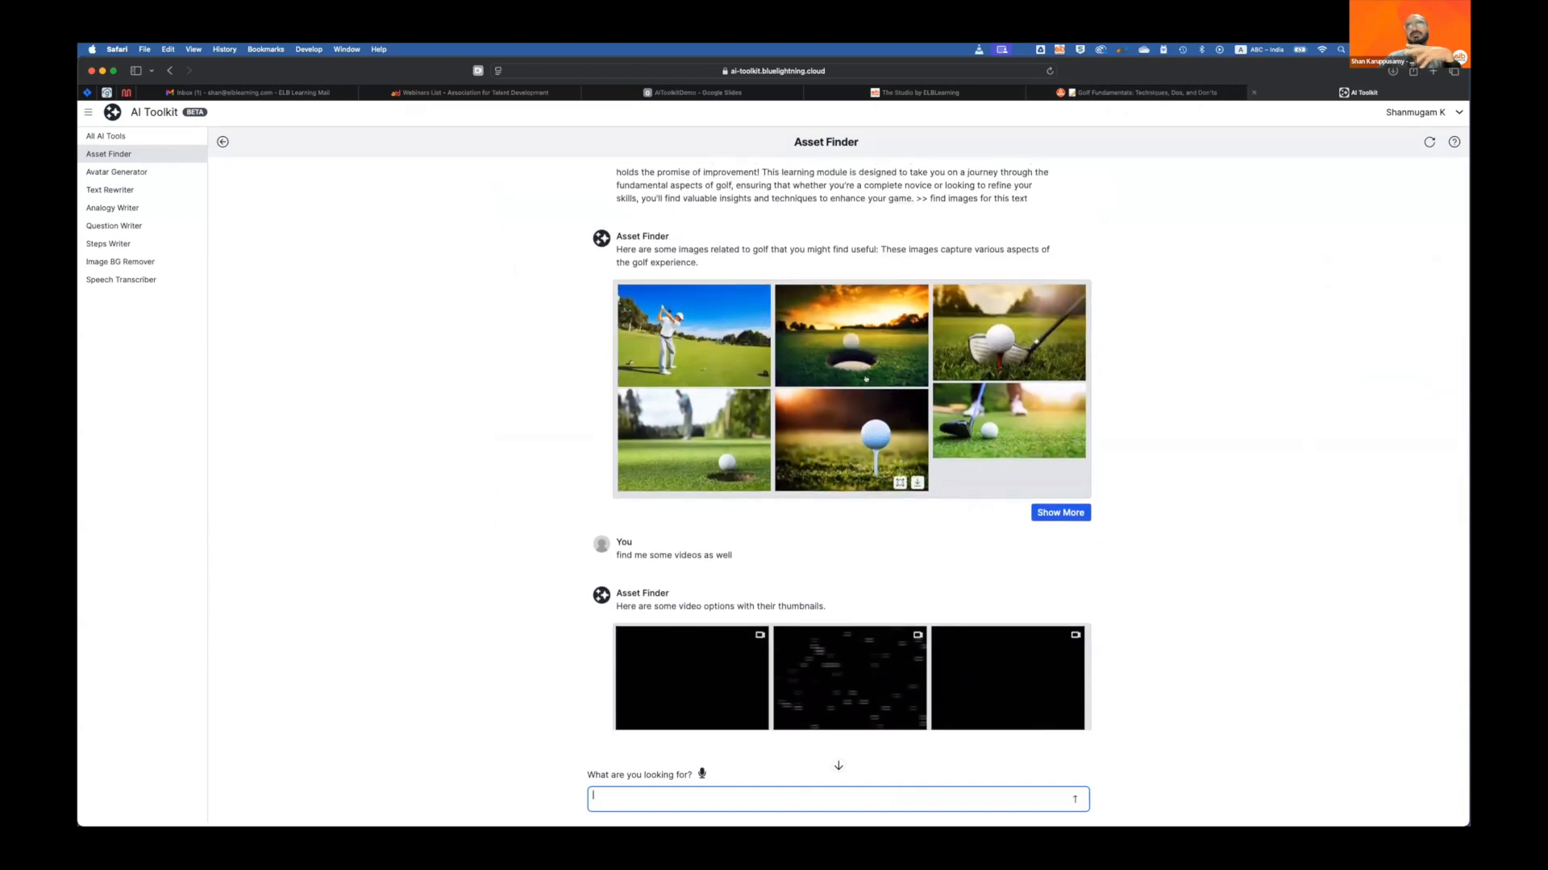
scroll(866, 378, up, 1)
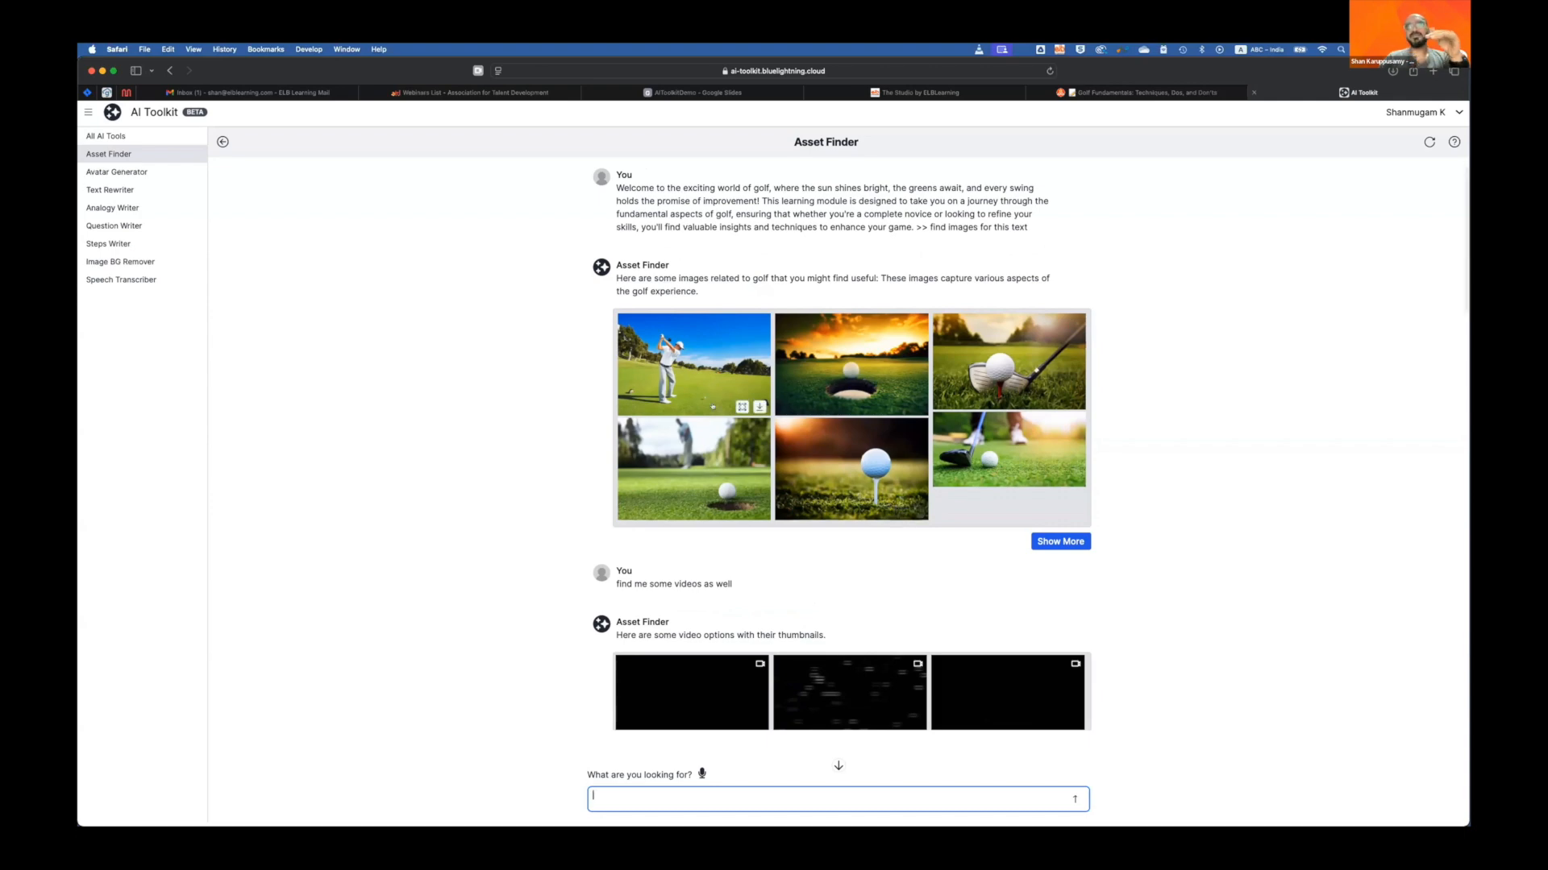
scroll(713, 406, down, 5)
scroll(713, 407, down, 8)
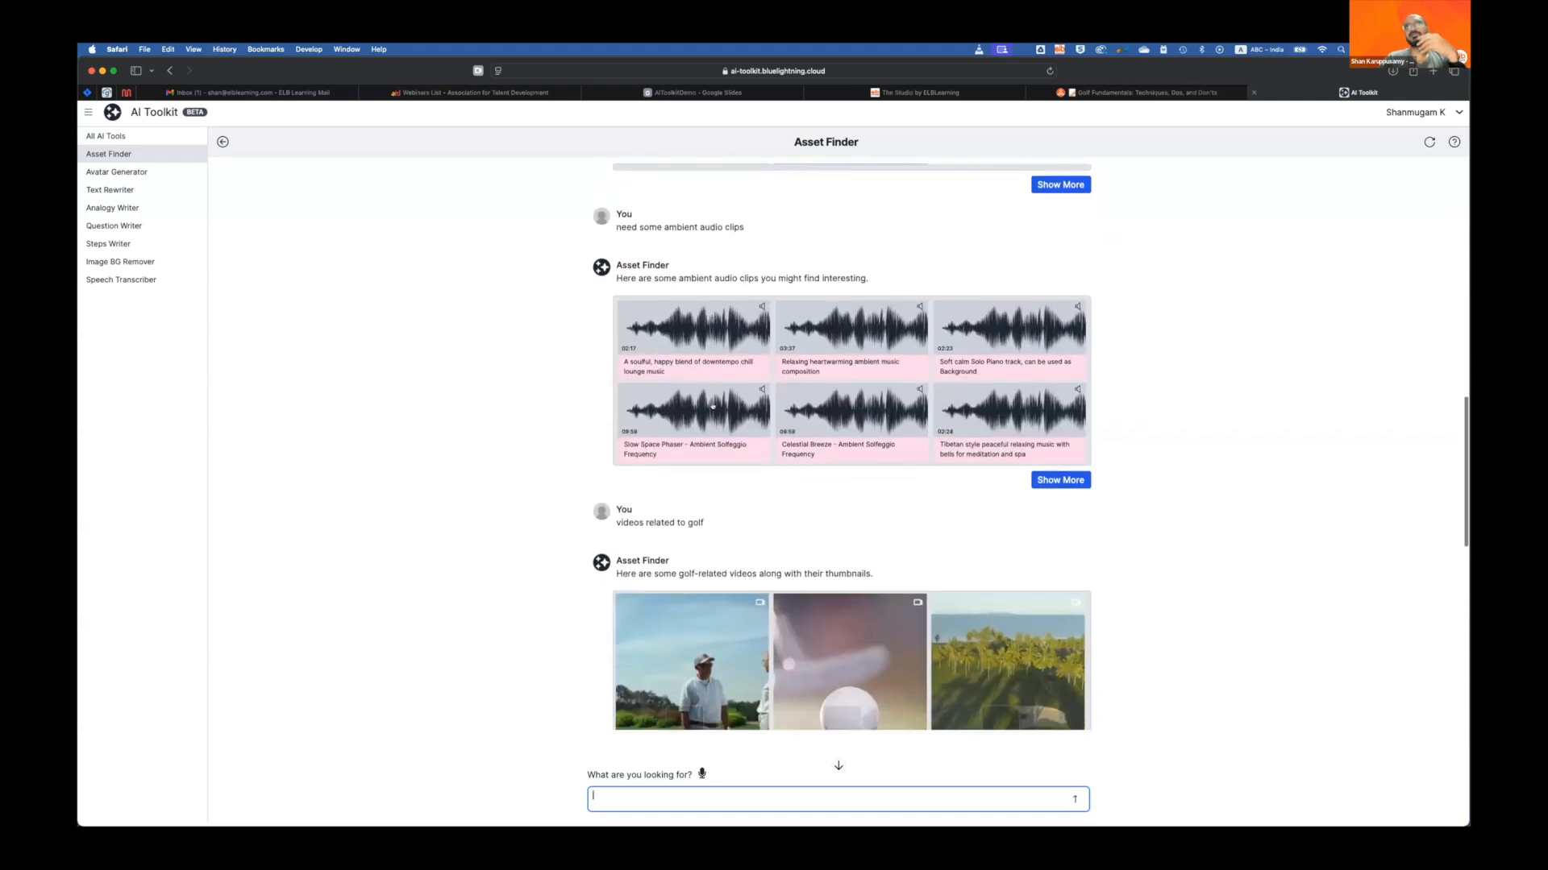
scroll(712, 406, down, 6)
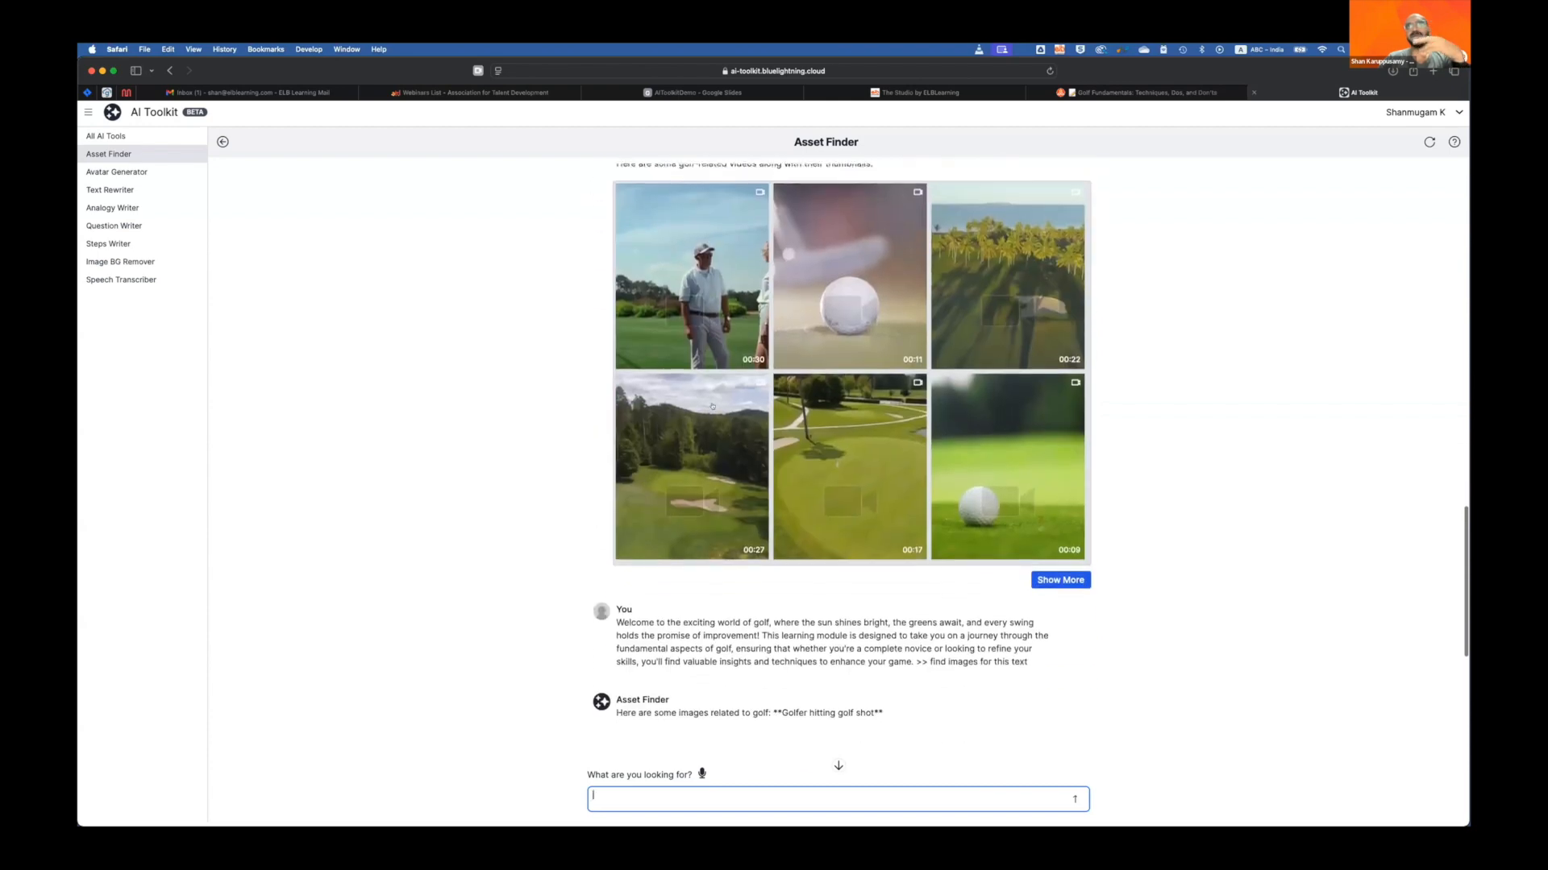
scroll(713, 406, down, 4)
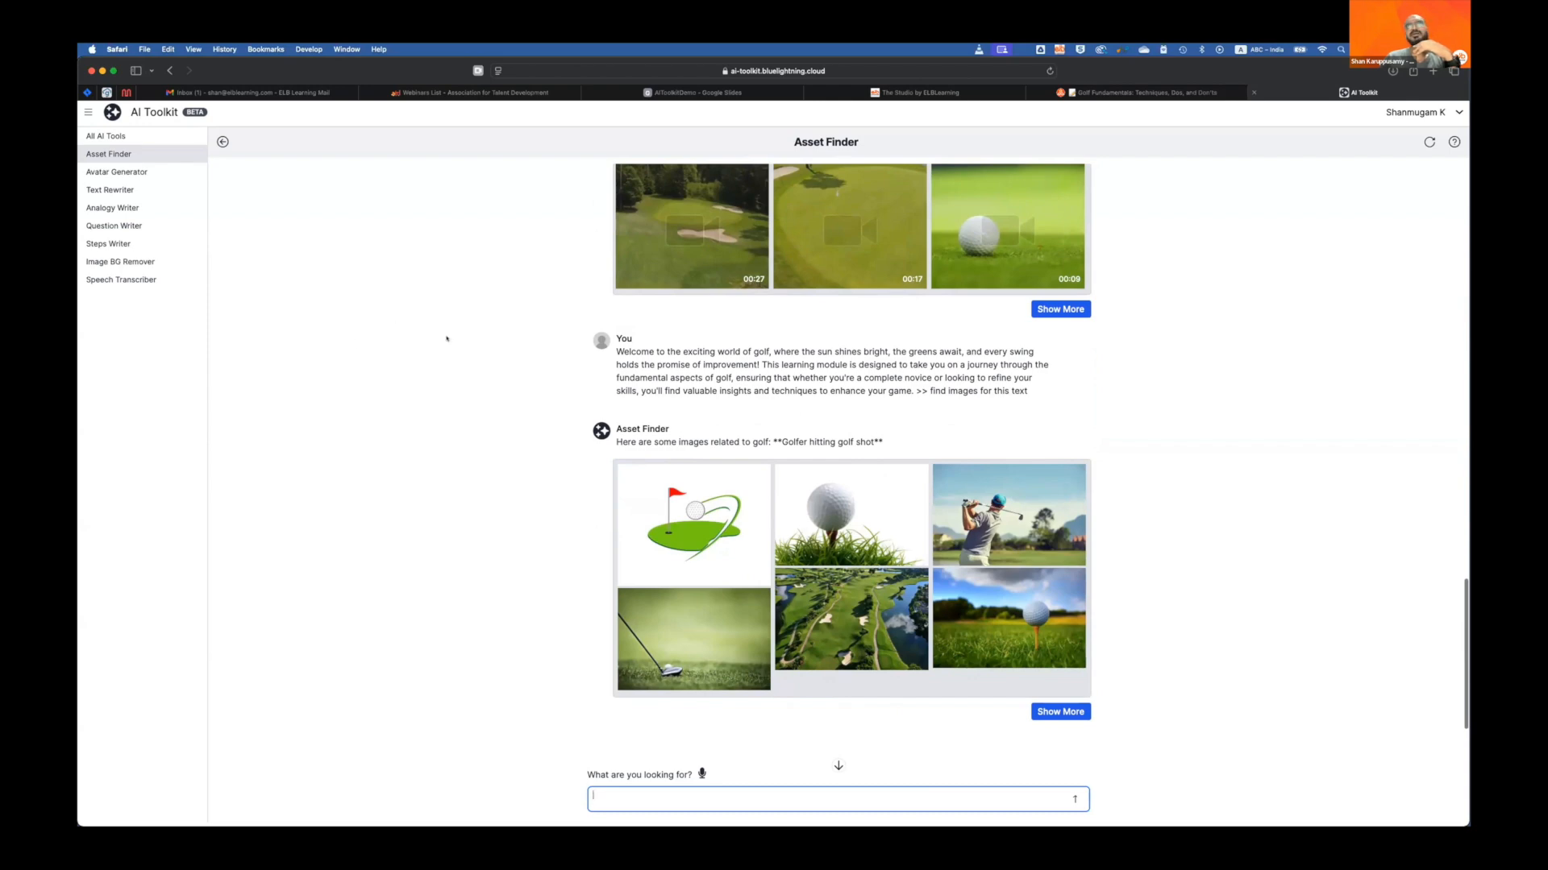
scroll(411, 331, up, 15)
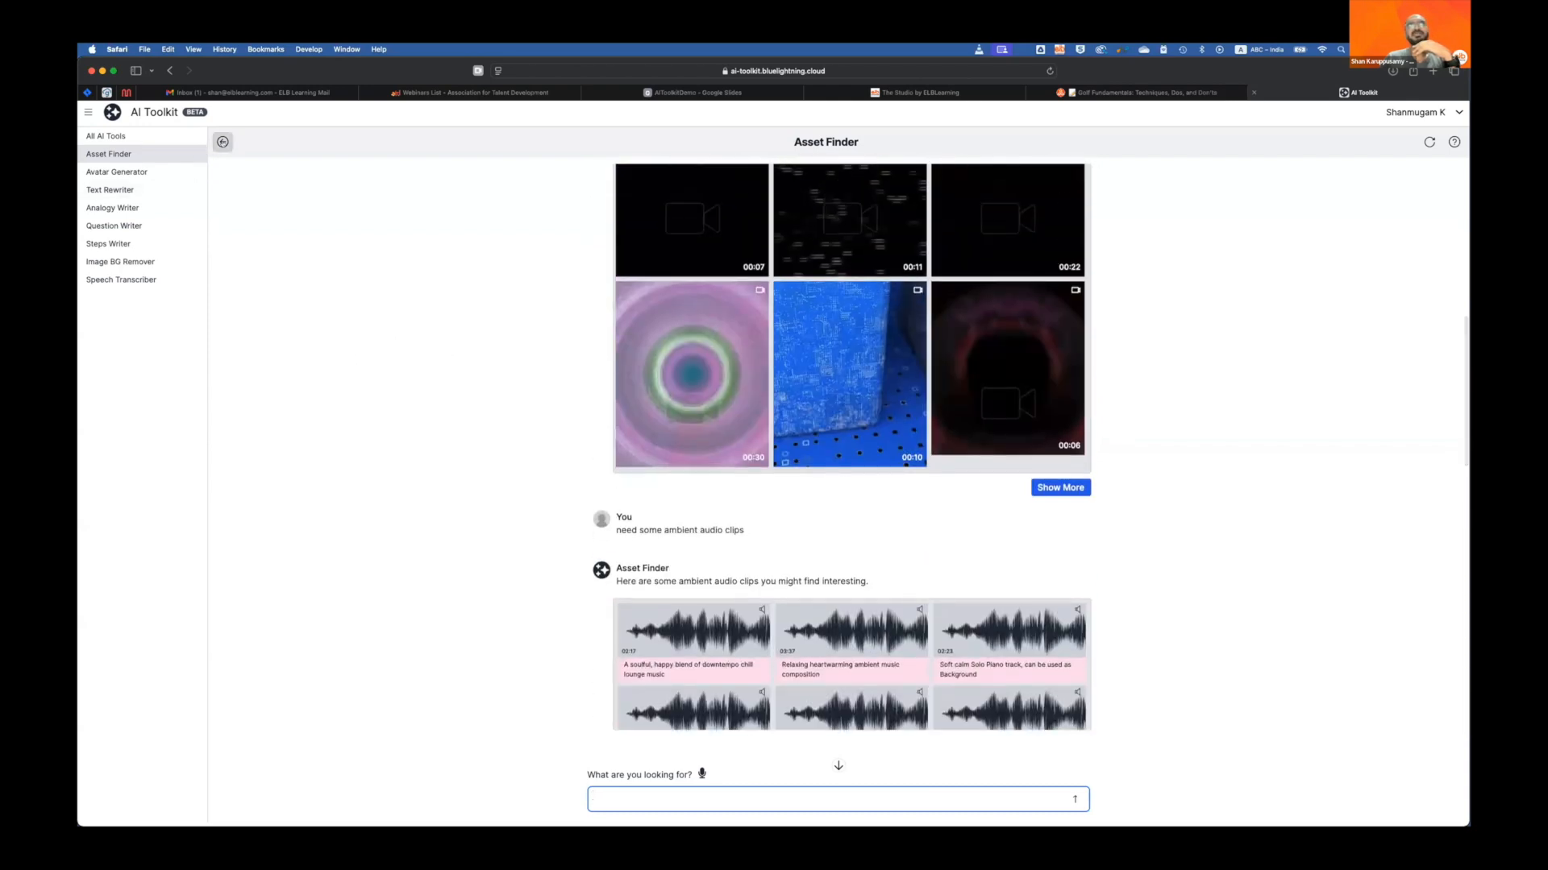
click(222, 142)
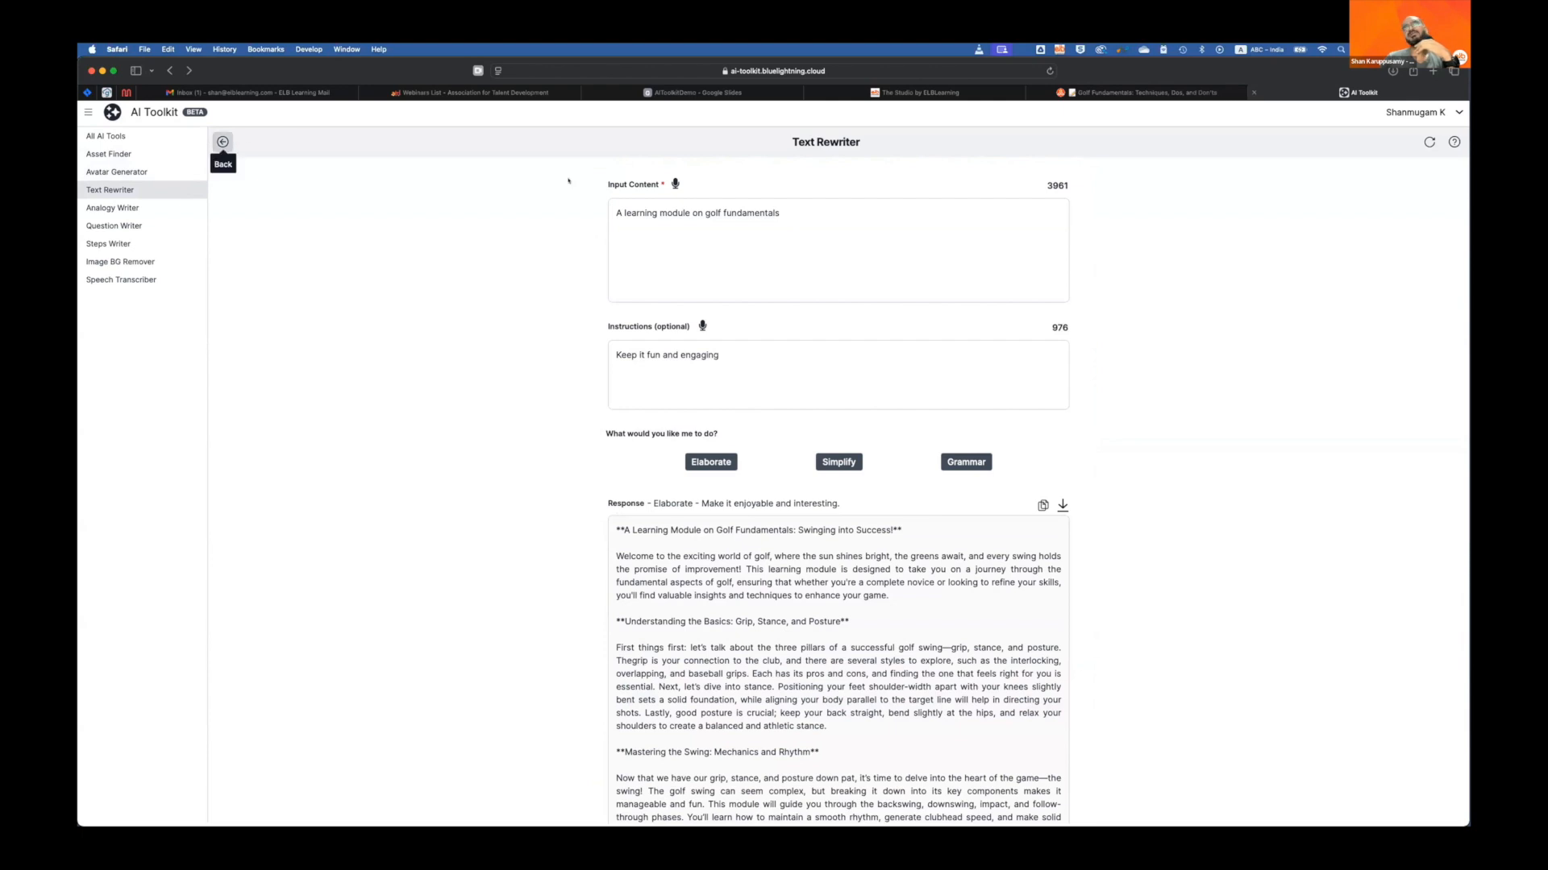
click(110, 155)
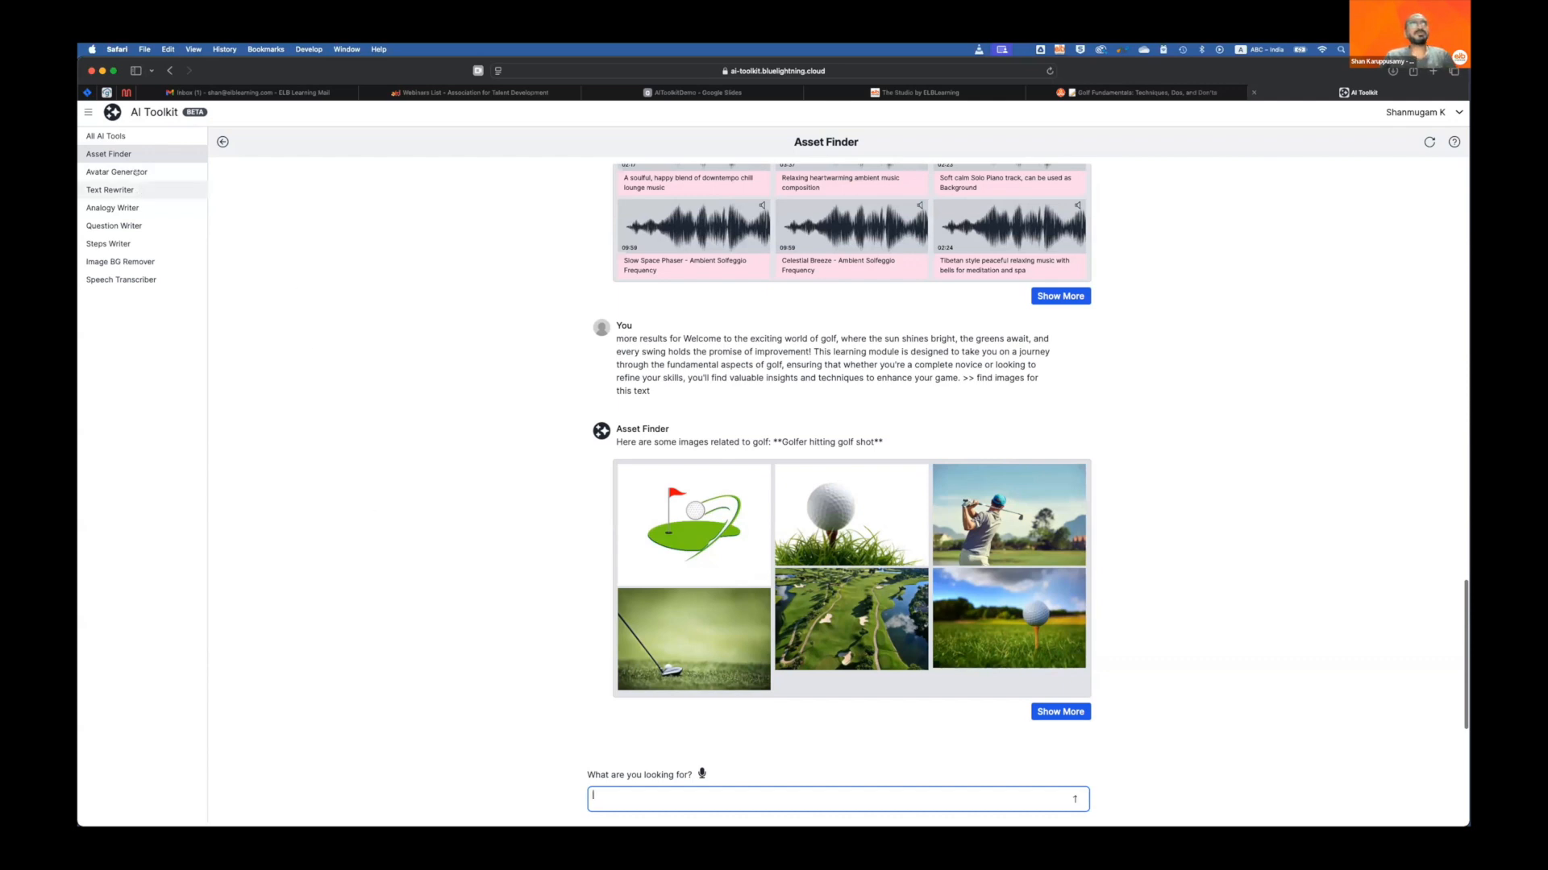
Step: In the Avatar Generator, choose the woman with long blonde hair and a dark suit, and continue to the script stage
click(117, 171)
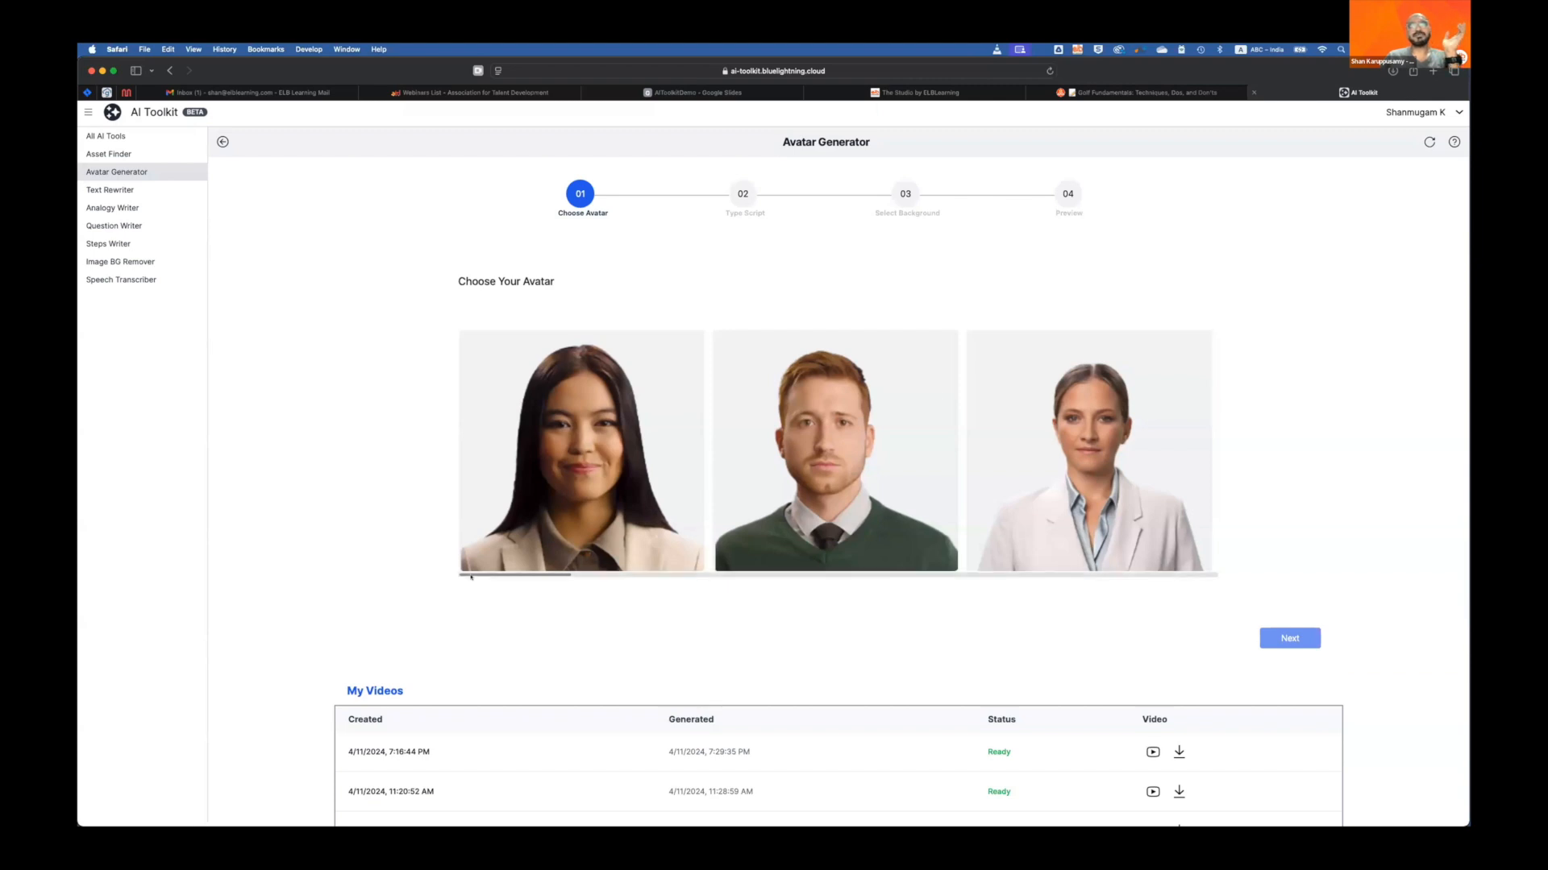
drag(490, 577, 904, 613)
click(1049, 520)
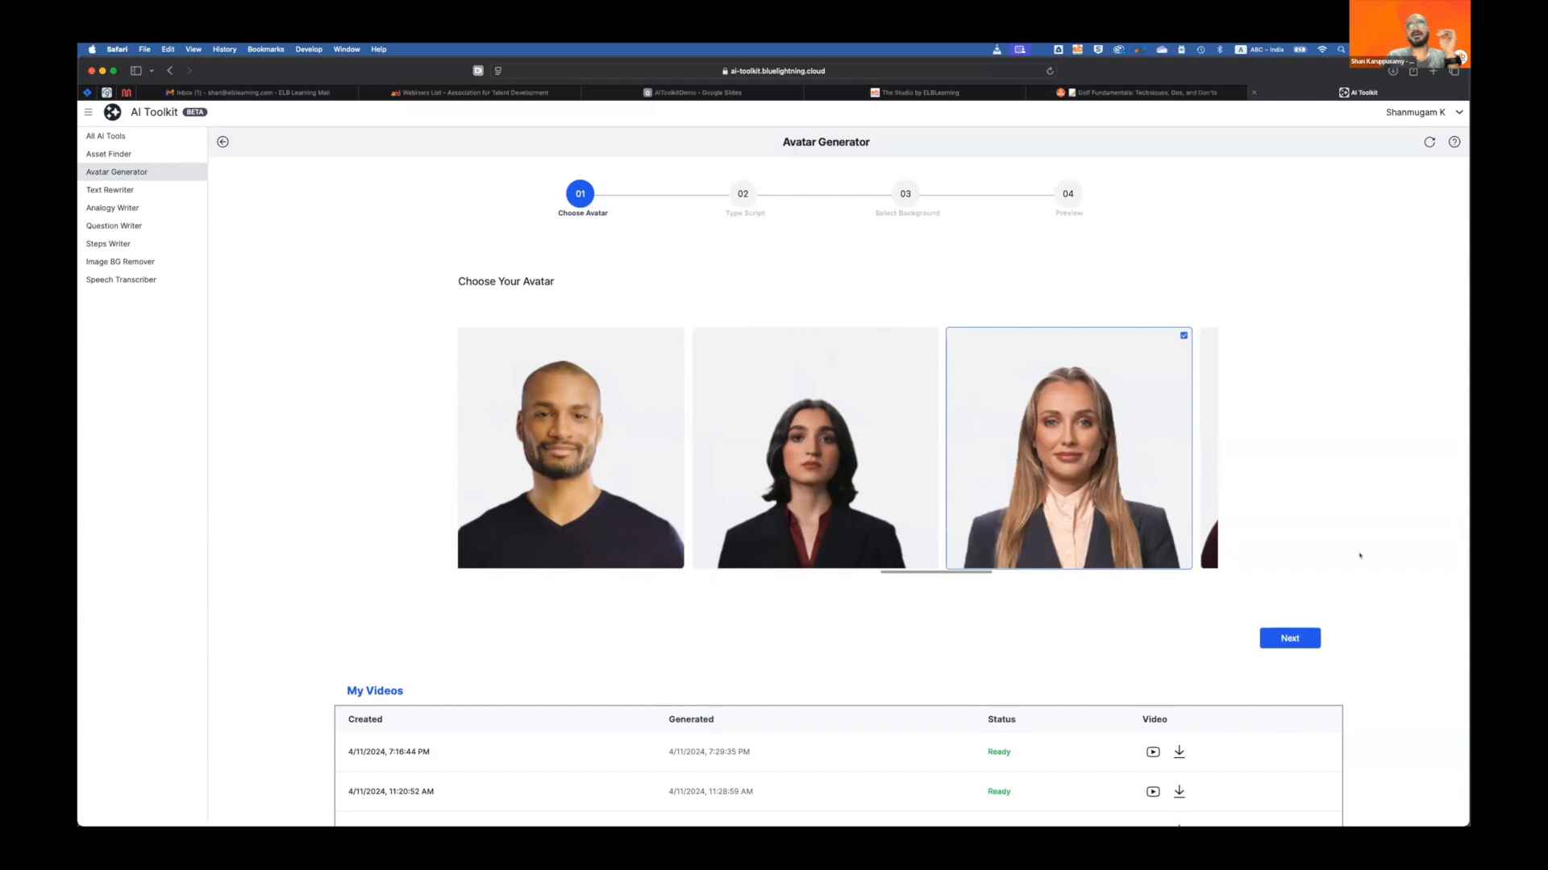
click(1289, 634)
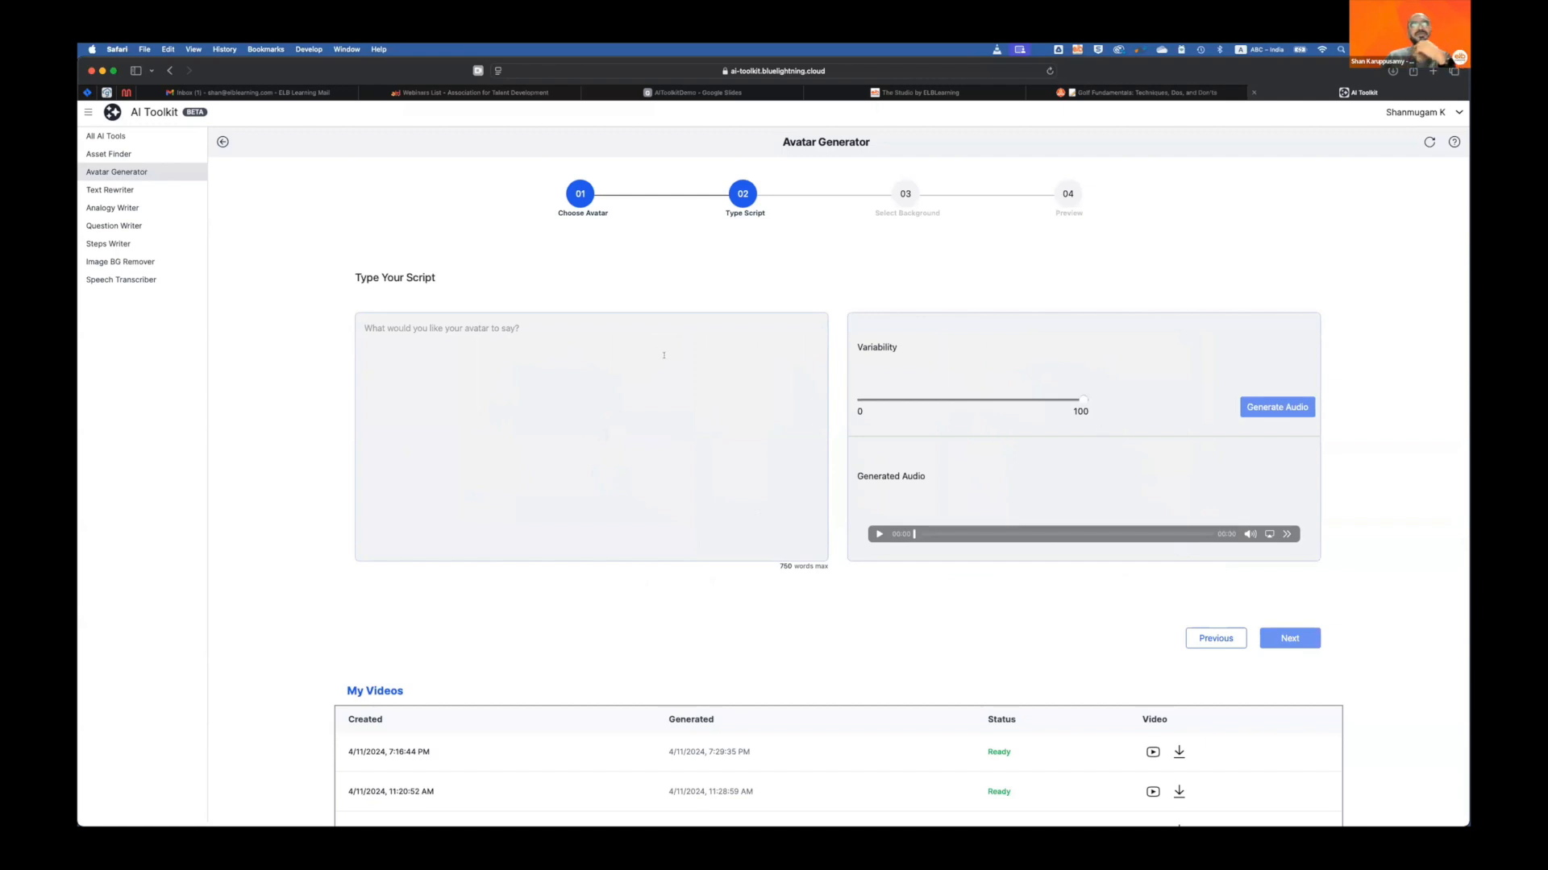
Step: In the Text Rewriter response, copy the paragraph under "Understanding the Basics: Grip, Stance, and Posture"
click(123, 190)
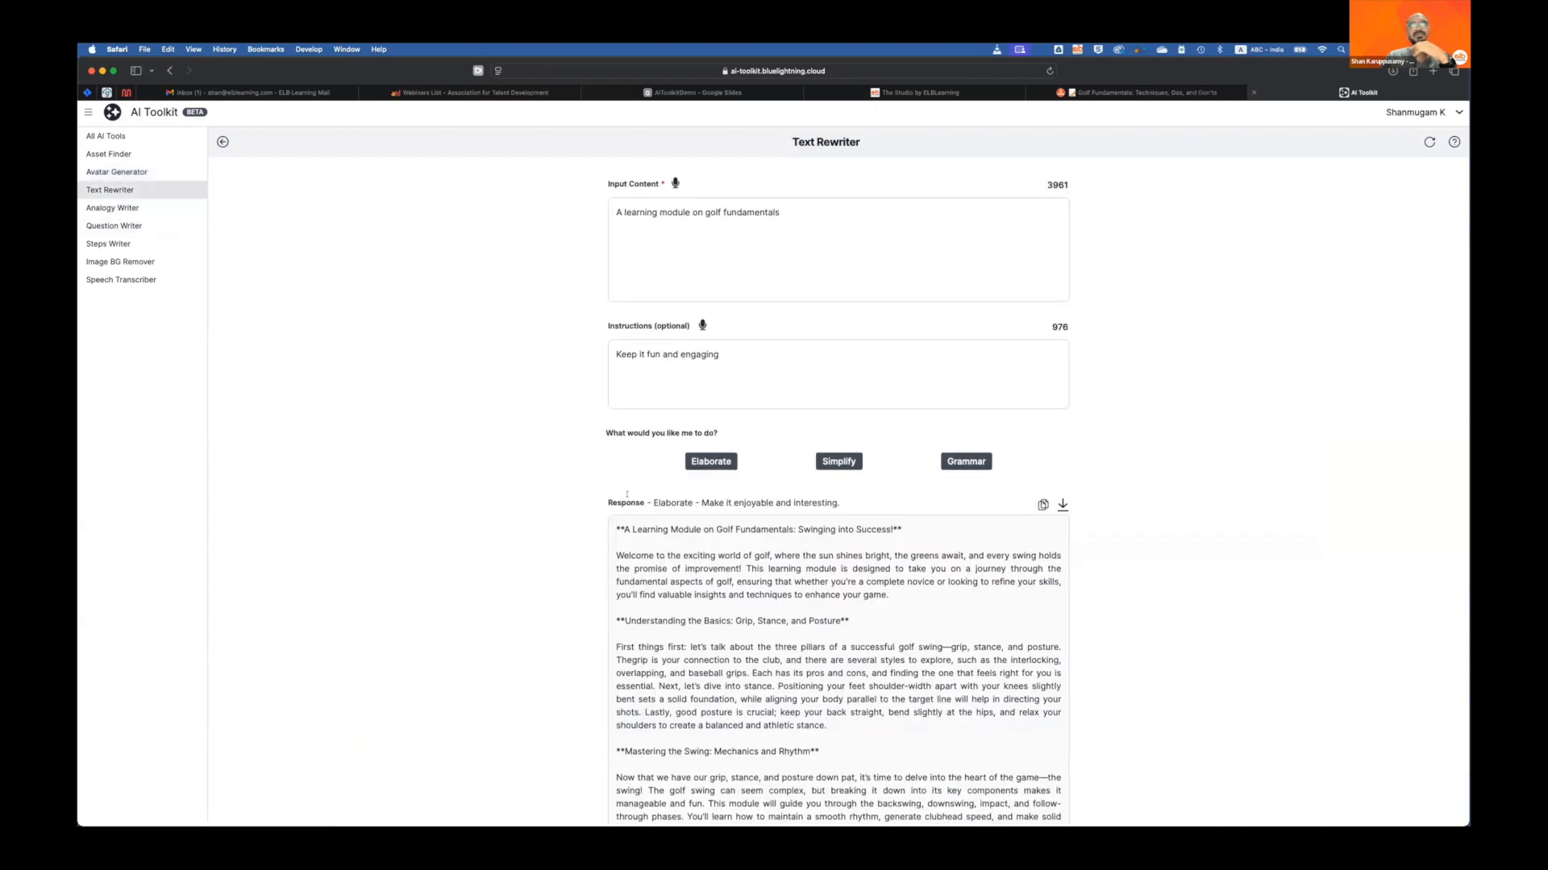
scroll(847, 639, down, 2)
drag(827, 638, 610, 557)
key(super+c)
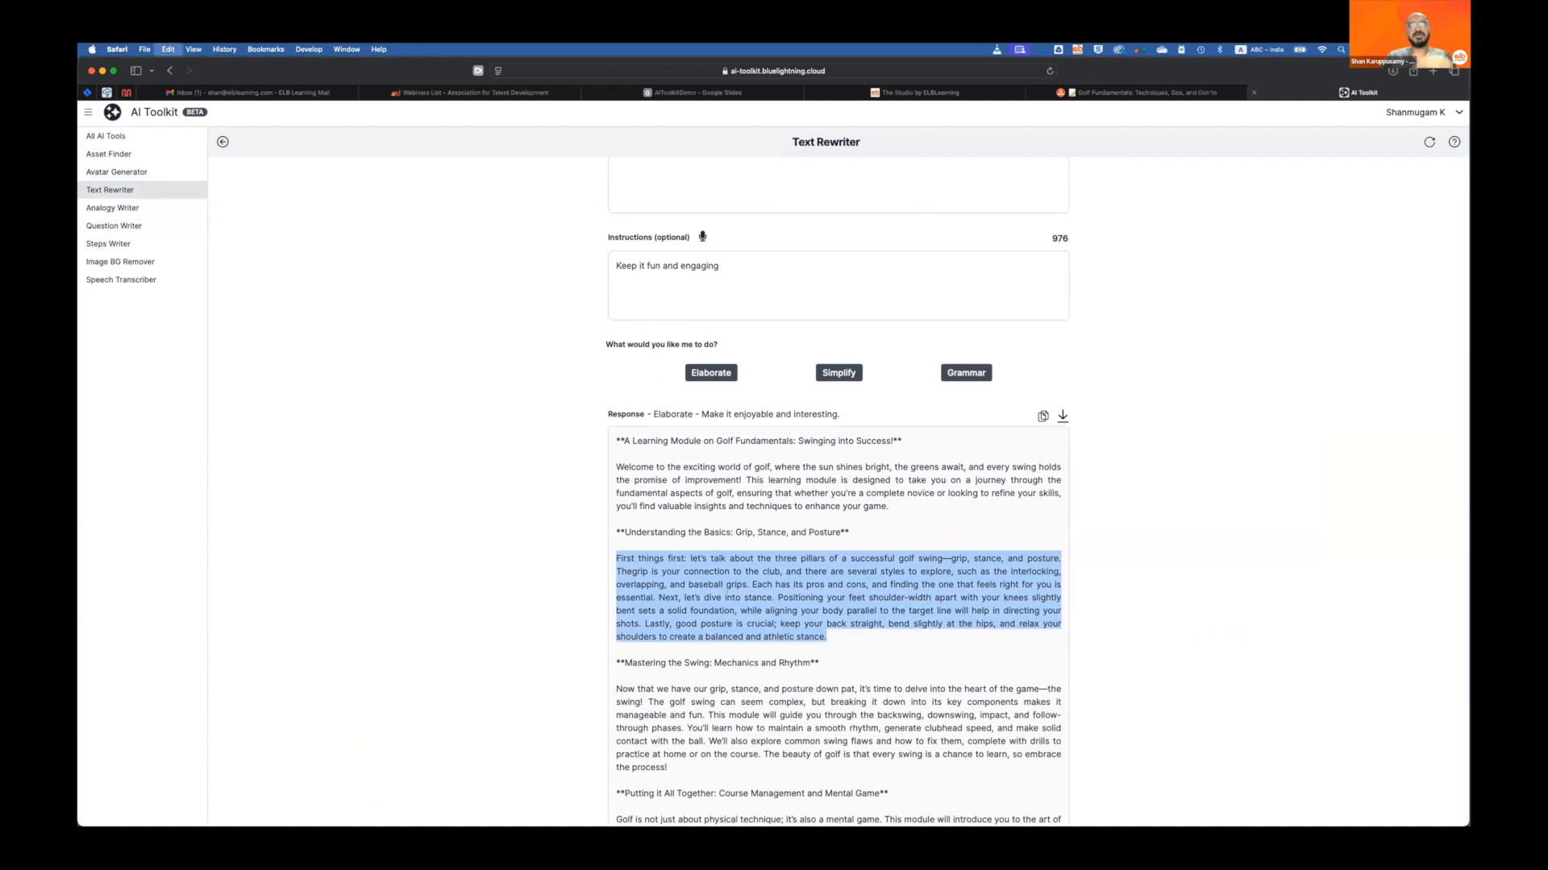
Step: Return to the Avatar Generator, choose the man with short black hair in a dark suit and tie, and continue to the script stage
click(121, 172)
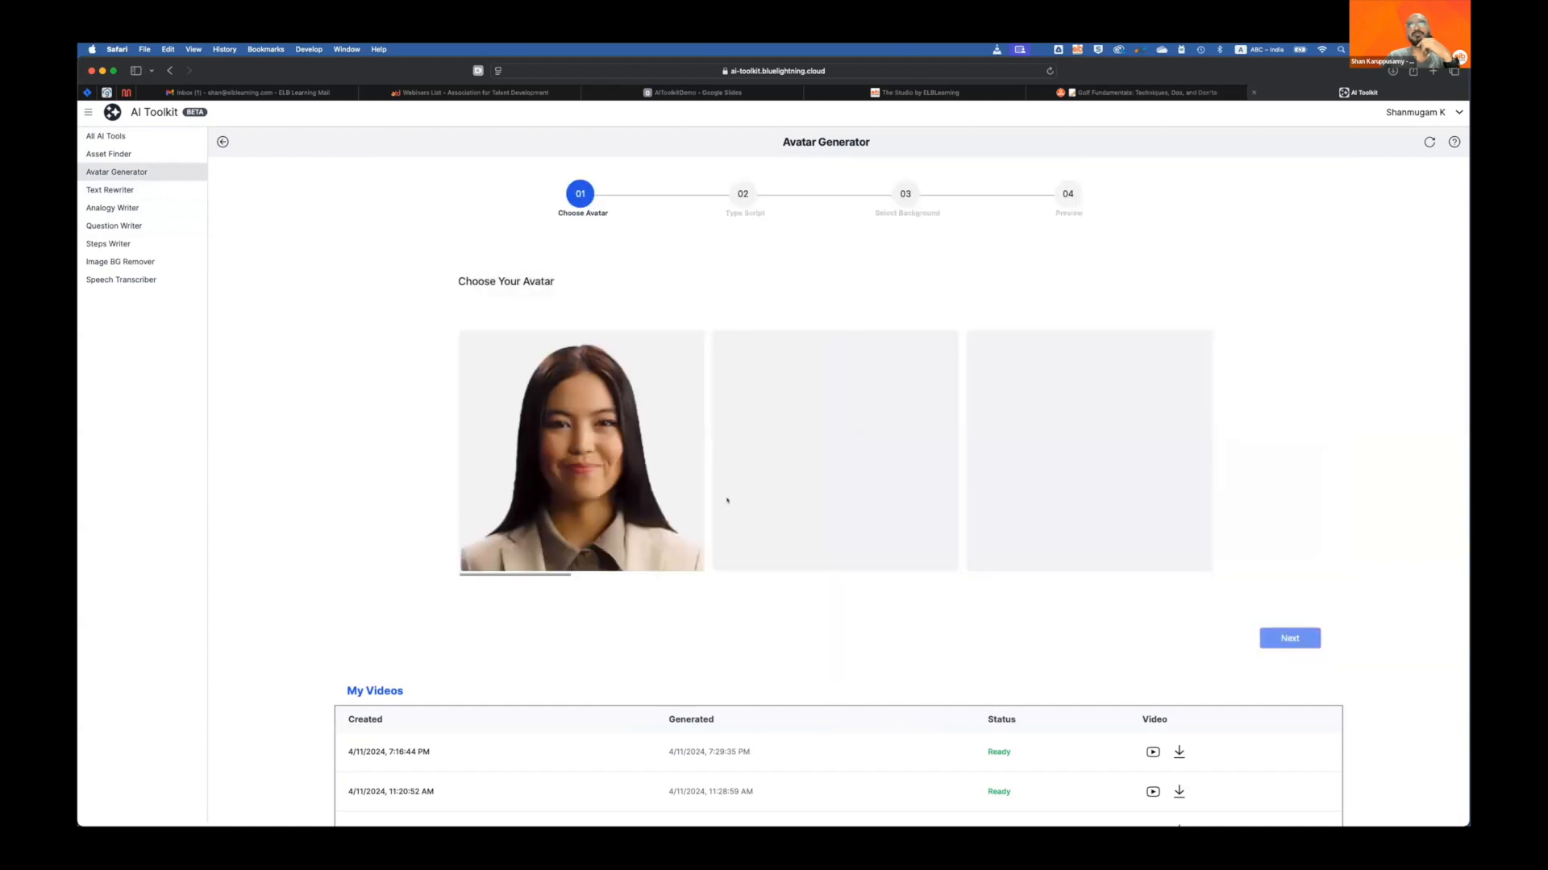
scroll(888, 522, right, 15)
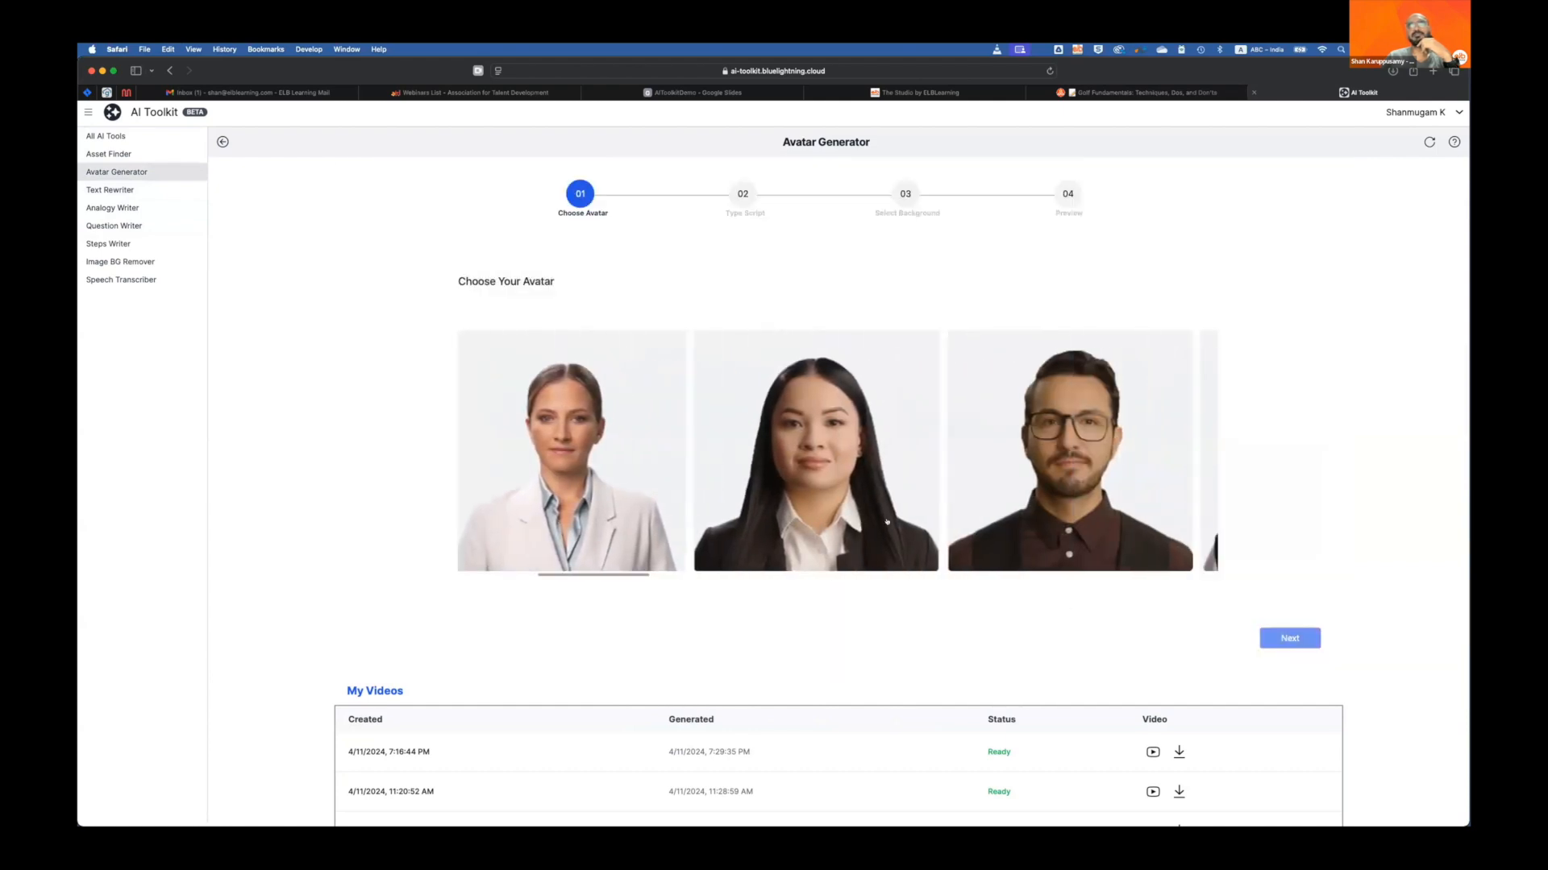
scroll(885, 522, right, 10)
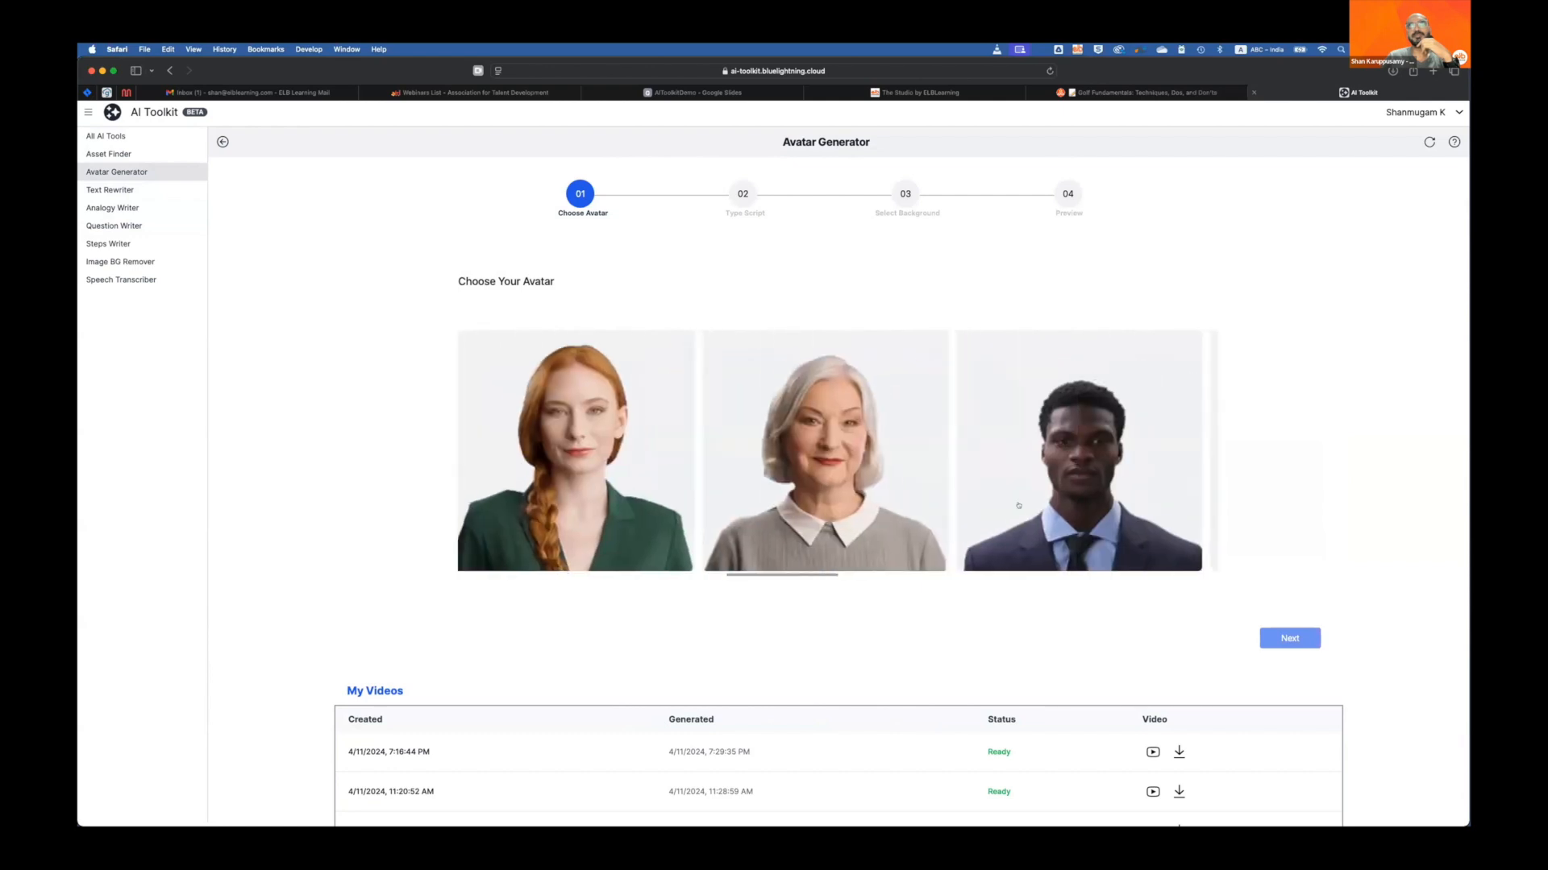
click(1032, 504)
click(1291, 643)
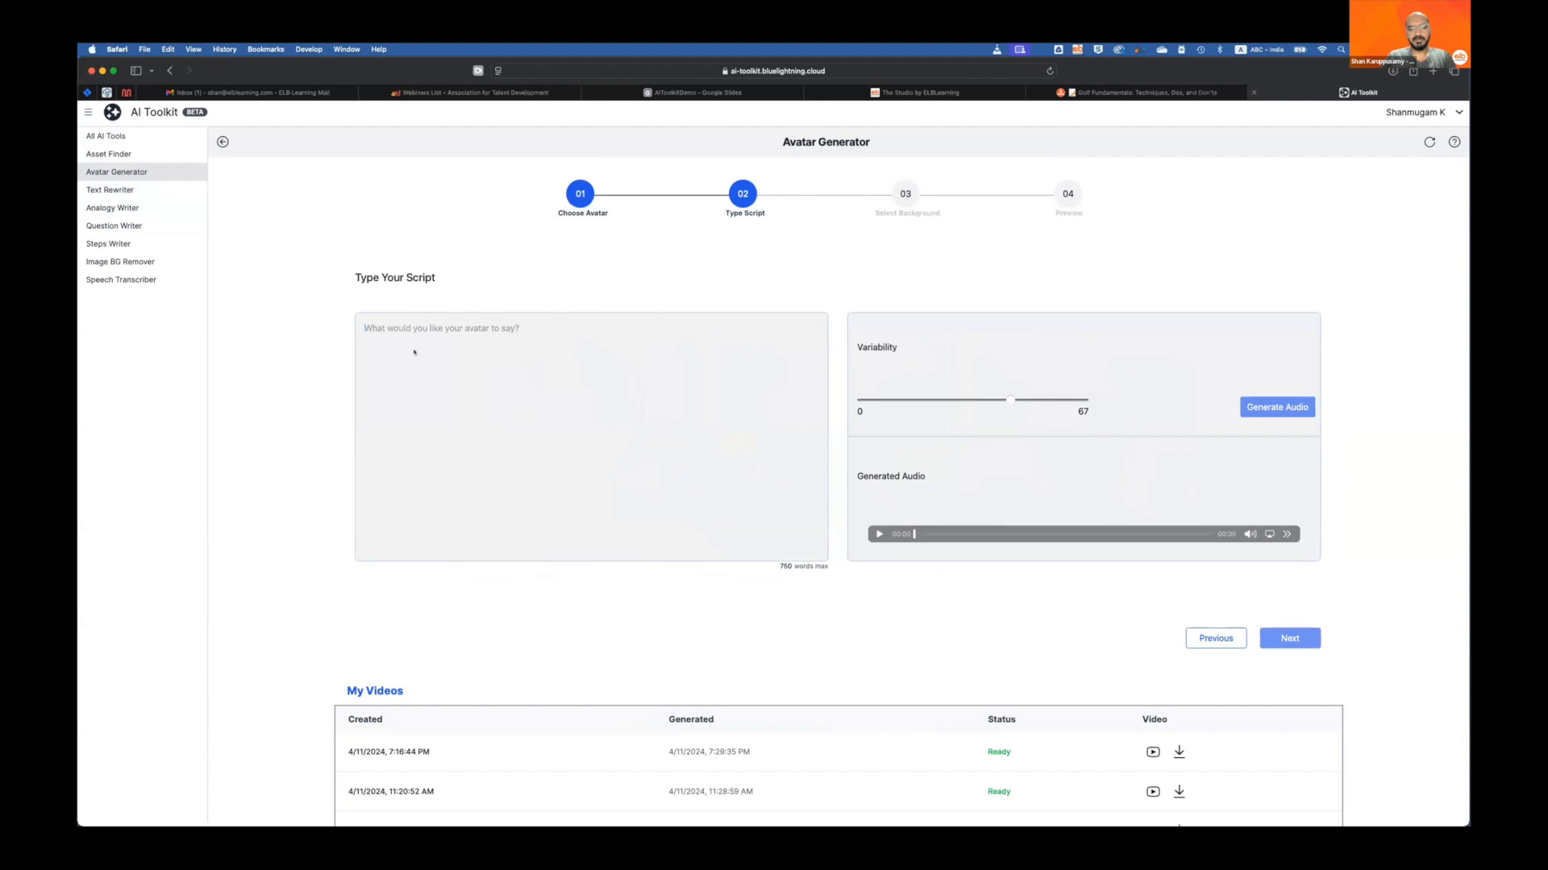
Step: Paste the copied grip, stance and posture paragraph as the avatar's script and generate its audio
key(super+v)
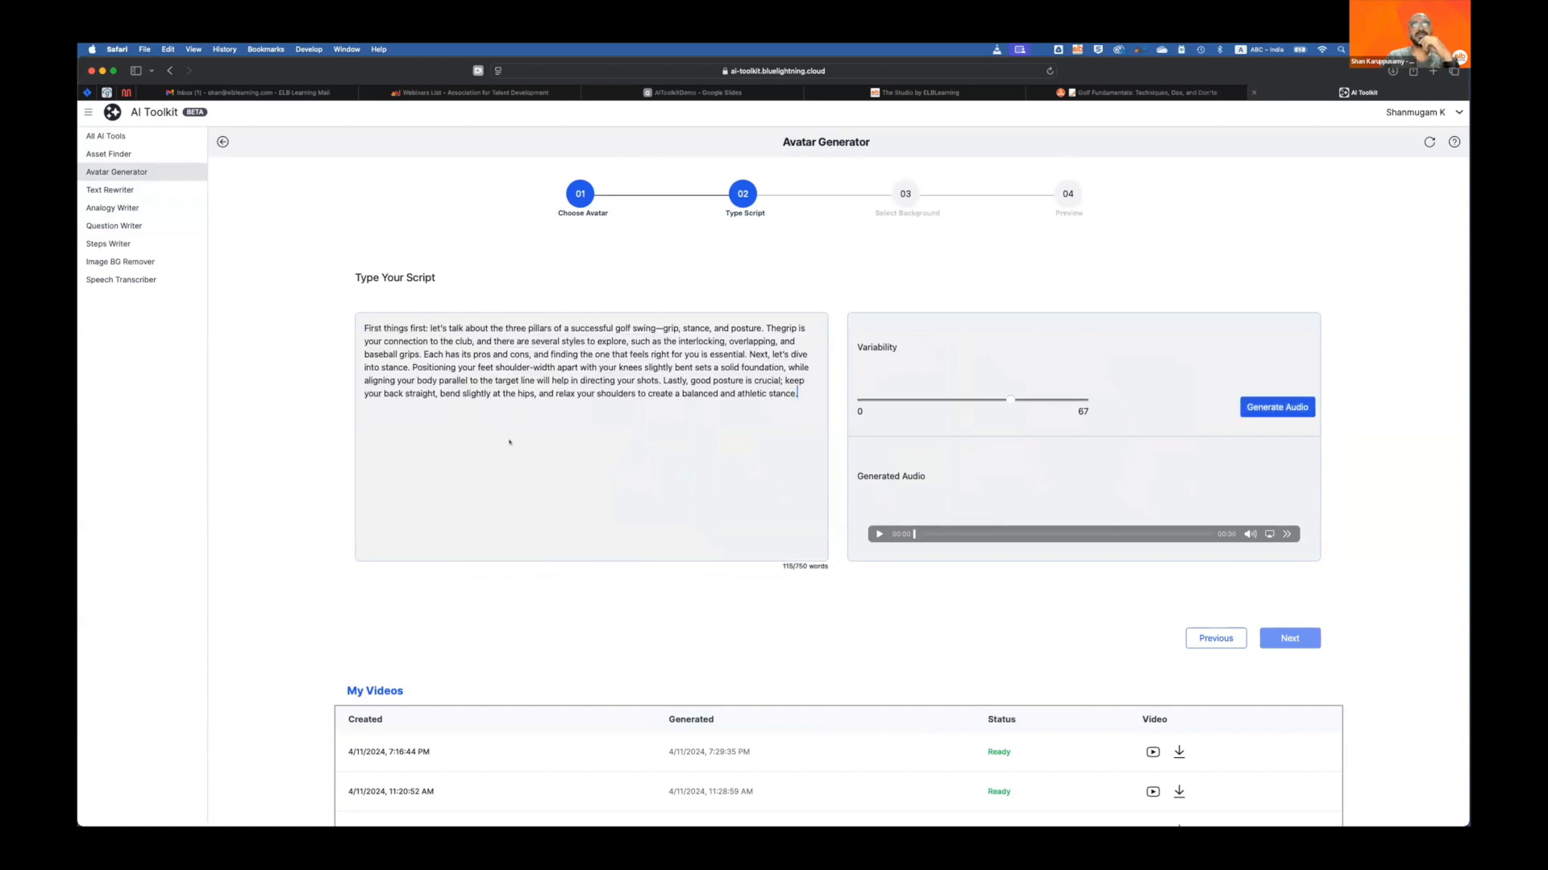
click(1272, 407)
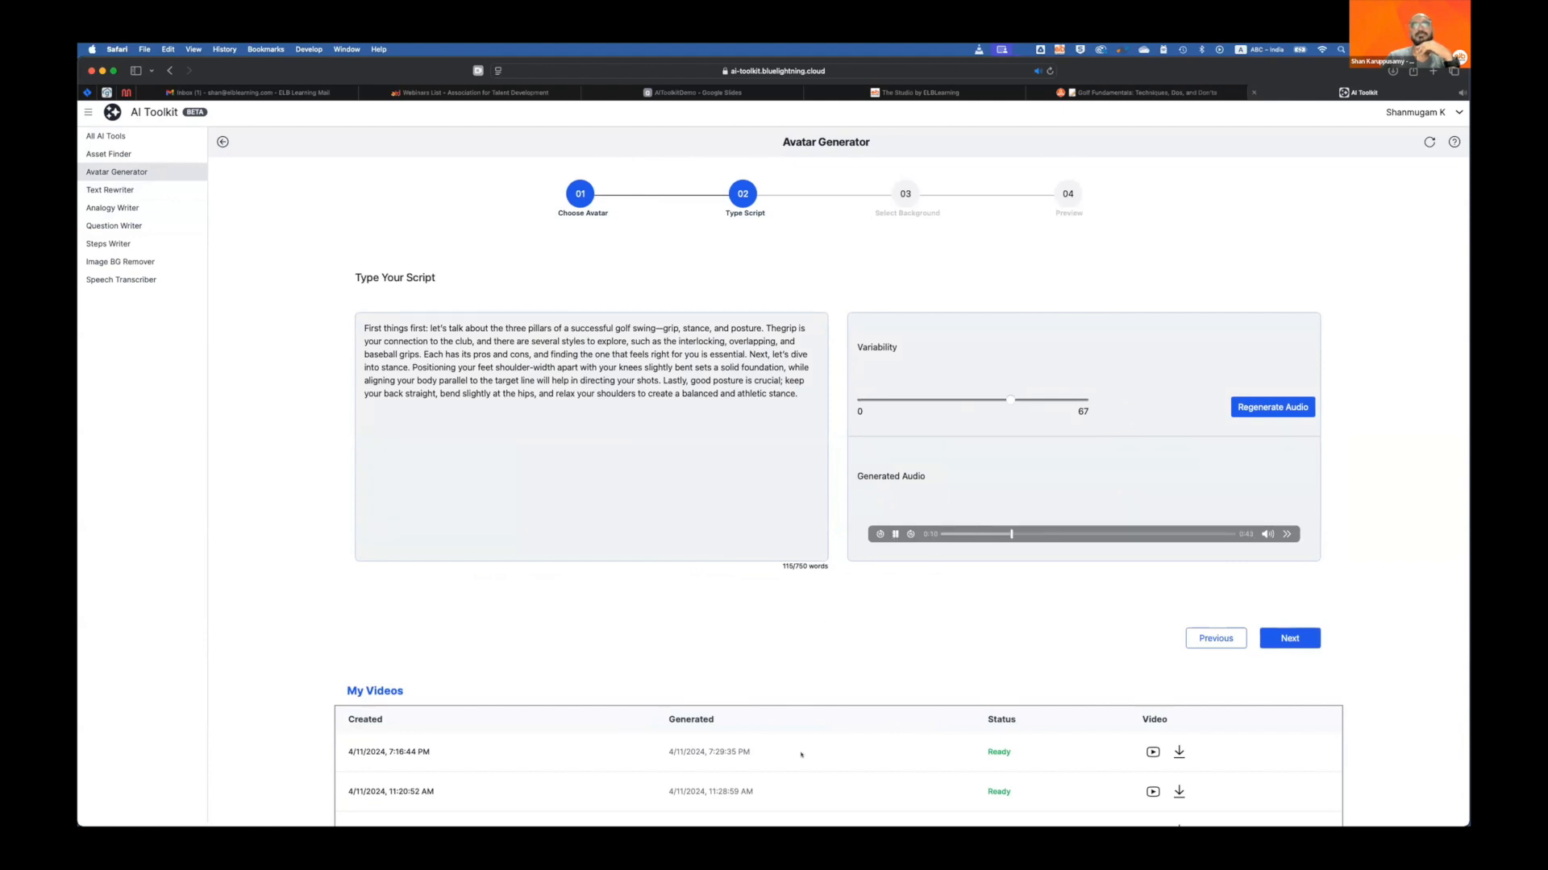
scroll(800, 755, down, 1)
mouse_move(797, 824)
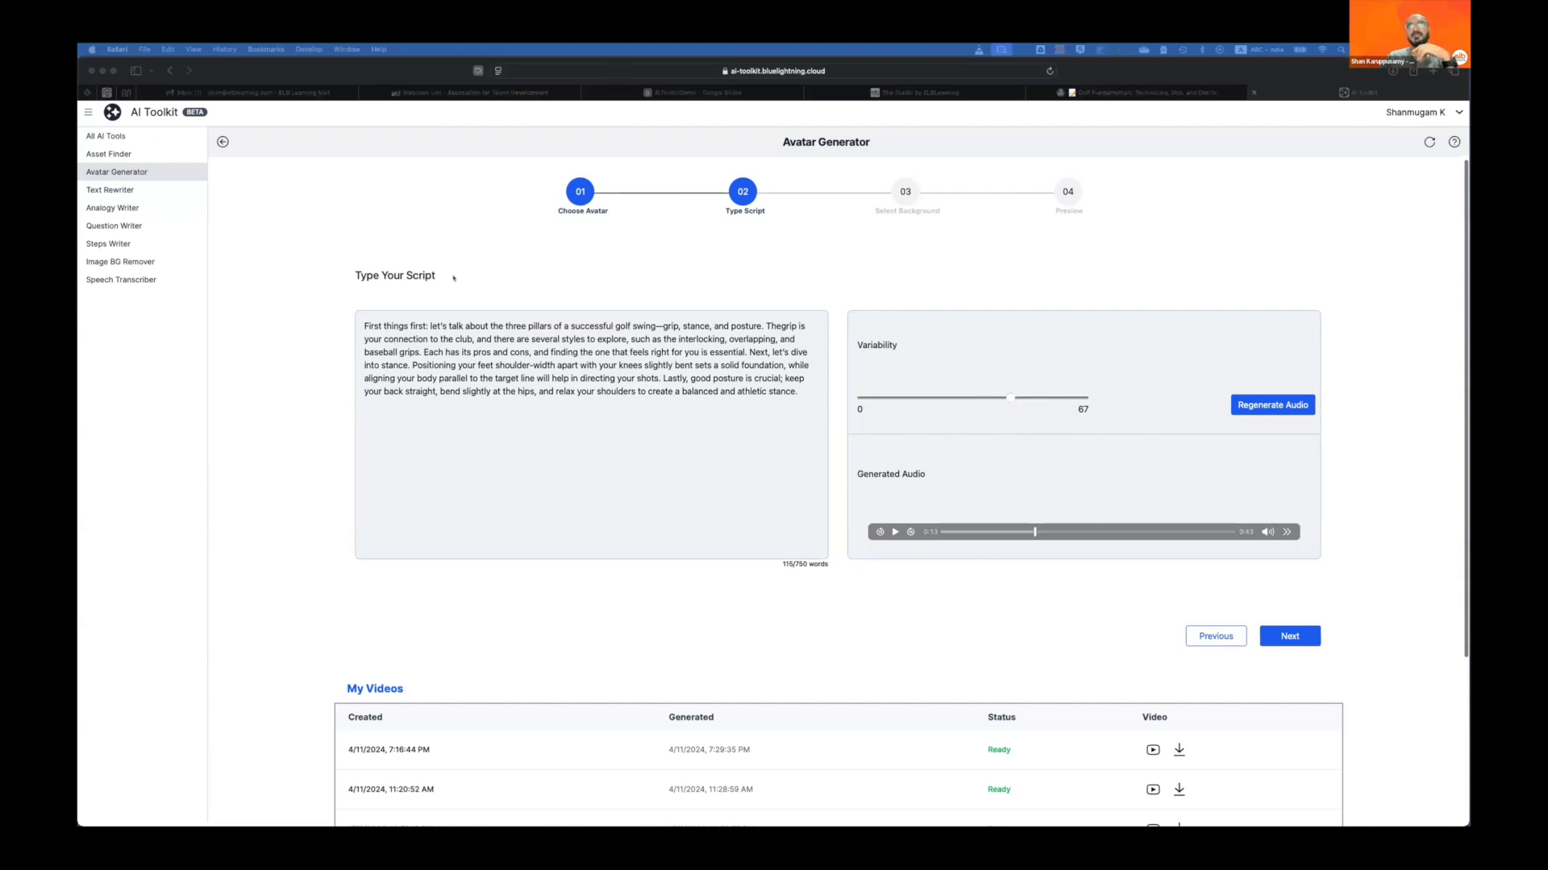
Step: Listen to a further part of the generated script audio, and pause it
click(893, 531)
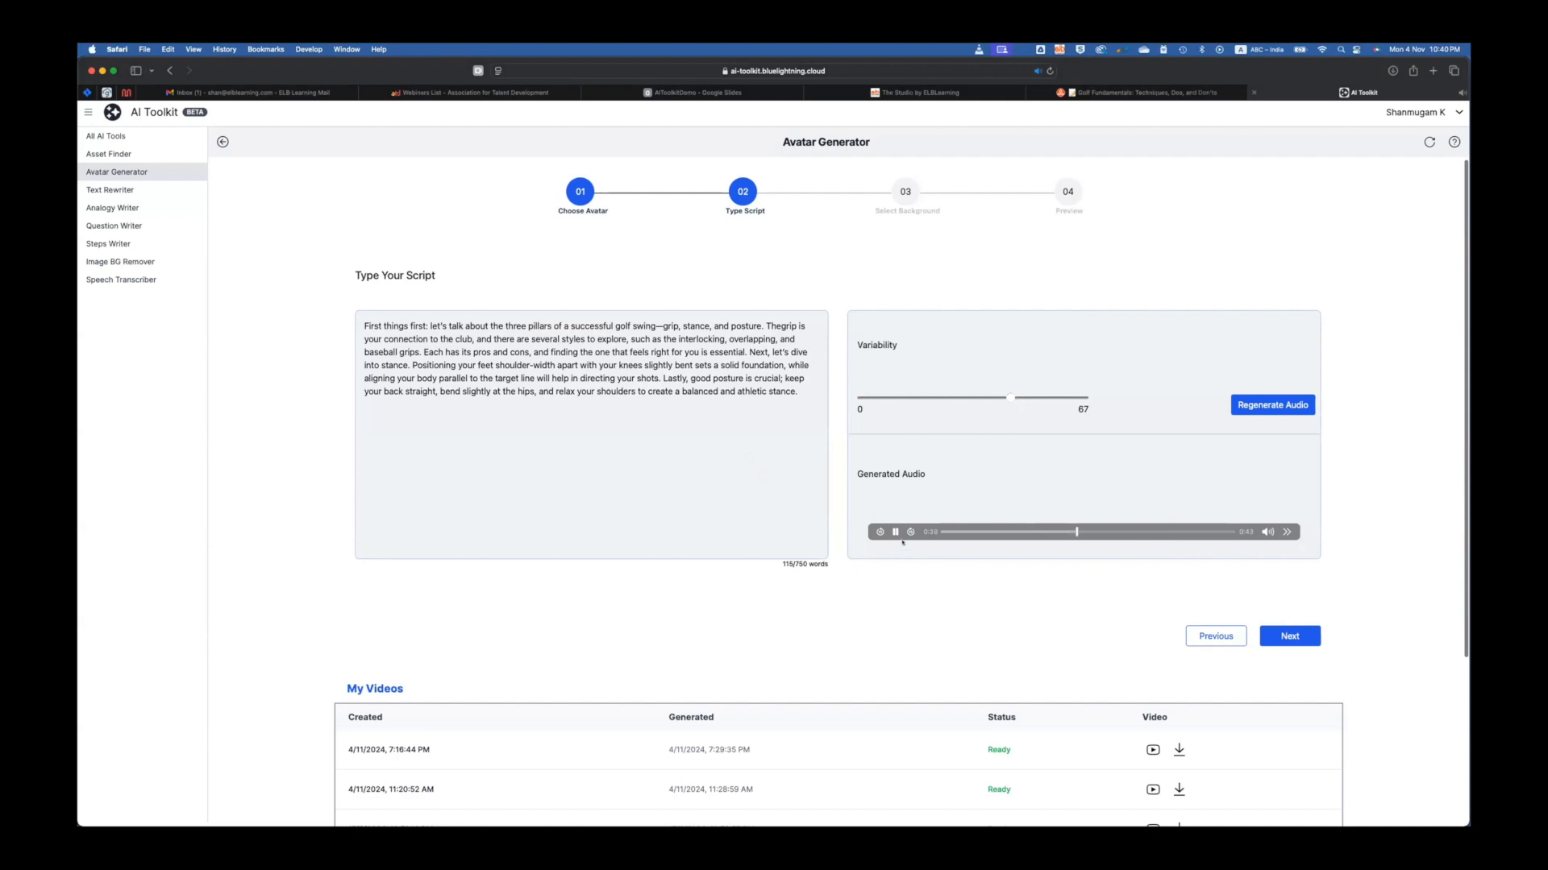
click(894, 531)
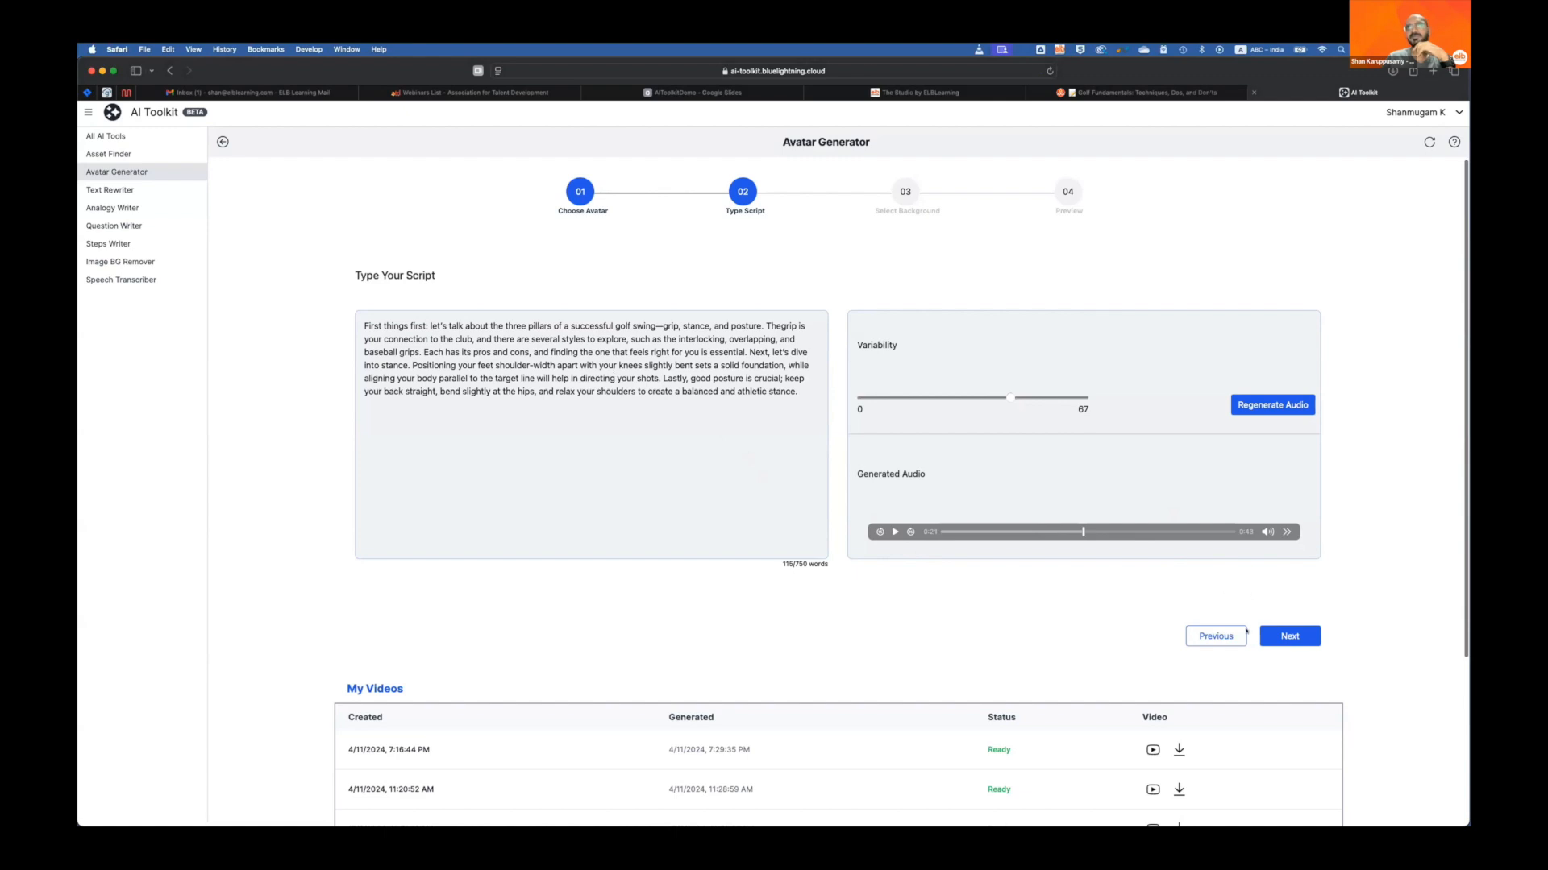
scroll(1193, 633, up, 1)
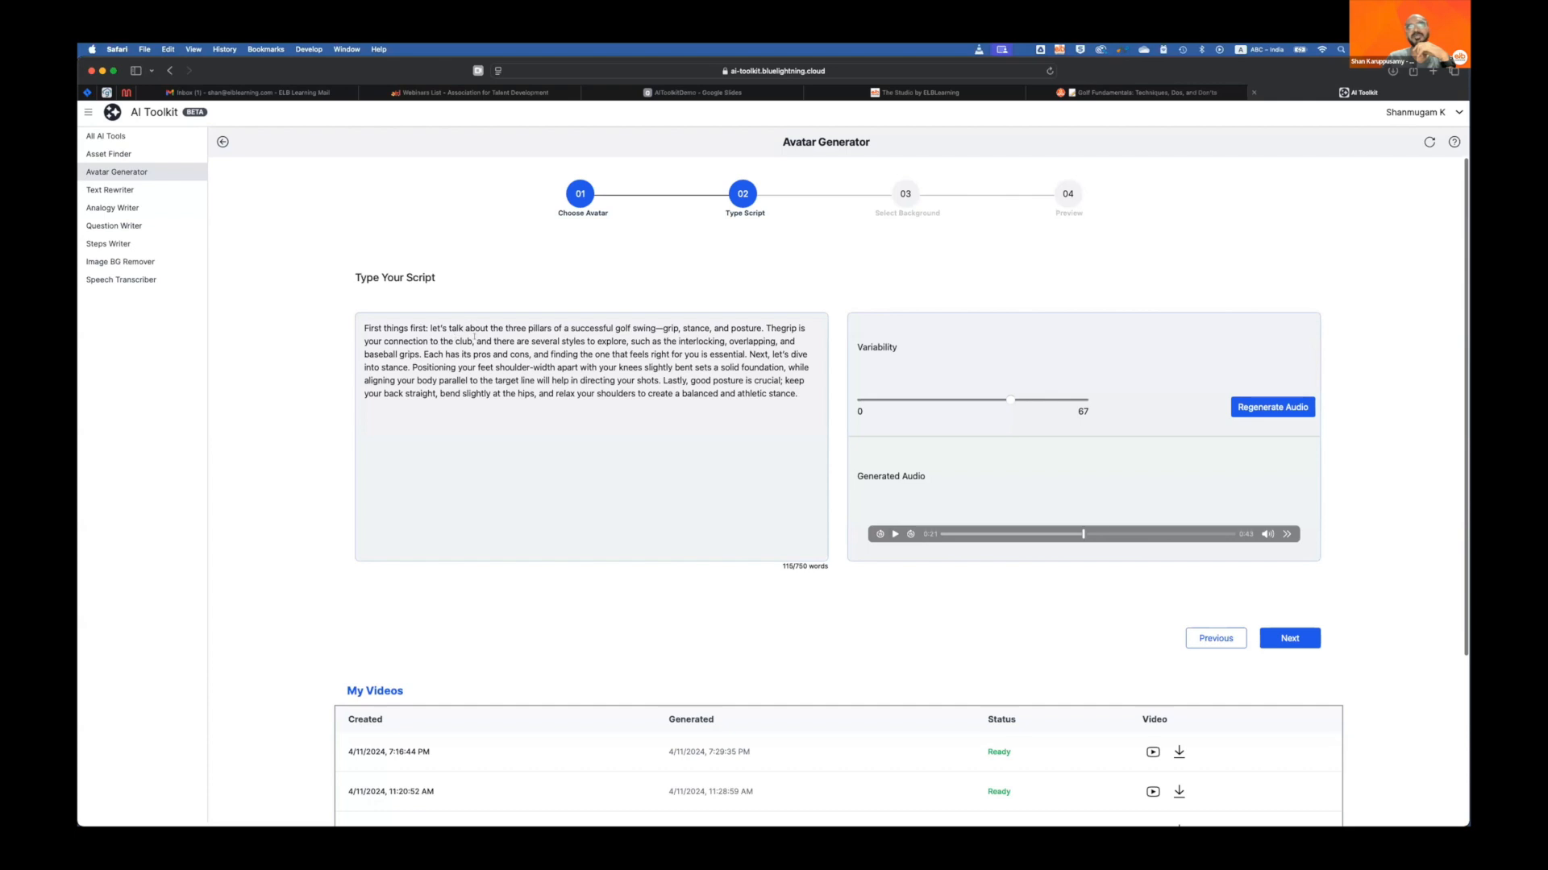
Step: Continue to the background stage and choose the plain green background for the avatar video
click(1279, 639)
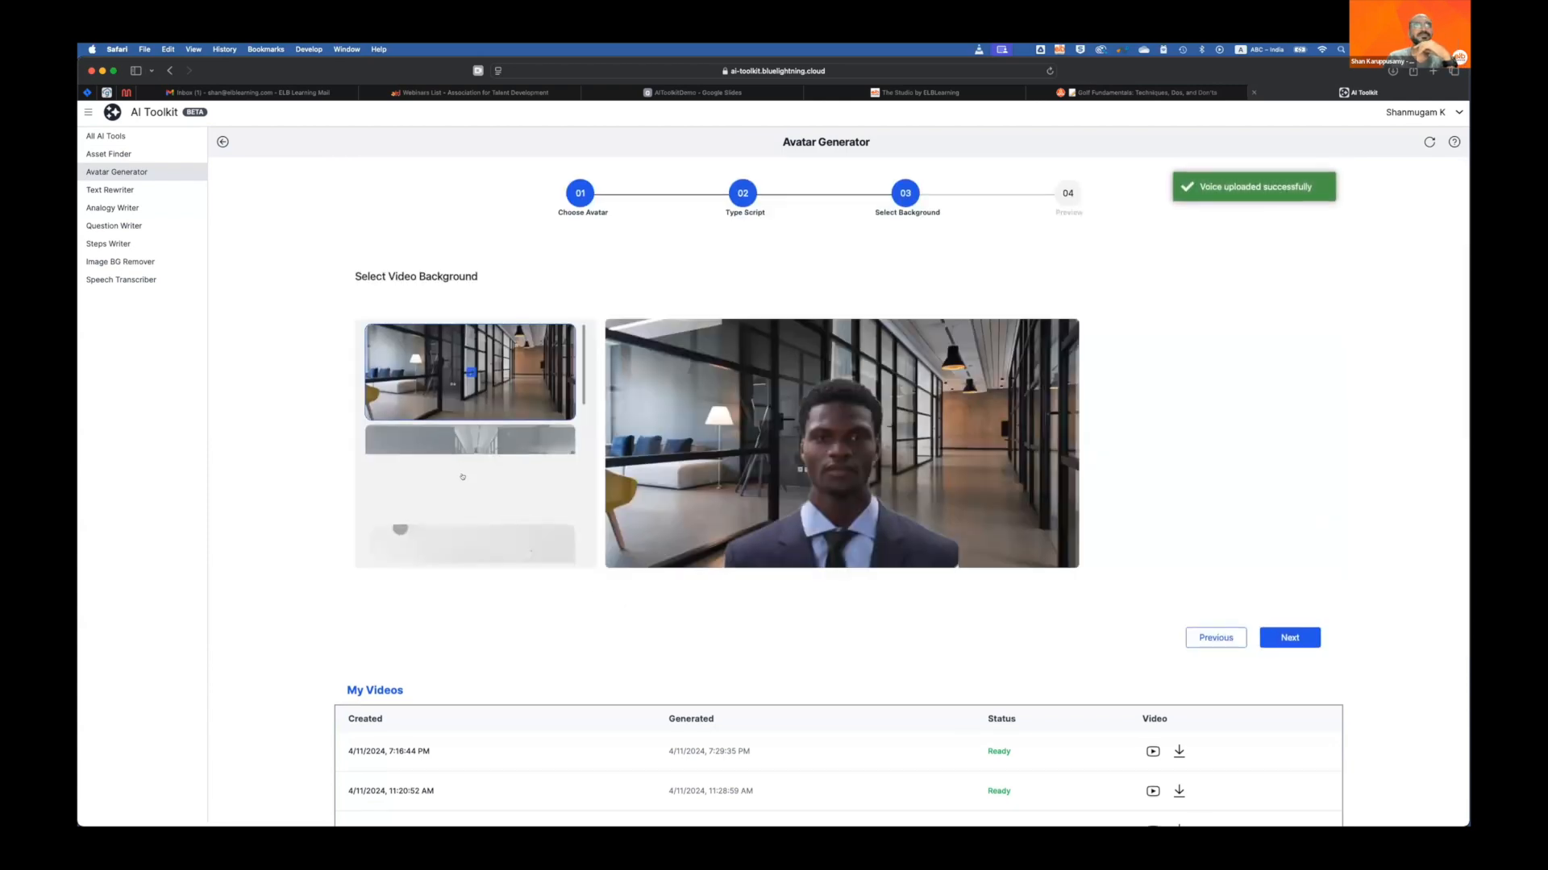
scroll(462, 476, down, 5)
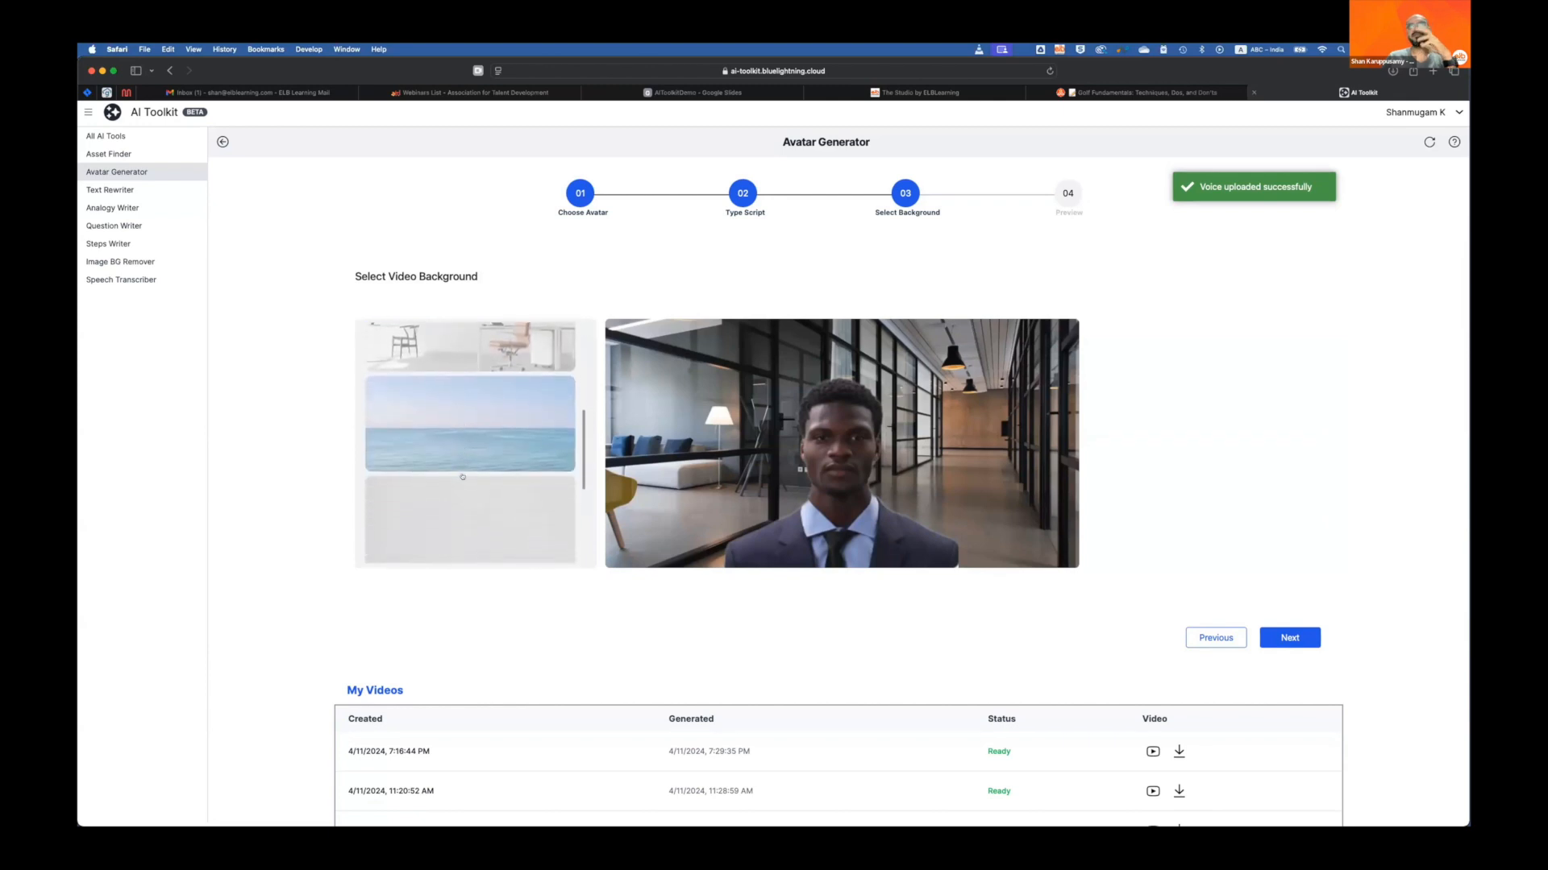
scroll(462, 476, down, 4)
scroll(475, 479, down, 2)
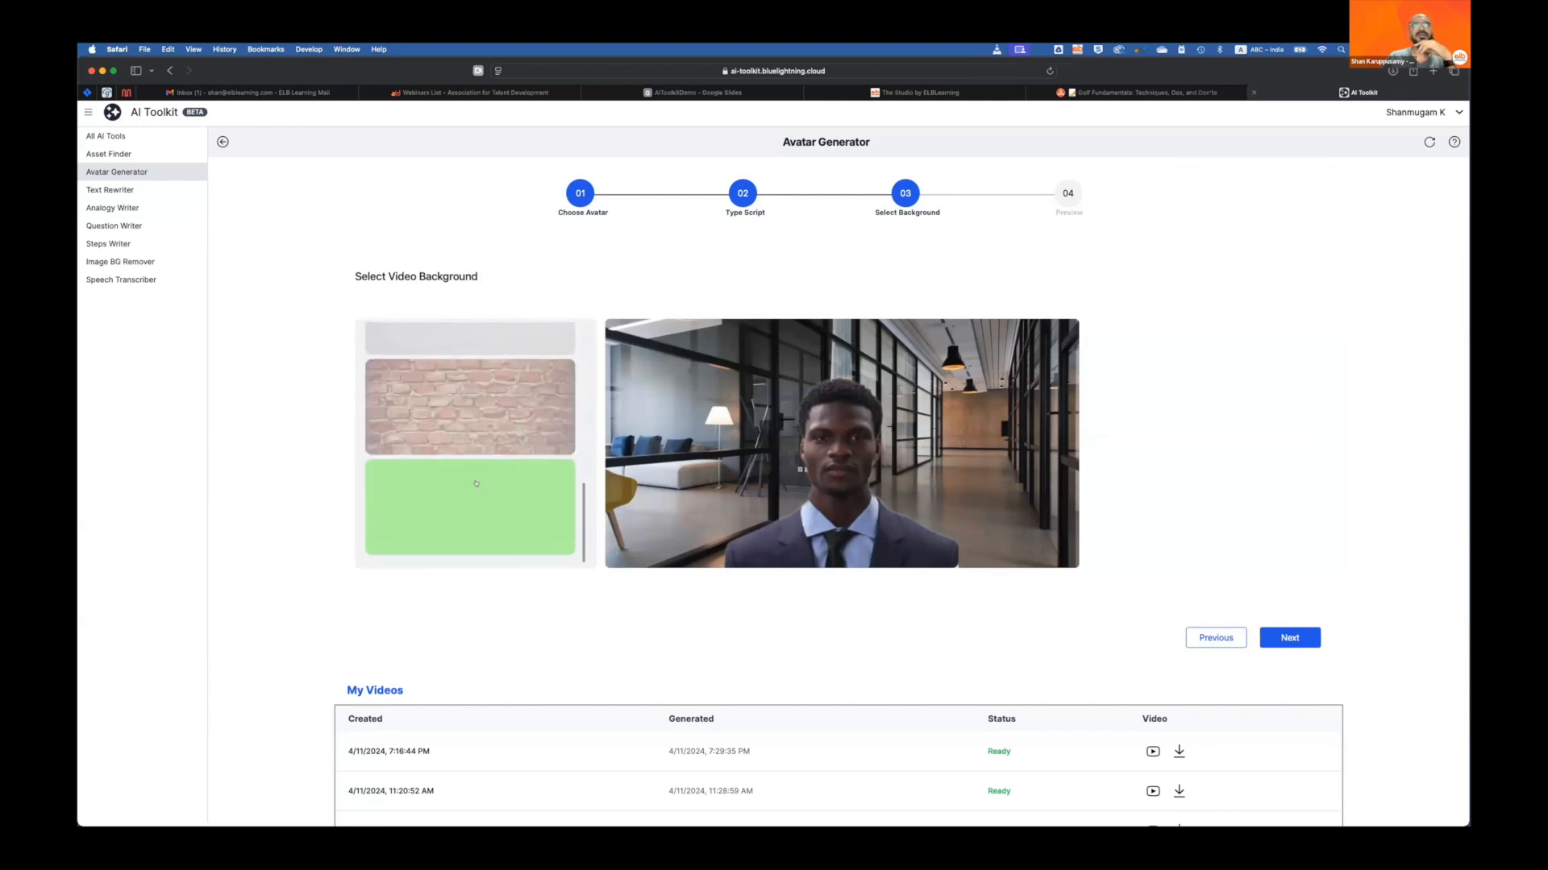
click(472, 508)
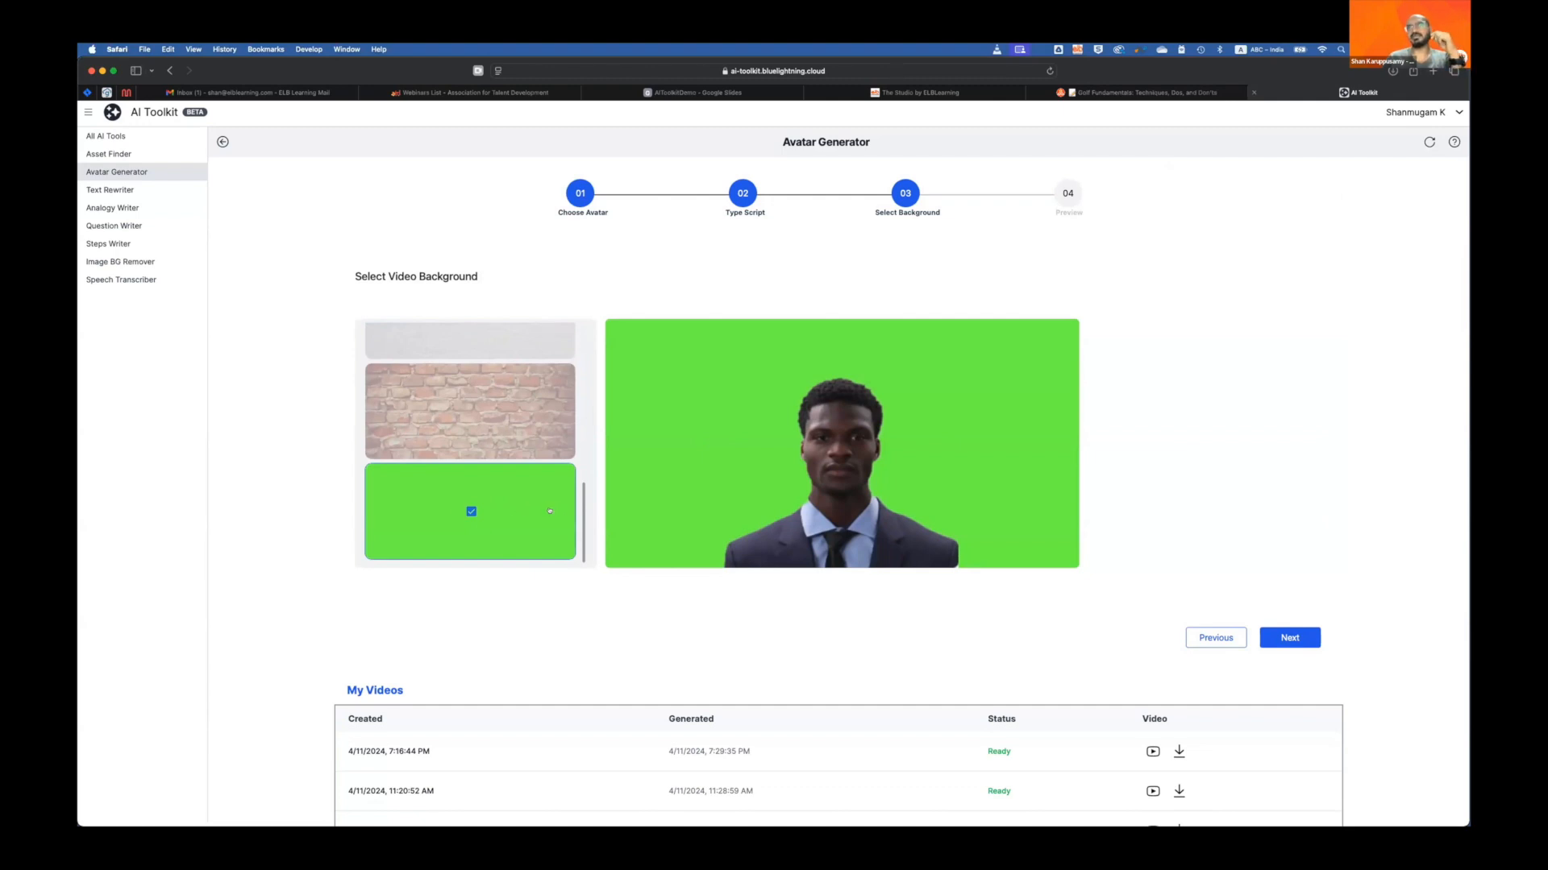
Step: Continue to the preview, generate the avatar video and acknowledge the rendering notice
click(1289, 637)
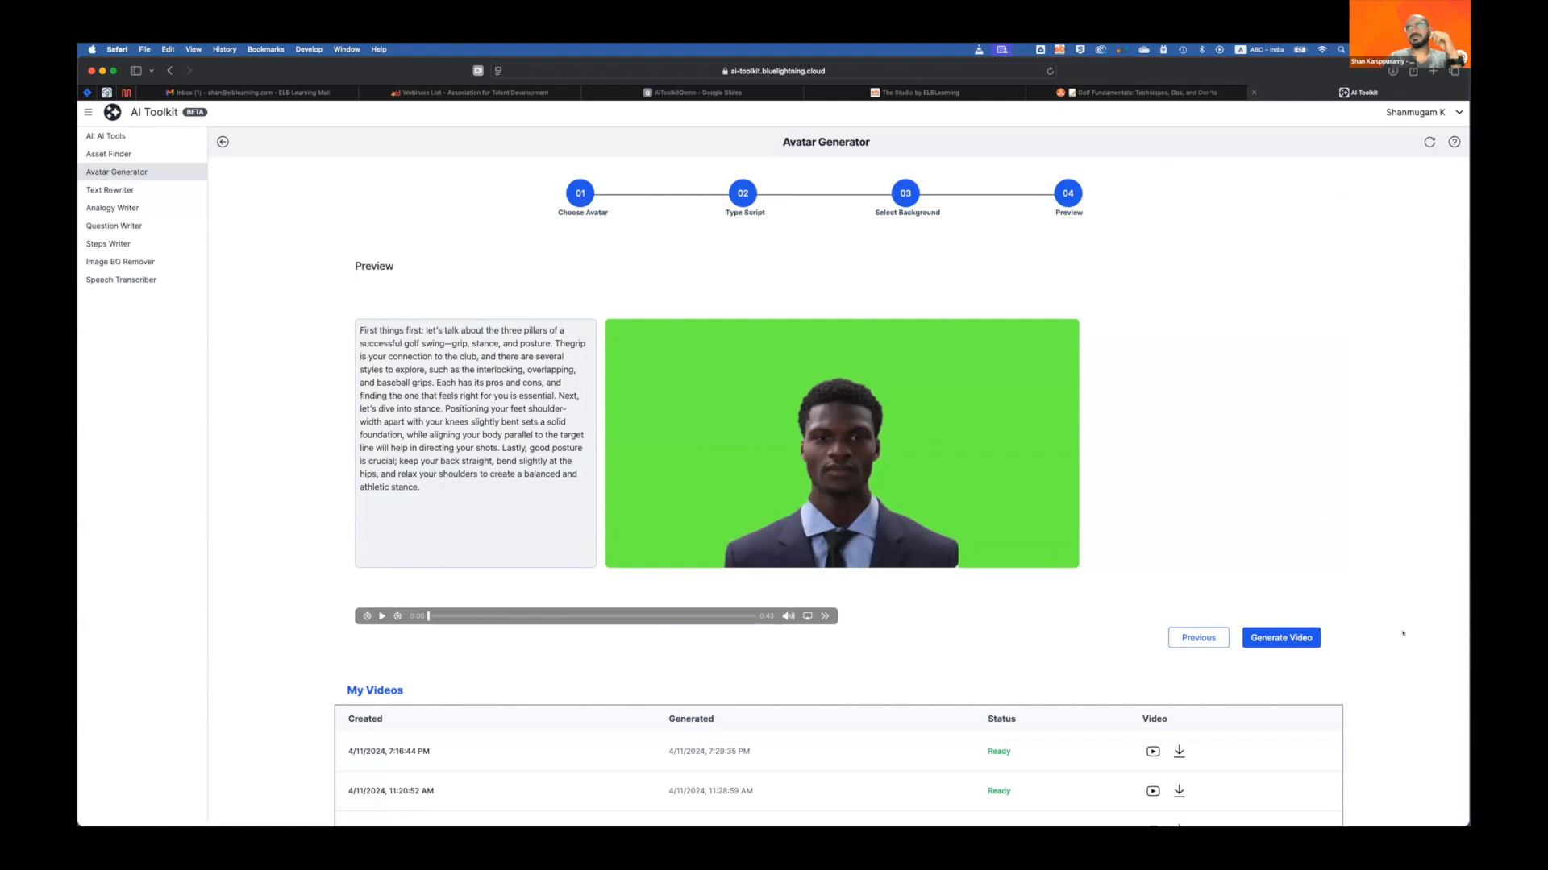
click(1281, 637)
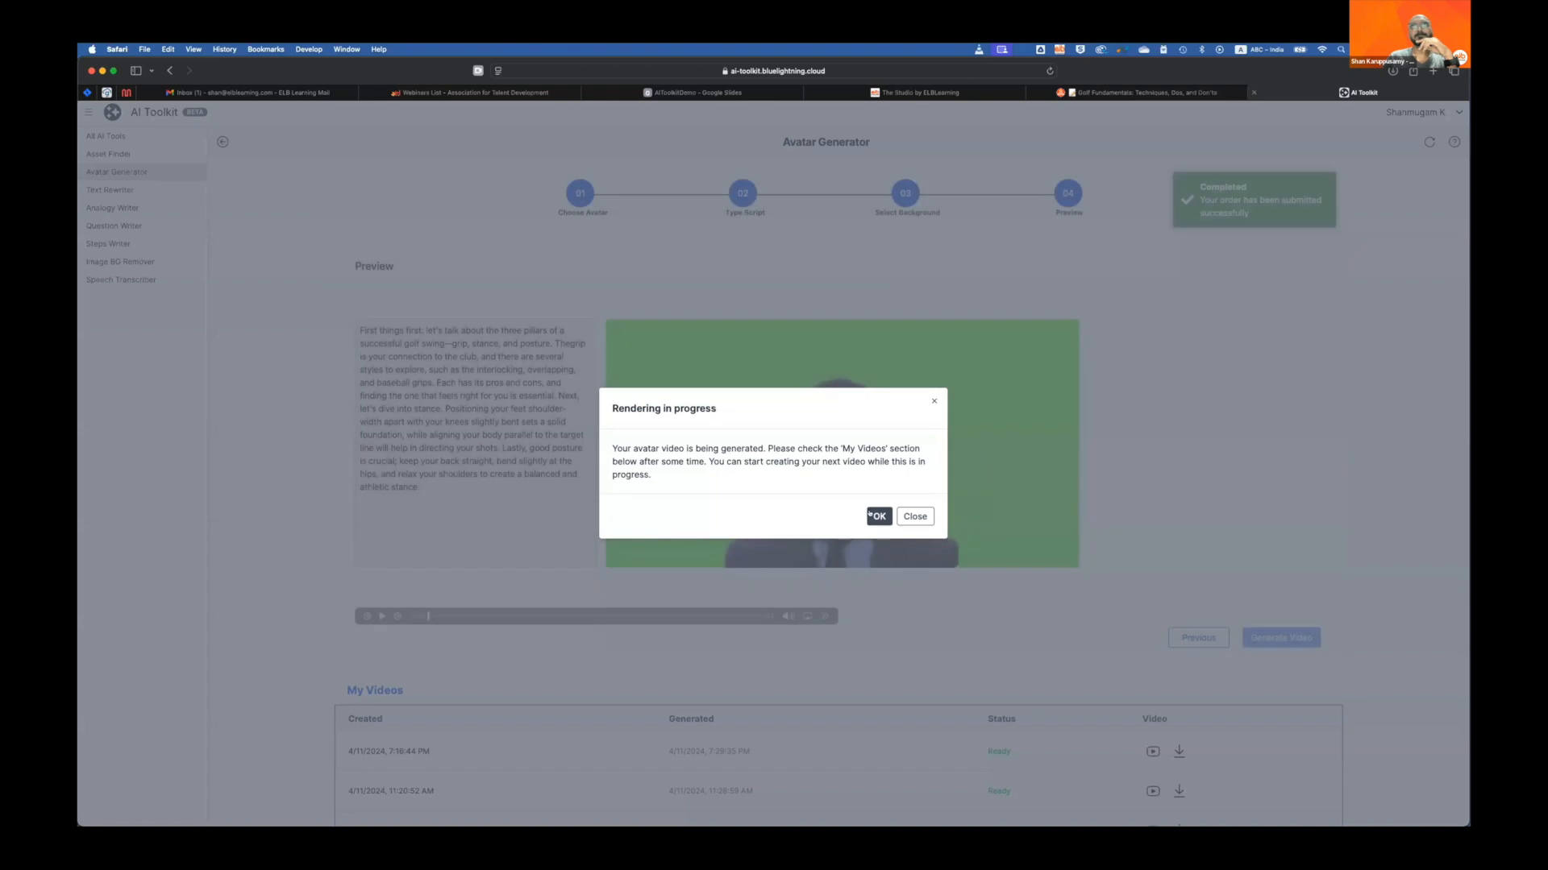
click(877, 516)
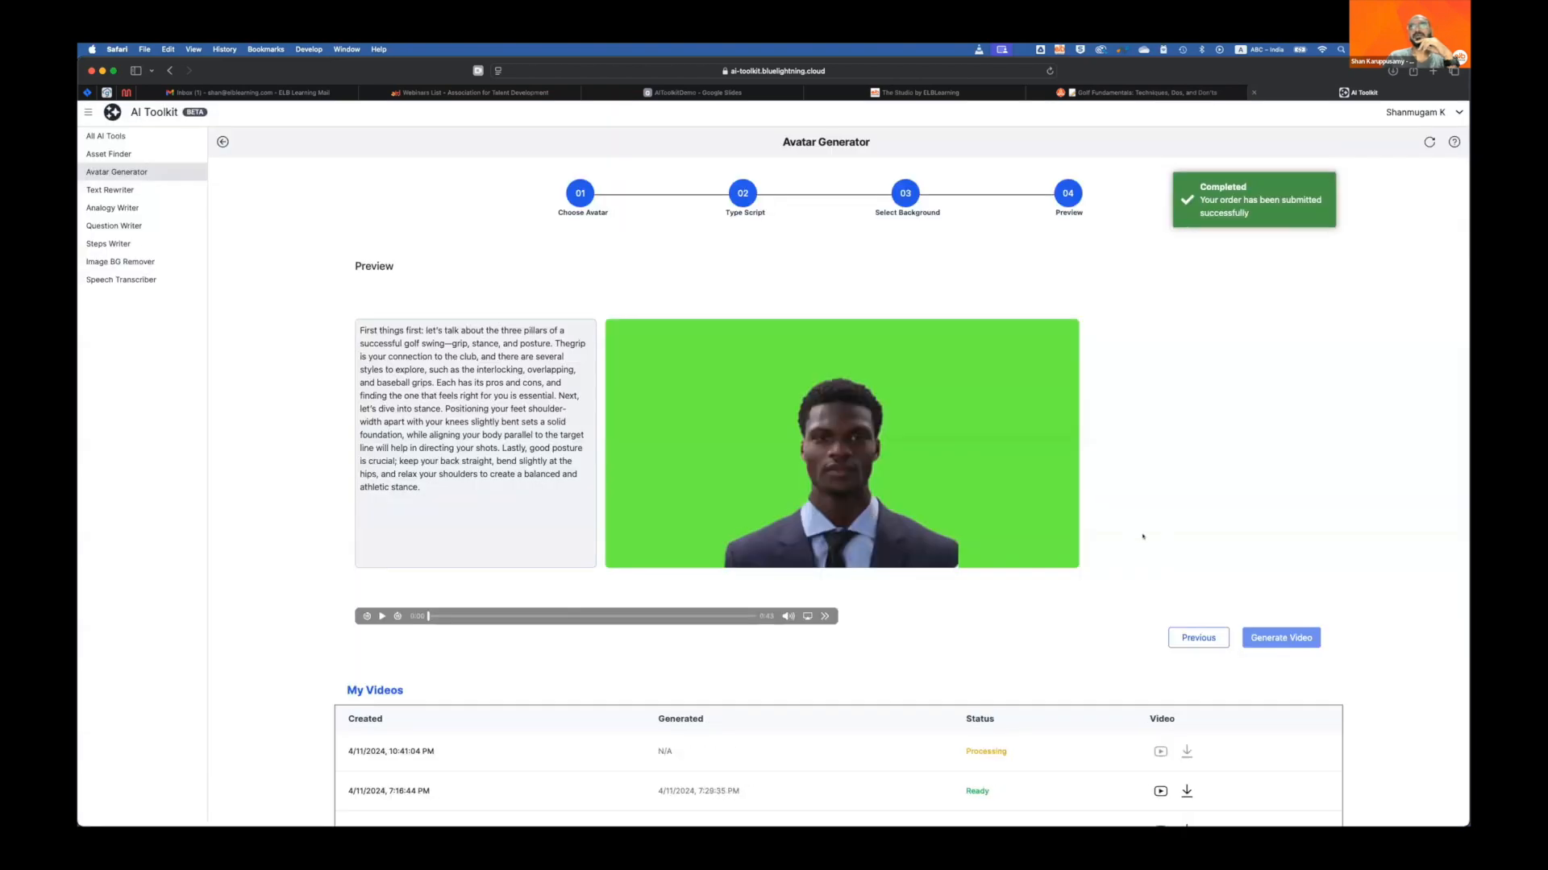
Step: From My Videos, play the finished avatar video created 4/11/2024 at 7:16:44 PM, and close it
scroll(1142, 536, down, 4)
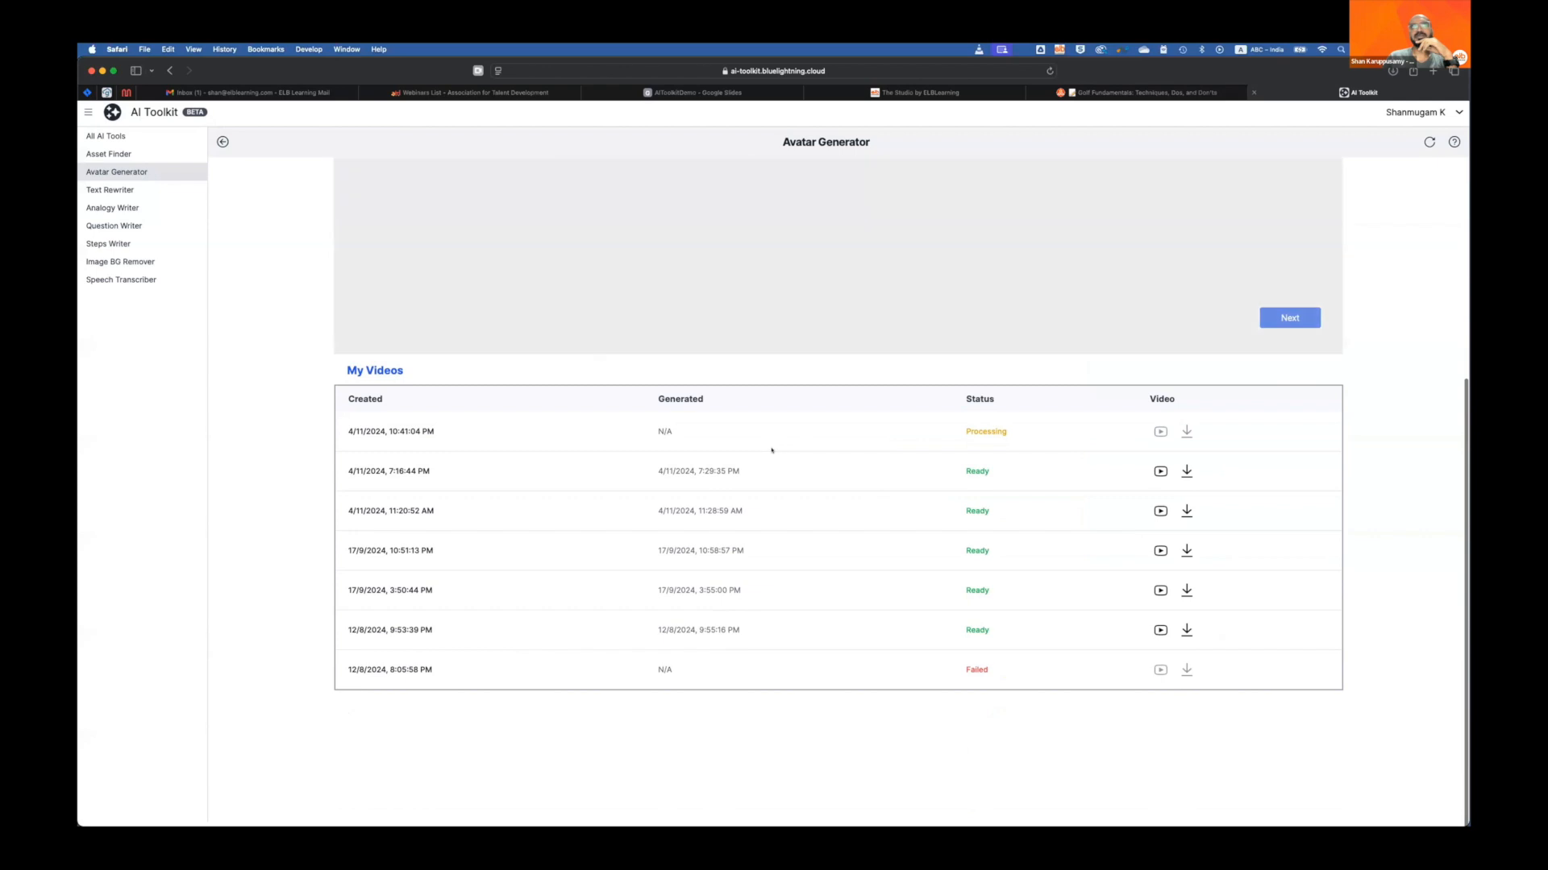
click(1158, 471)
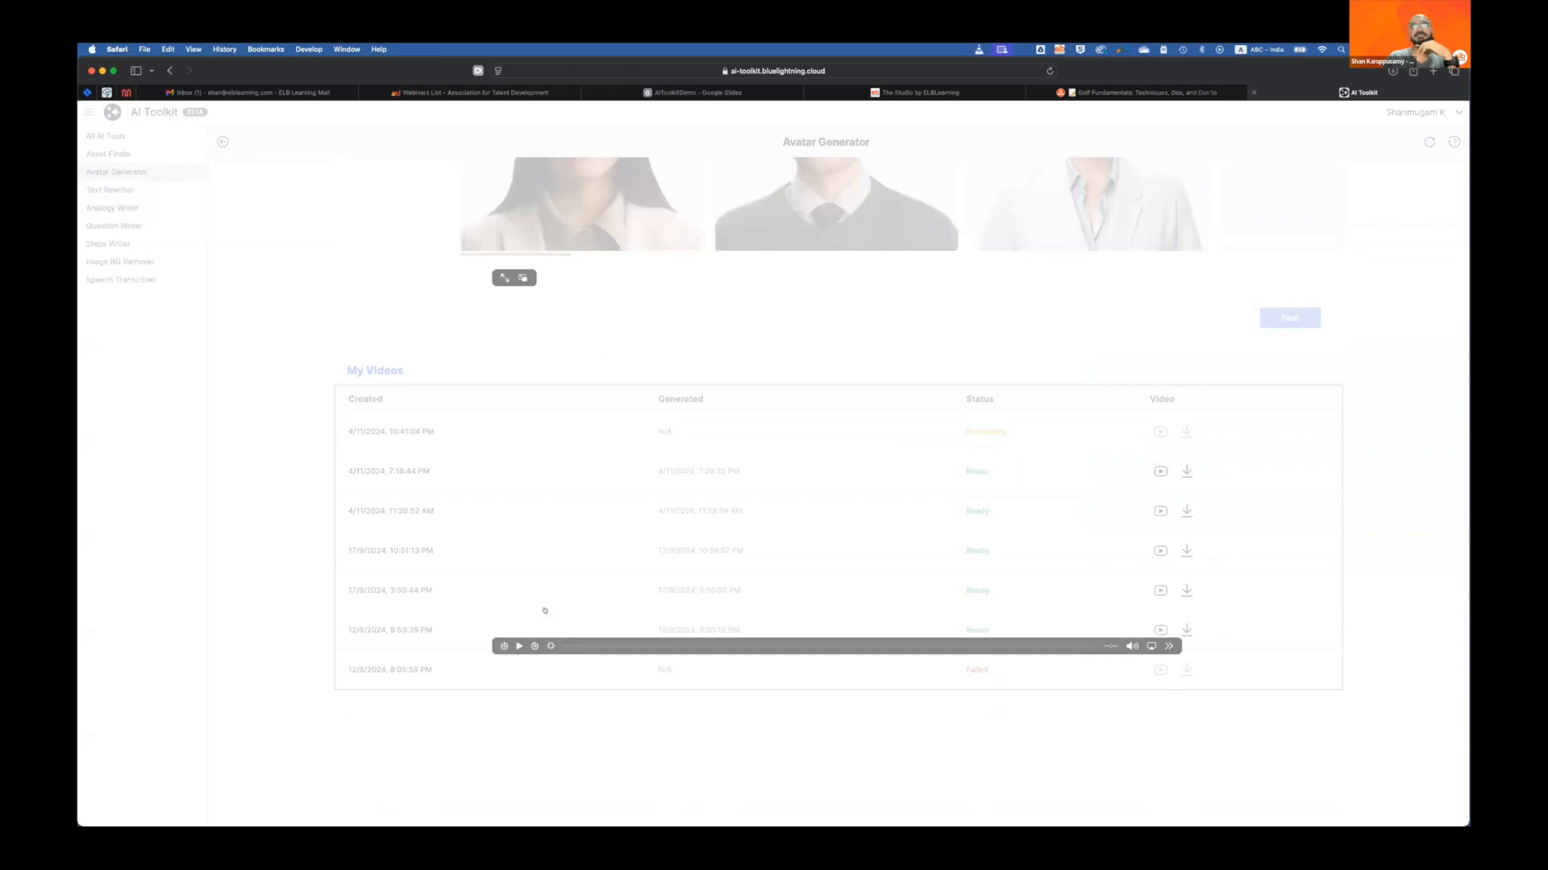
click(519, 646)
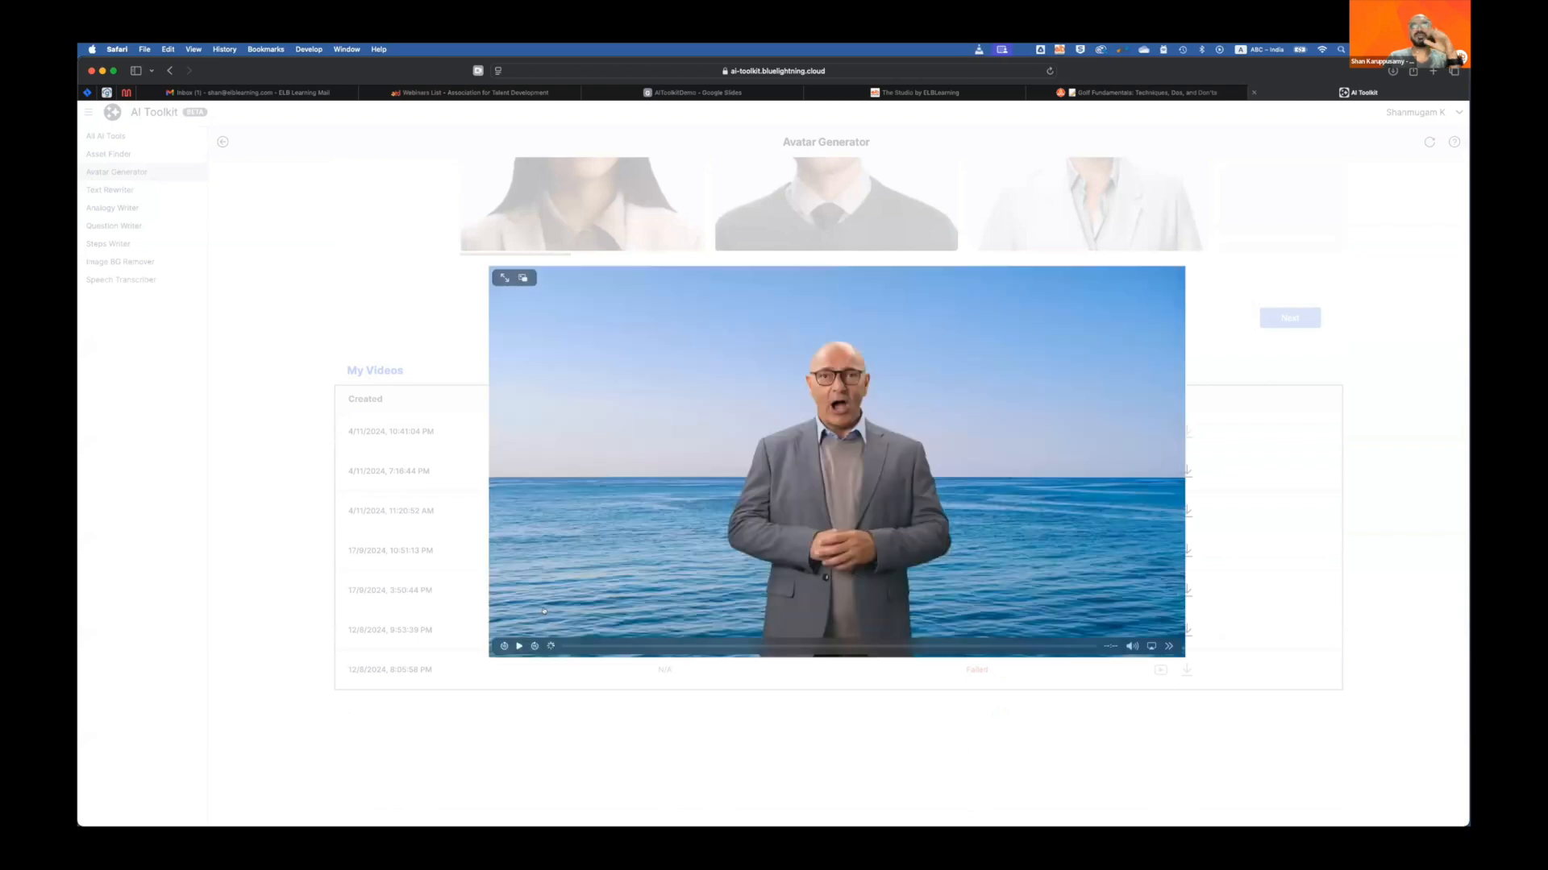
click(518, 646)
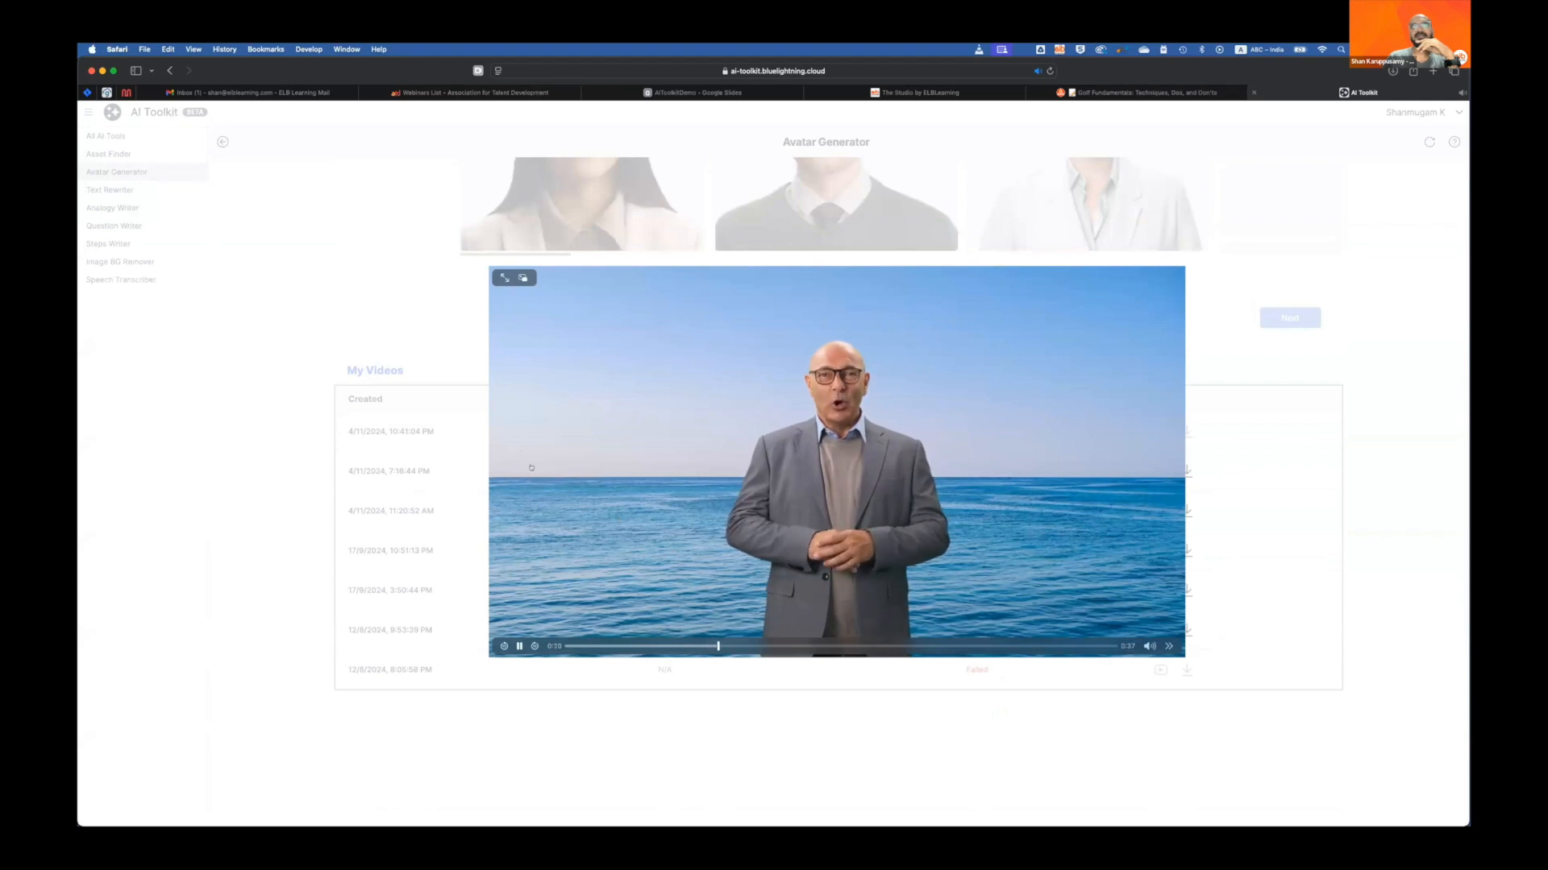
click(1231, 318)
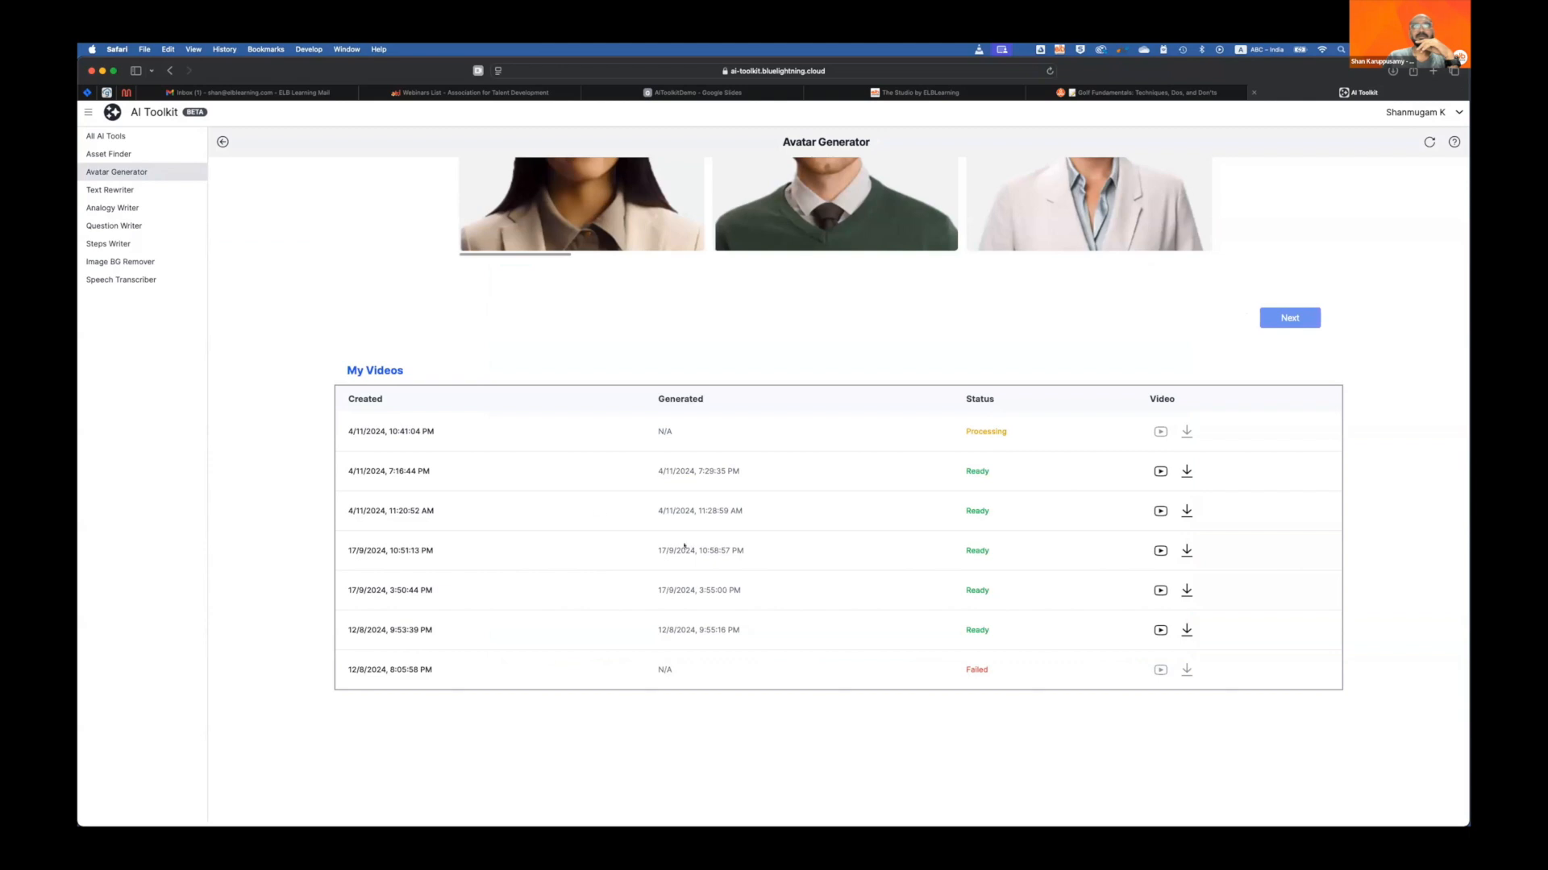
Step: Examine the status and download options in the My Videos list, and look through the range of available avatars
scroll(776, 546, up, 2)
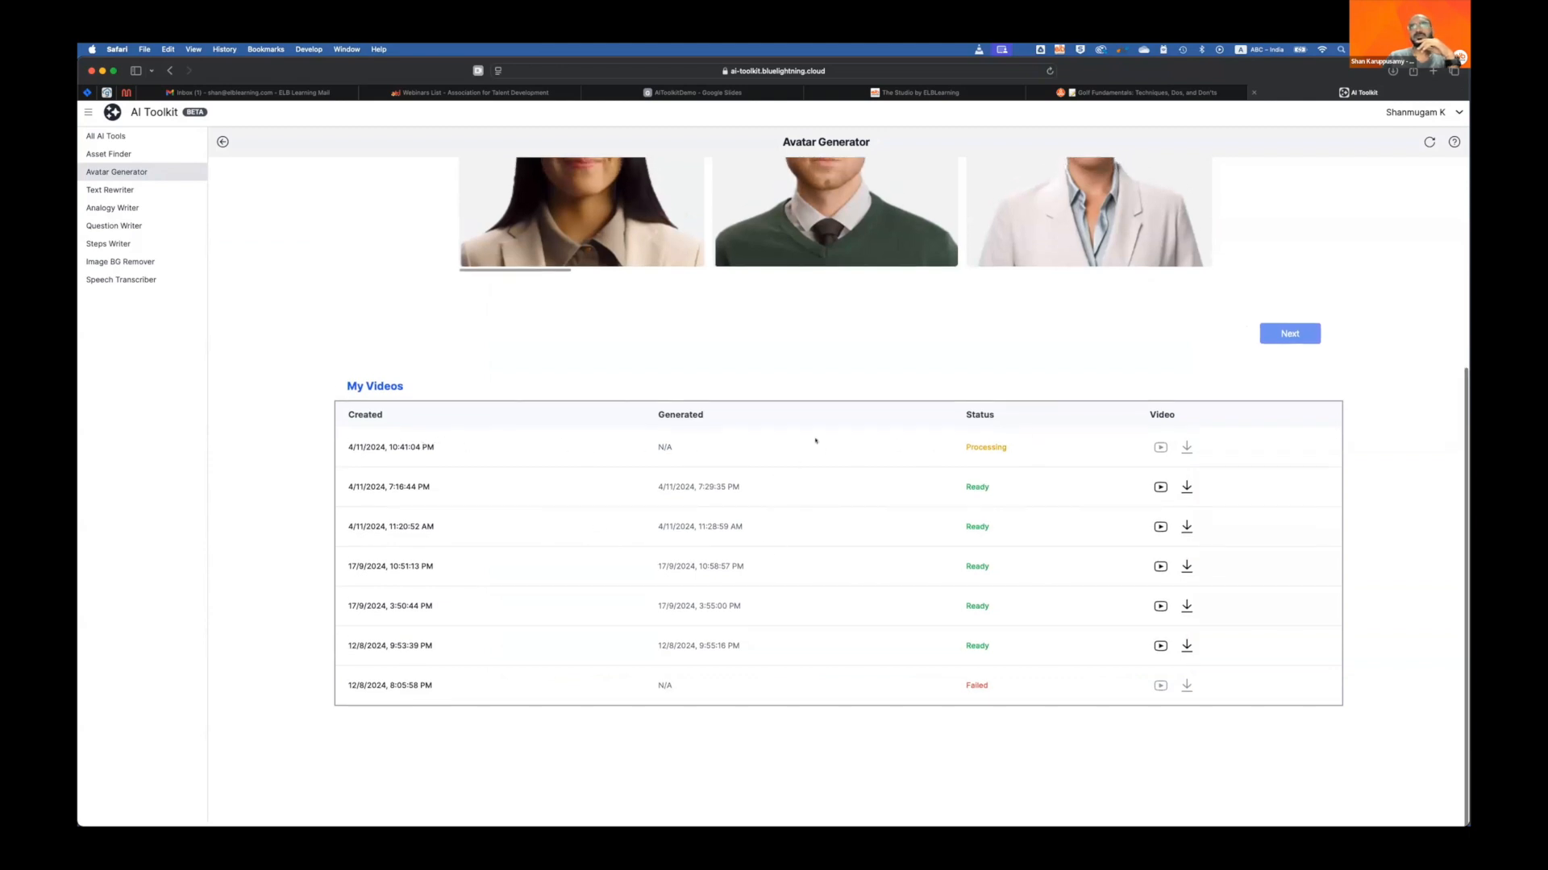
scroll(814, 441, up, 2)
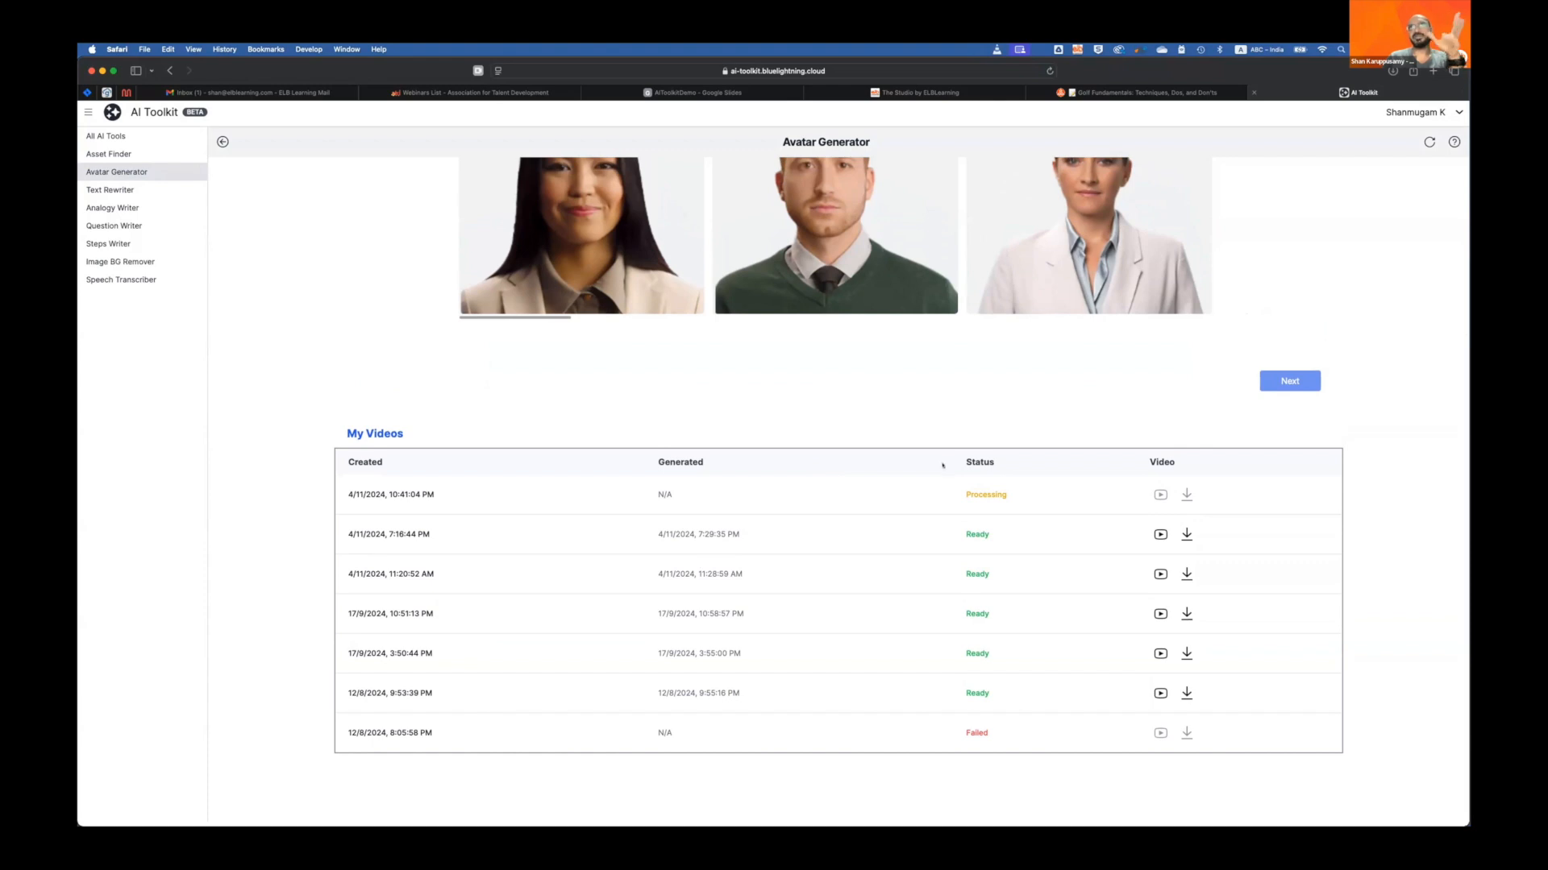
scroll(888, 459, up, 3)
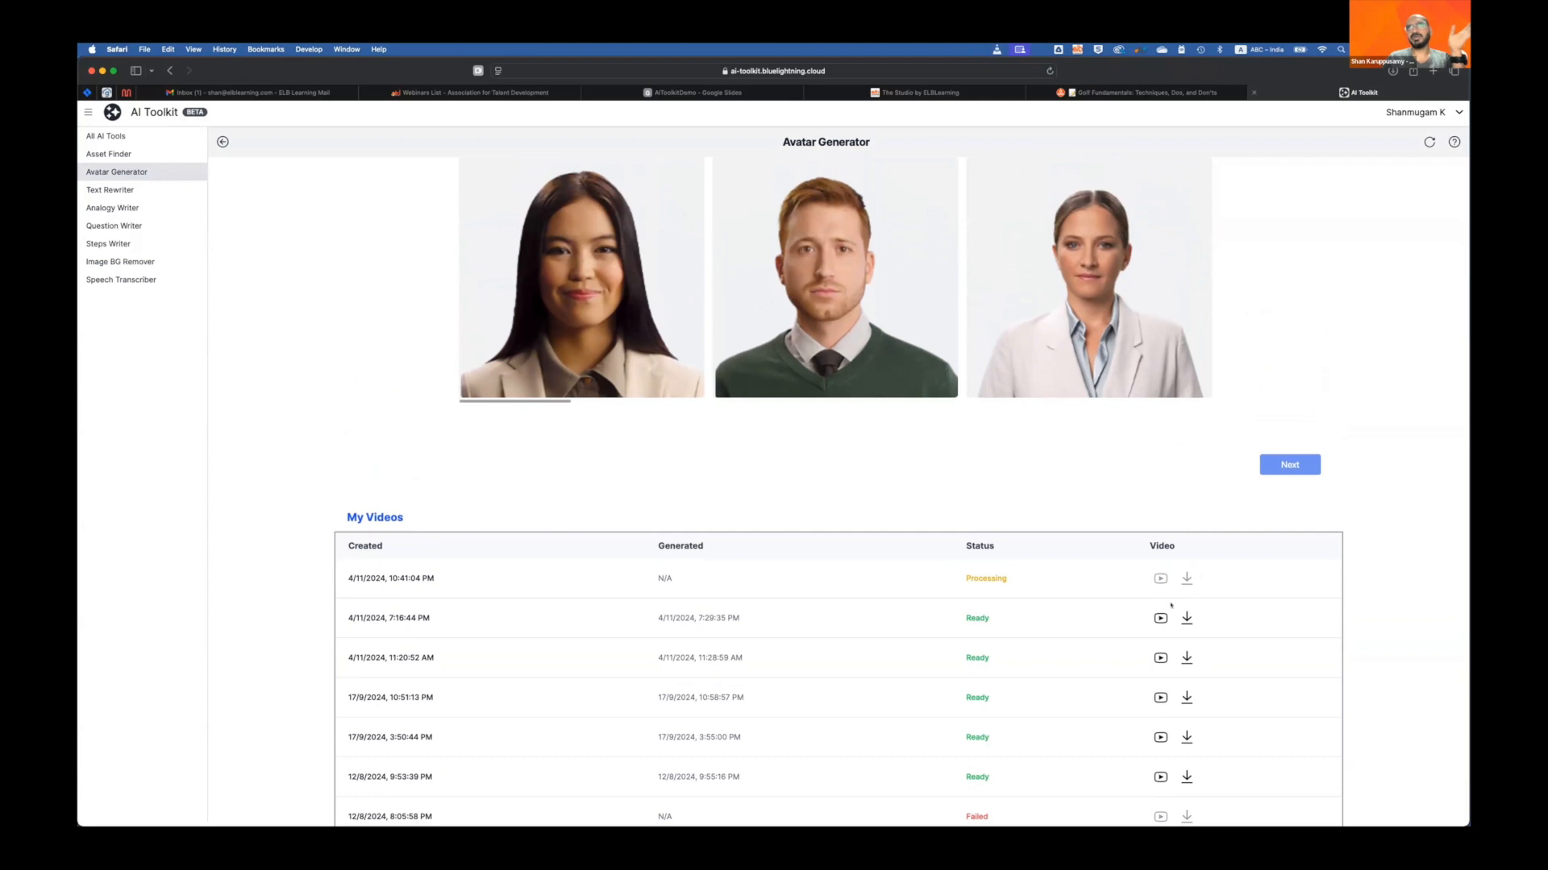
scroll(1186, 616, down, 3)
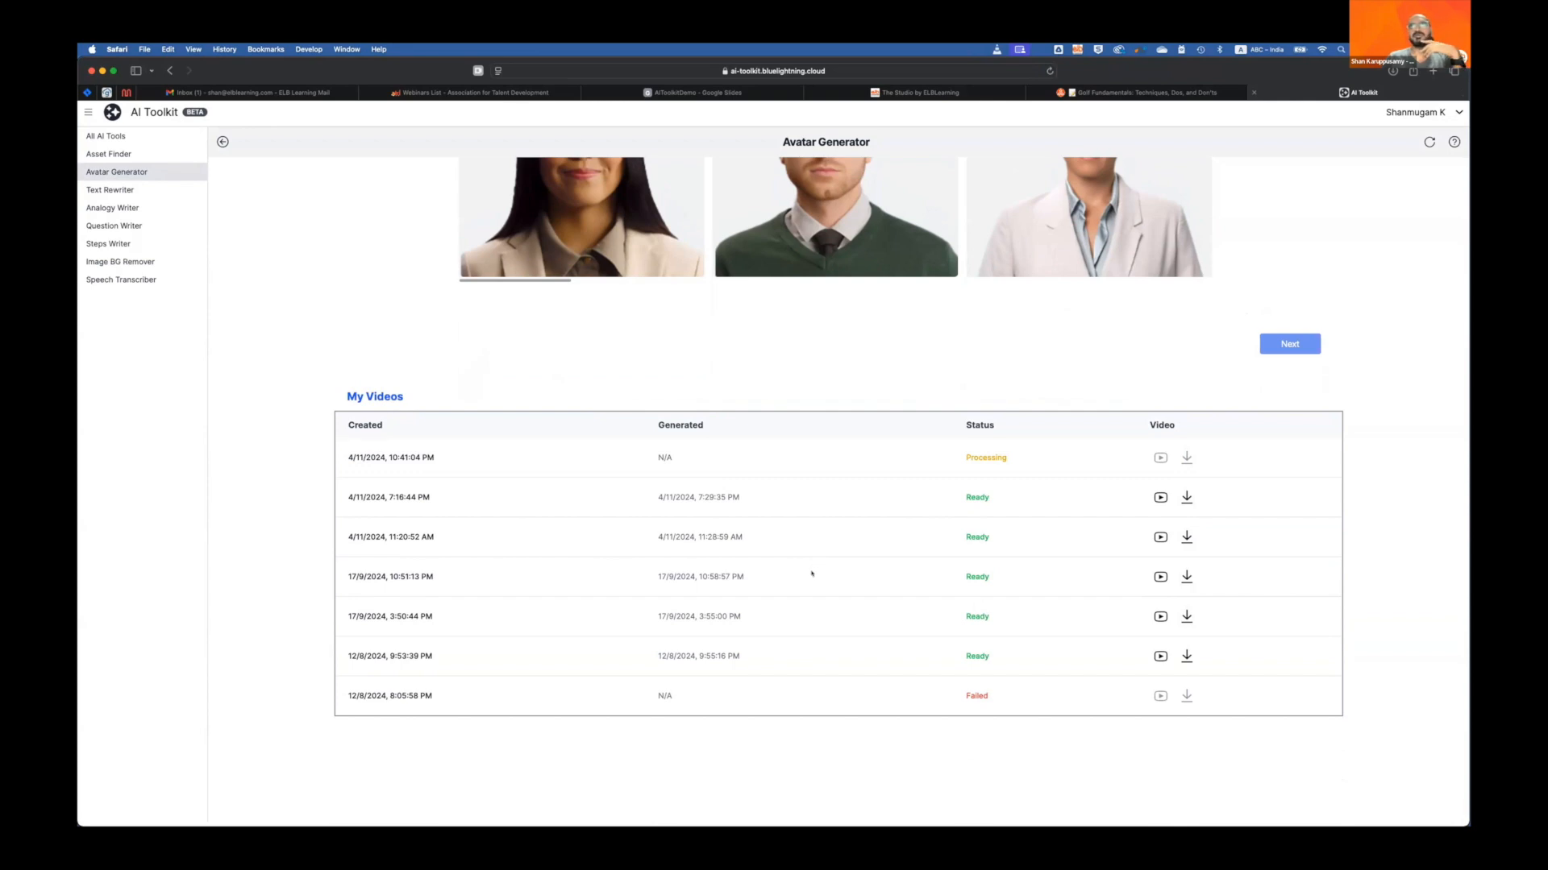
scroll(812, 573, up, 3)
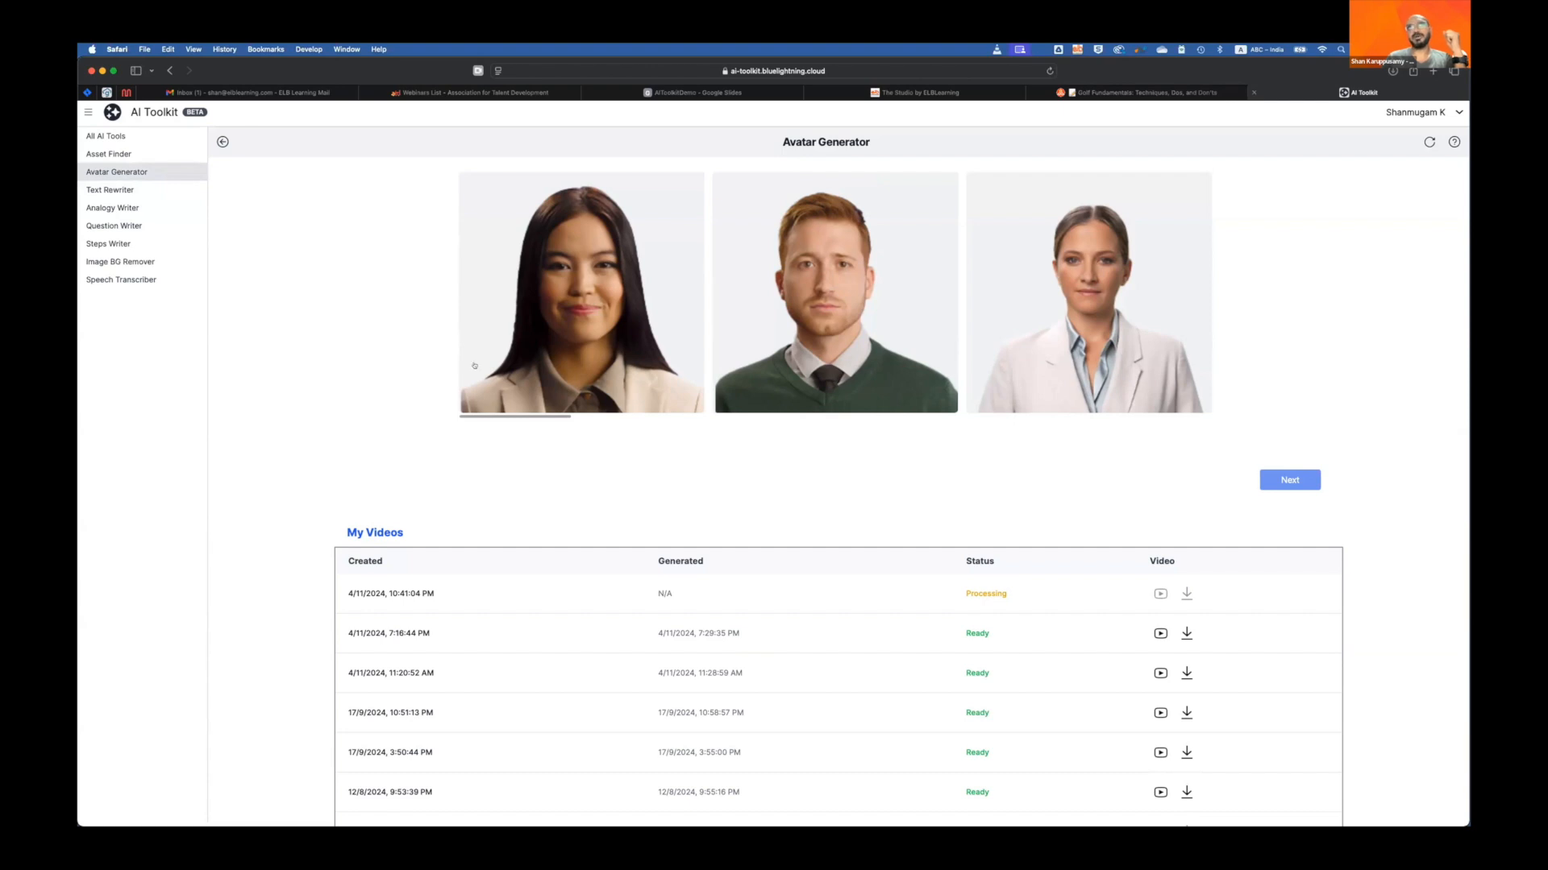
scroll(474, 365, up, 1)
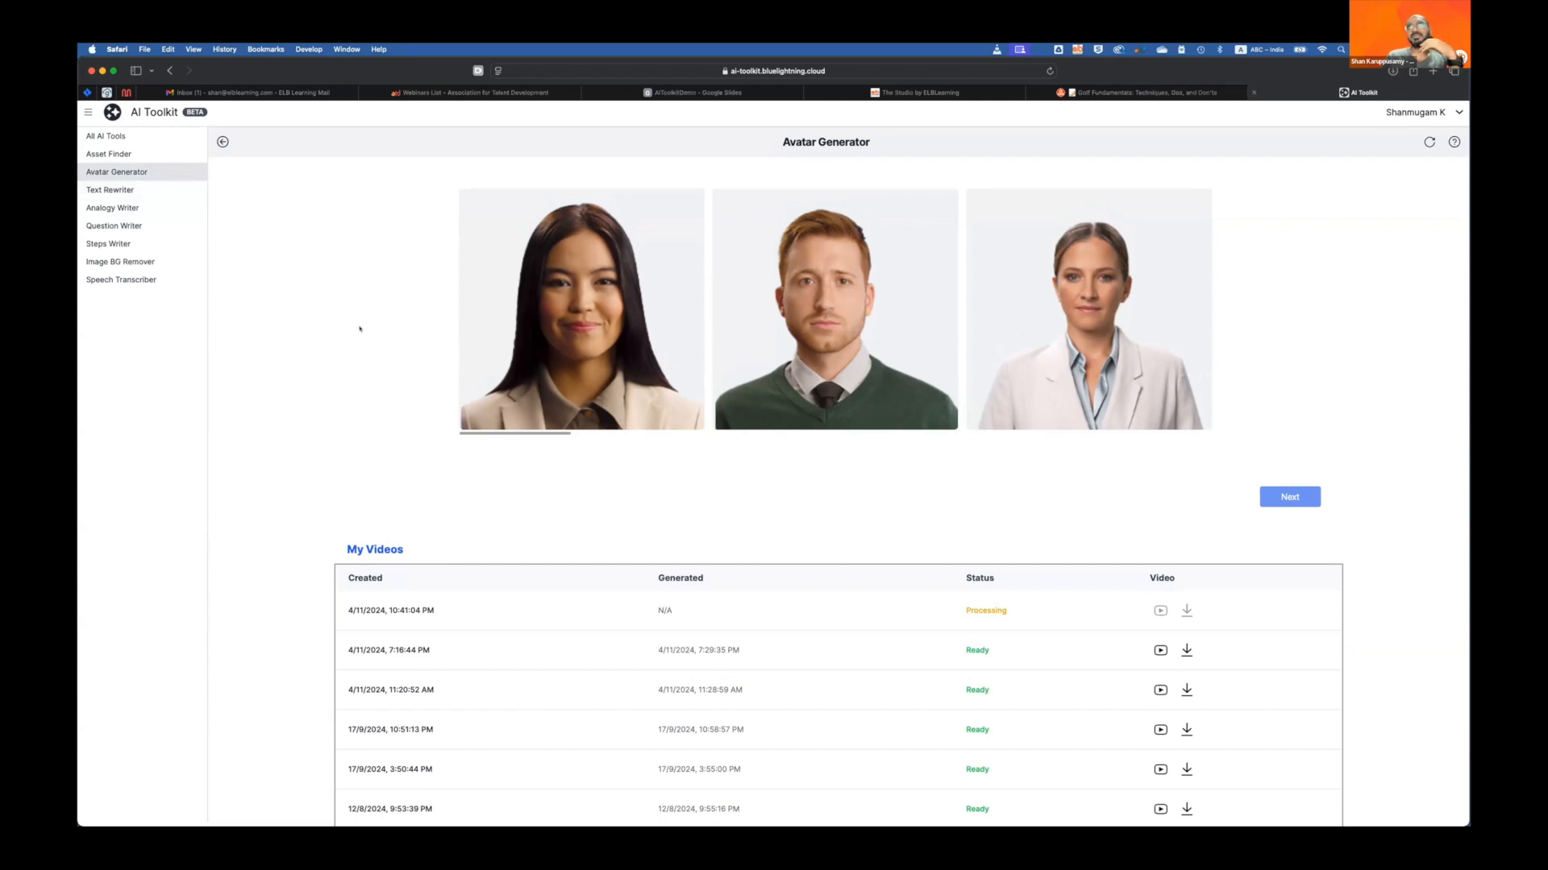
scroll(354, 328, up, 5)
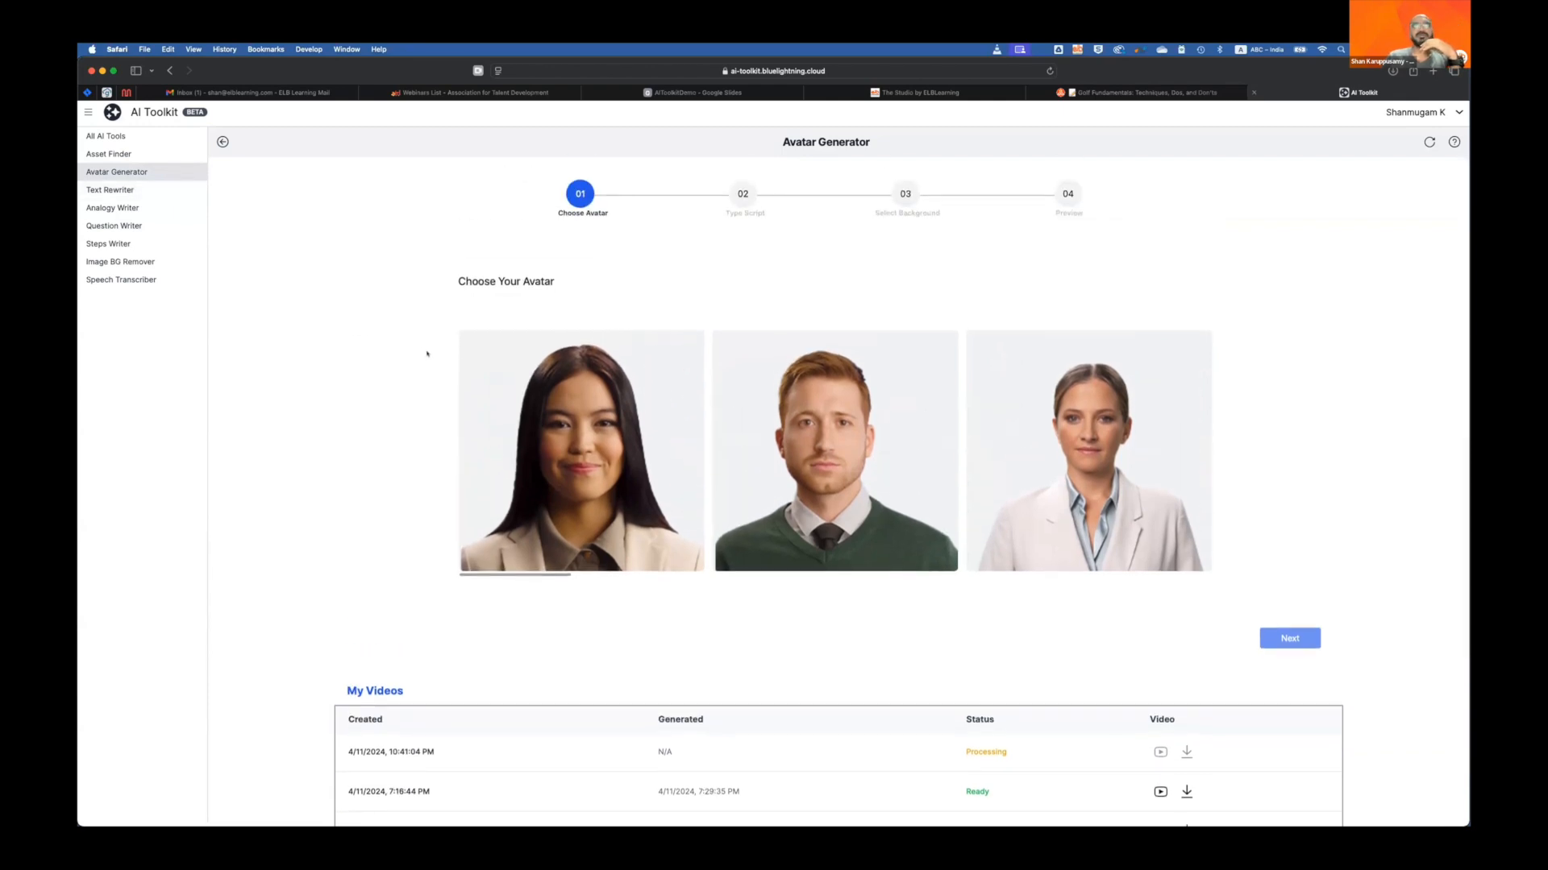
drag(544, 580, 1143, 582)
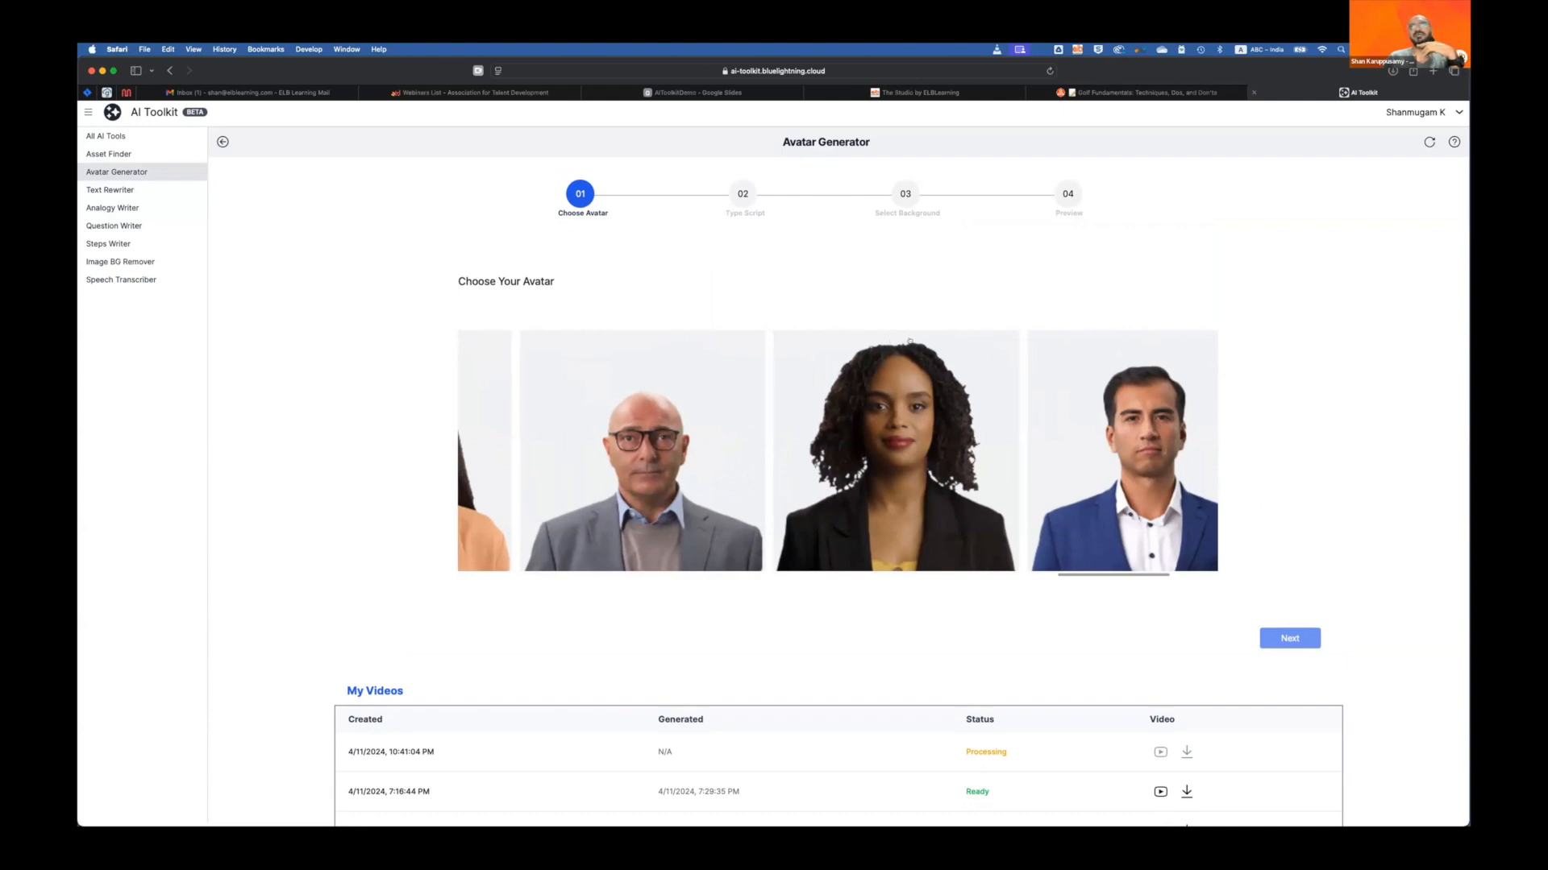
Step: Reopen the Text Rewriter and review the elaborated golf fundamentals response and its copy option
click(125, 189)
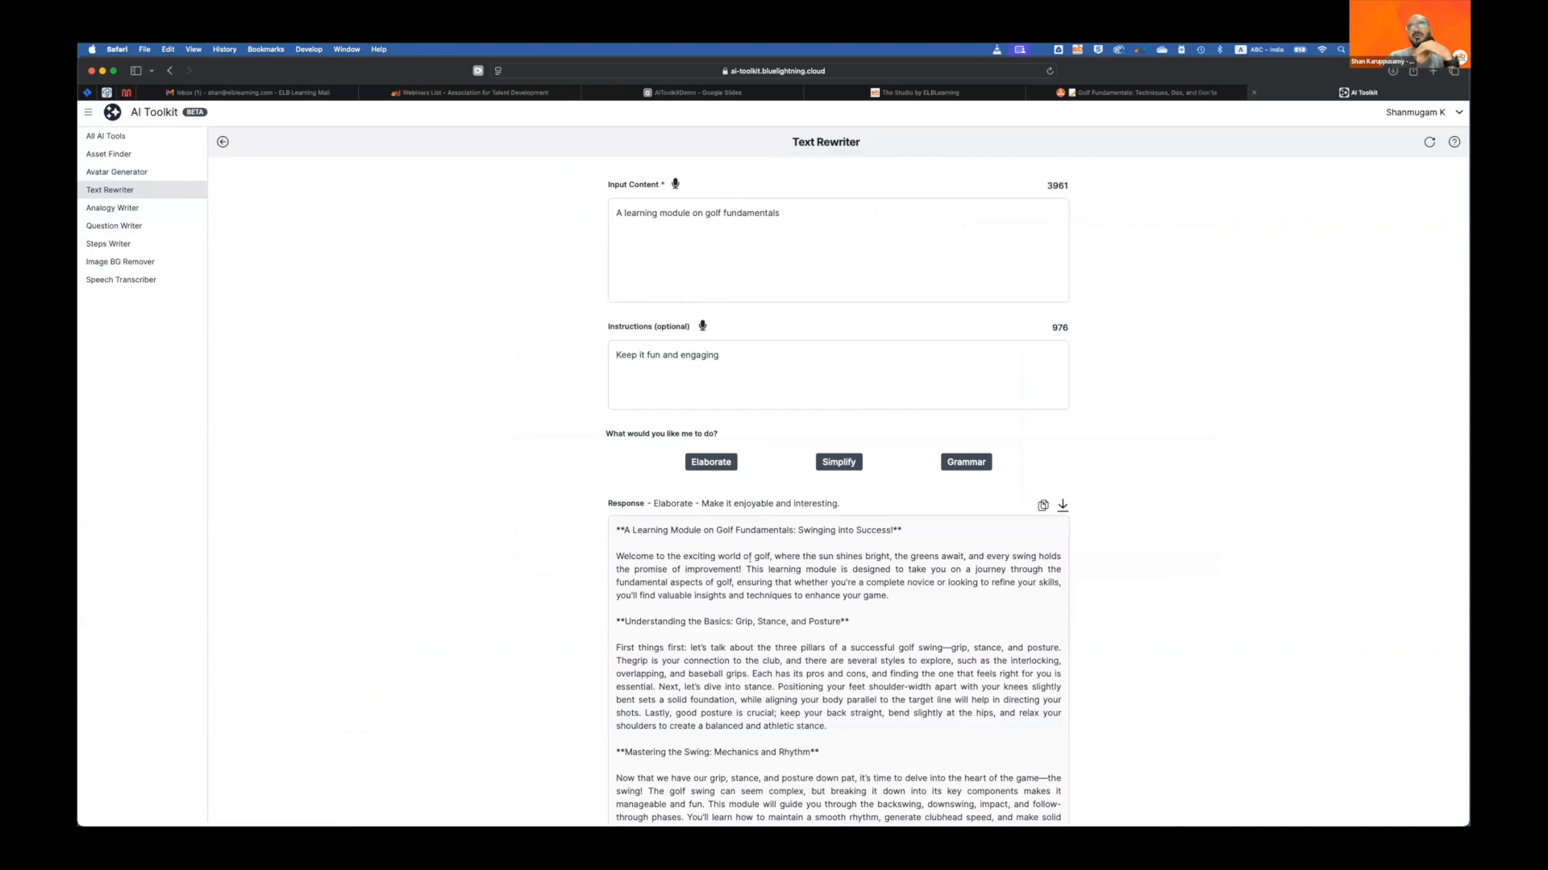
scroll(752, 563, down, 3)
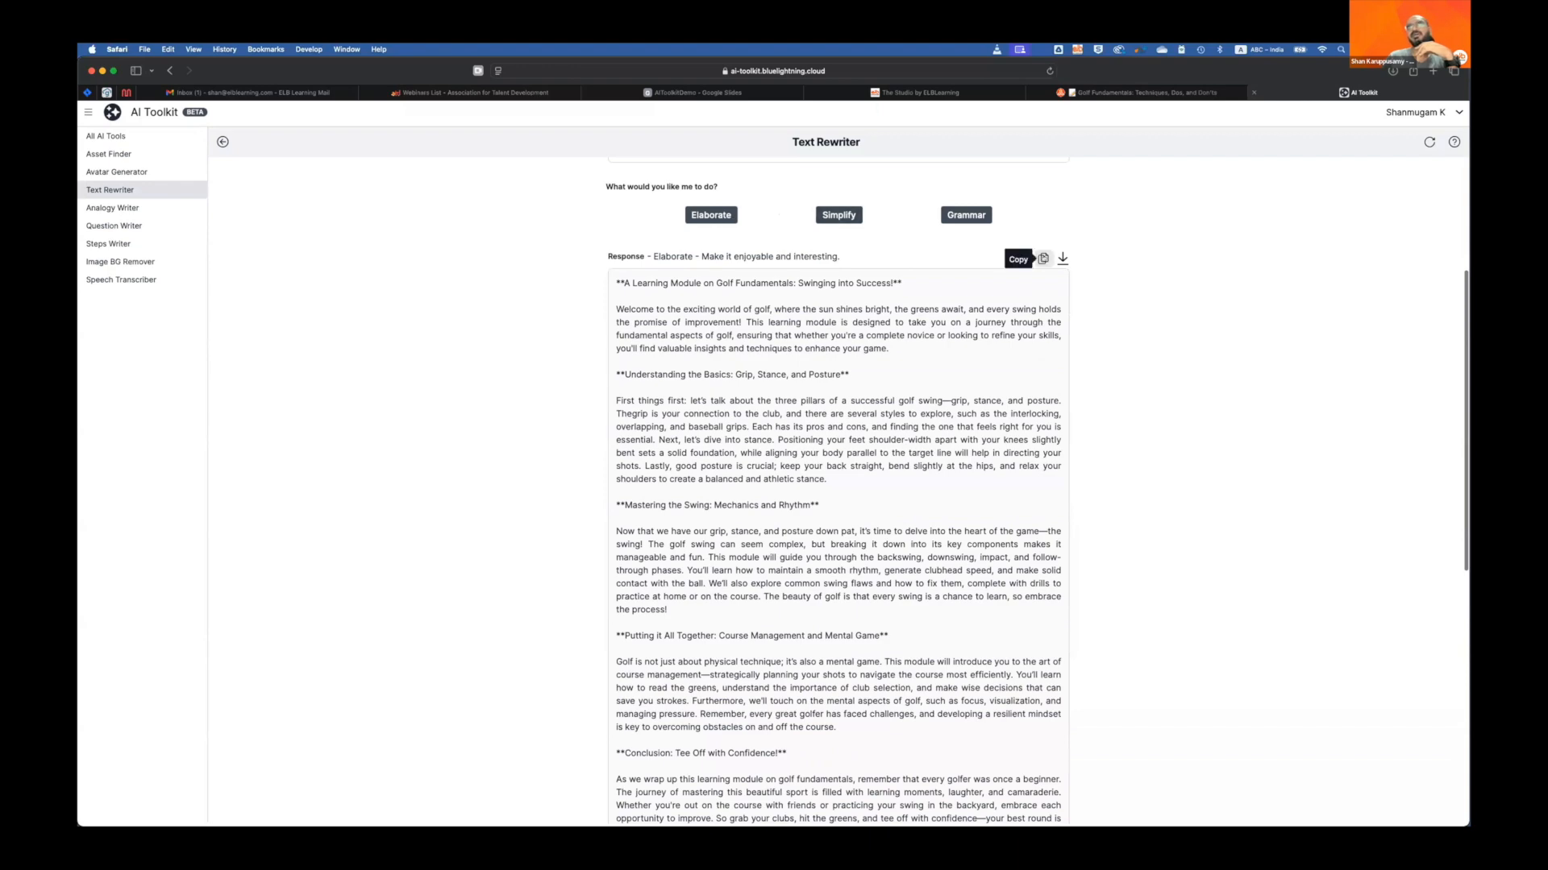
scroll(1024, 304, down, 7)
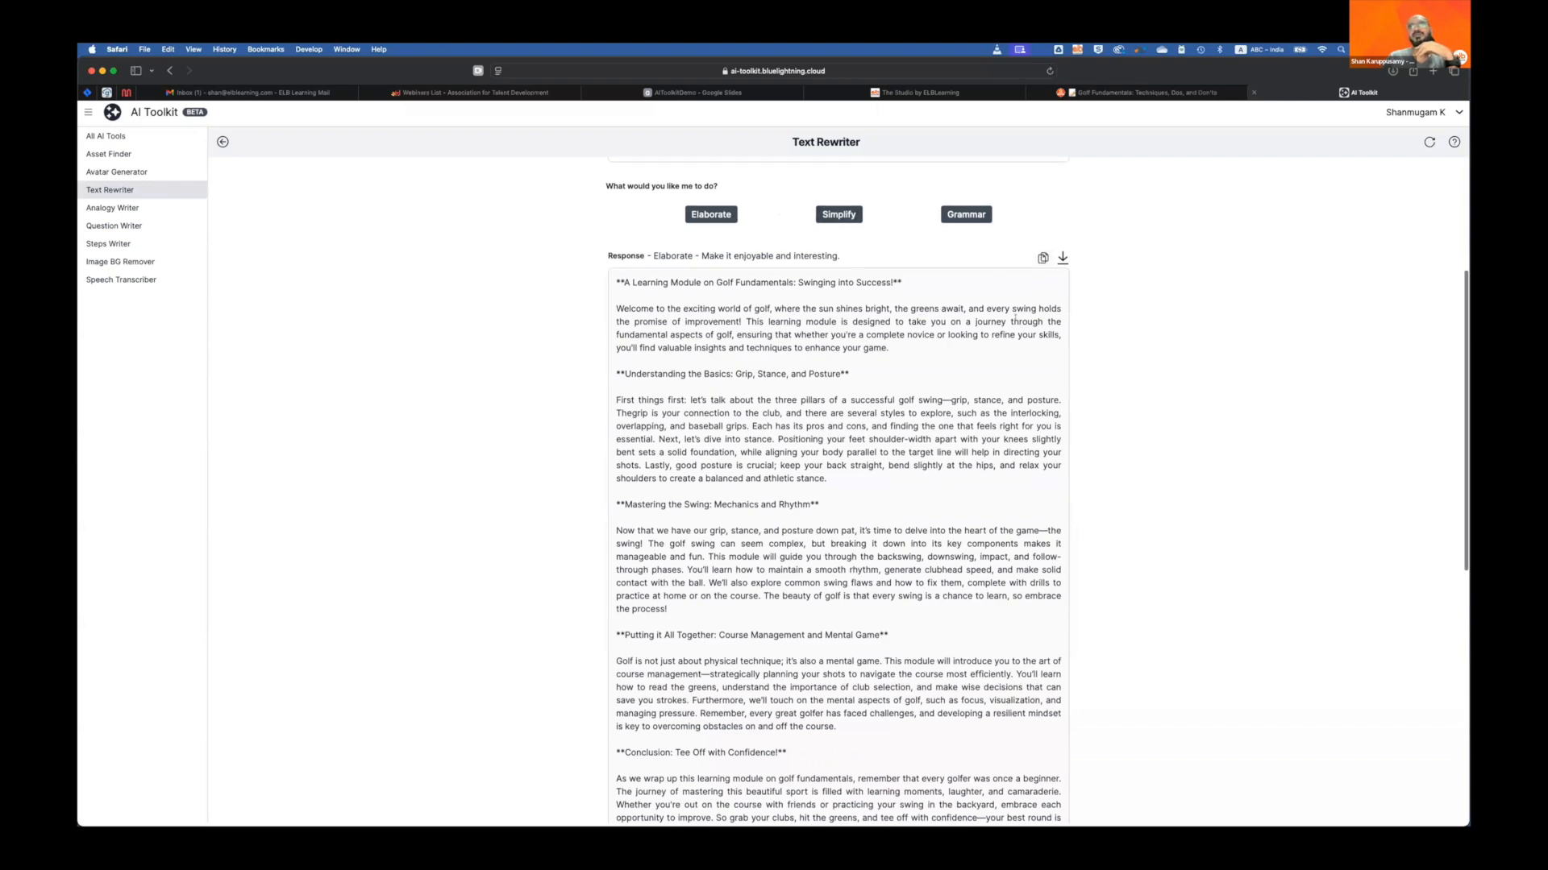
Step: Copy the welcome paragraph from the Text Rewriter response and replace the Analogy Writer's input content with it
scroll(1015, 320, up, 7)
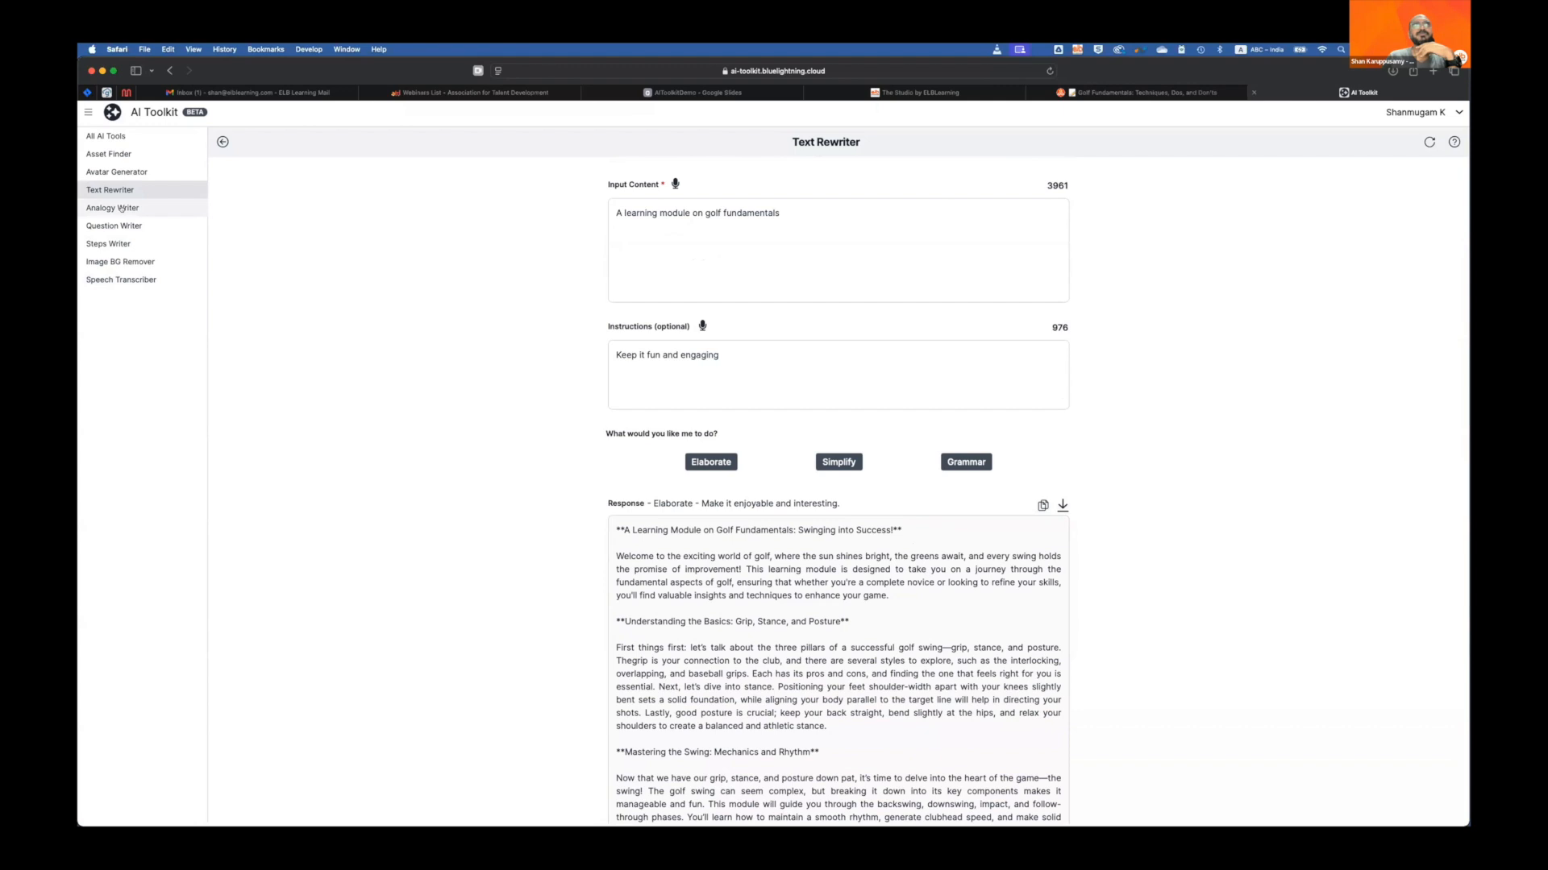
drag(893, 596, 603, 552)
key(super+c)
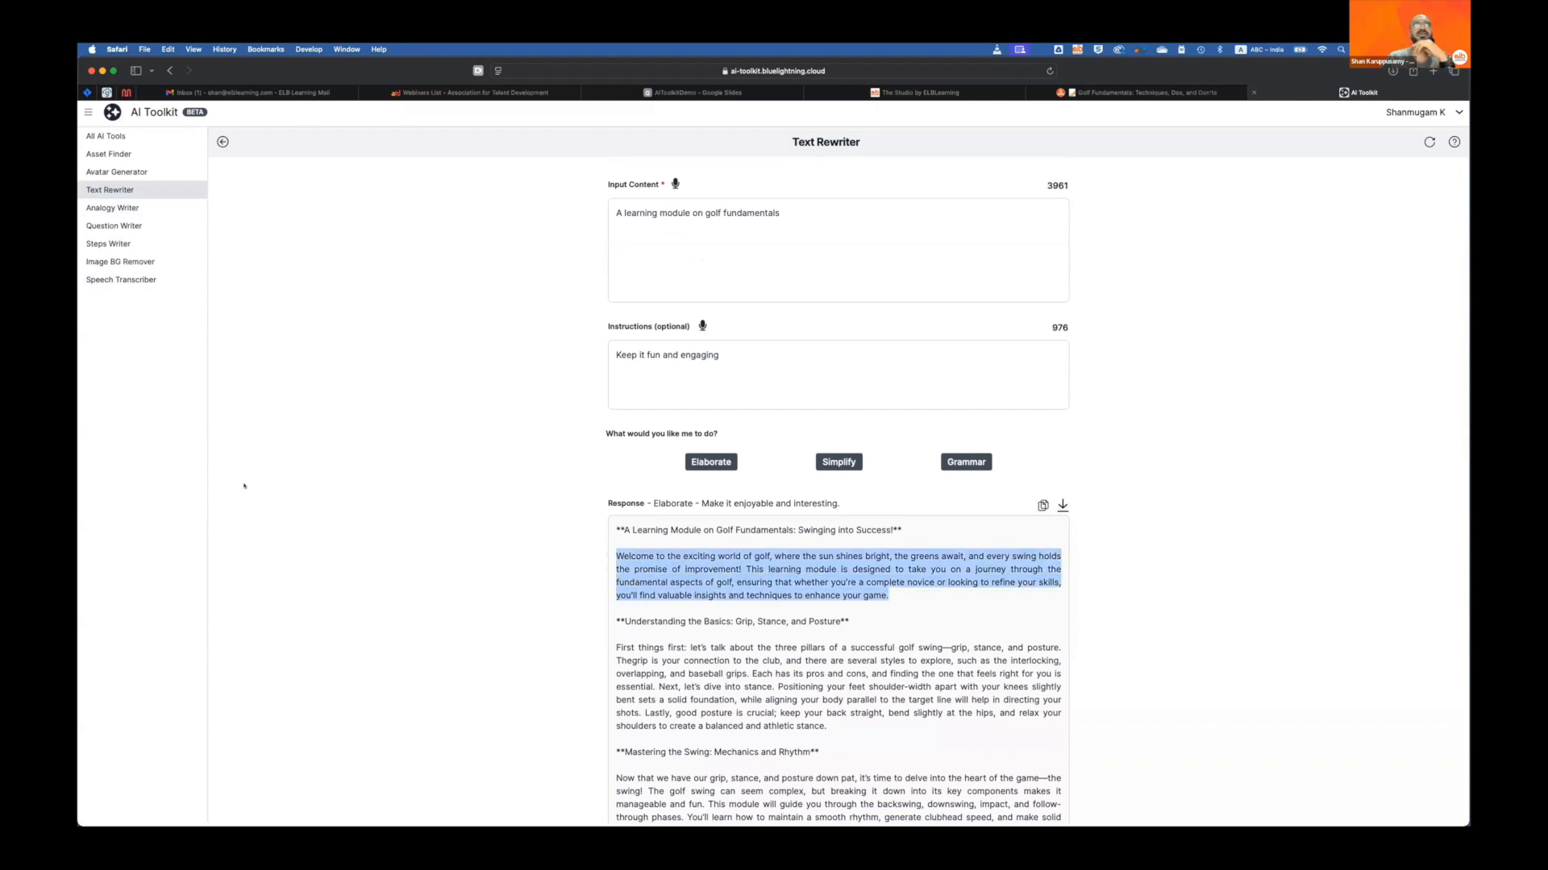
click(112, 208)
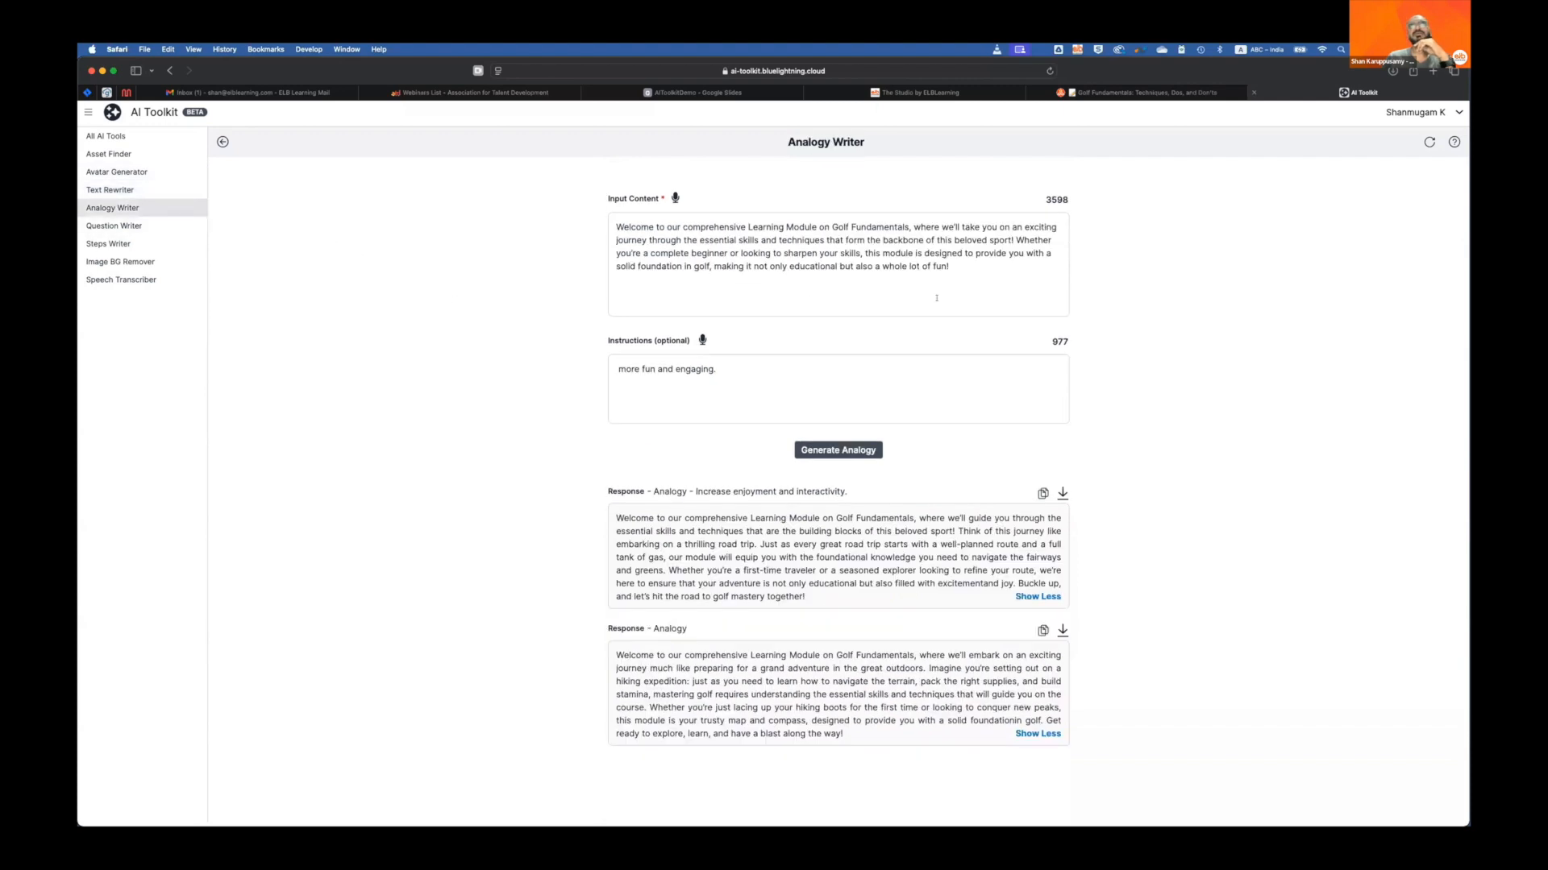
drag(957, 267, 606, 199)
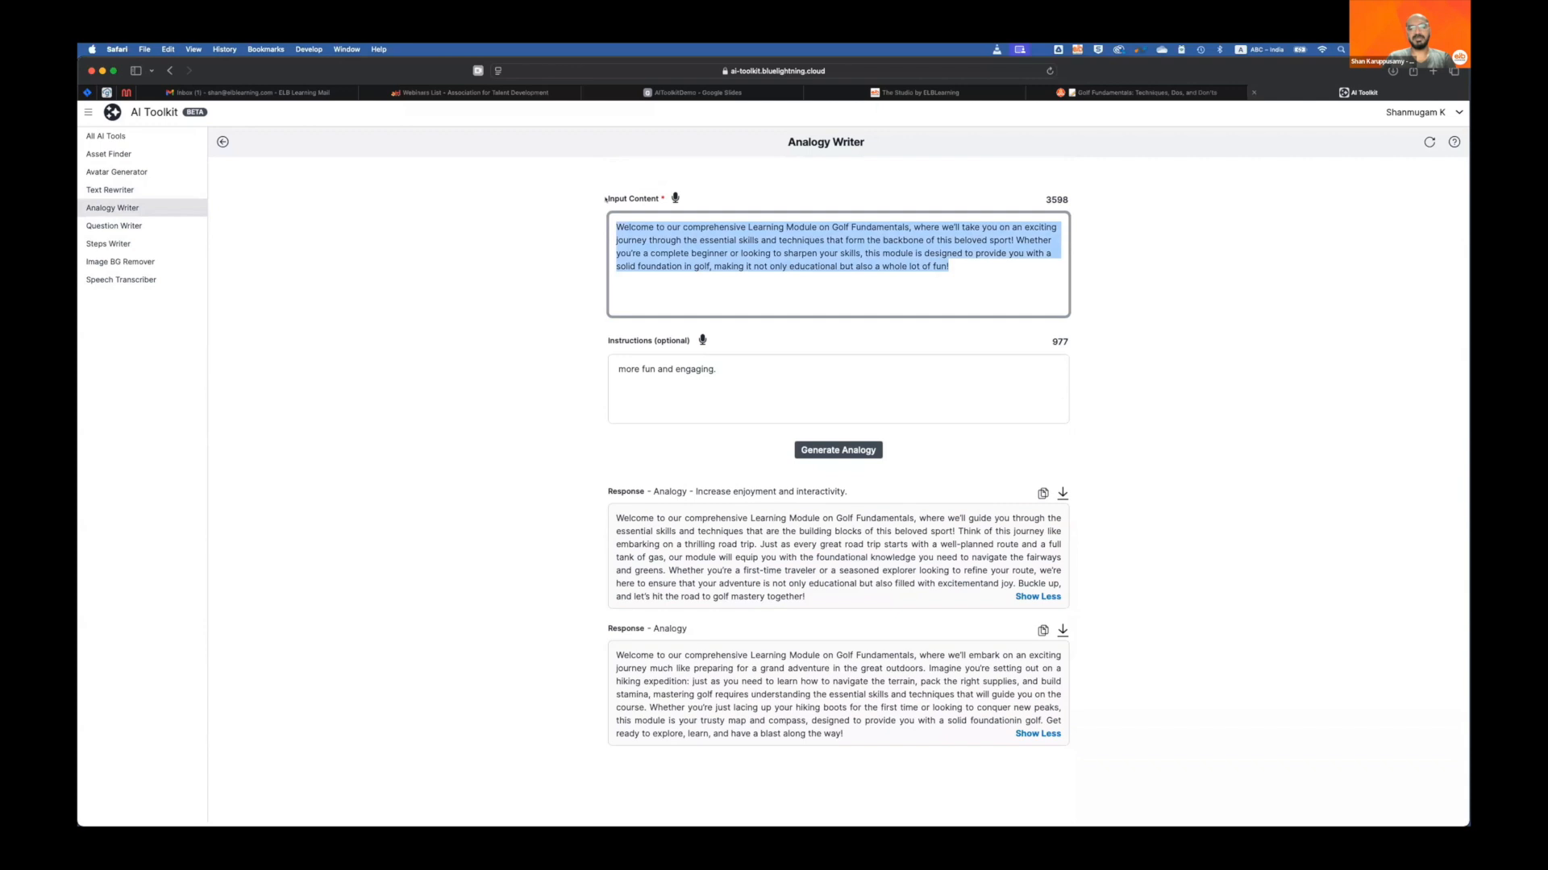
key(super+v)
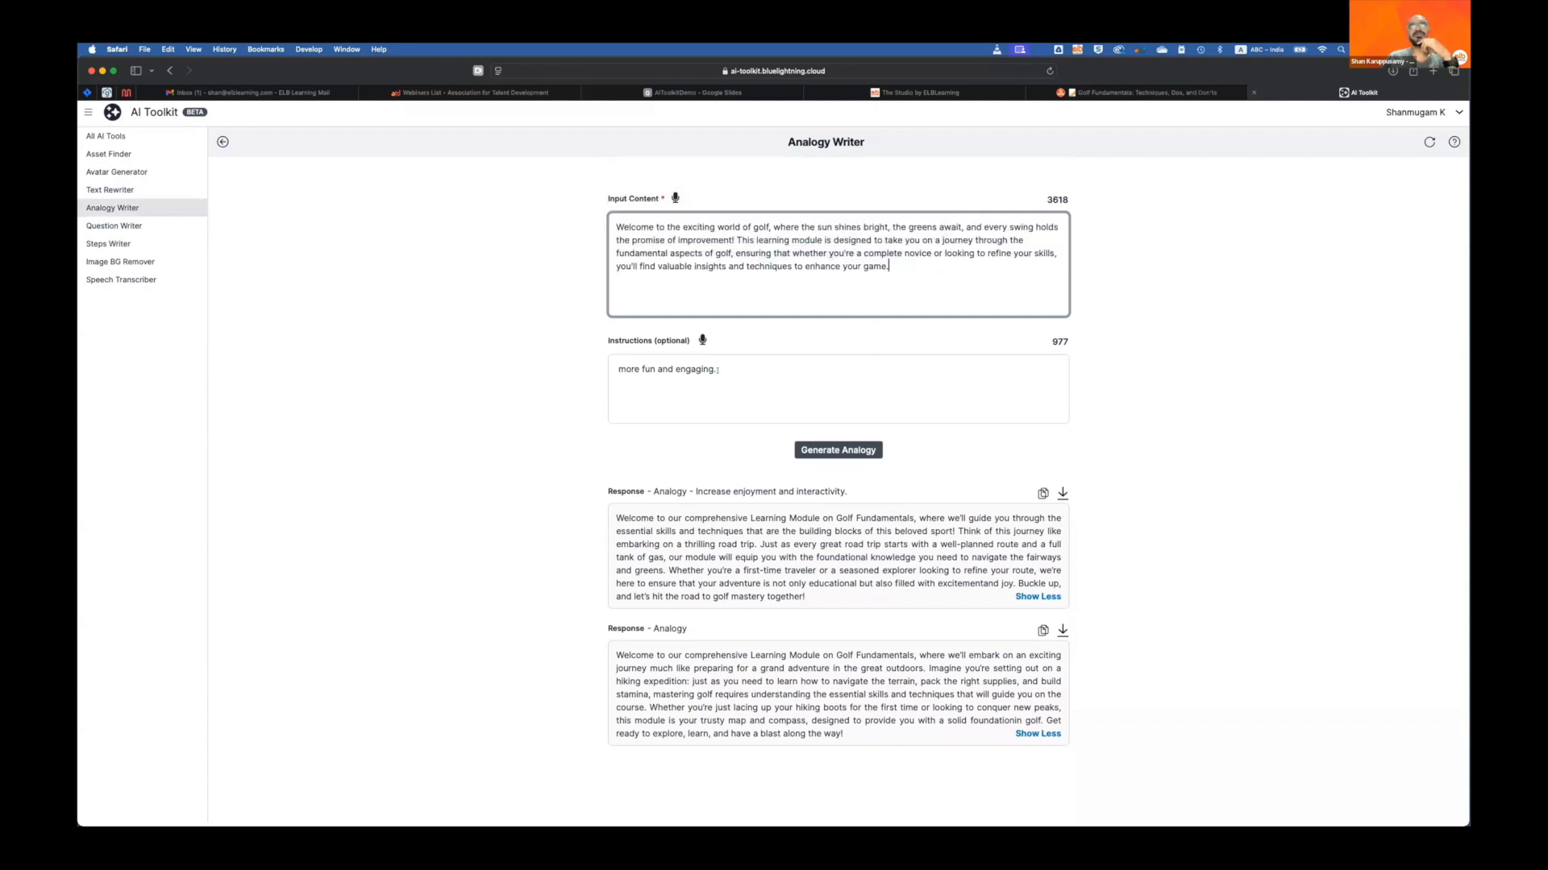
Step: Replace the analogy instructions with "Make it war related" and generate the analogy
drag(729, 371, 558, 365)
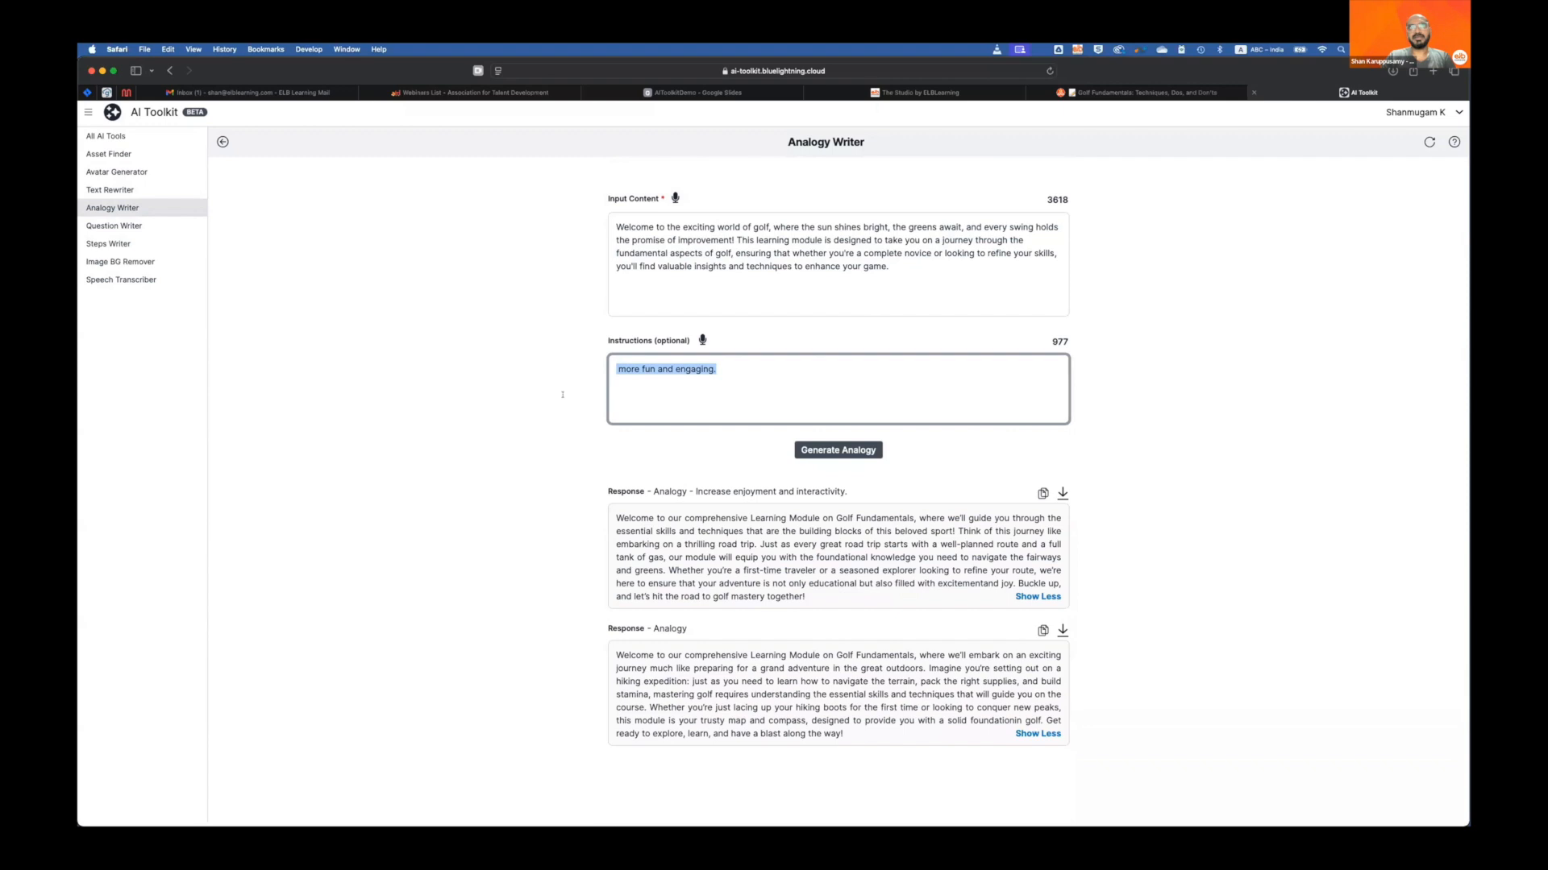
text(Make it )
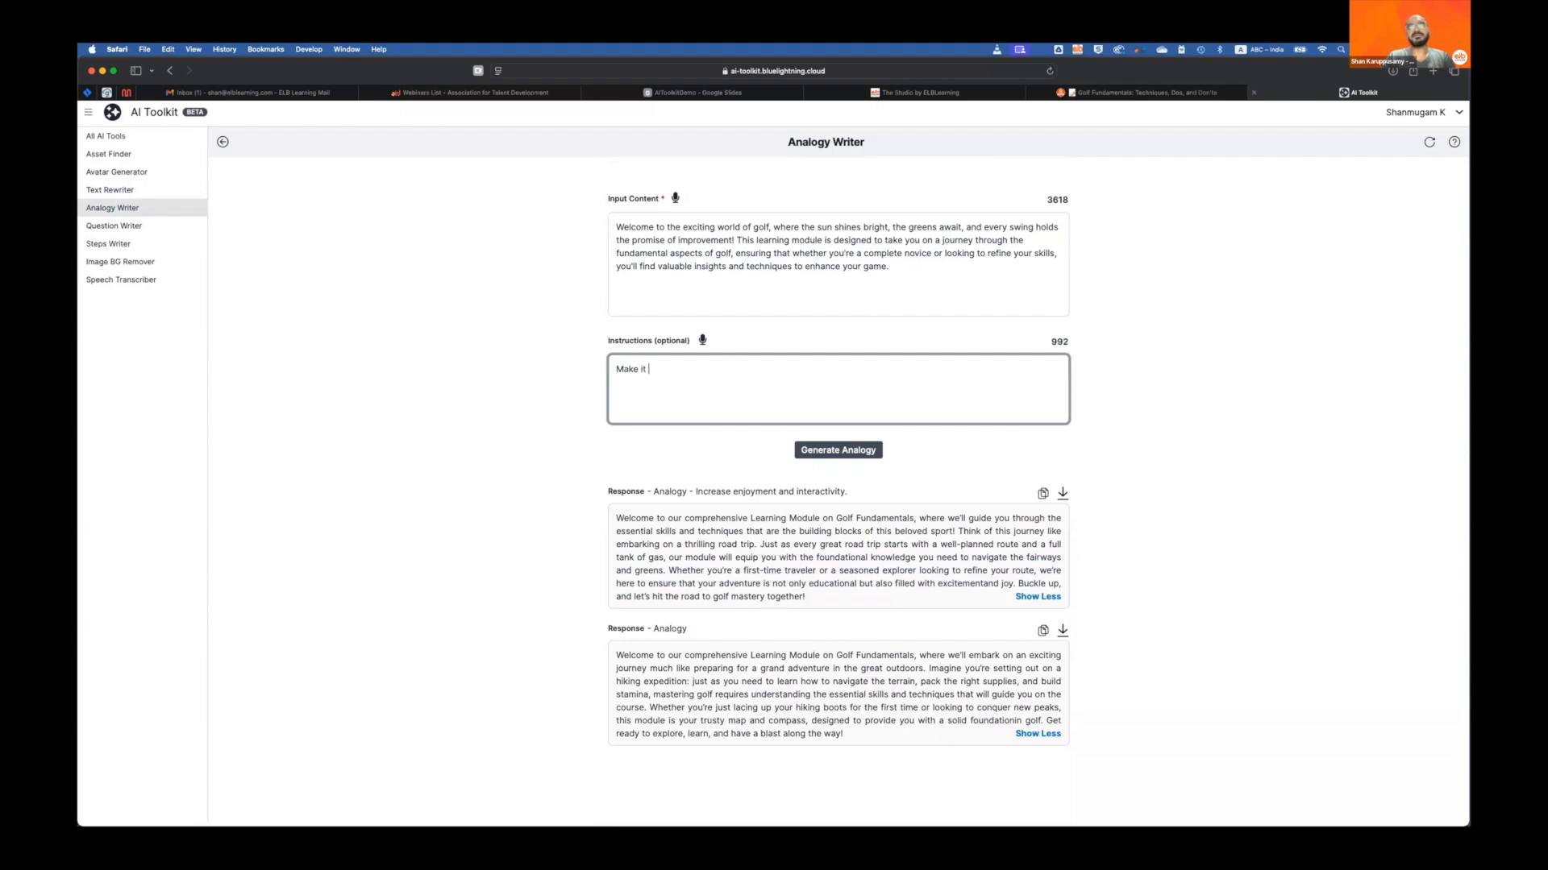
text(war related)
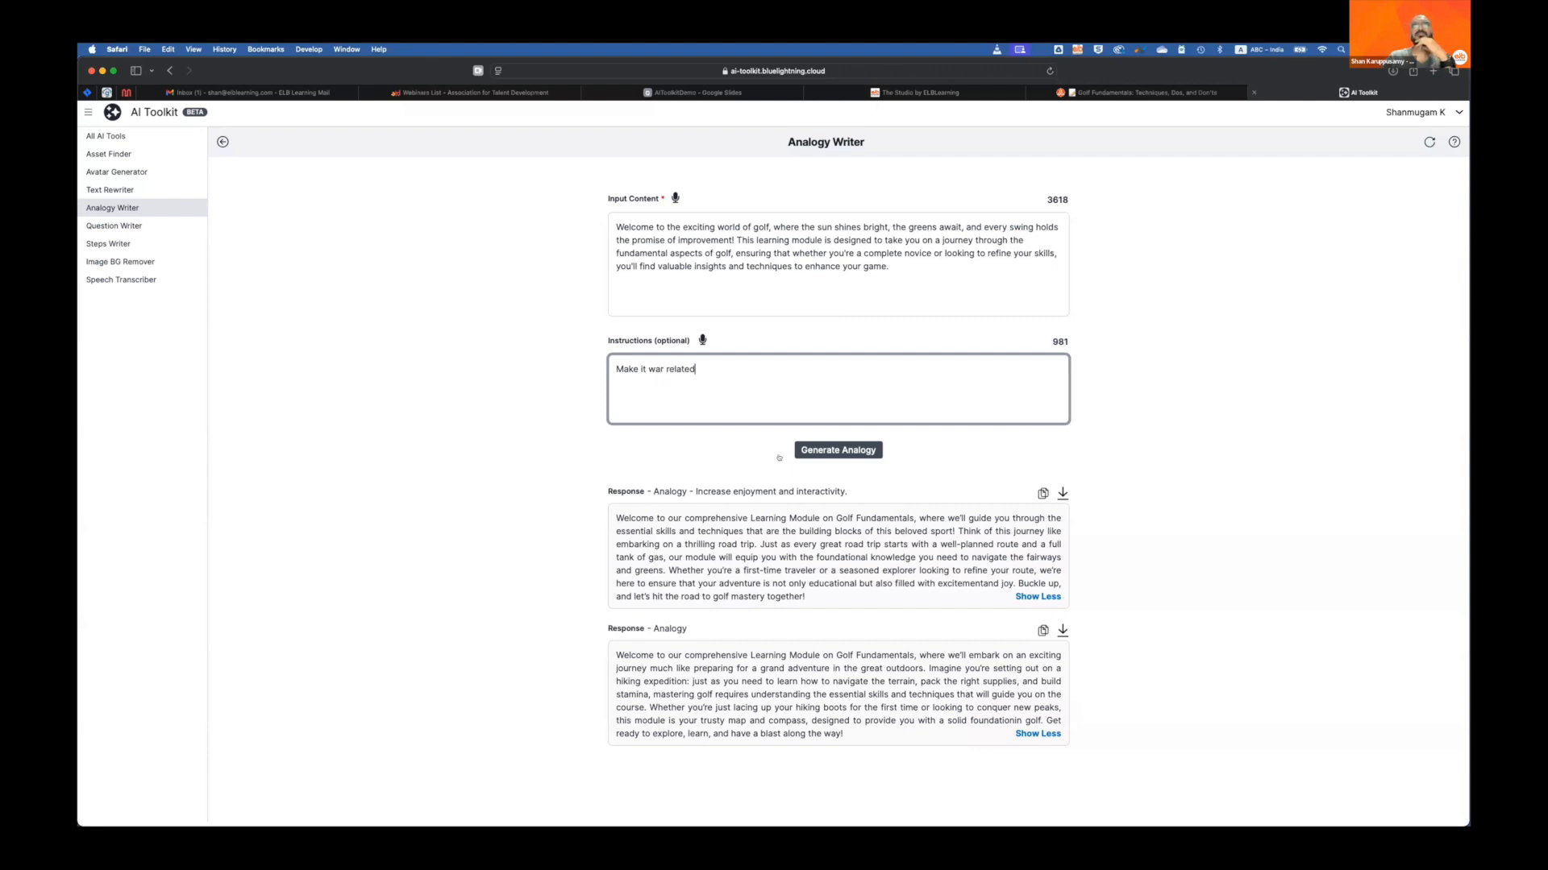
click(823, 452)
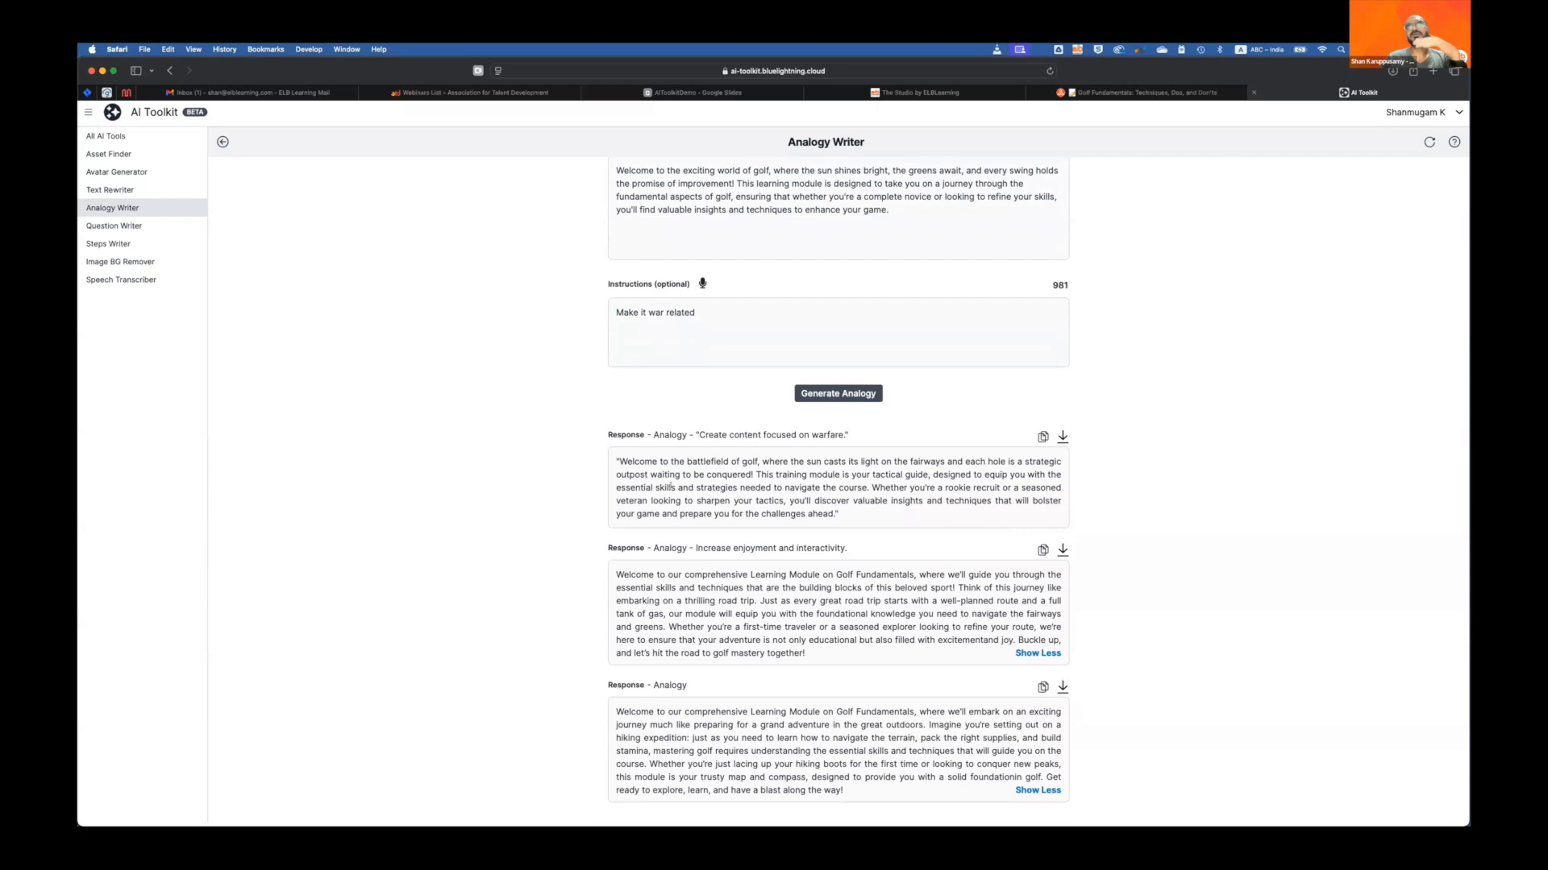
Step: Extend the analogy instructions to "Make it war related elaborate to 200 words" and generate the analogy again
click(698, 311)
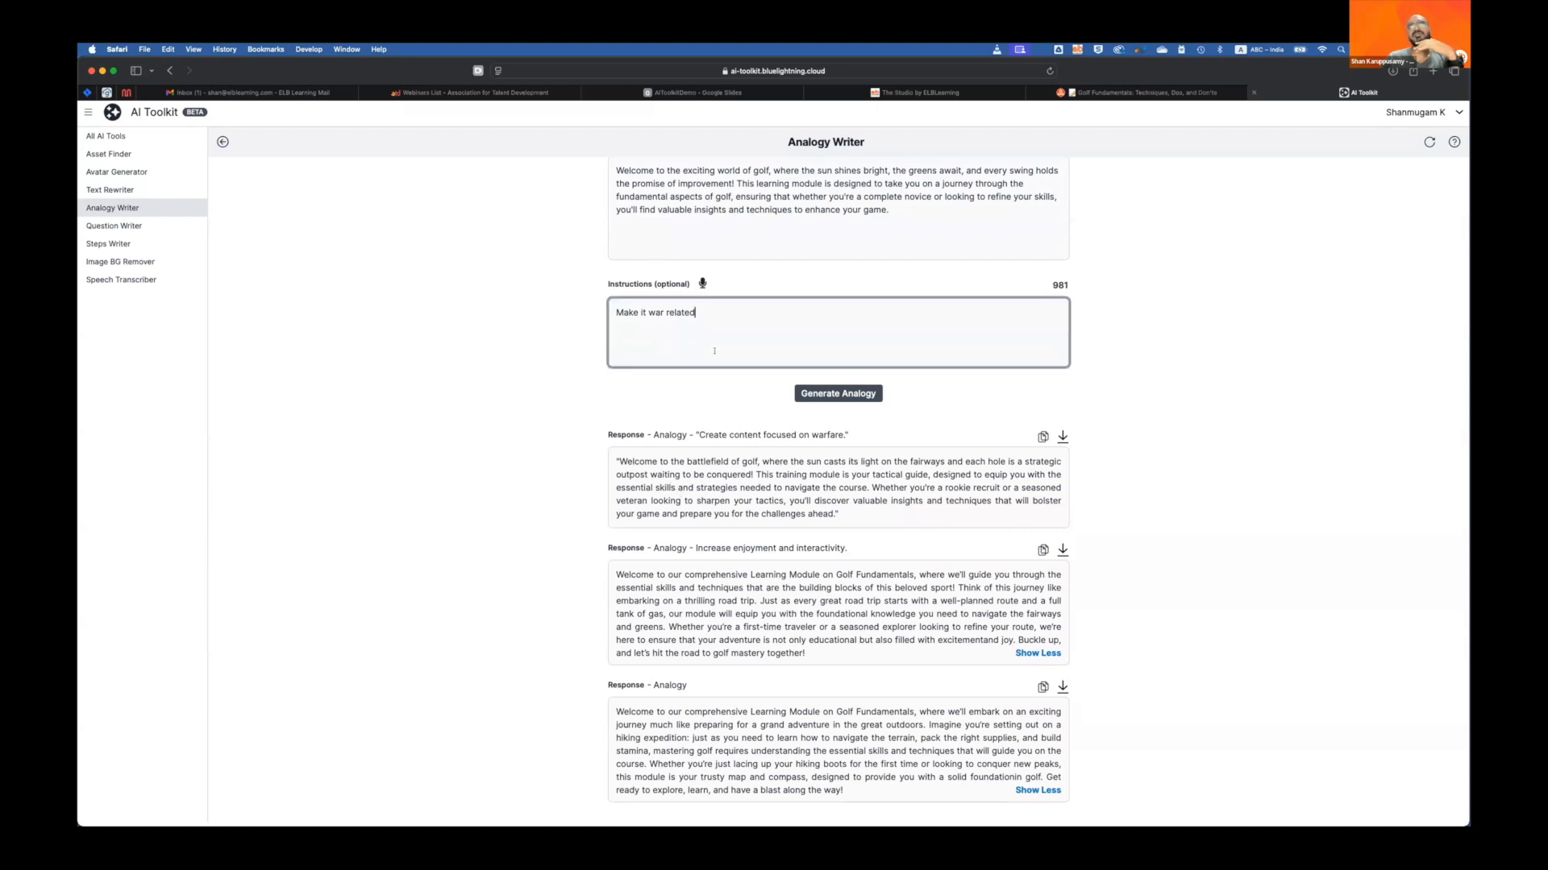
scroll(676, 403, up, 1)
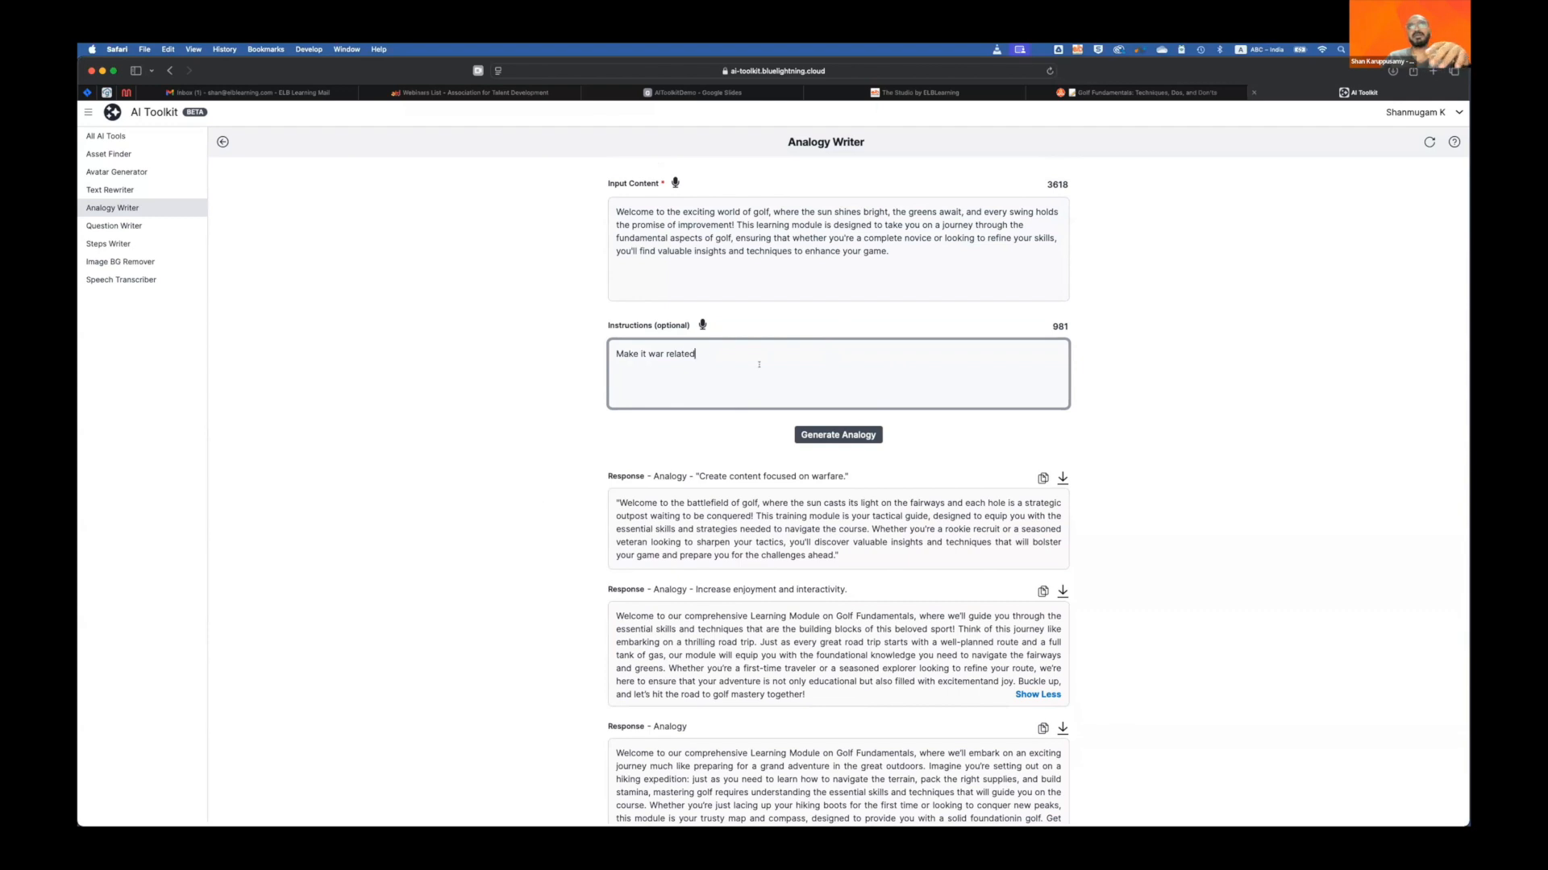
text(elabo)
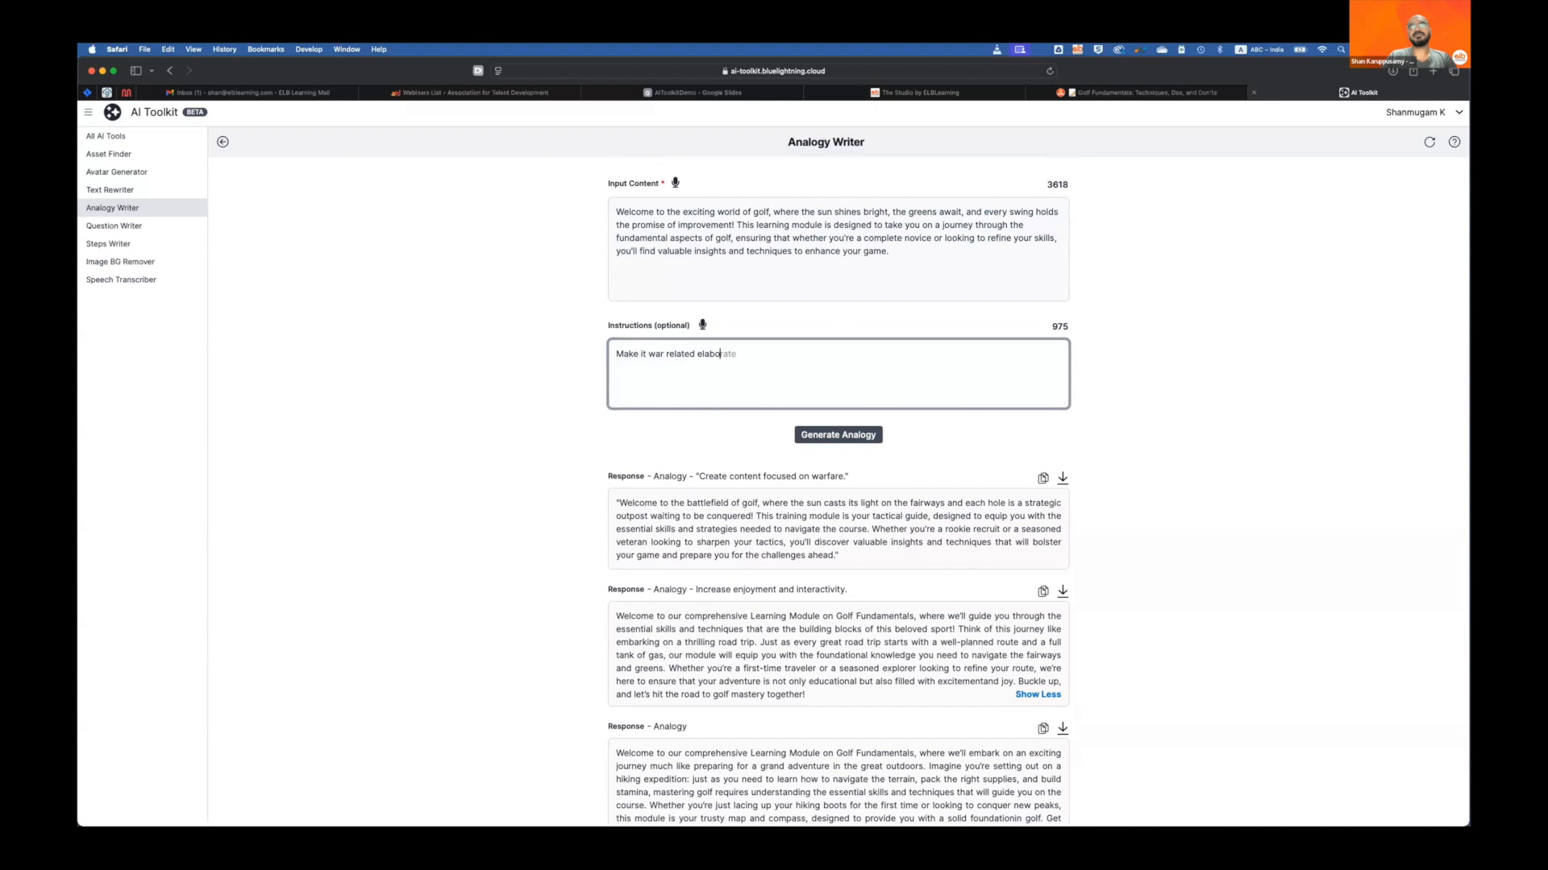
text(rate to 100 words)
key(BackSpace)
text(2)
click(838, 434)
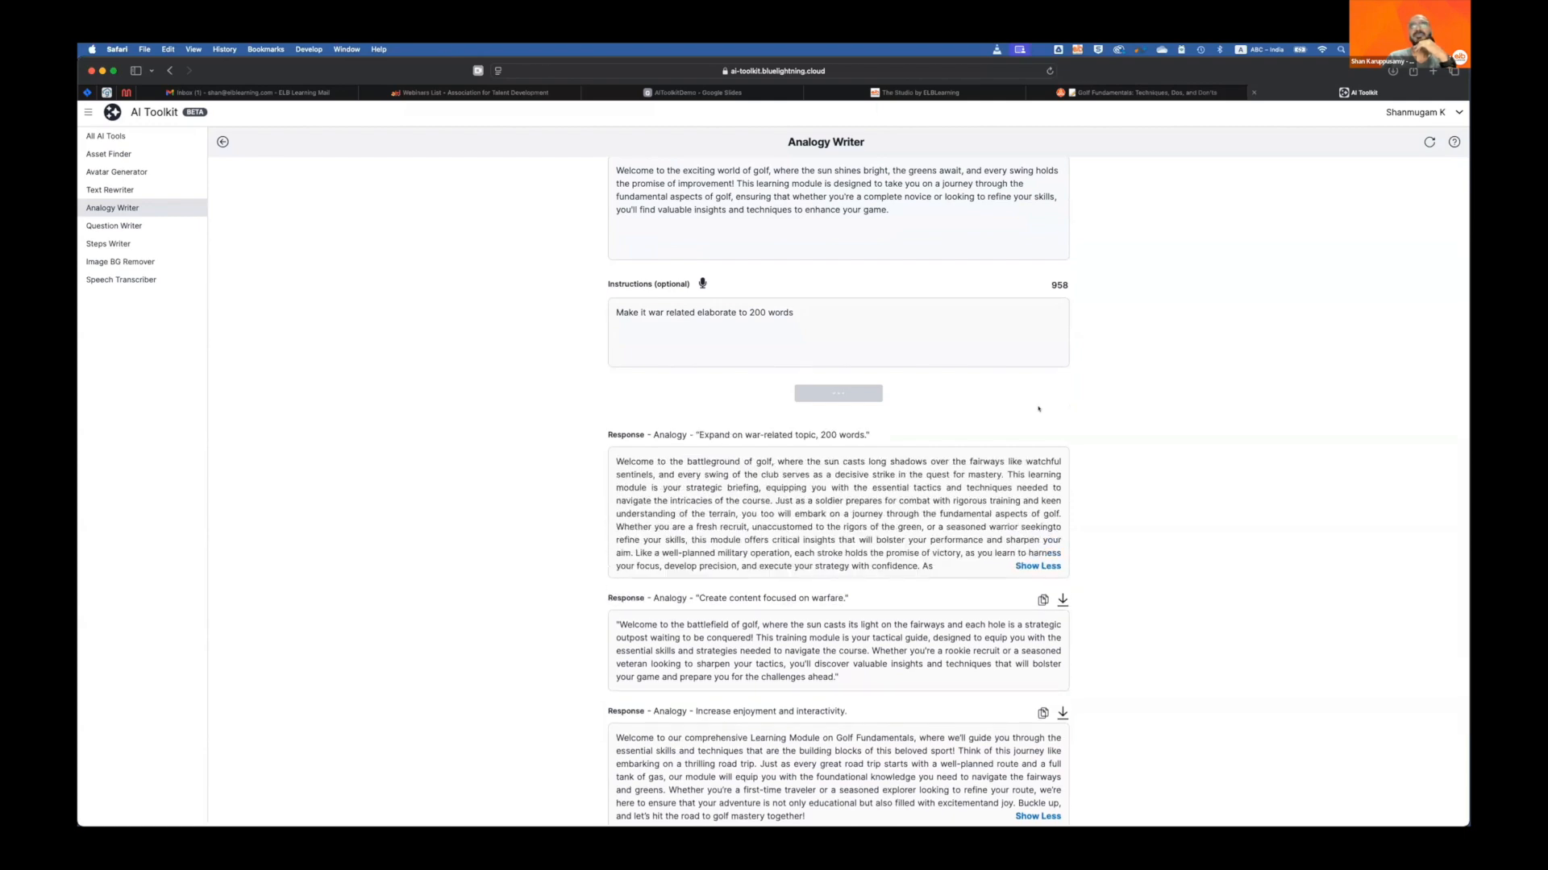
Step: Compare the generated analogy responses and copy the "Increase enjoyment and interactivity" one
scroll(967, 436, down, 3)
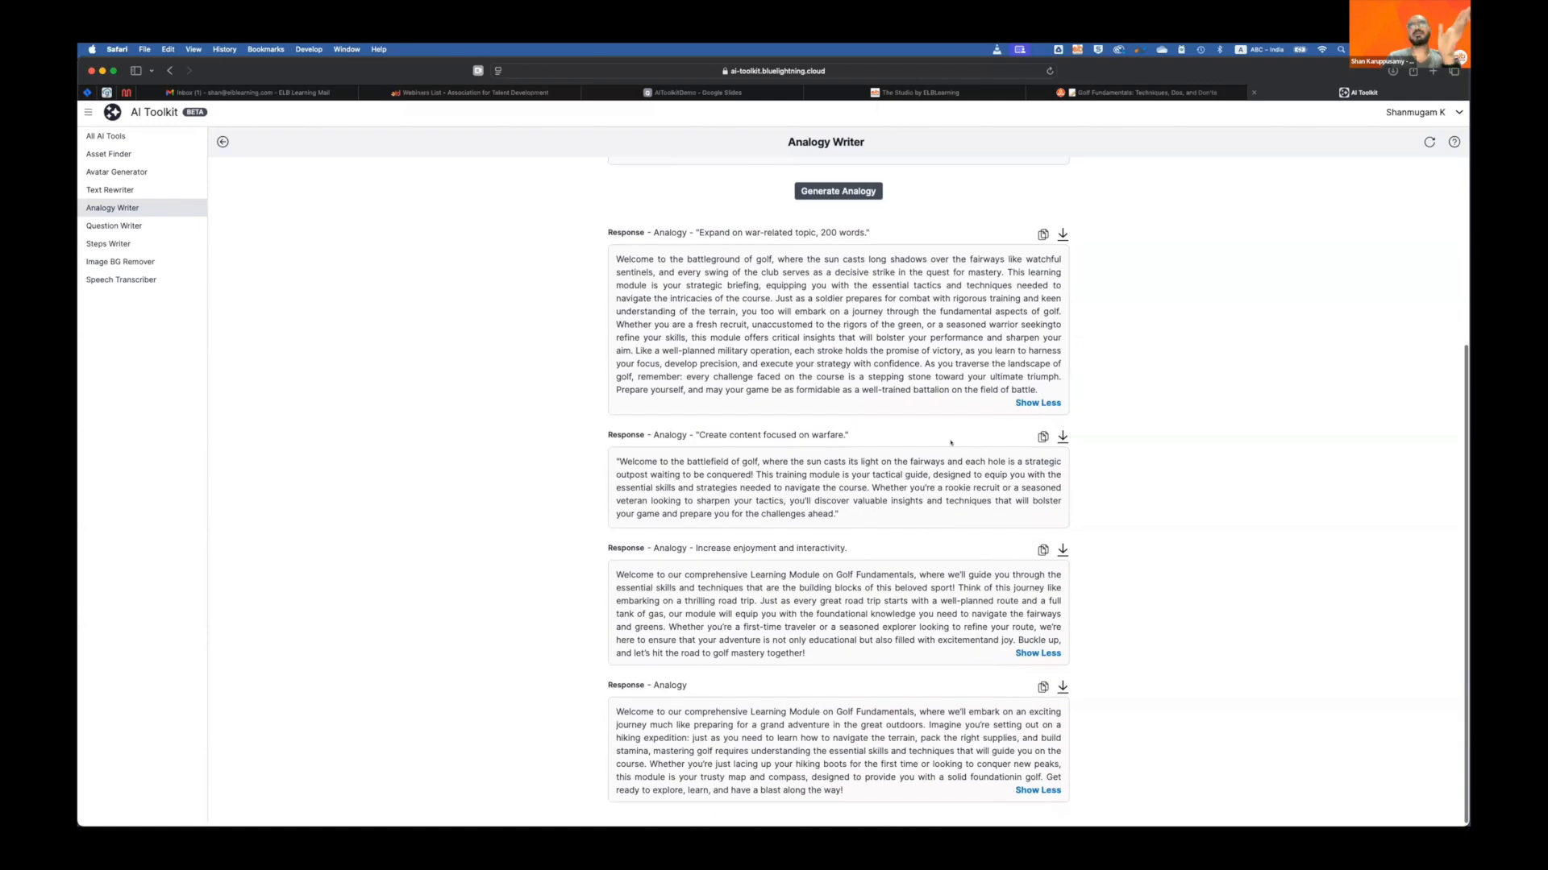
scroll(981, 450, up, 2)
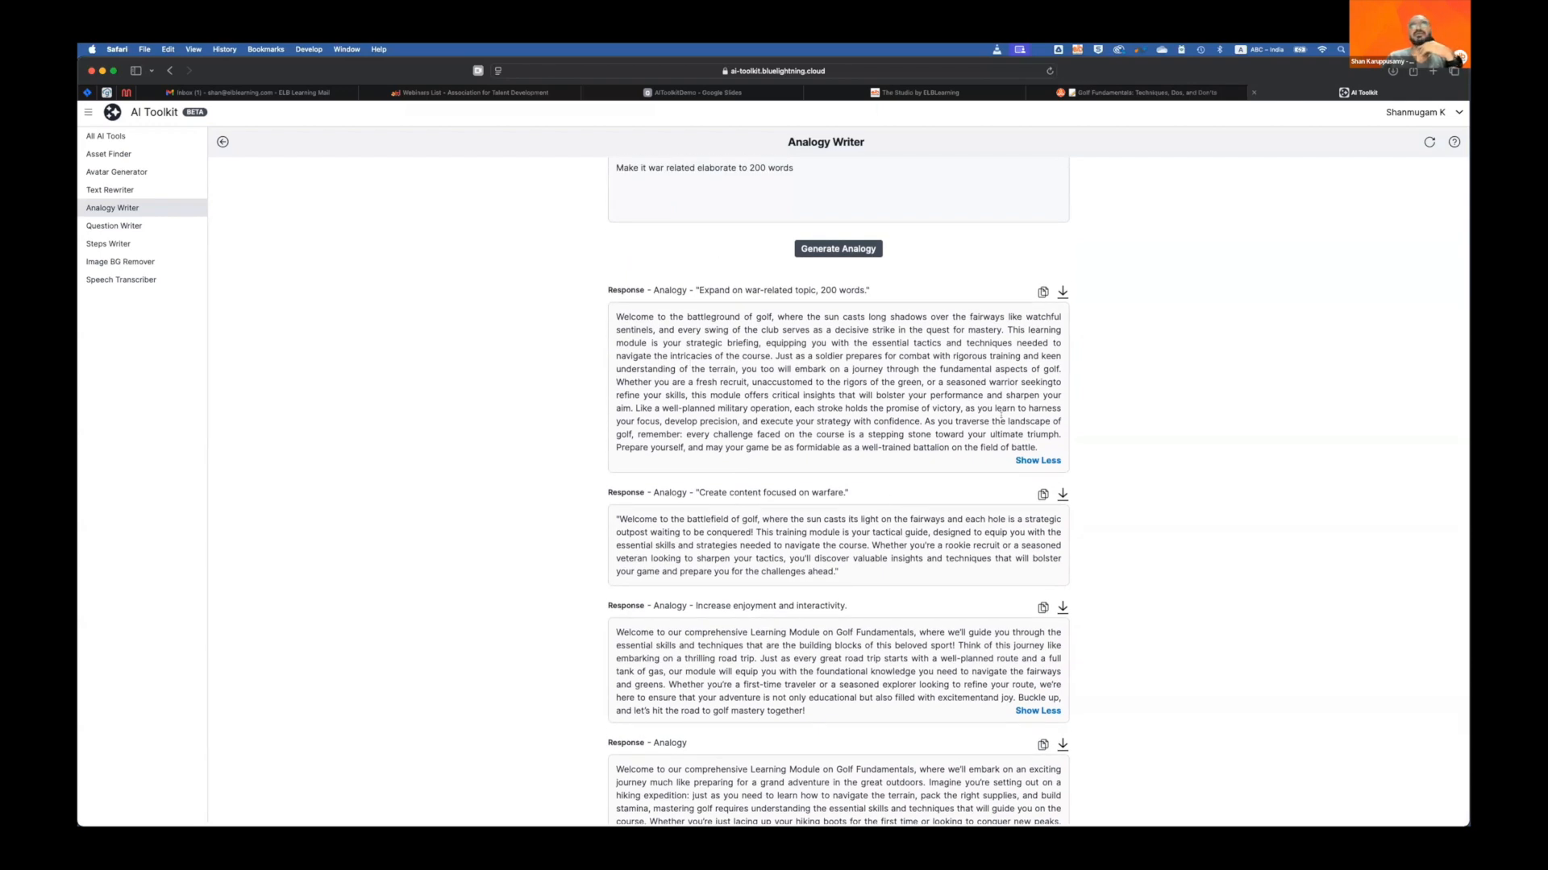
scroll(939, 415, down, 2)
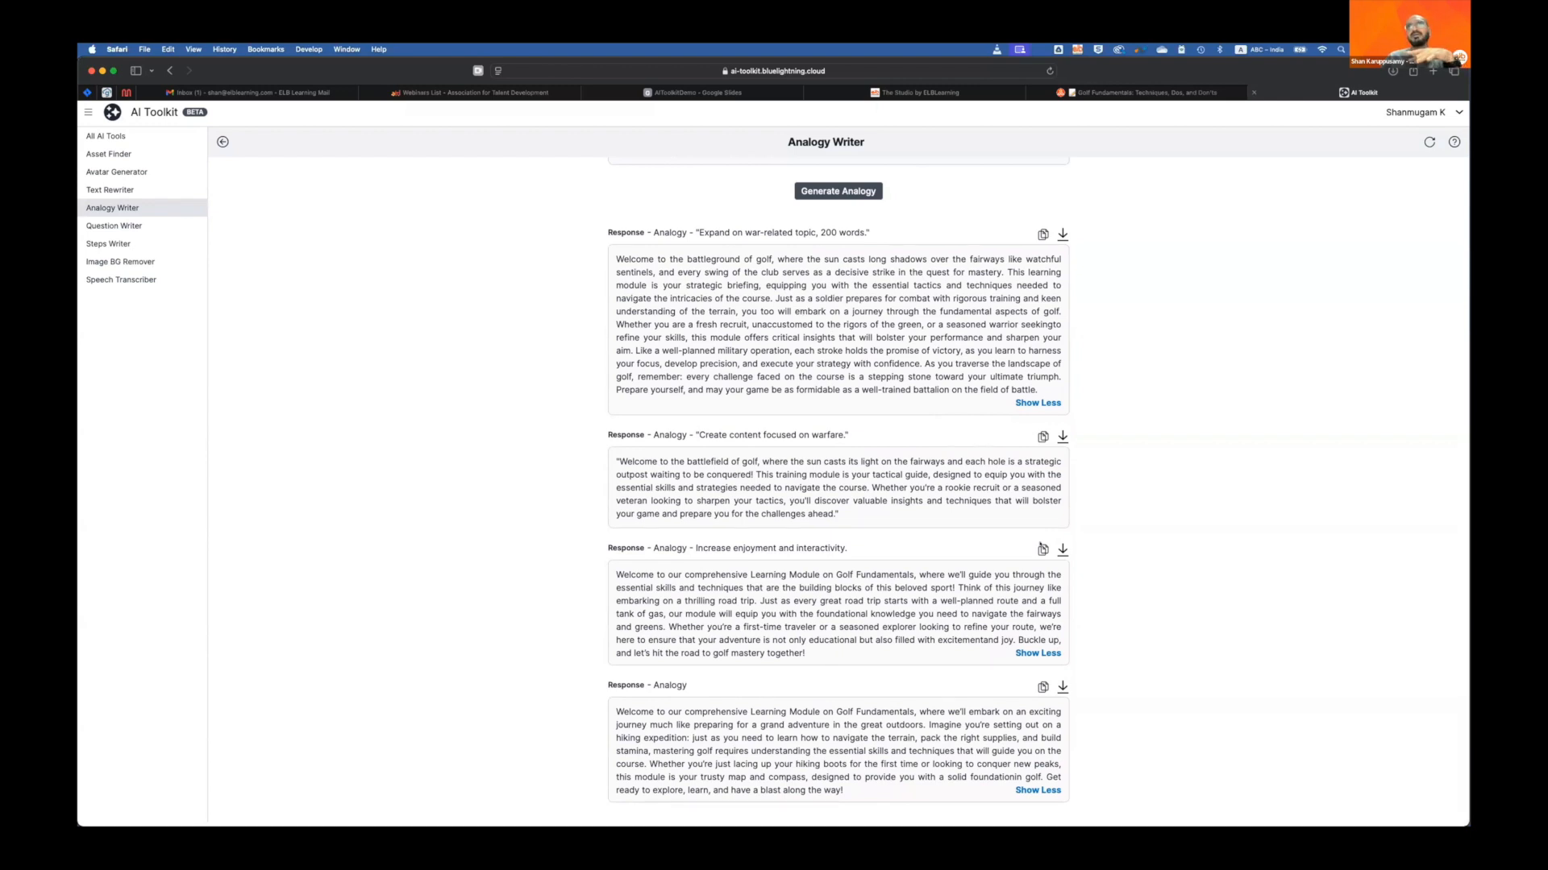
scroll(772, 539, up, 5)
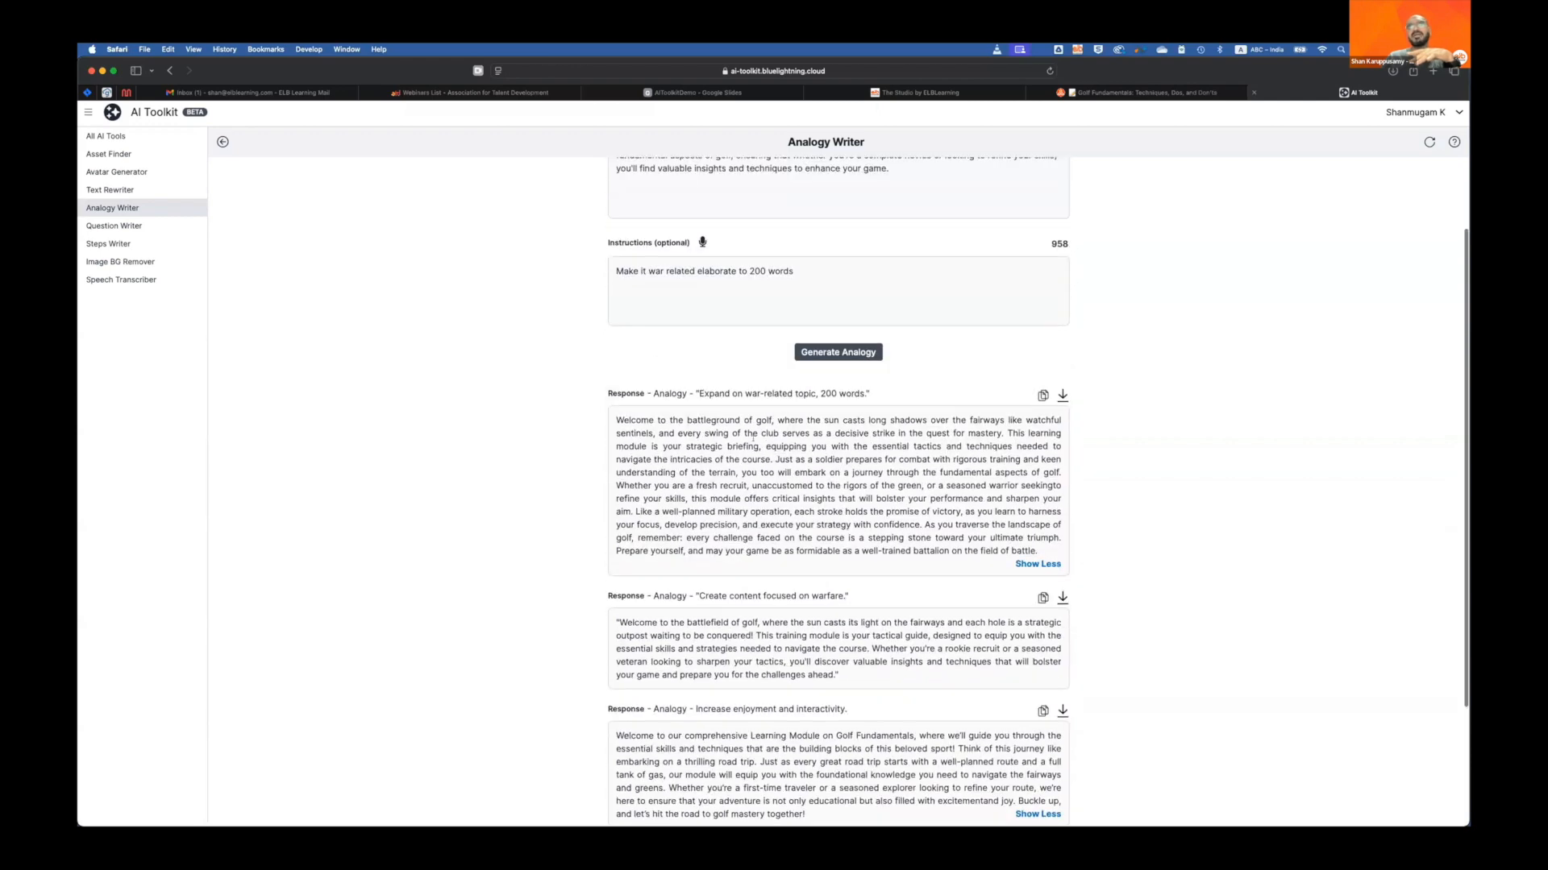
scroll(768, 458, down, 5)
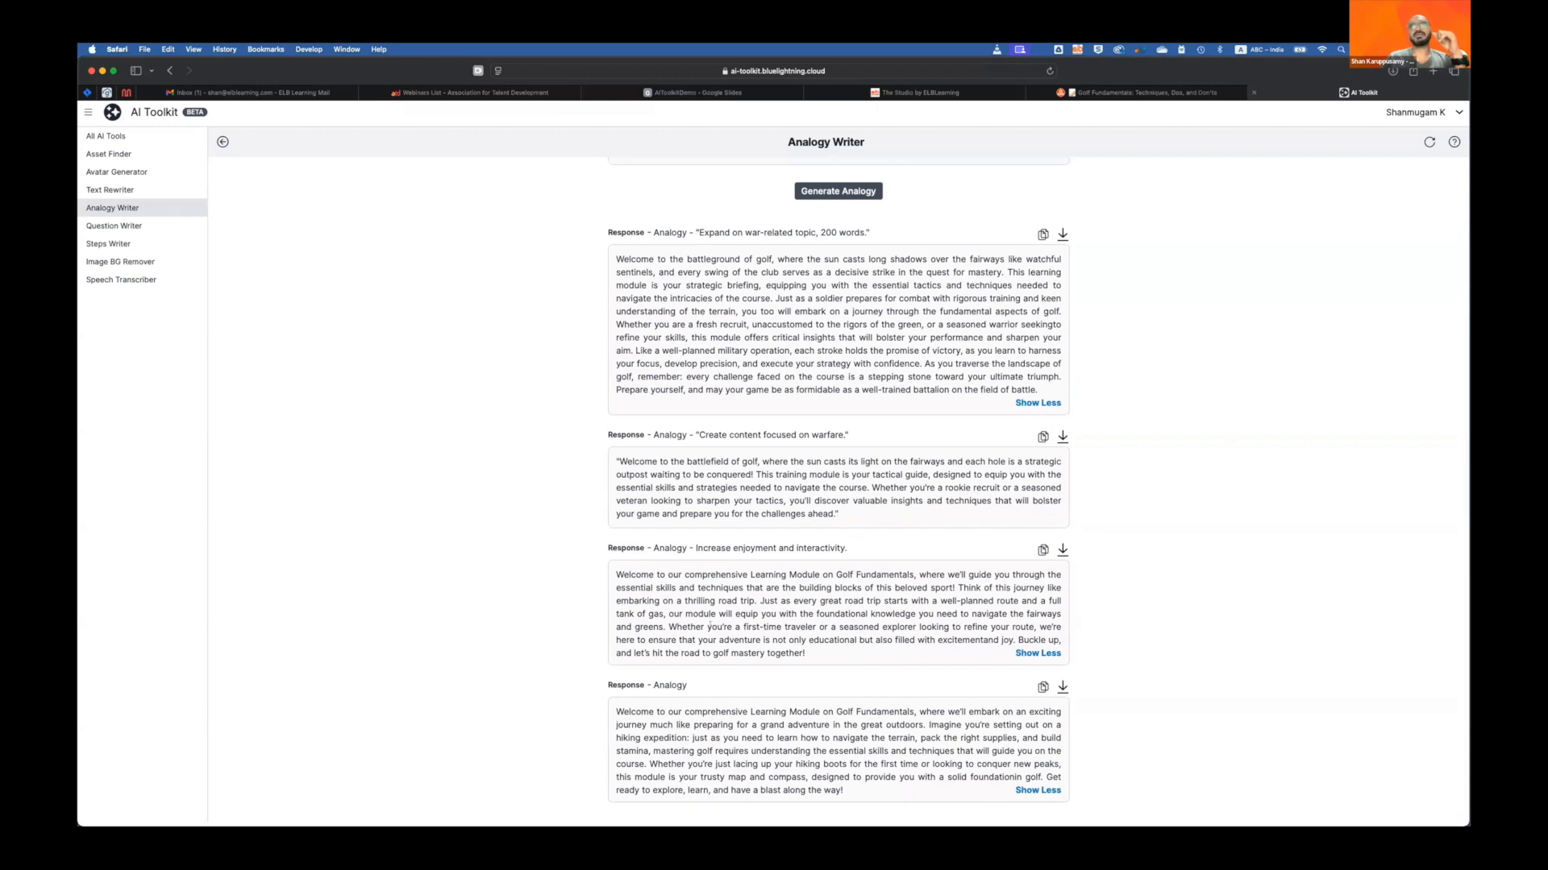
drag(805, 653, 630, 571)
click(1042, 550)
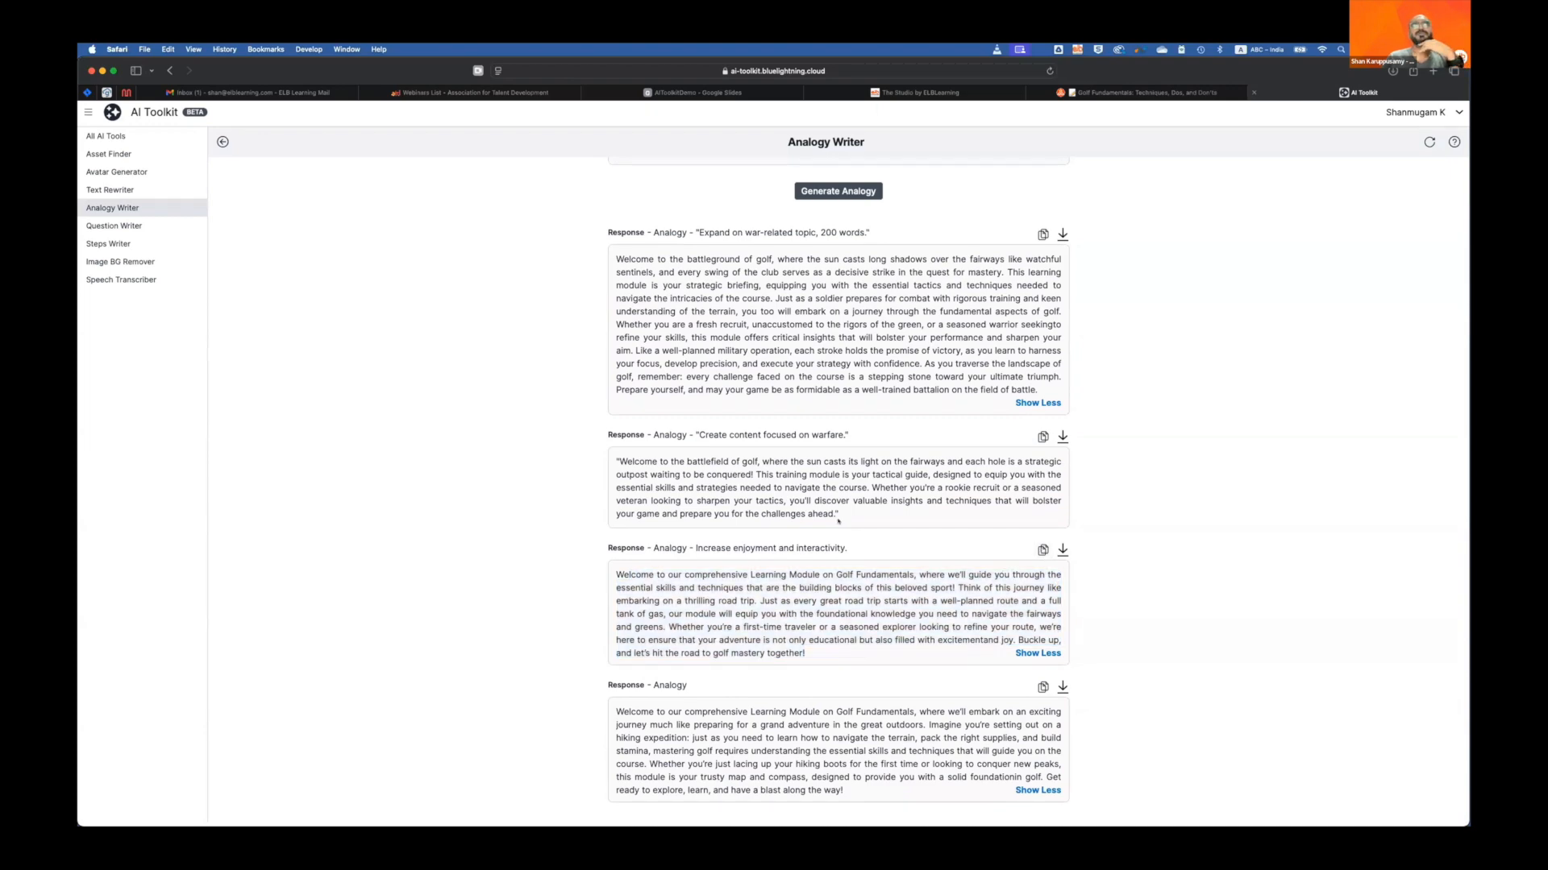
scroll(839, 520, up, 5)
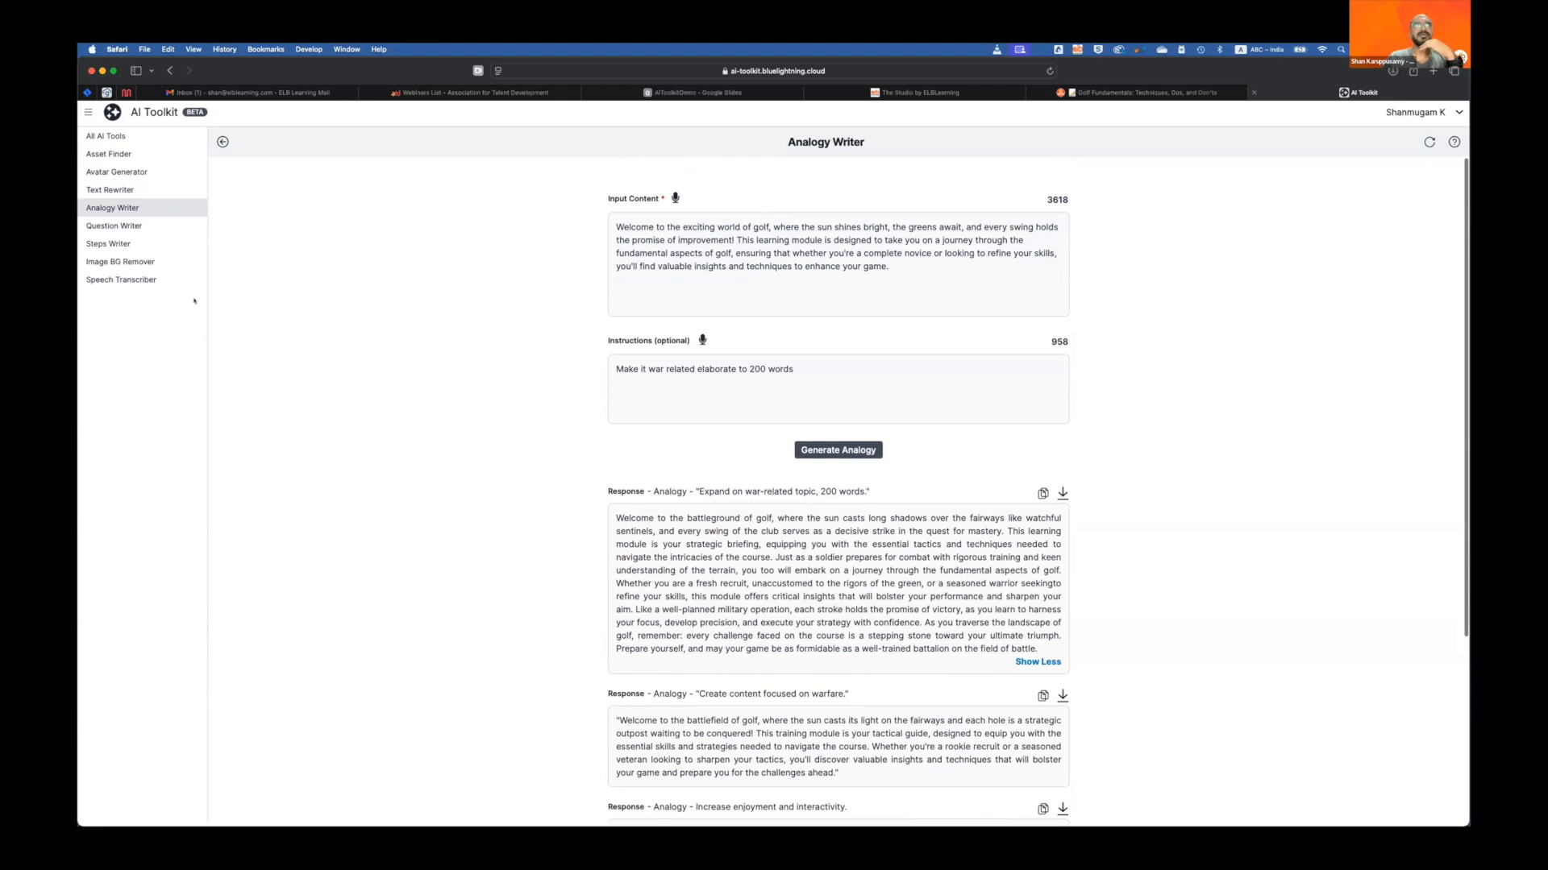
Step: Open the Question Writer and read through the golf fundamentals text already in its input content
click(114, 226)
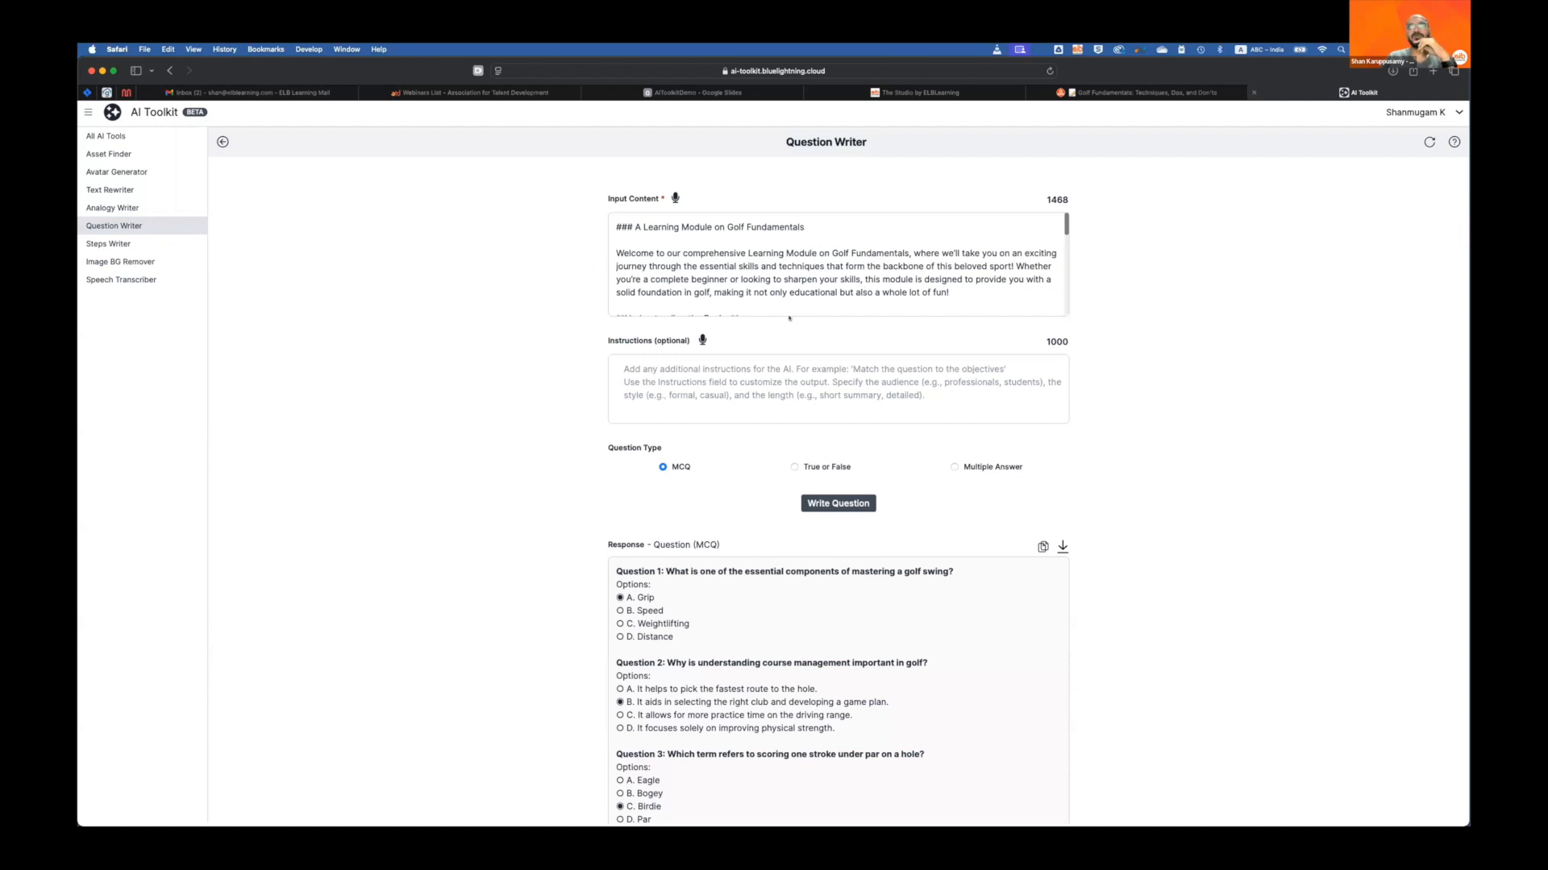
click(789, 276)
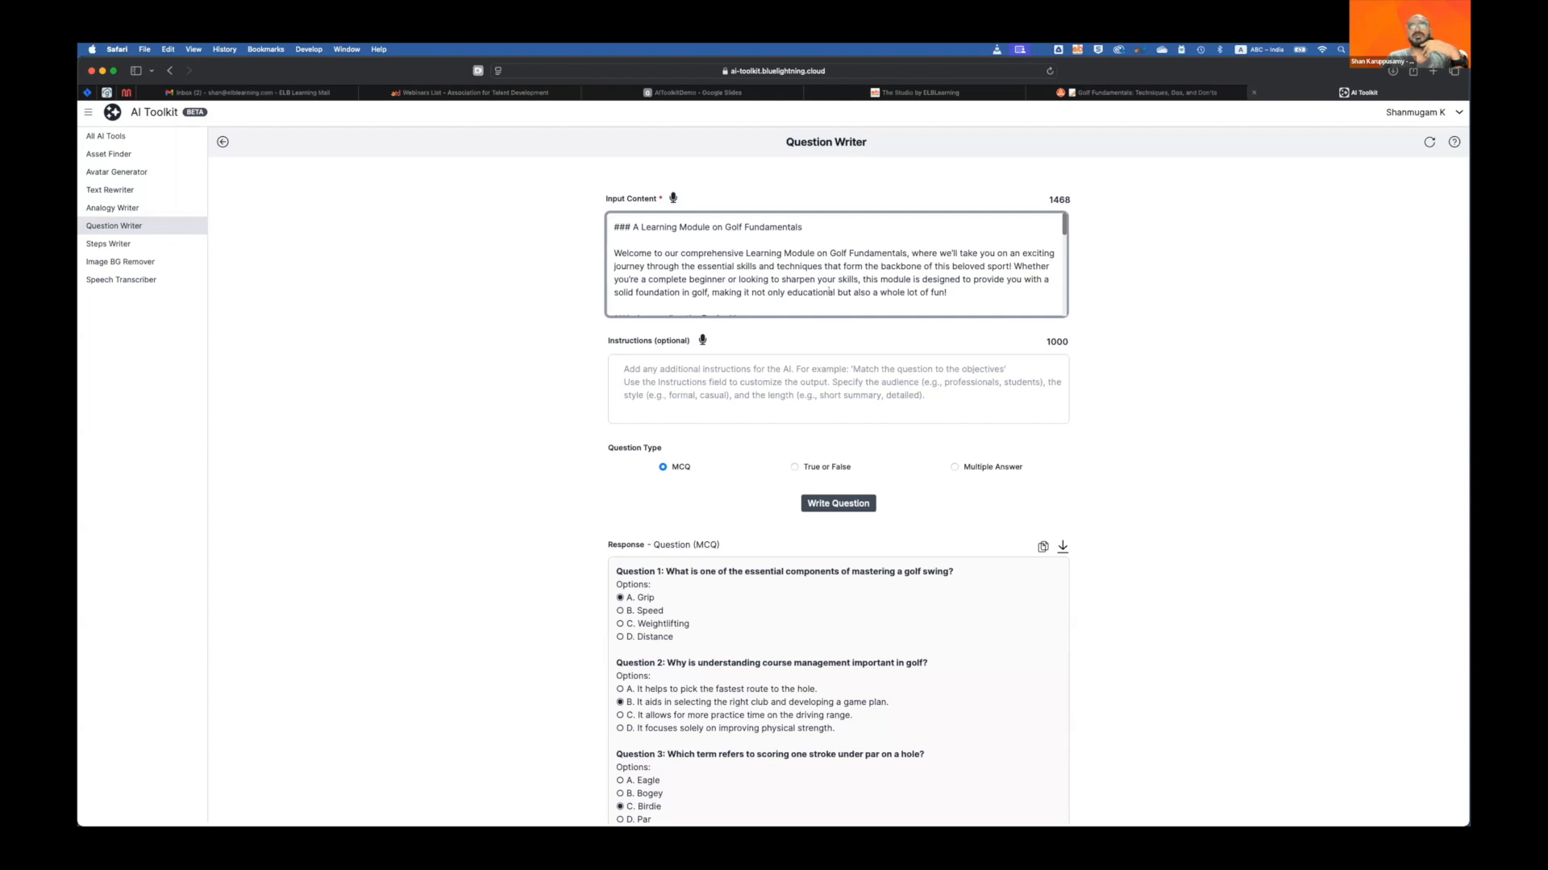
scroll(830, 292, down, 10)
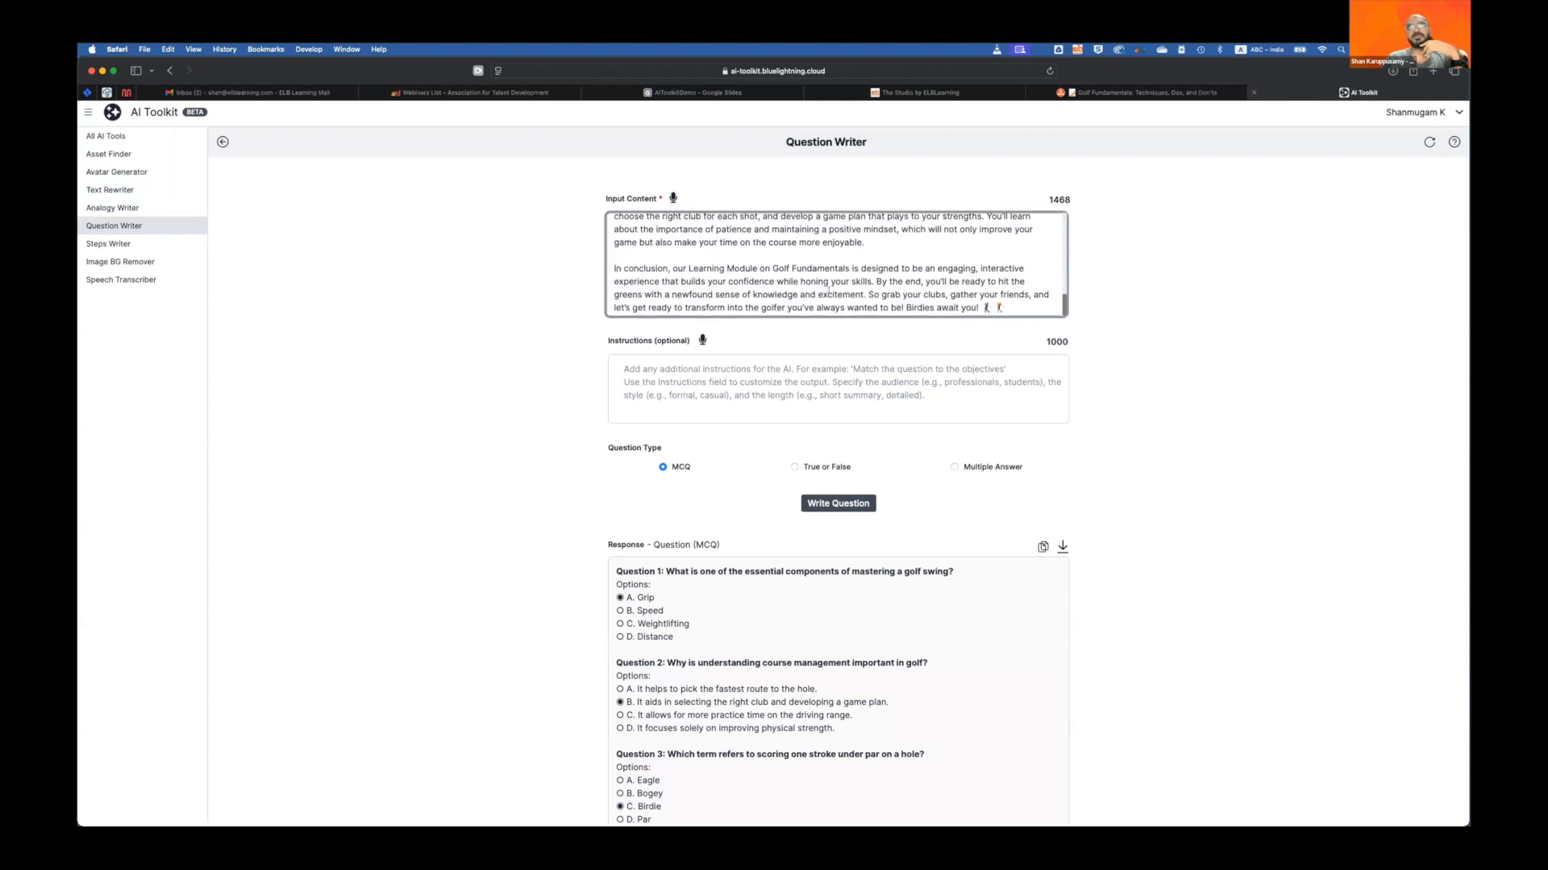
scroll(830, 292, down, 2)
scroll(830, 291, up, 6)
scroll(828, 289, up, 8)
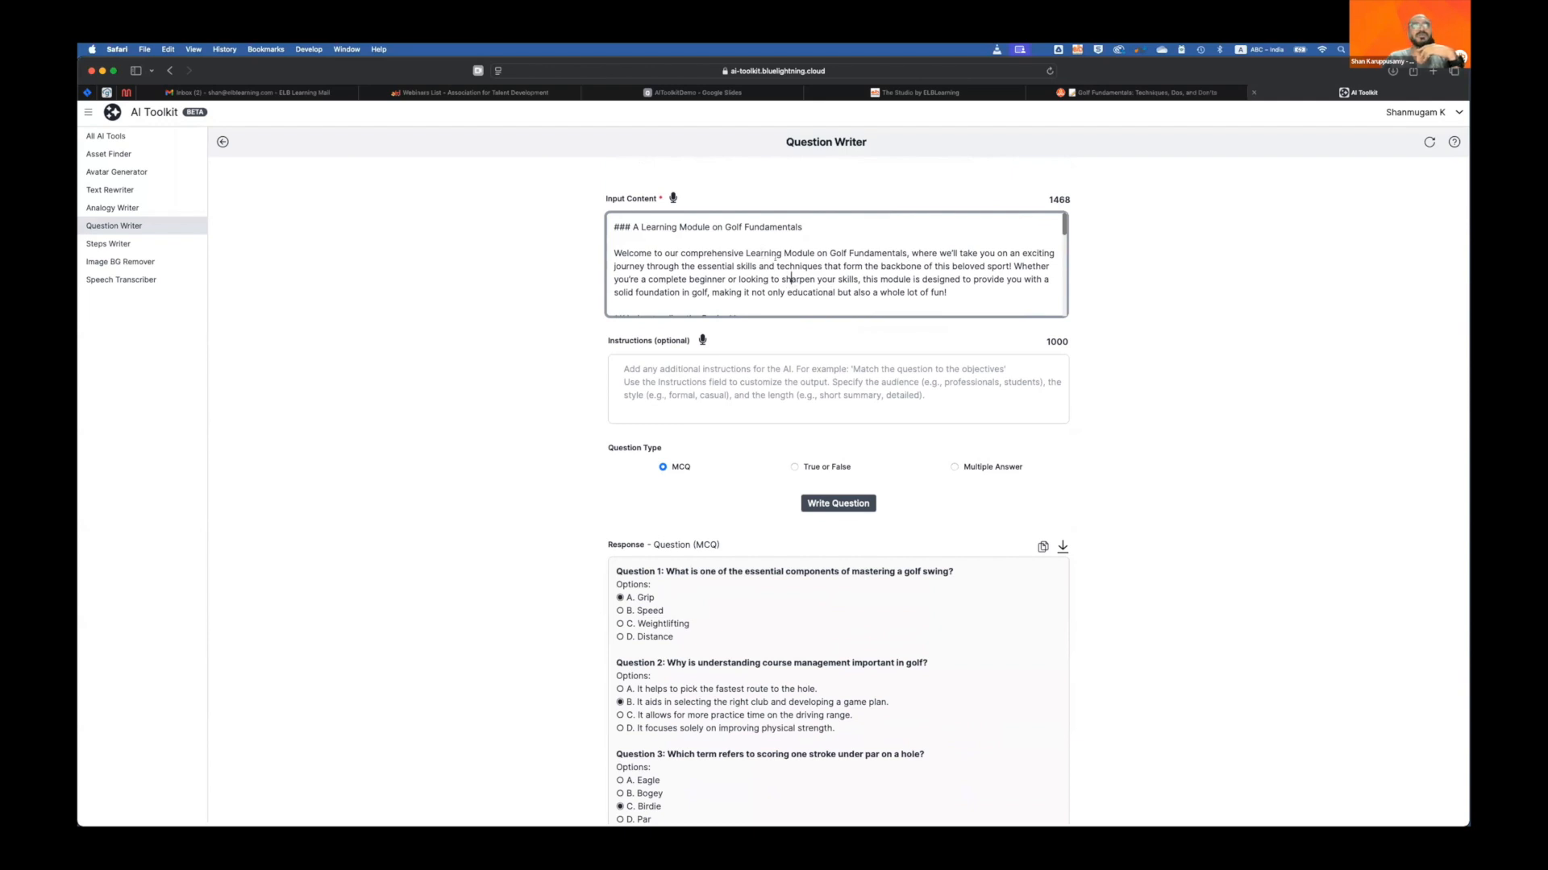
Step: Replace the Question Writer's input content with the full "Swinging into Success!" response copied from the Text Rewriter
click(122, 190)
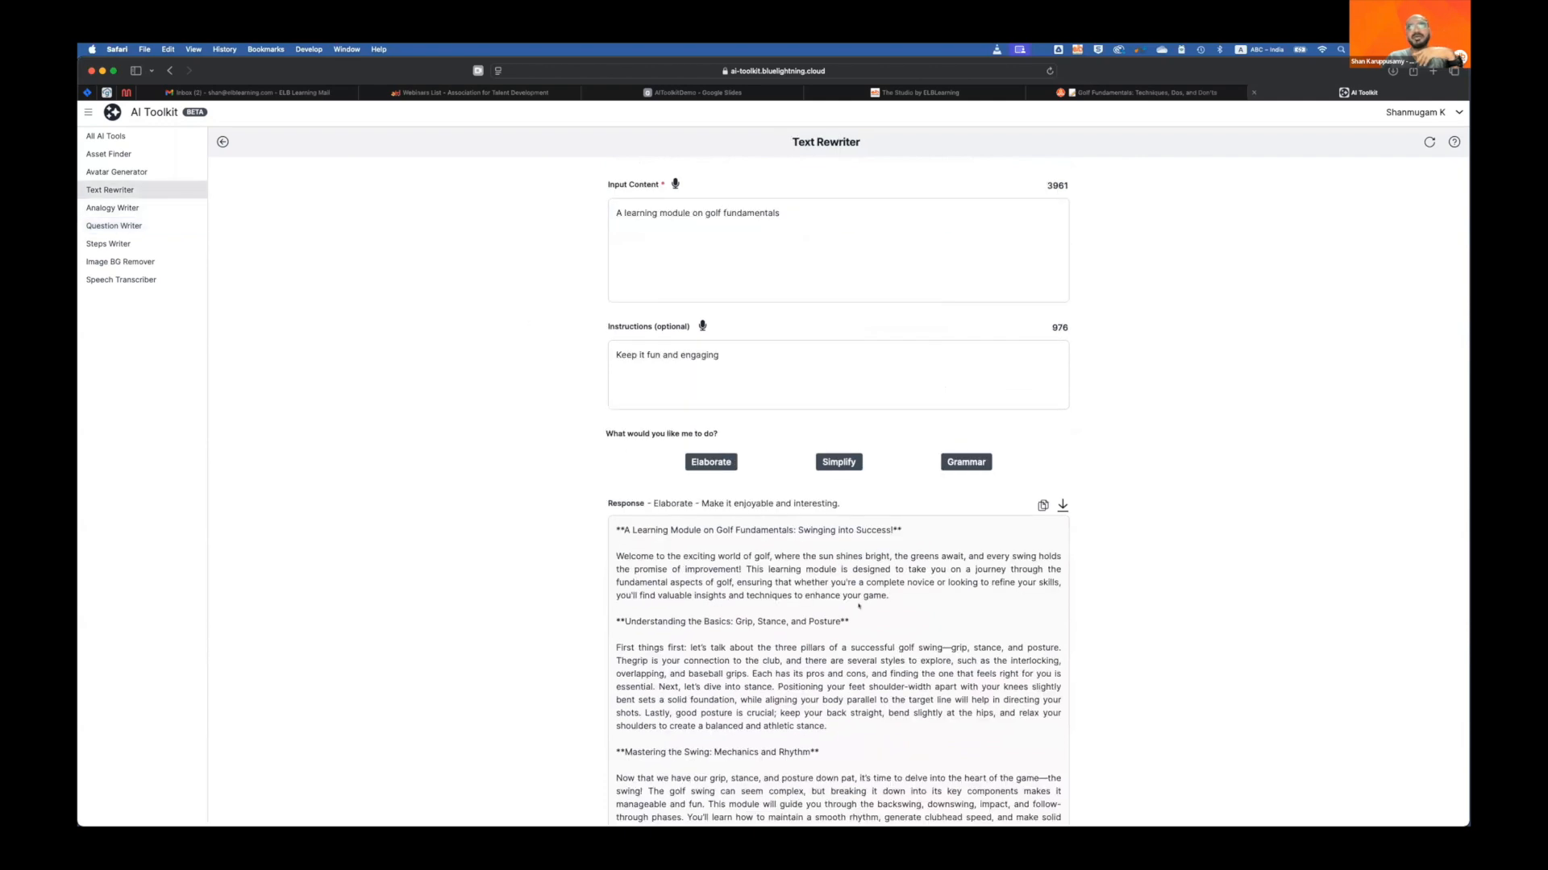
scroll(728, 622, down, 8)
scroll(728, 622, up, 2)
scroll(728, 610, up, 1)
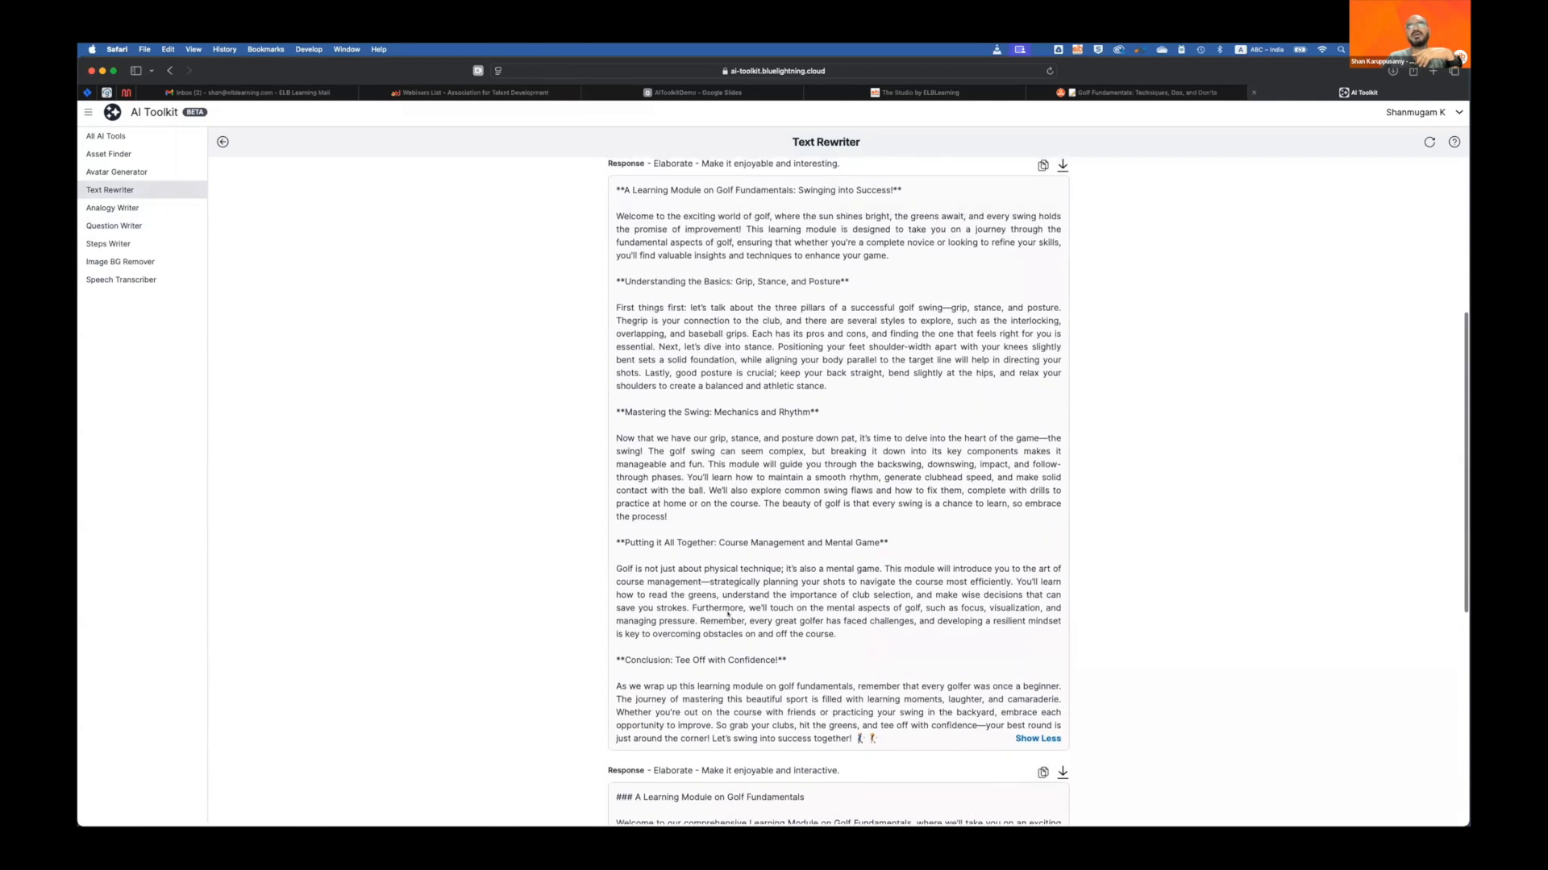
click(117, 226)
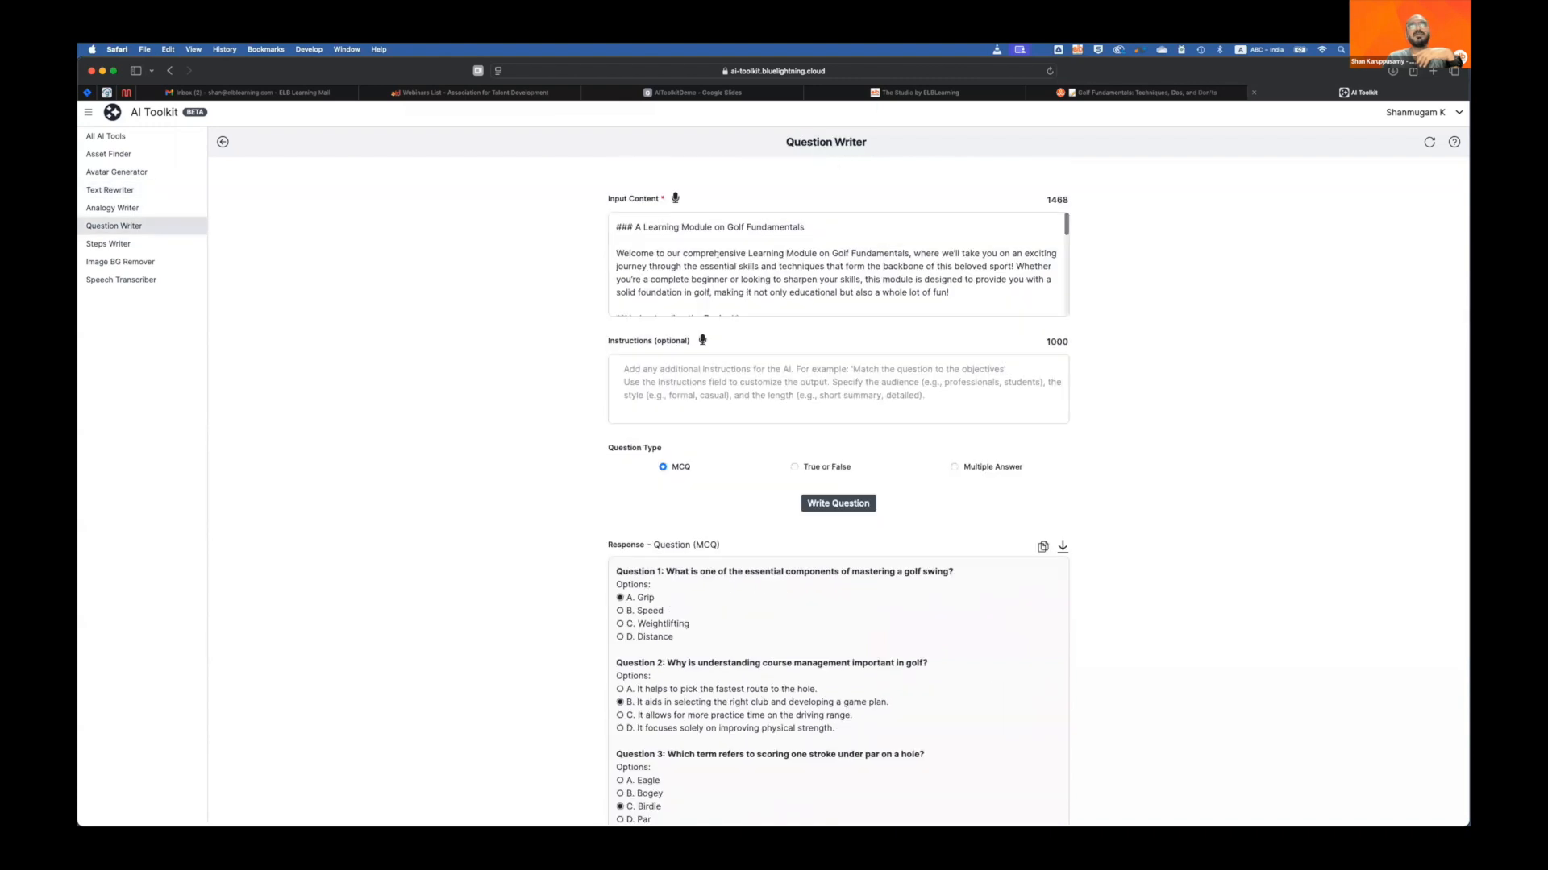
click(758, 264)
key(super+a)
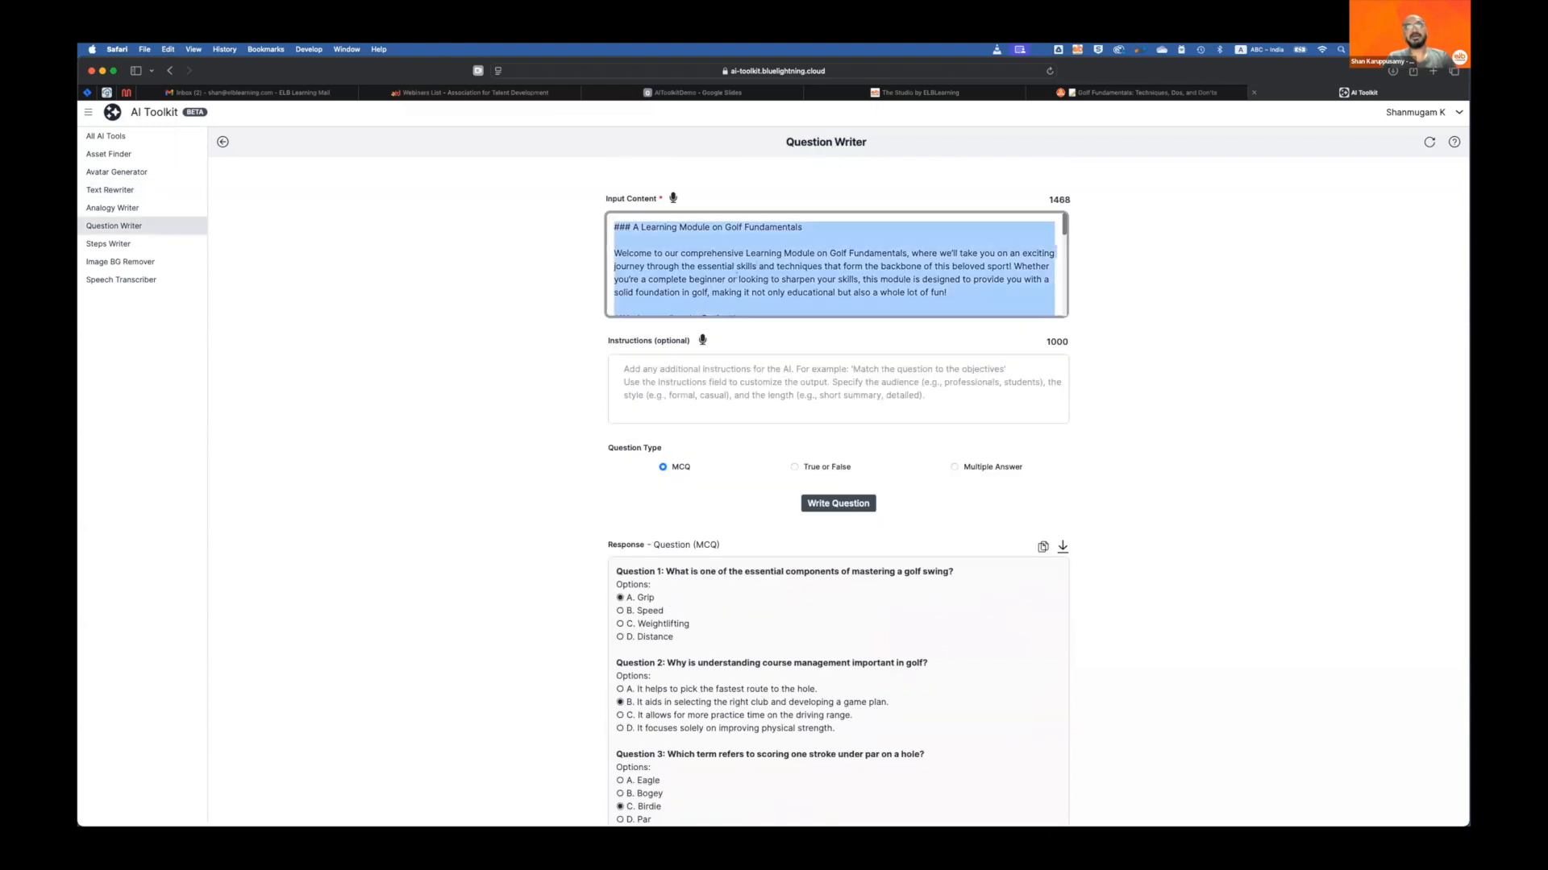
key(super+v)
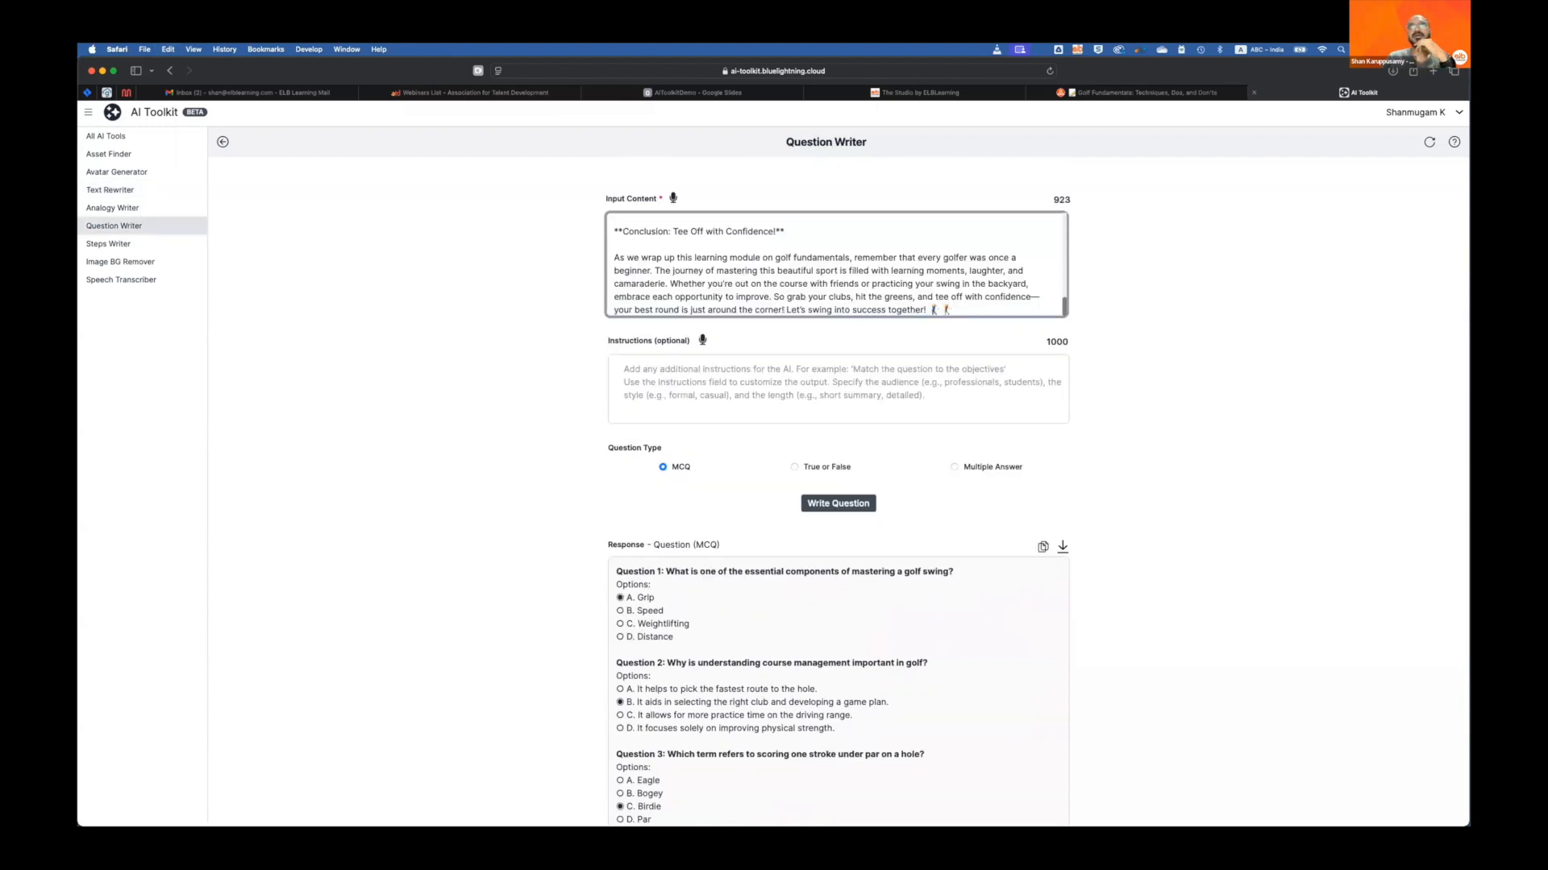
Step: Leave the instructions empty and generate MCQ questions from the pasted golf module text
scroll(832, 274, down, 2)
scroll(832, 274, up, 2)
click(670, 370)
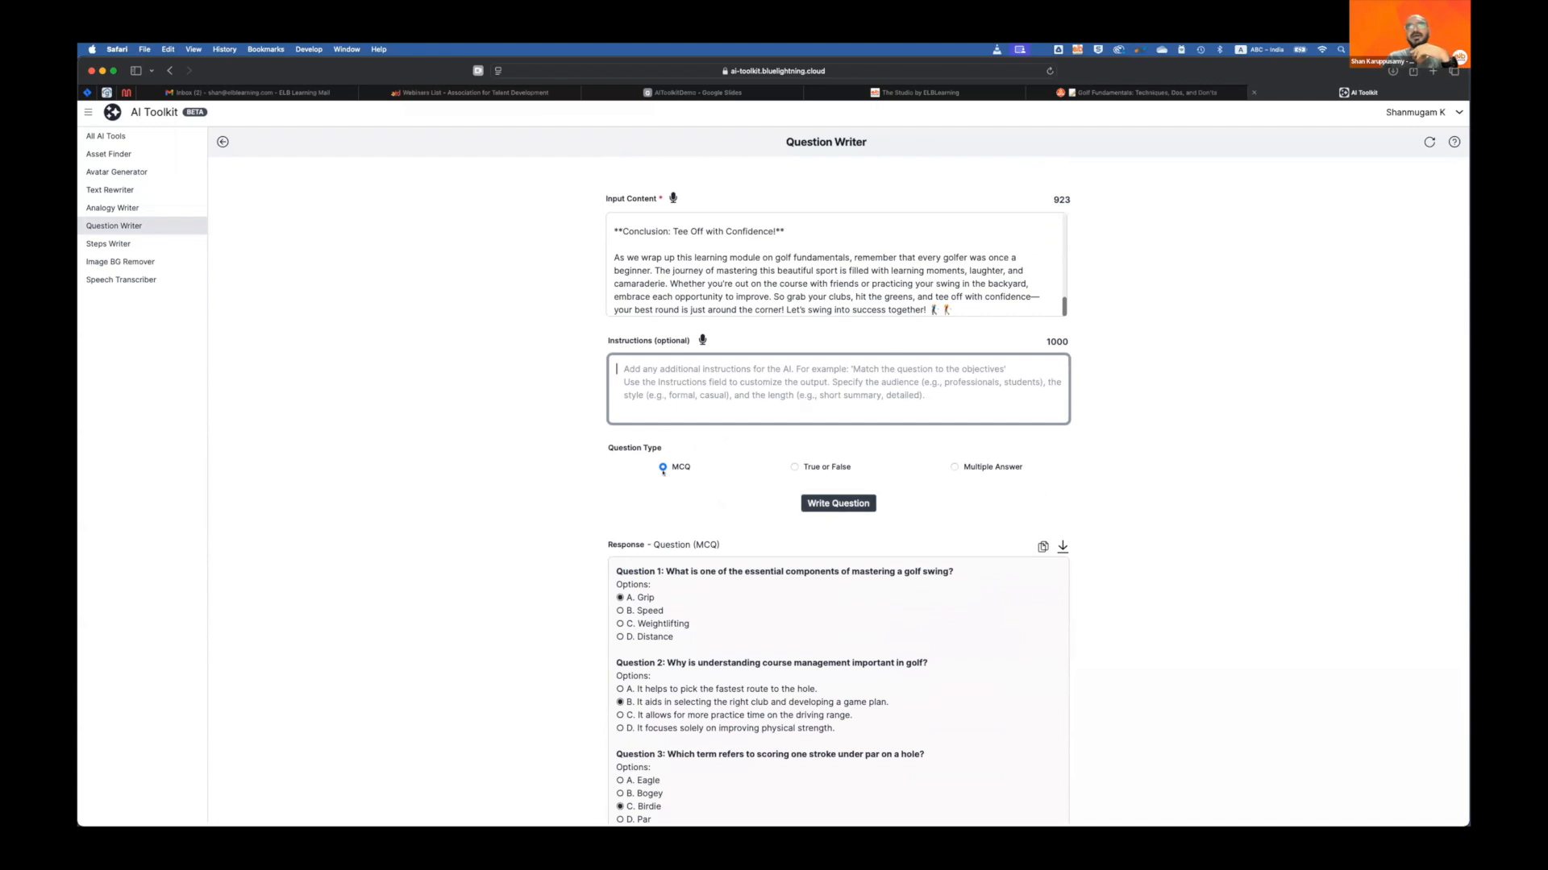
click(835, 503)
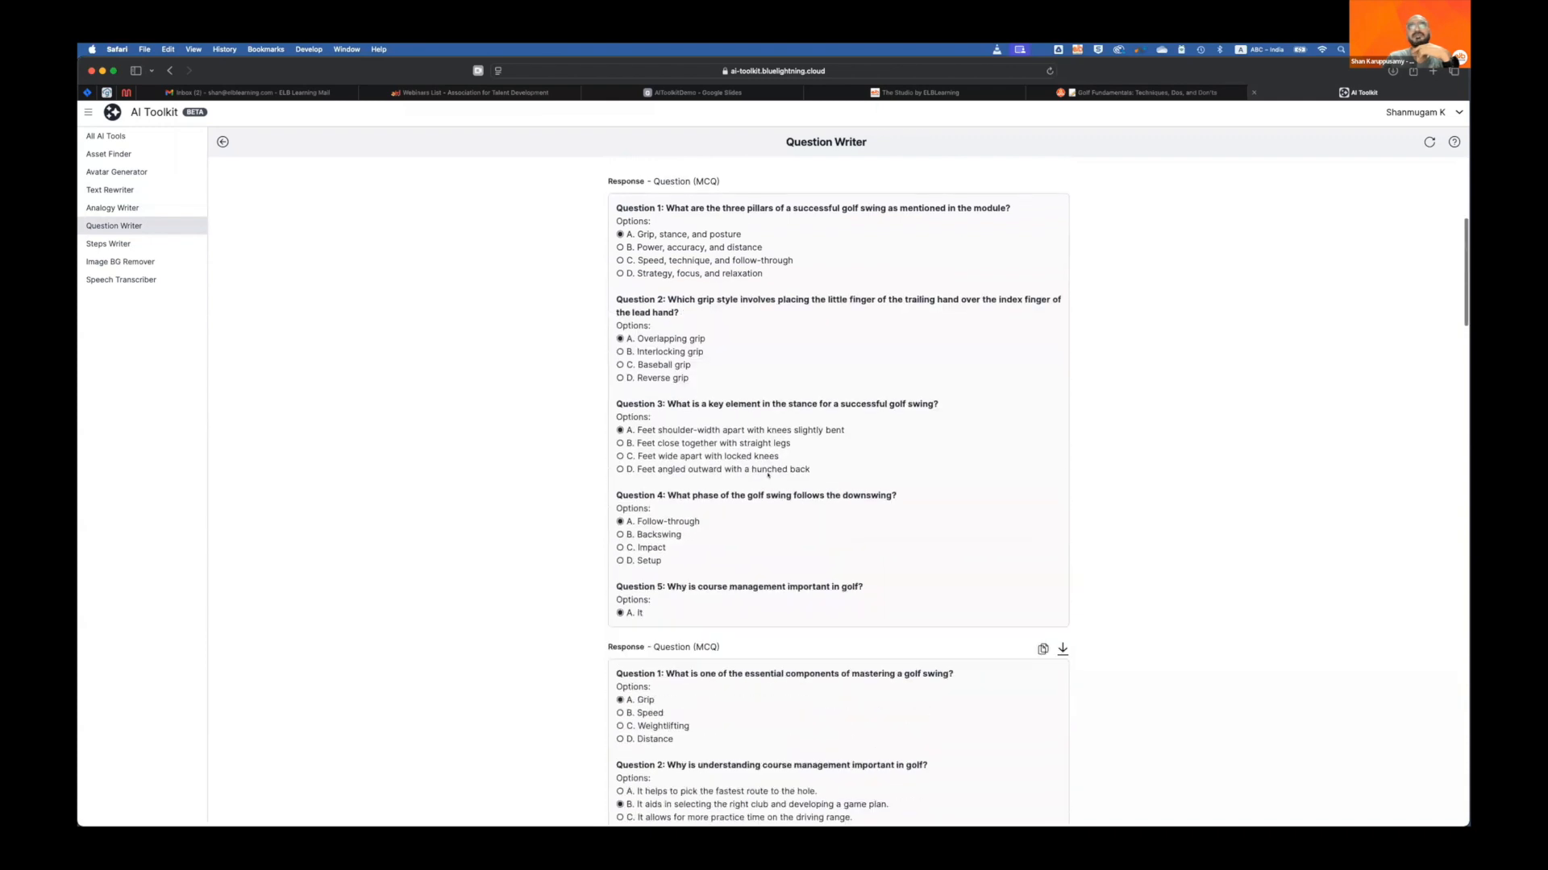
Step: Examine the newly generated multiple-choice golf questions, including their answer options and marked correct answers
scroll(768, 476, down, 2)
scroll(768, 476, up, 2)
scroll(768, 475, down, 1)
scroll(768, 476, down, 3)
scroll(769, 475, up, 3)
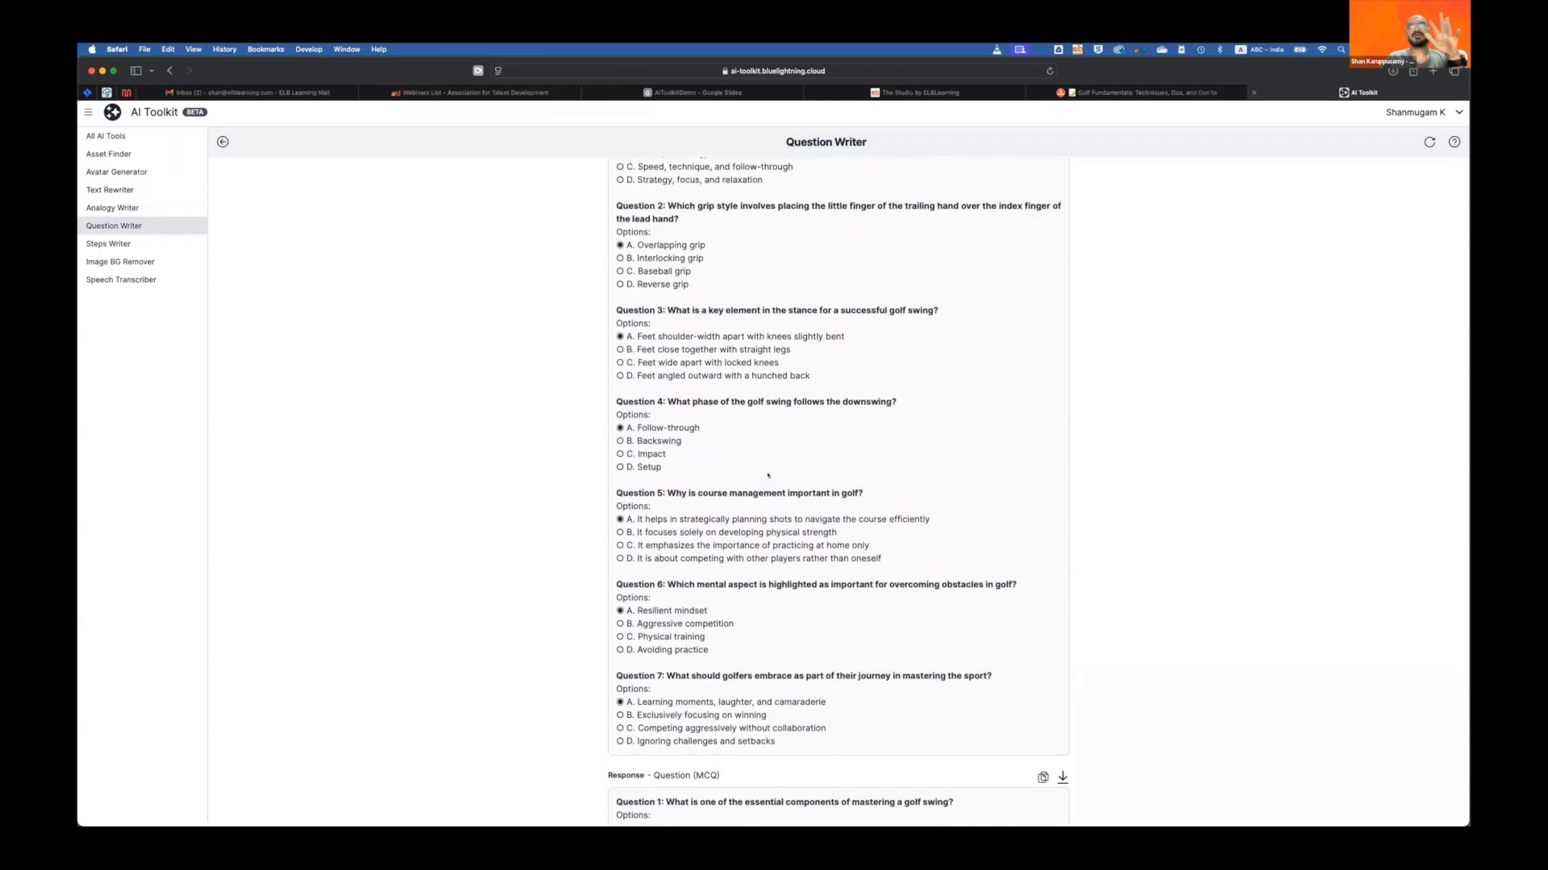
scroll(768, 475, up, 2)
scroll(769, 475, up, 1)
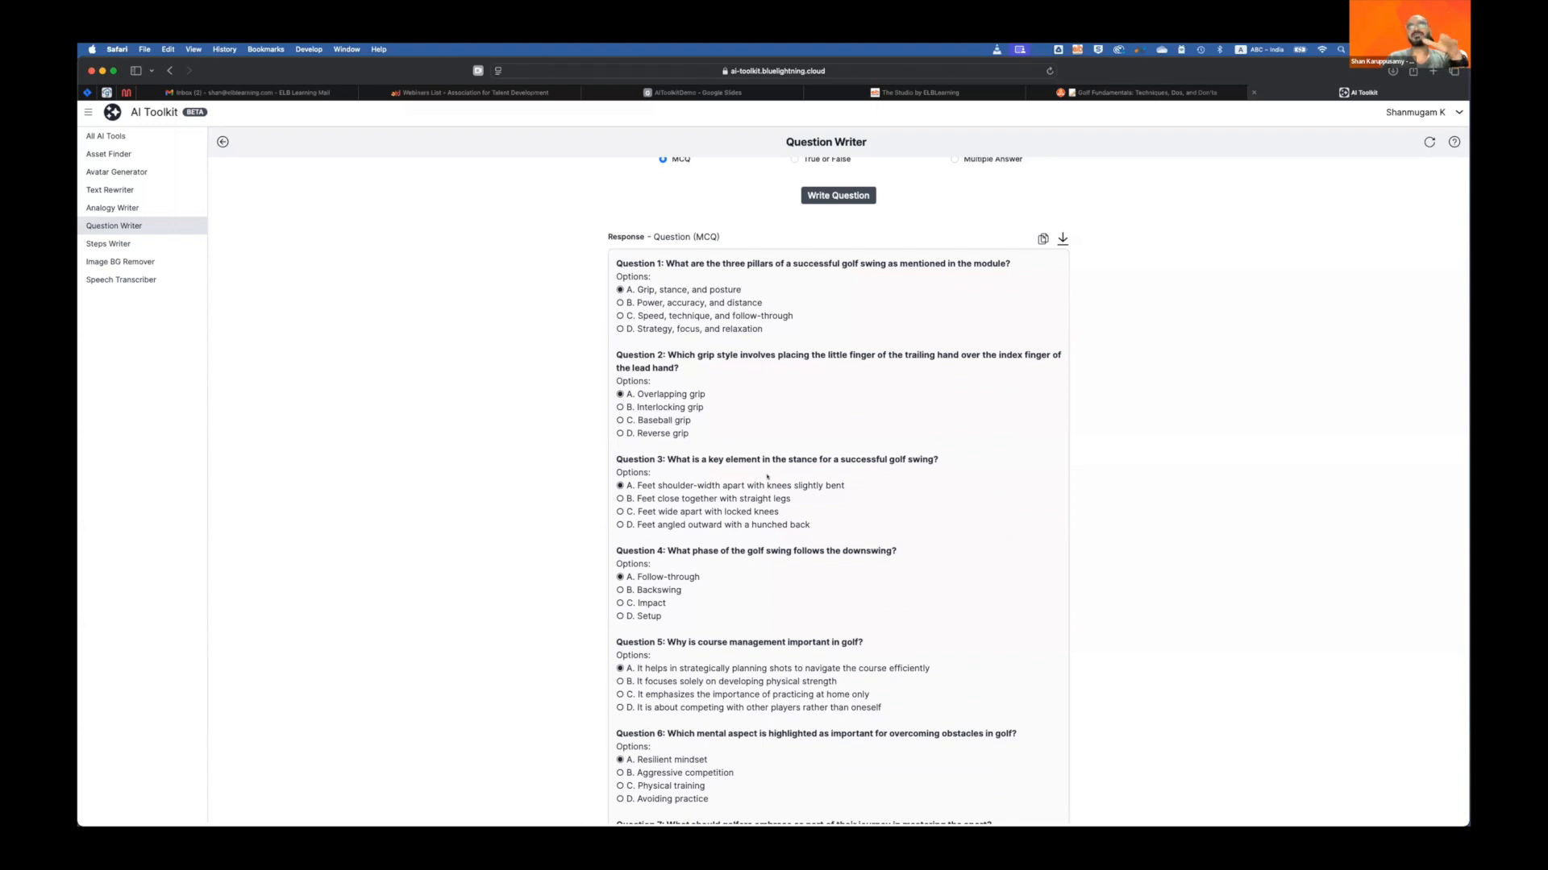
scroll(767, 477, down, 1)
scroll(767, 477, down, 4)
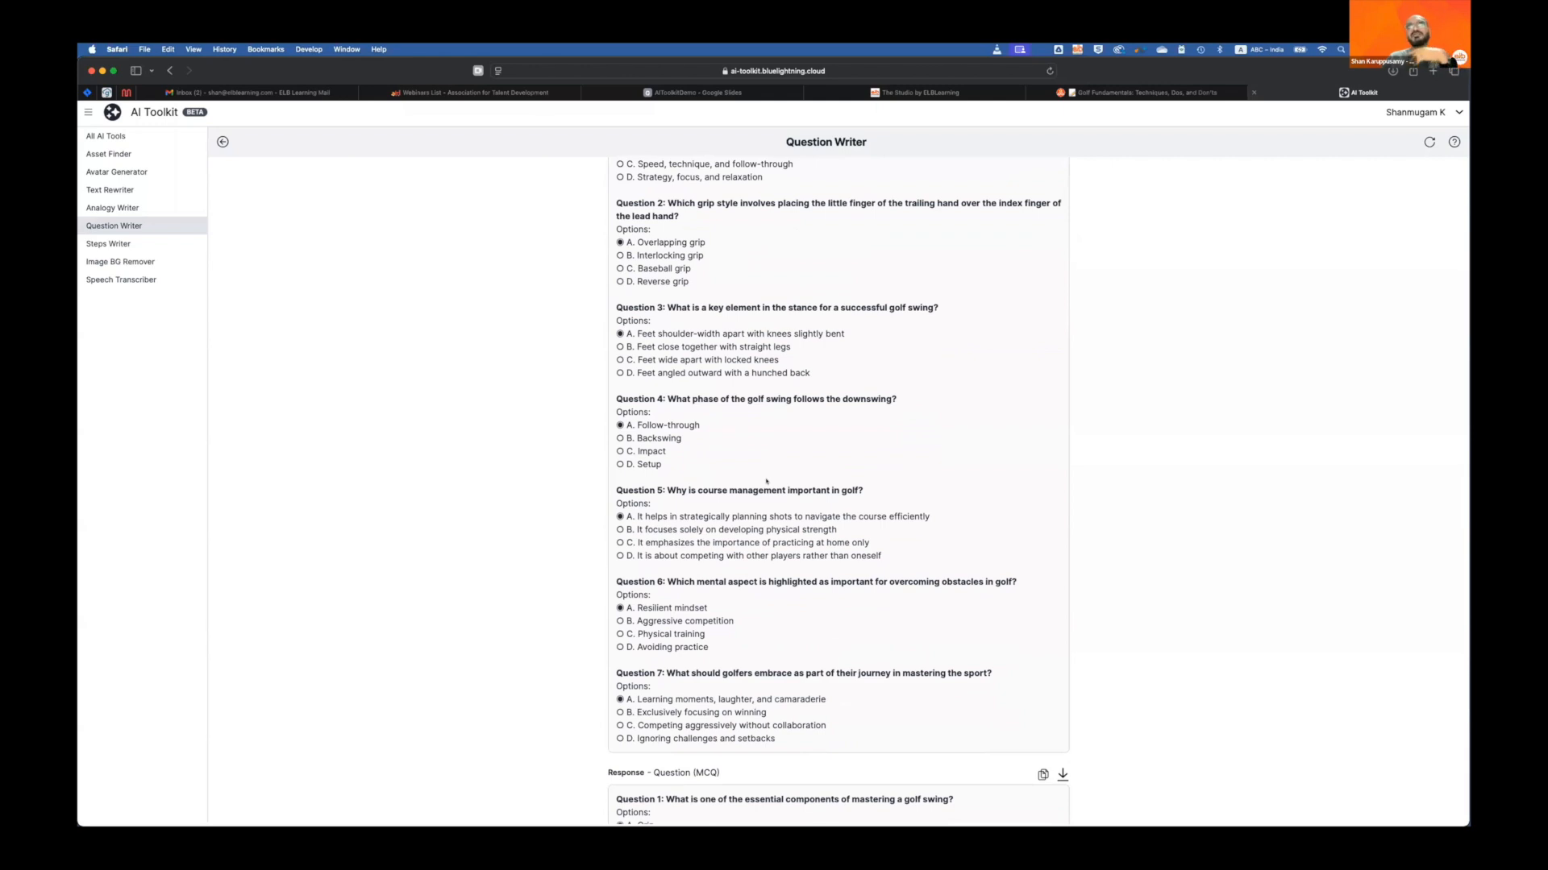
scroll(766, 482, up, 4)
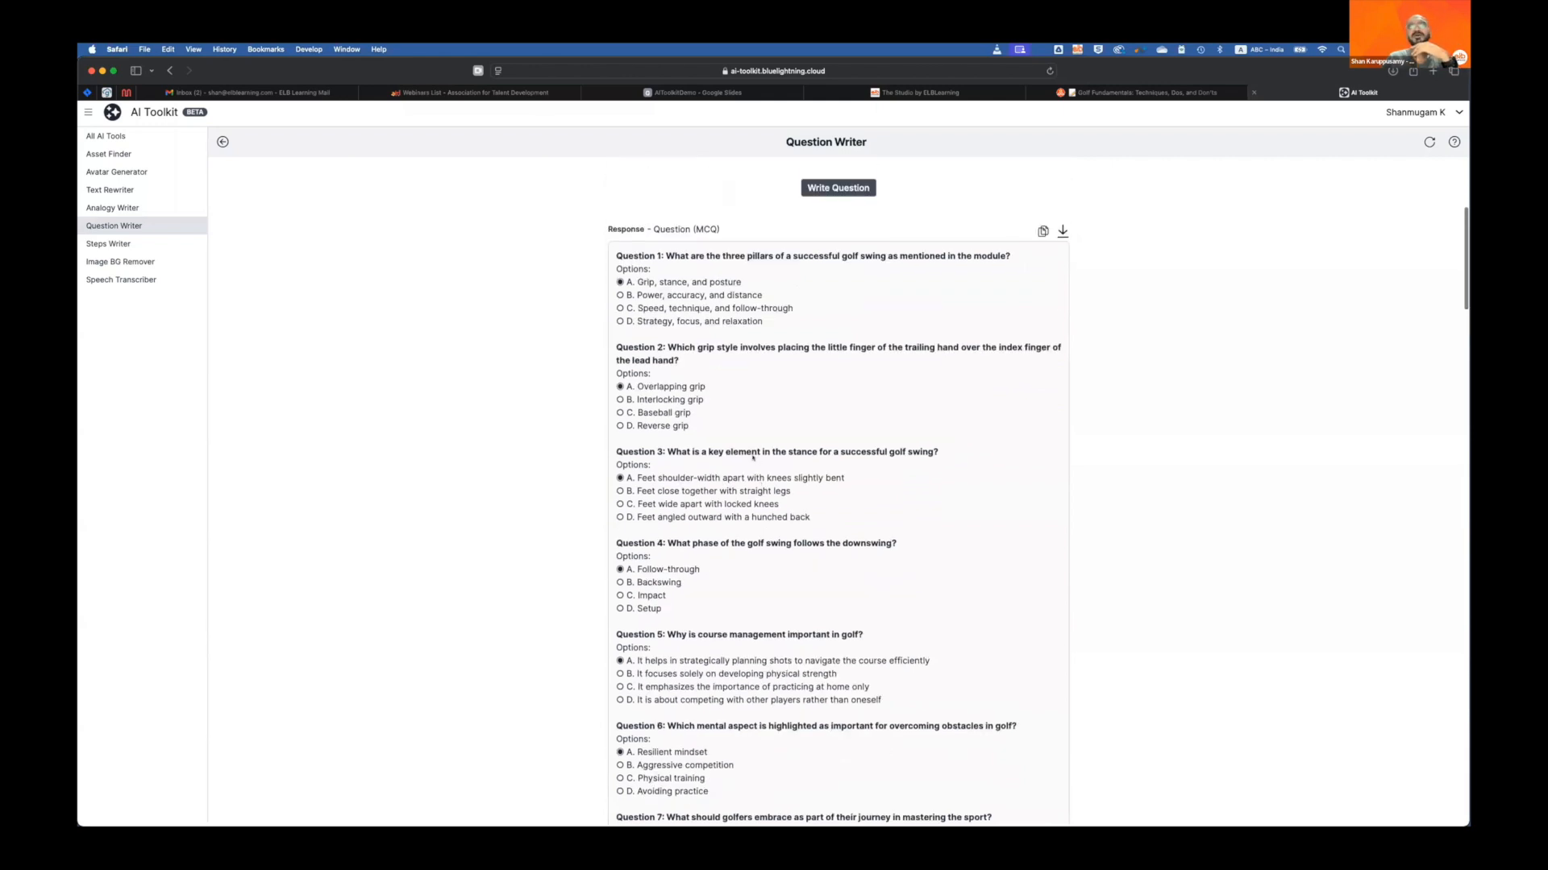
Step: Review the MCQ response alongside the Question Writer's optional instructions field and its question type choices
scroll(753, 457, down, 1)
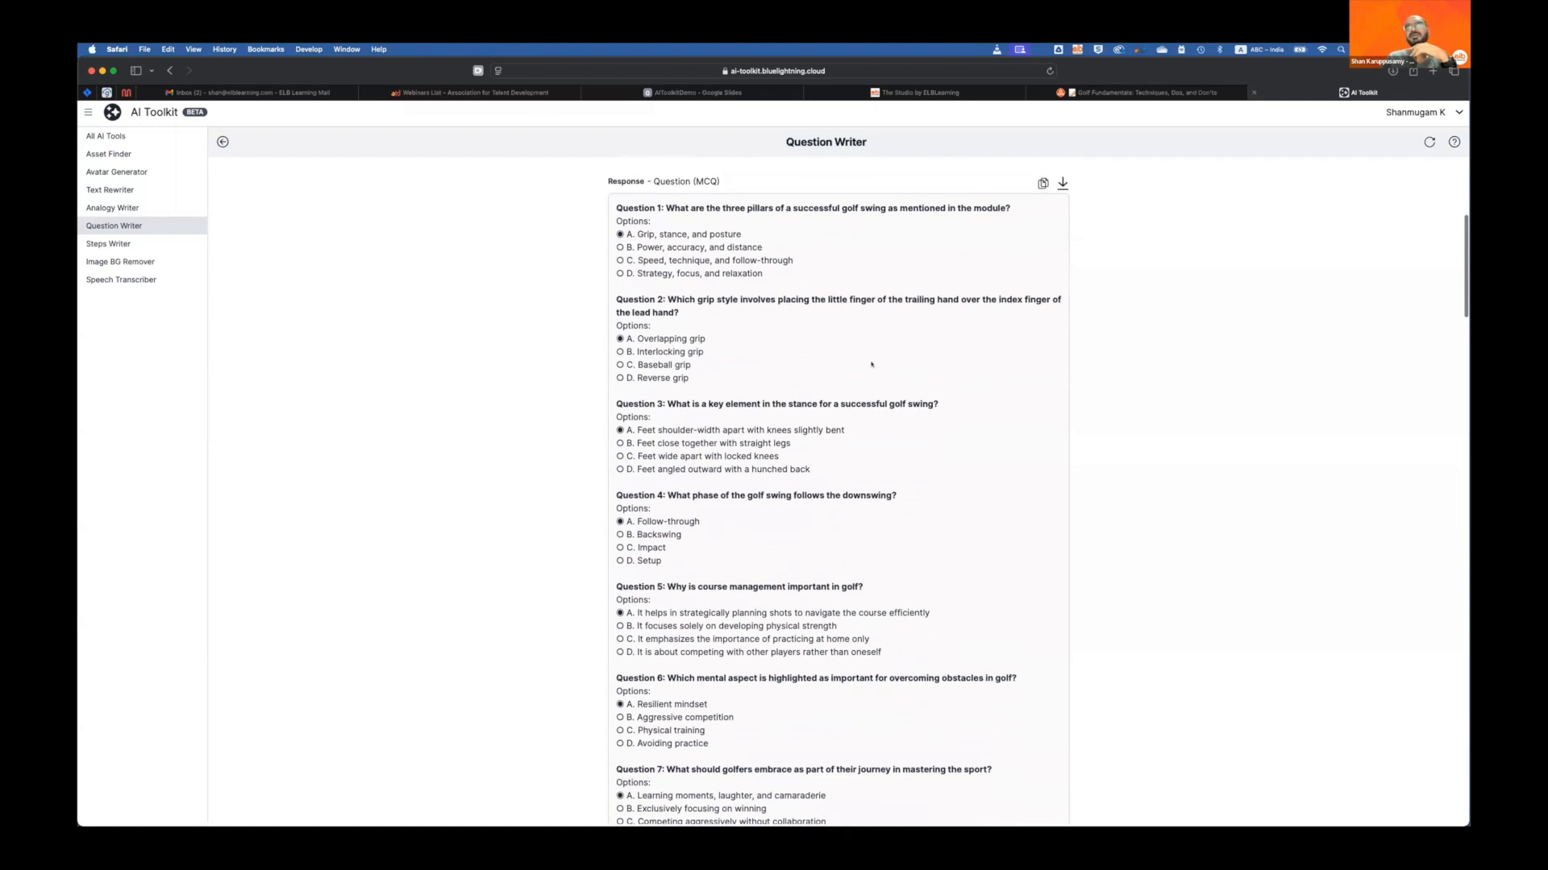
scroll(872, 364, up, 1)
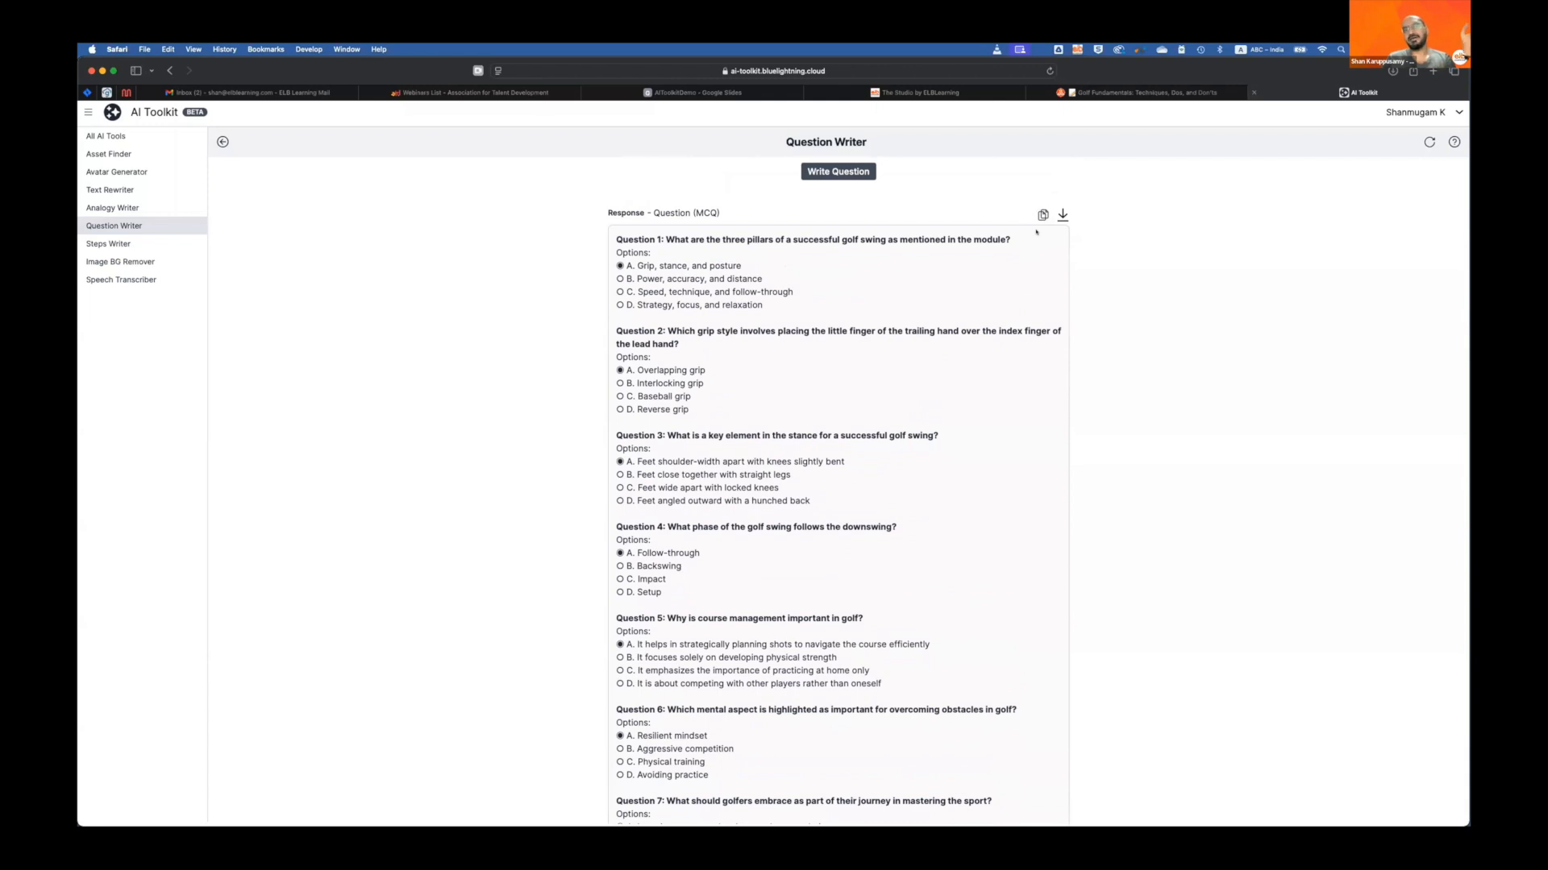
scroll(970, 281, down, 1)
scroll(970, 283, down, 1)
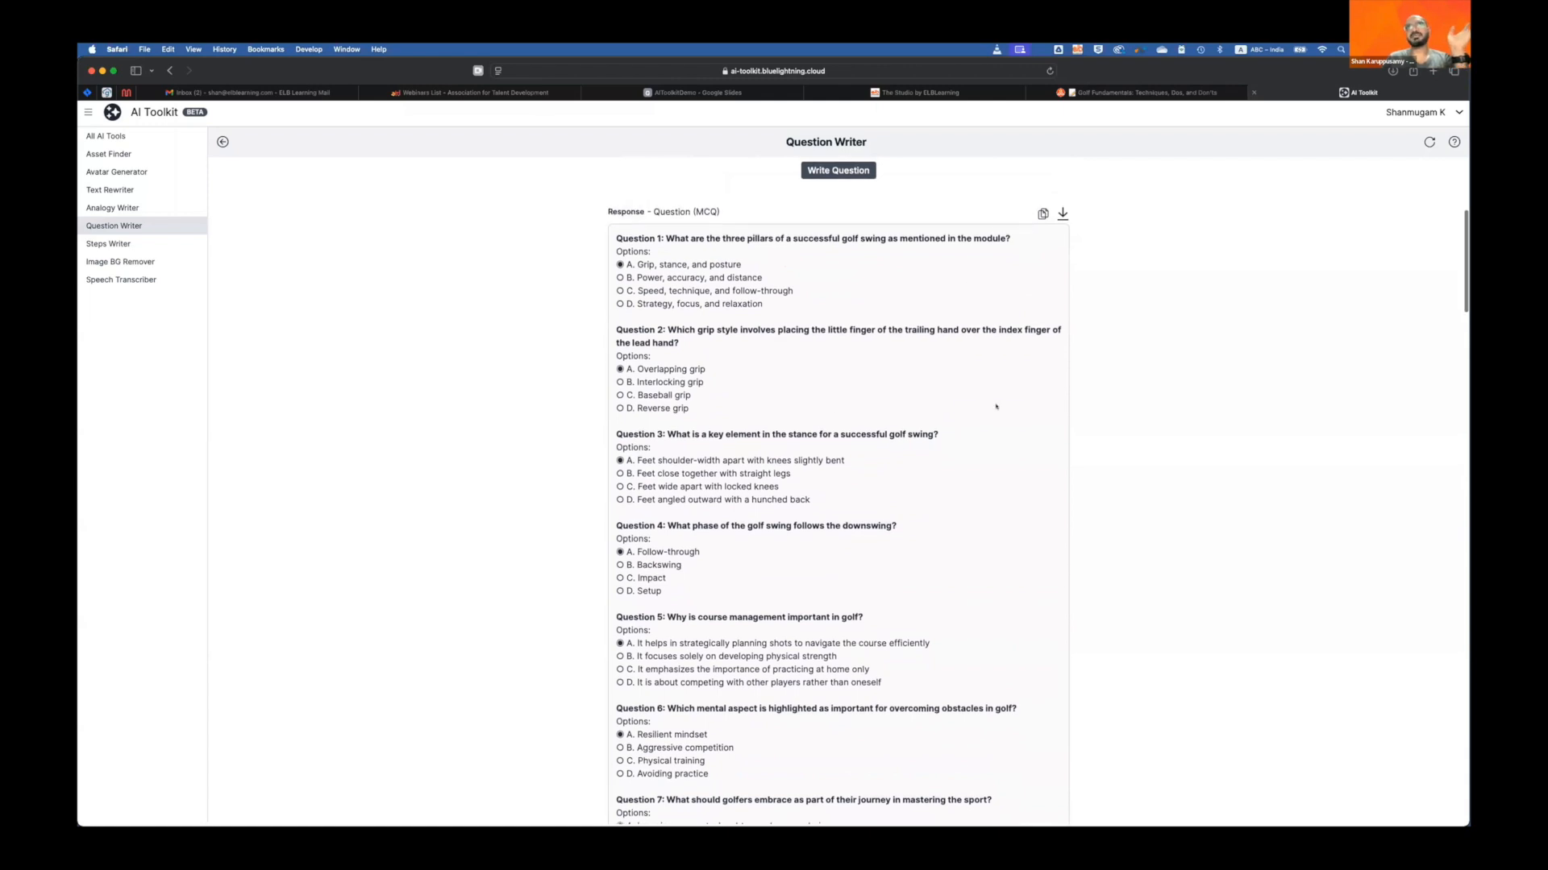
scroll(871, 397, up, 4)
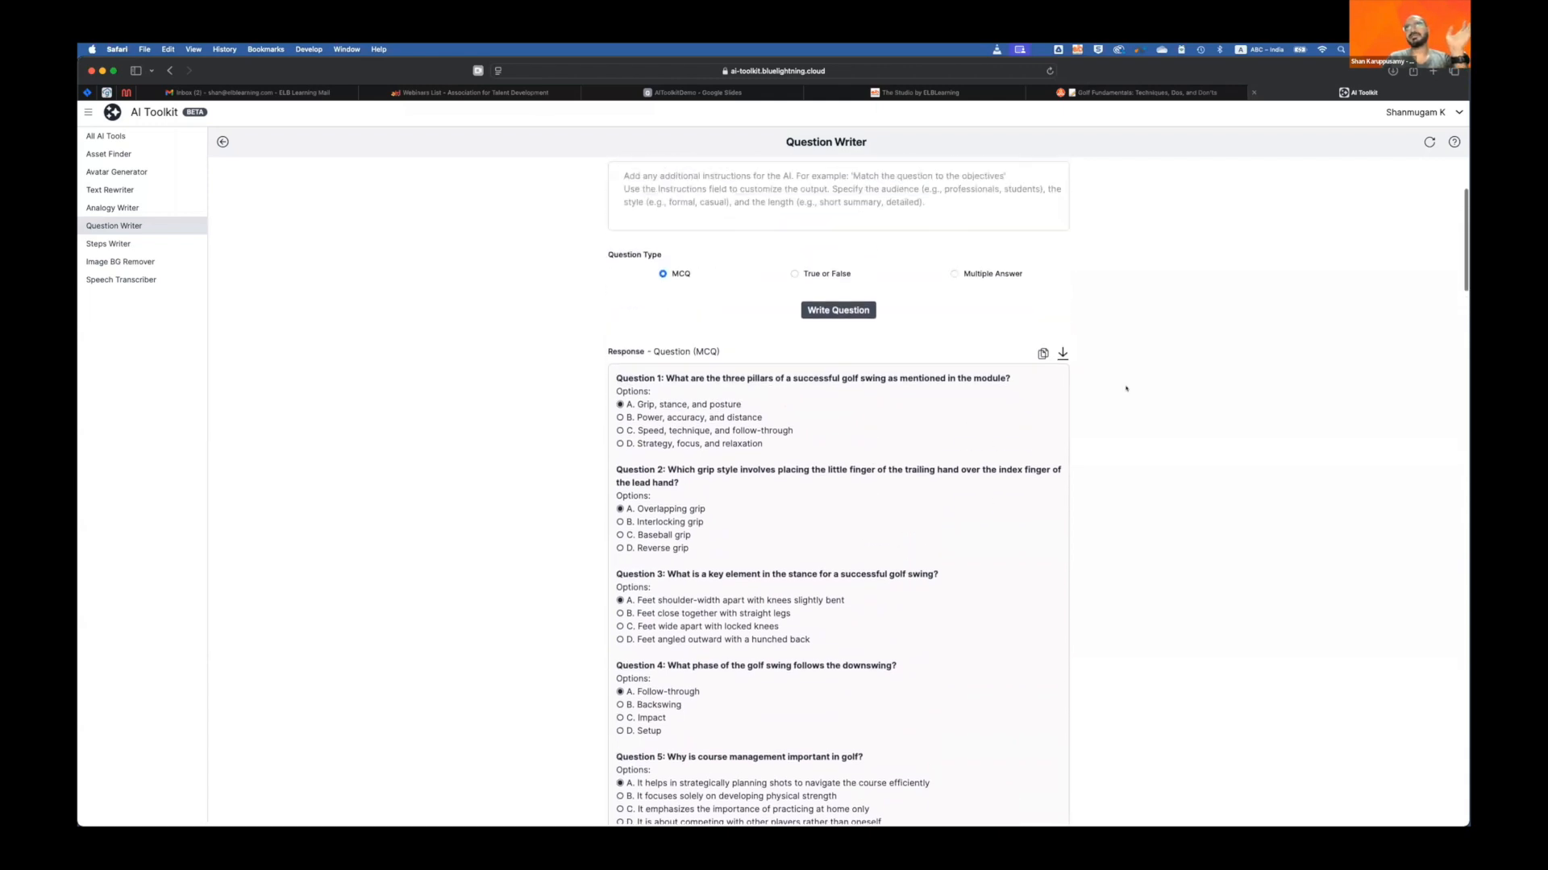
scroll(902, 486, up, 3)
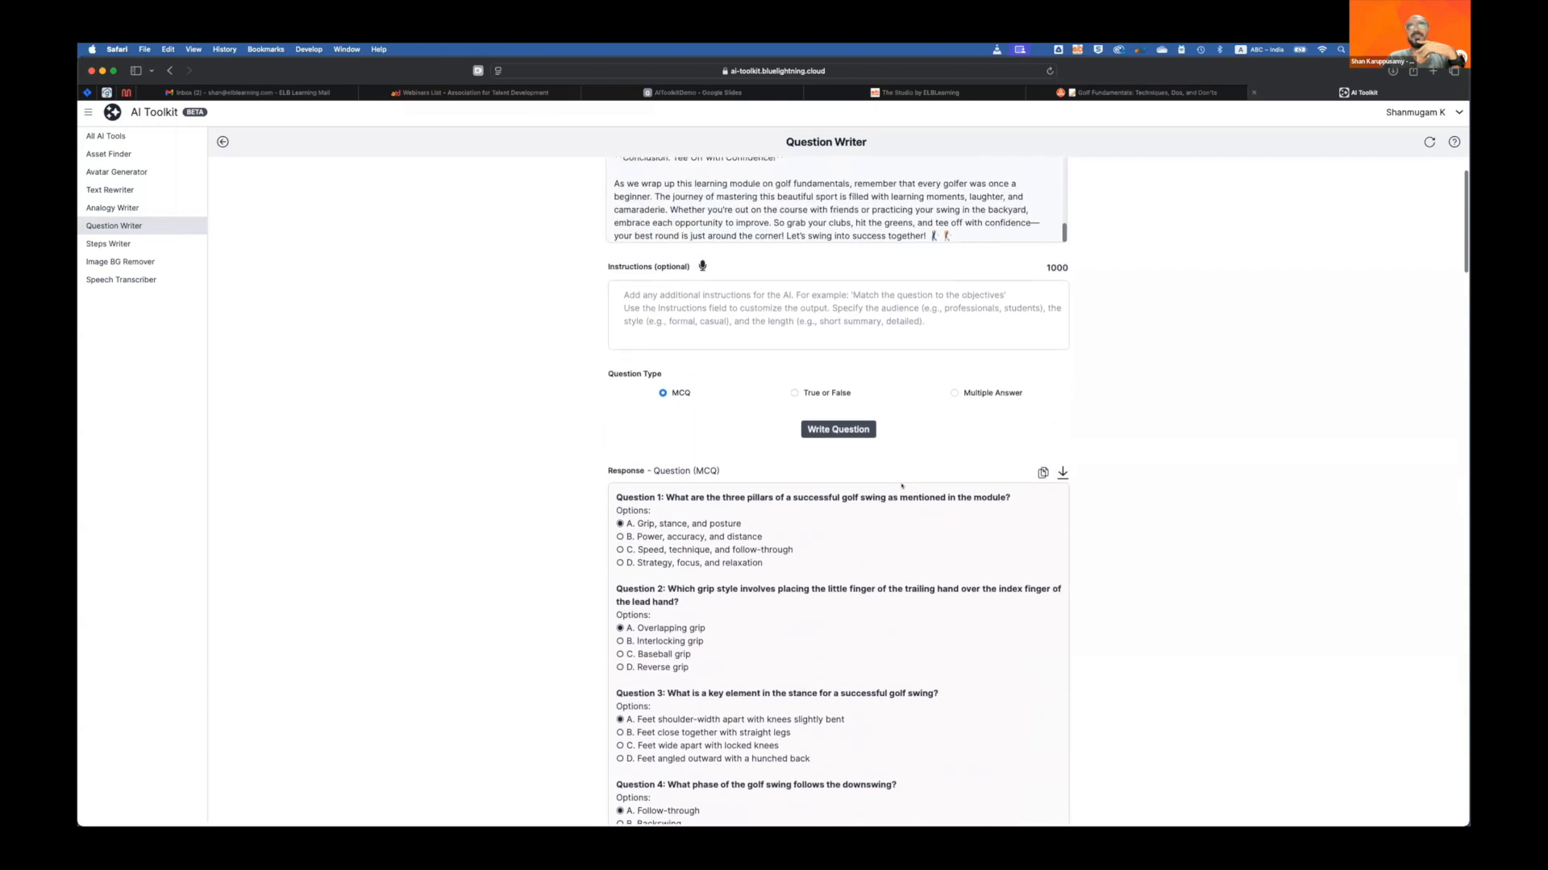
click(675, 295)
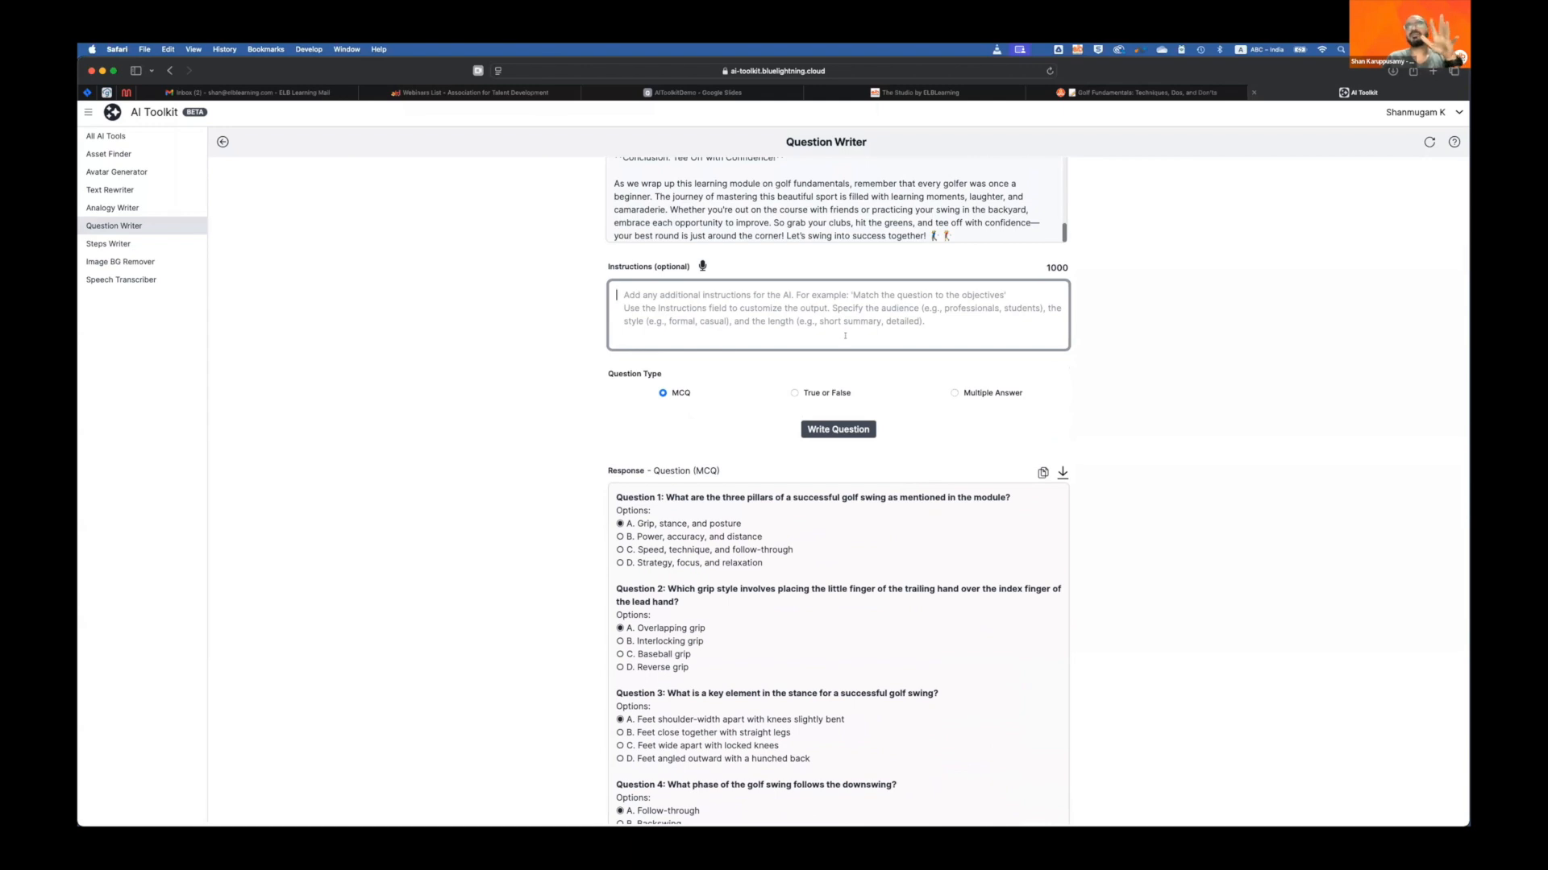
scroll(842, 339, up, 2)
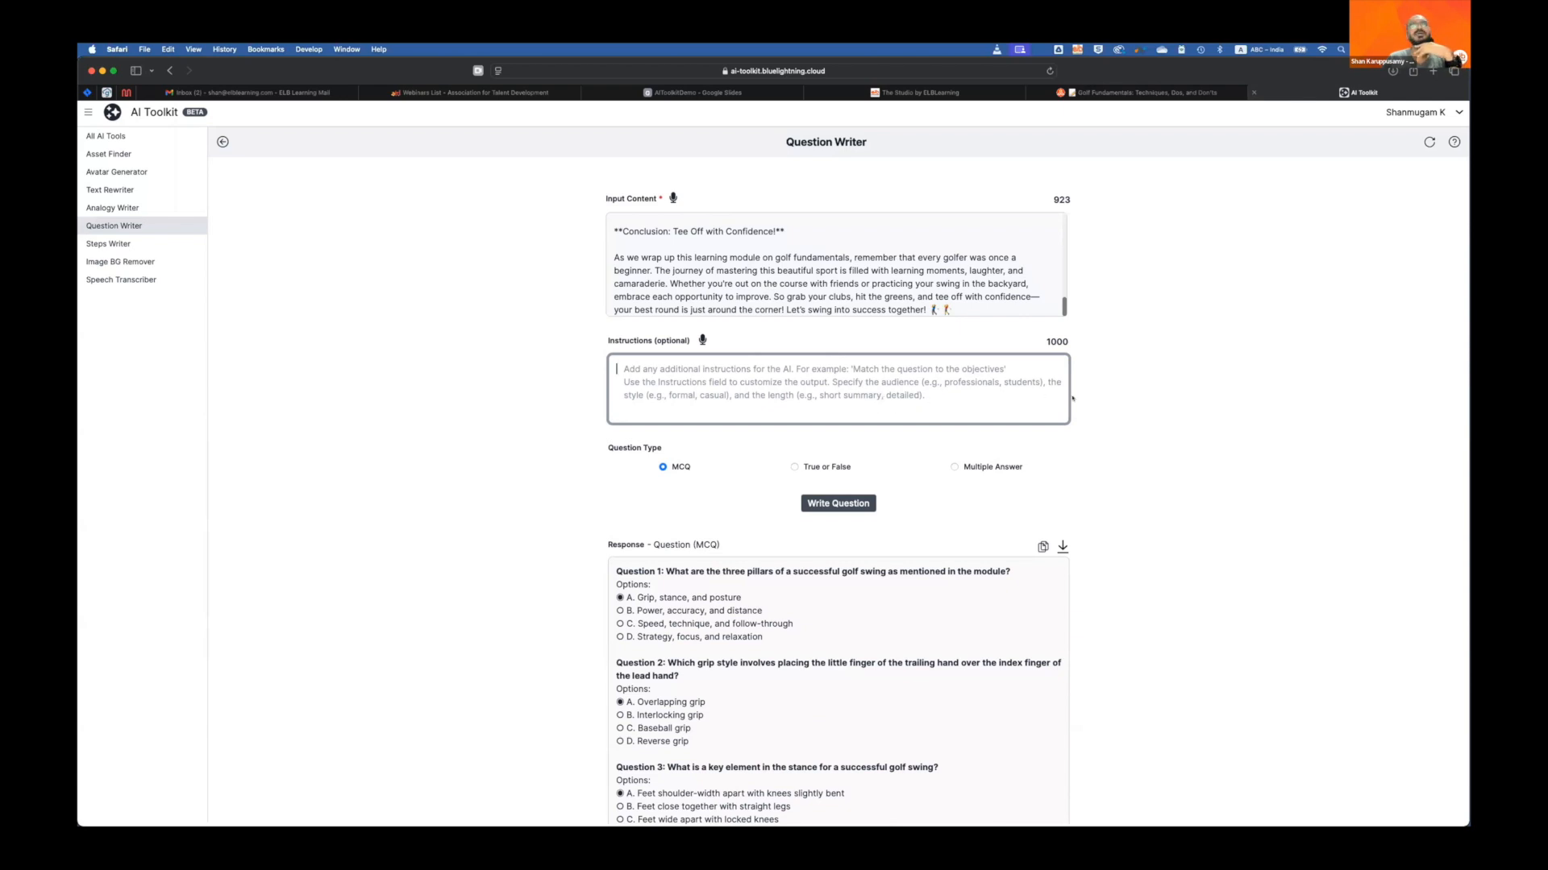
scroll(991, 495, down, 2)
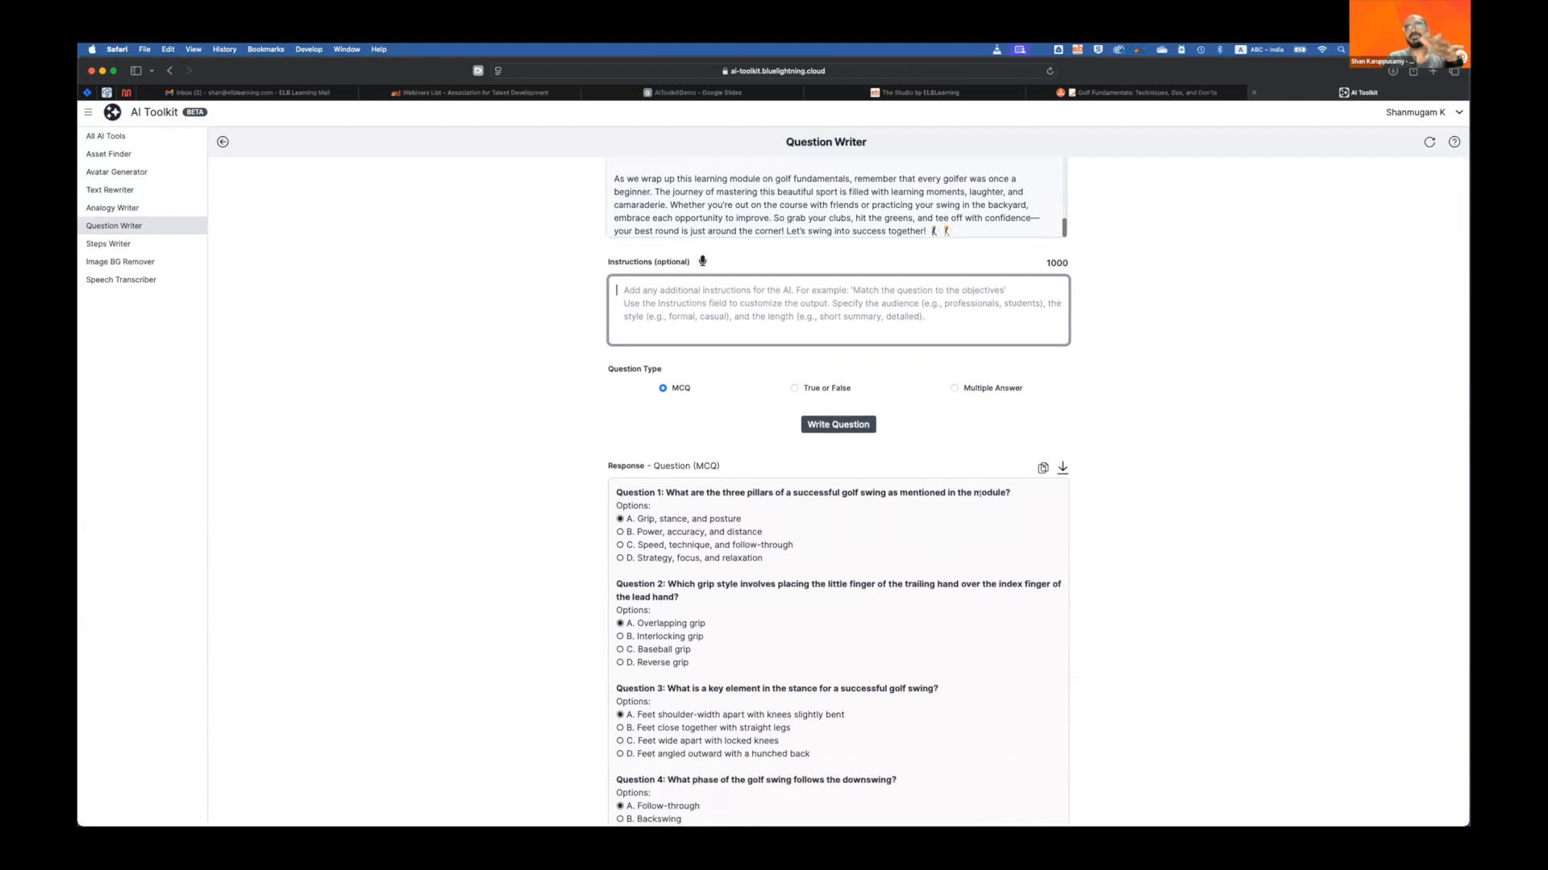
scroll(979, 494, up, 2)
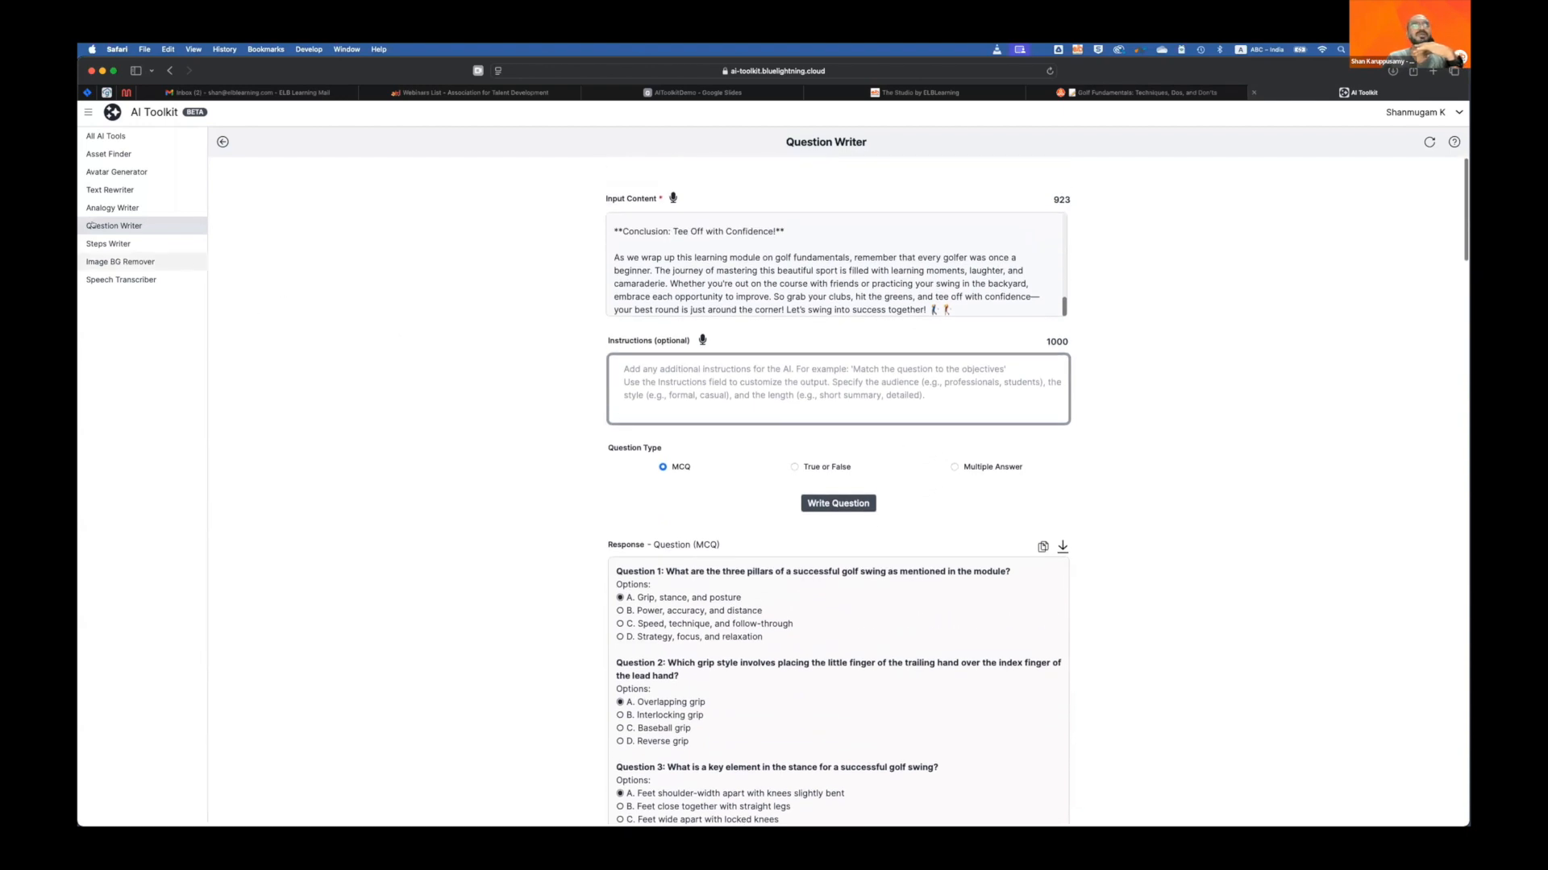
Step: Open the Steps Writer and replace its input content with the copied "Swinging into Success!" golf module text
click(126, 242)
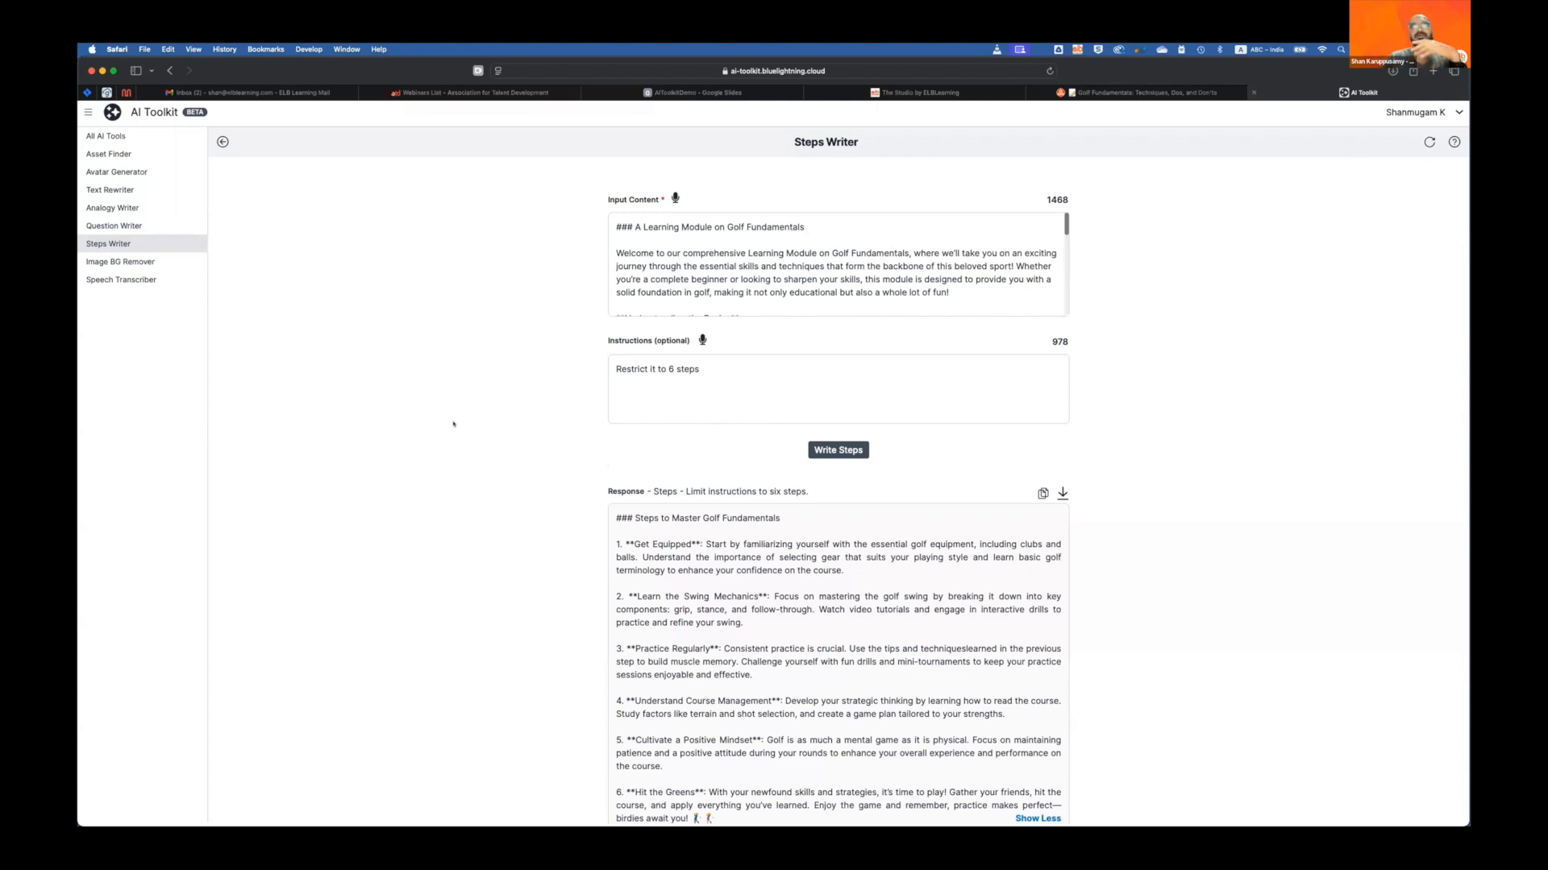
click(788, 303)
scroll(762, 308, down, 5)
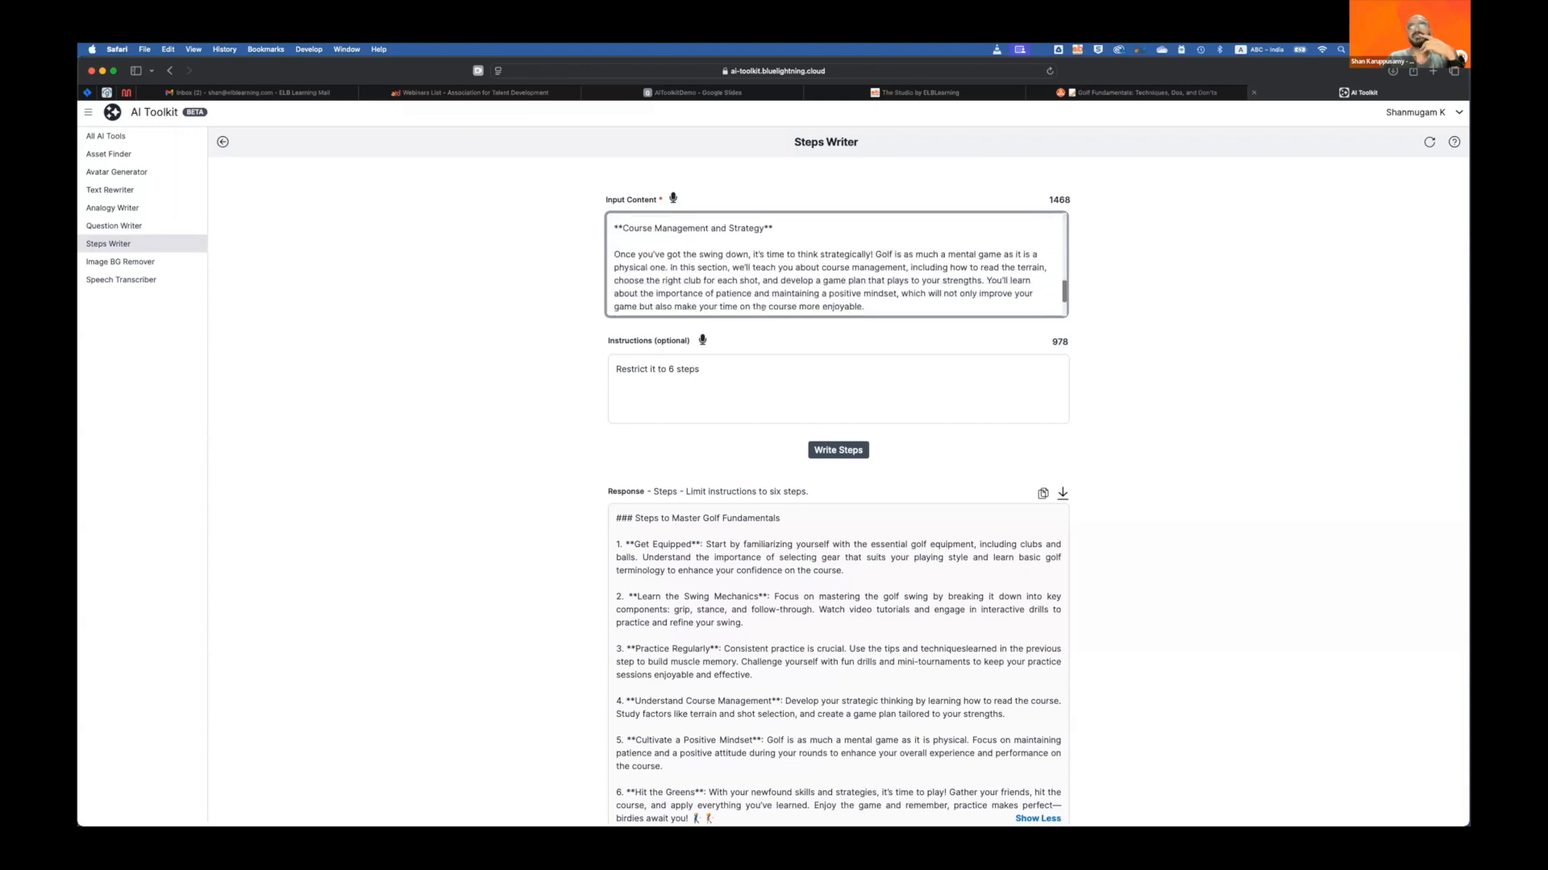
scroll(763, 308, up, 5)
scroll(762, 308, down, 1)
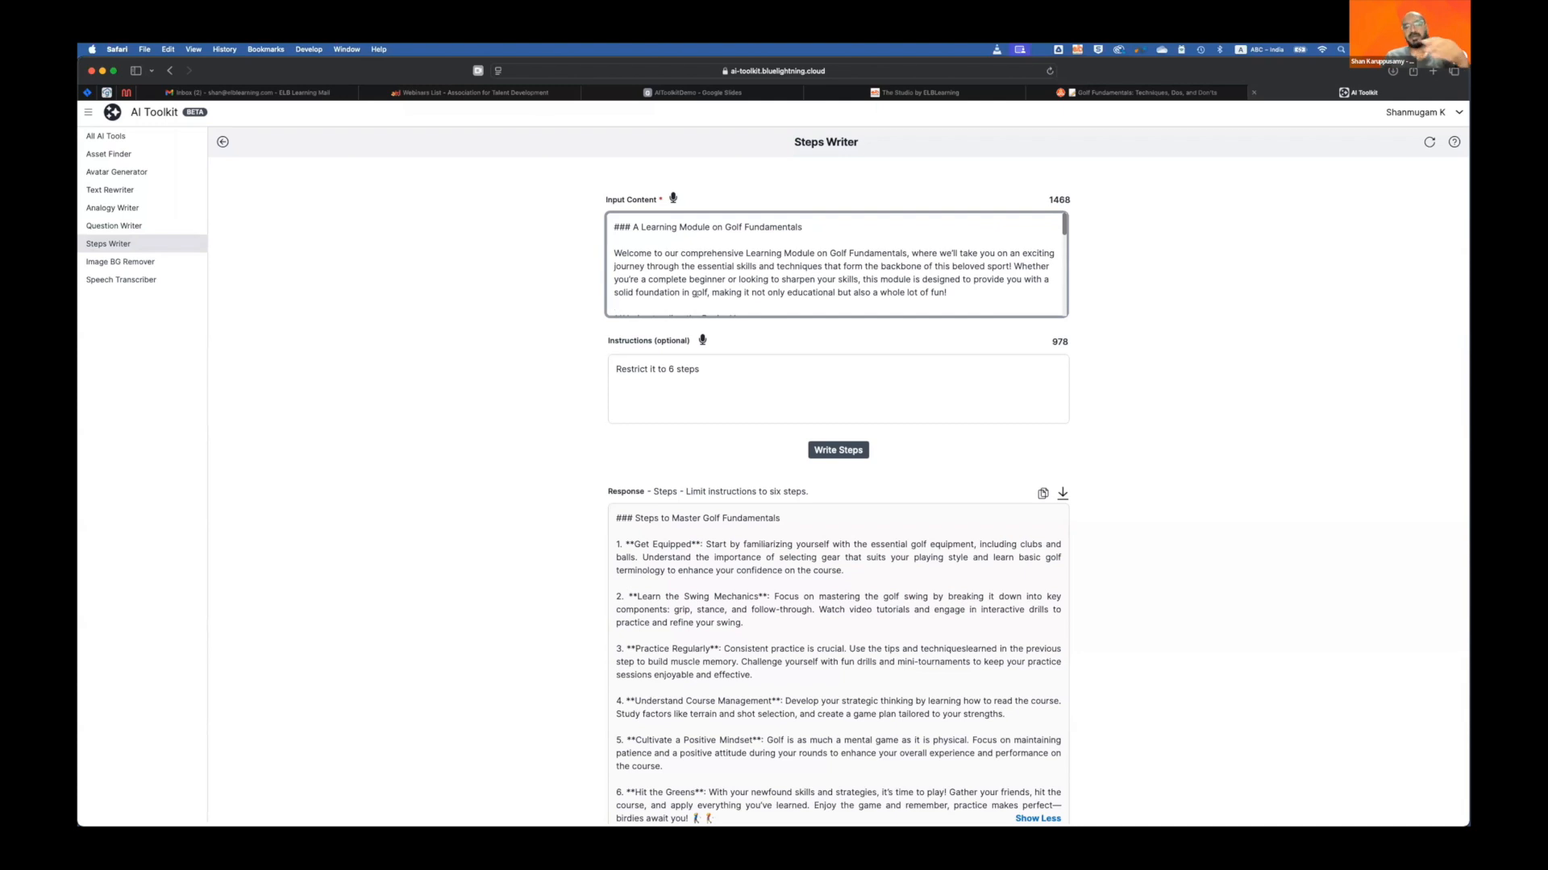
key(super+a)
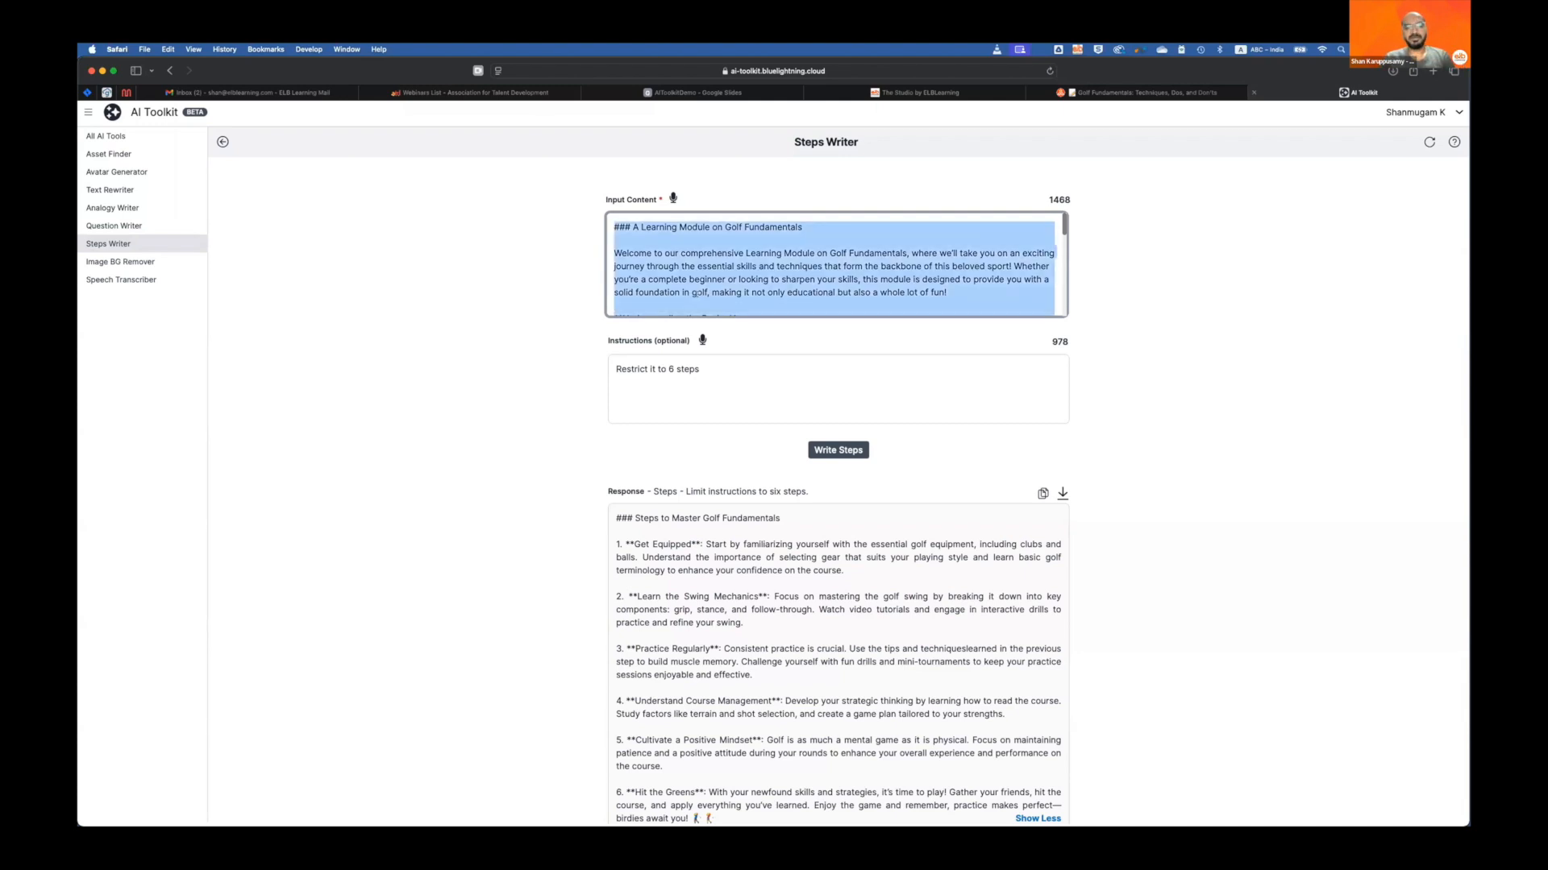
key(super+v)
scroll(768, 276, up, 10)
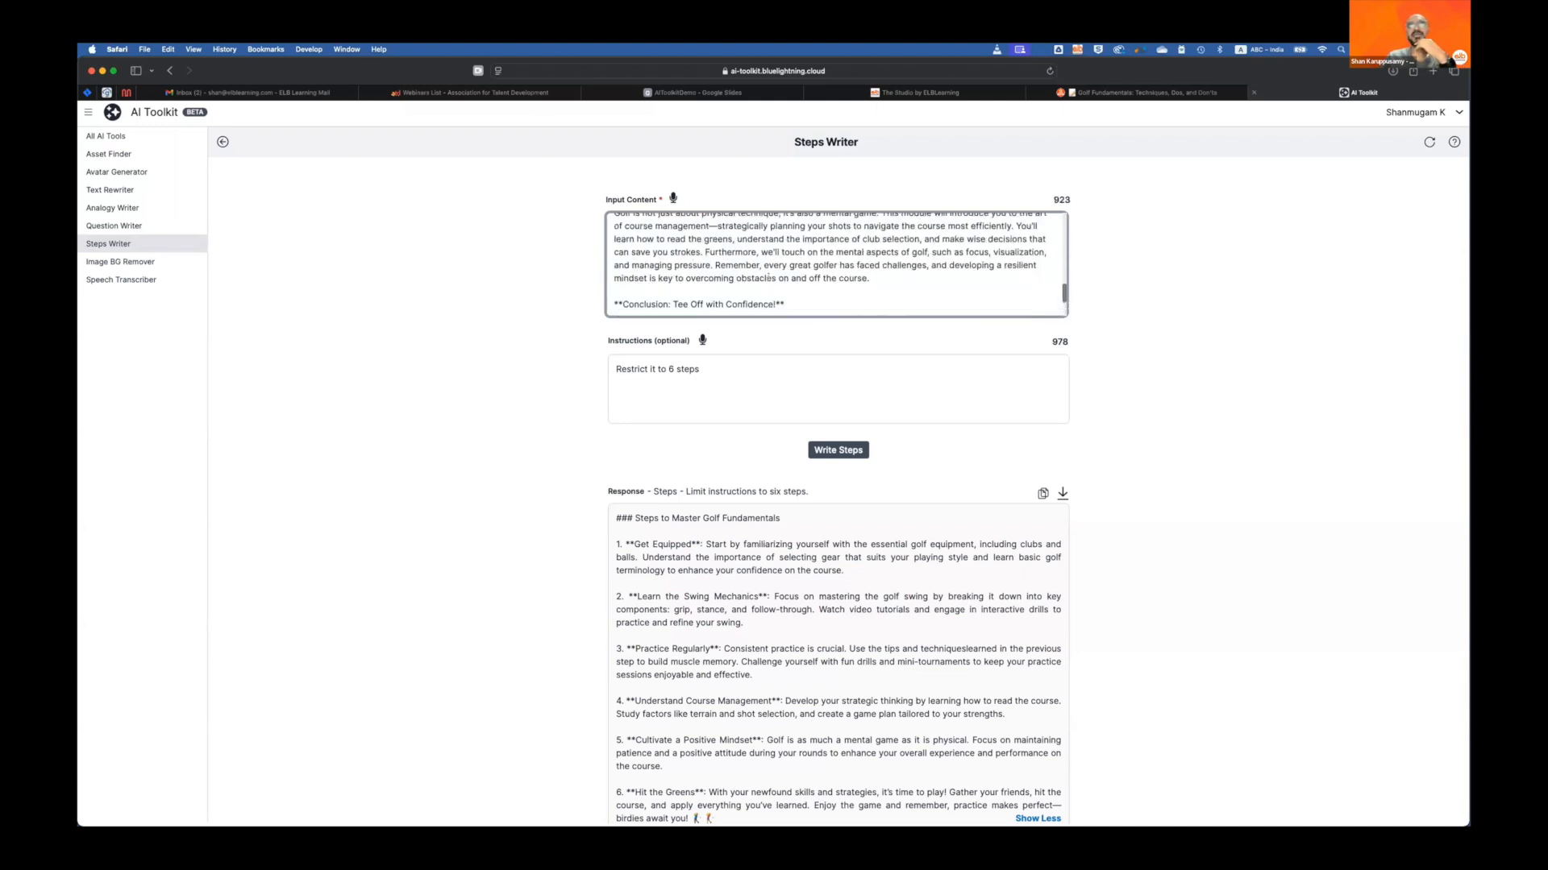
scroll(769, 276, down, 10)
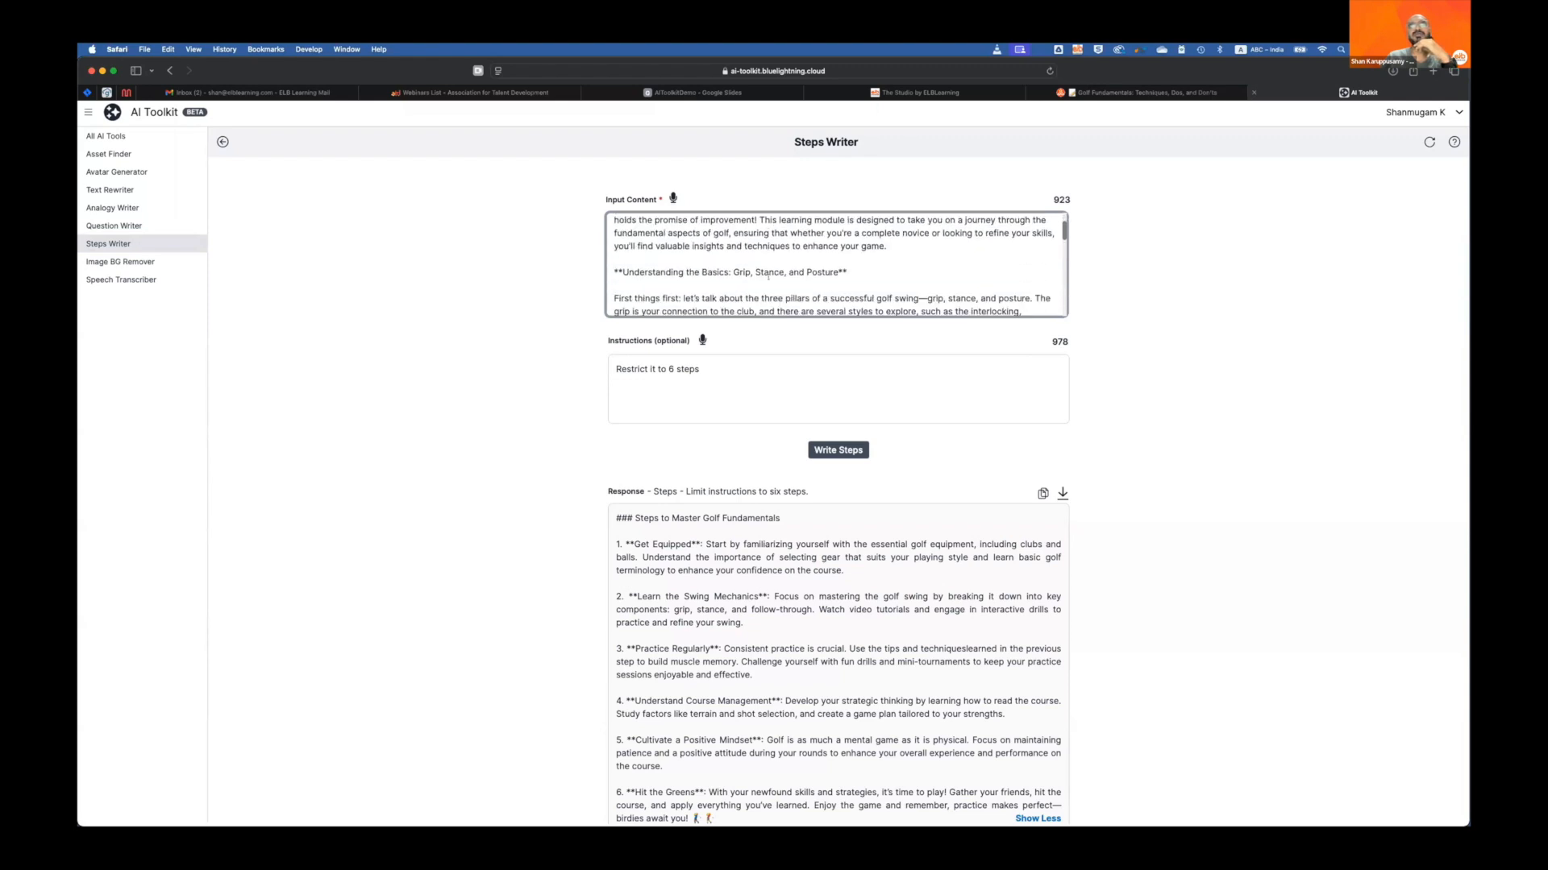
Step: Change the Steps Writer instructions to "Give it in 10 steps" and generate the steps
click(709, 370)
drag(702, 370, 614, 370)
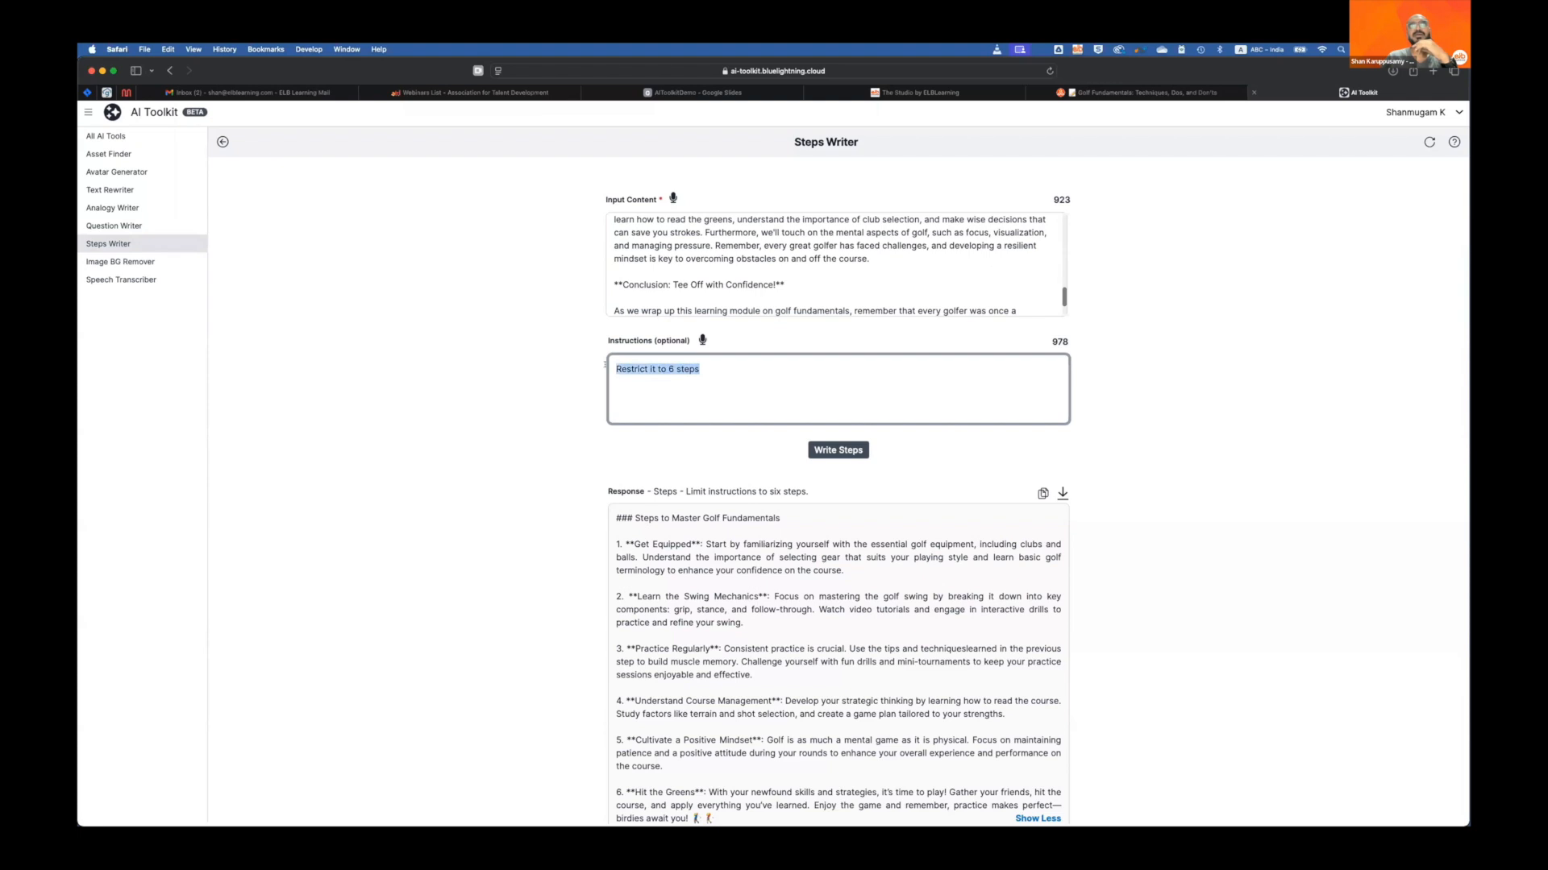
text(Give it)
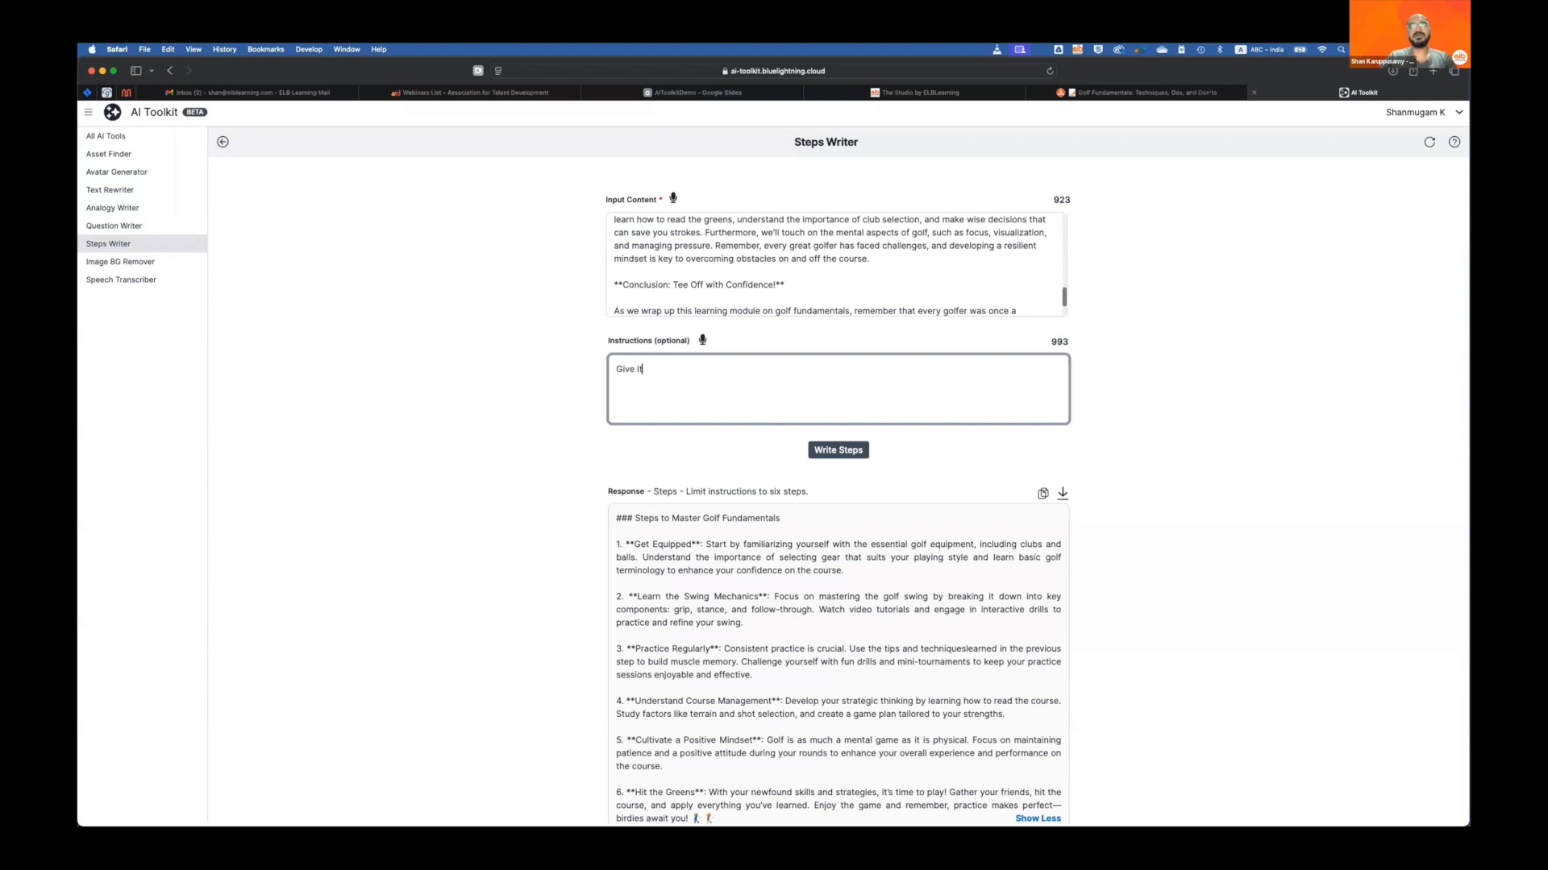
text( in 10 steps)
click(818, 450)
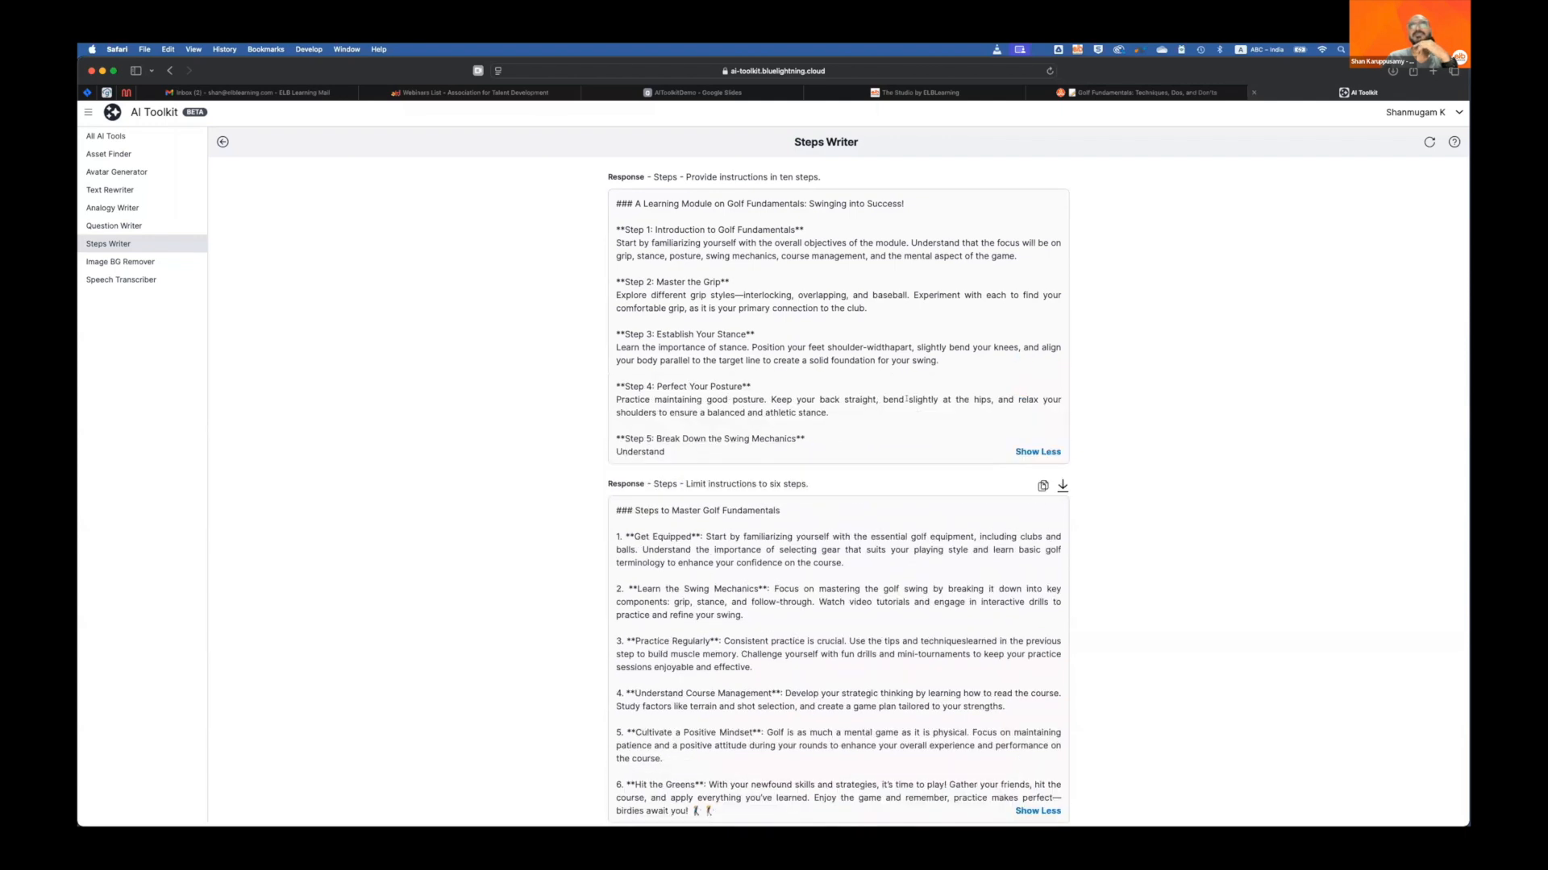
Step: Read through the generated ten-step golf fundamentals response from the introduction to the final practice step
scroll(889, 420, up, 3)
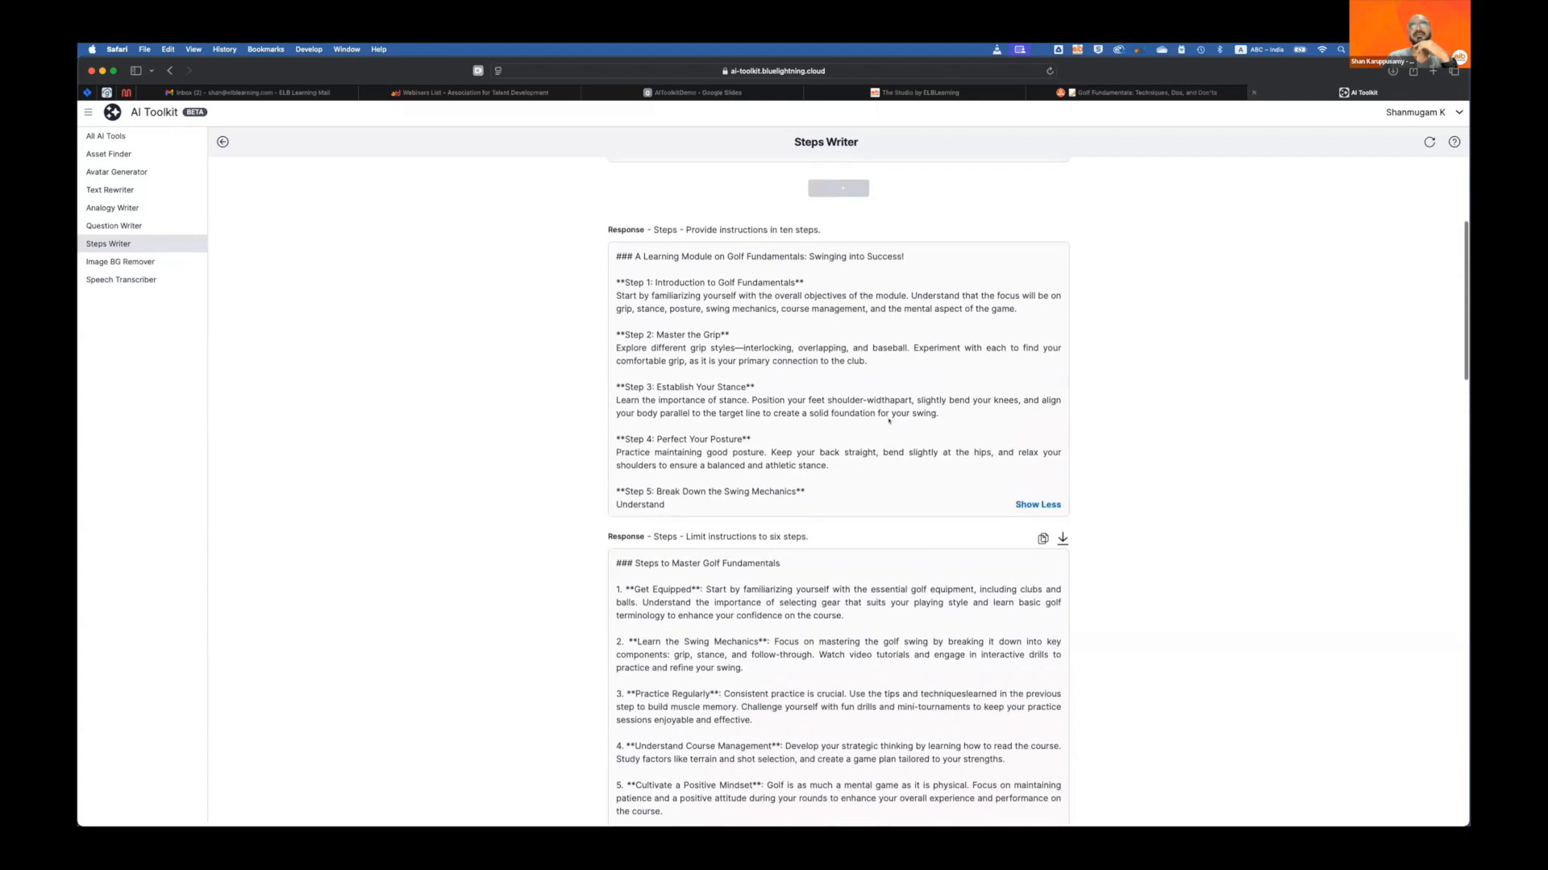
scroll(758, 495, up, 2)
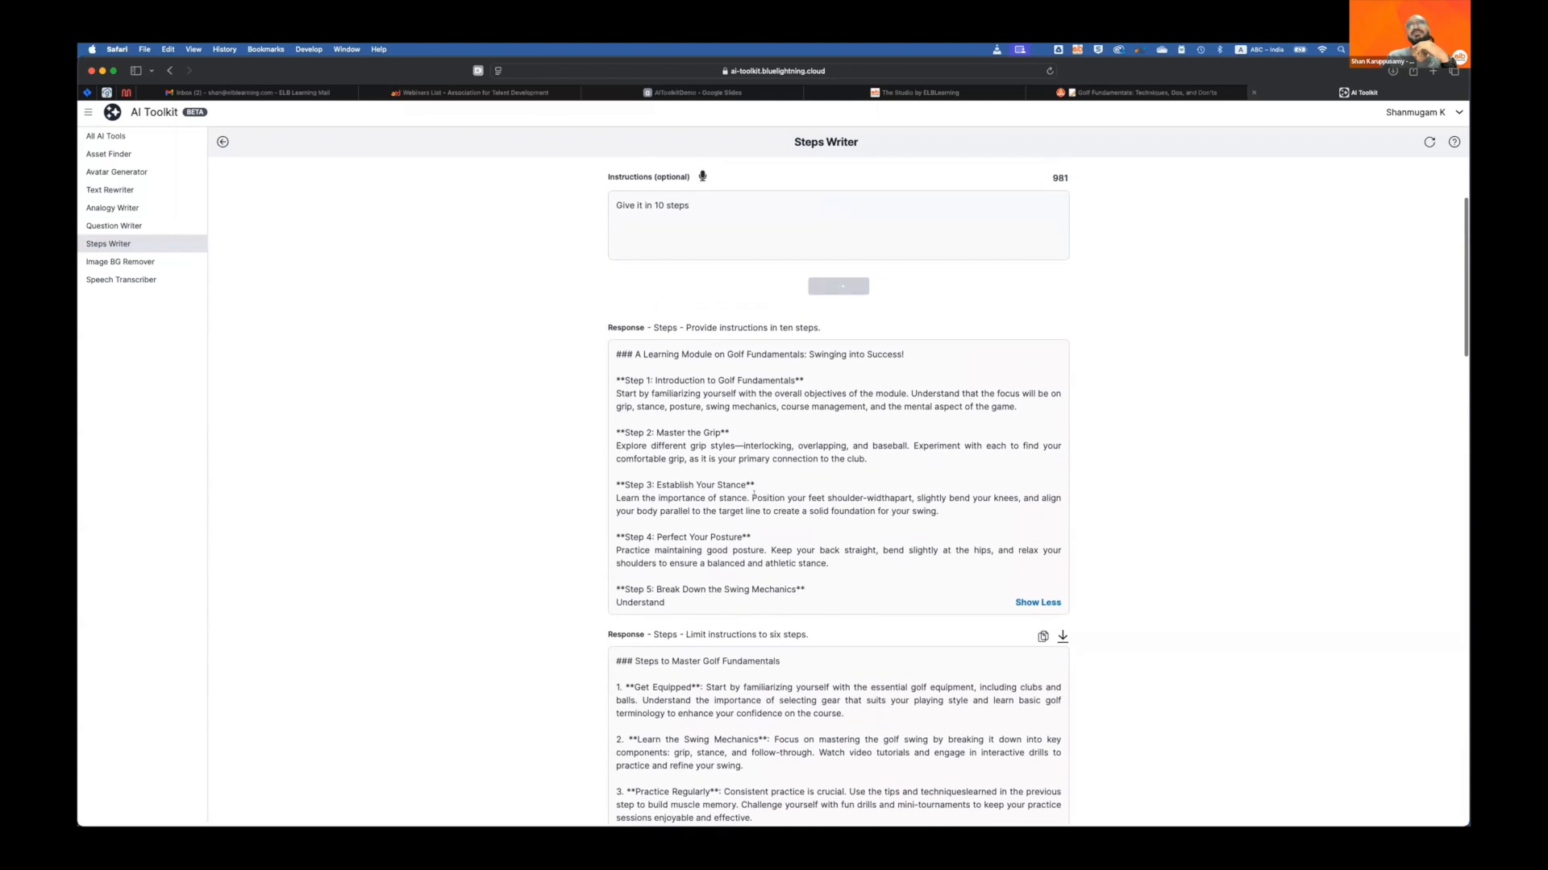
scroll(924, 649, down, 6)
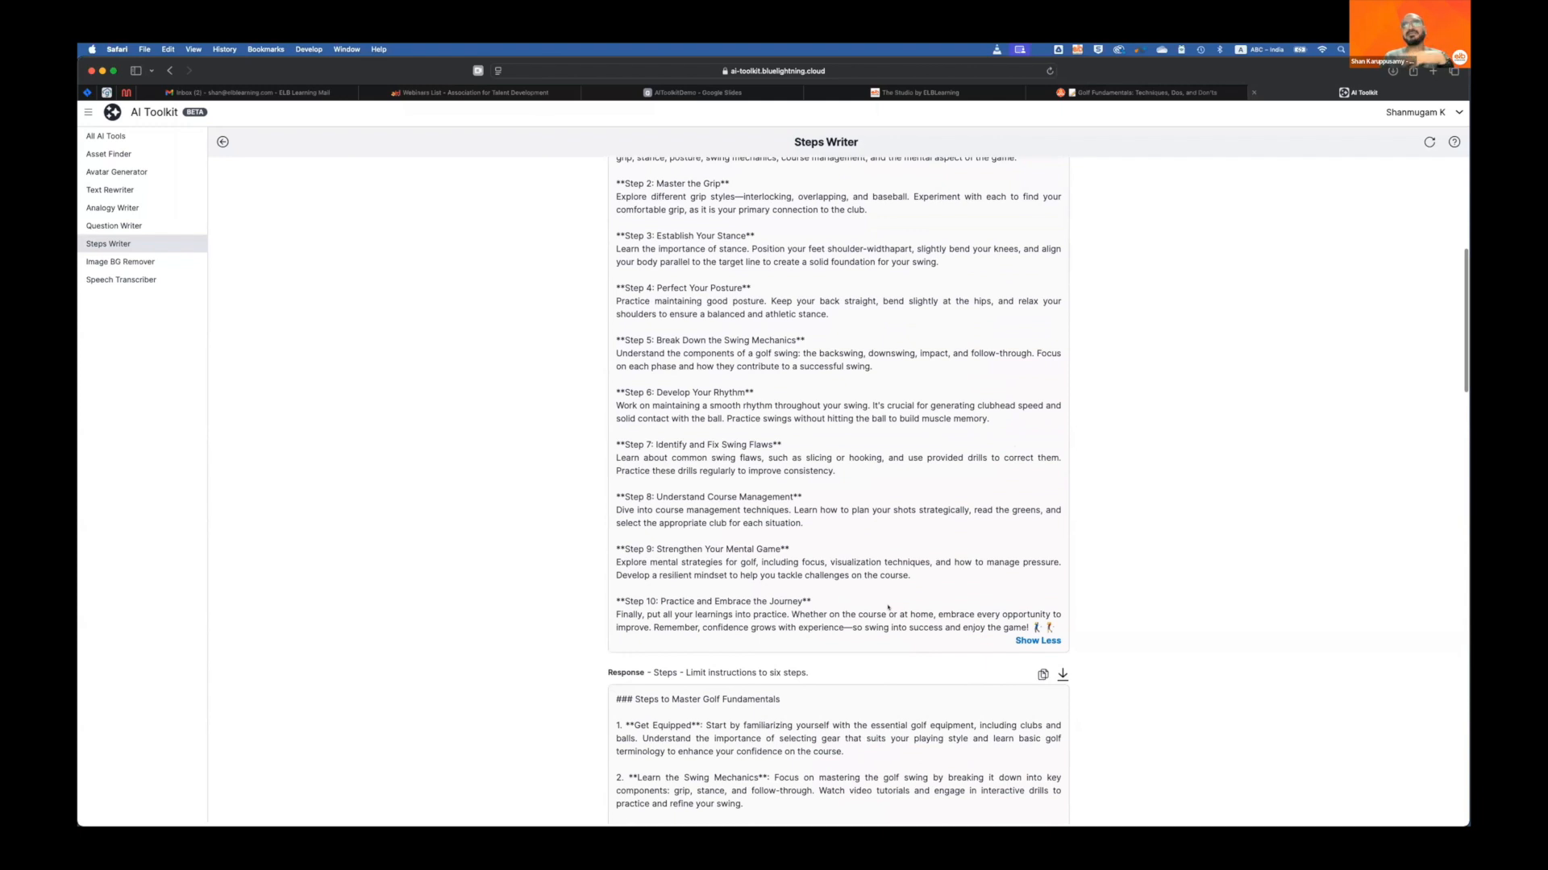
scroll(888, 610, up, 1)
scroll(888, 611, up, 2)
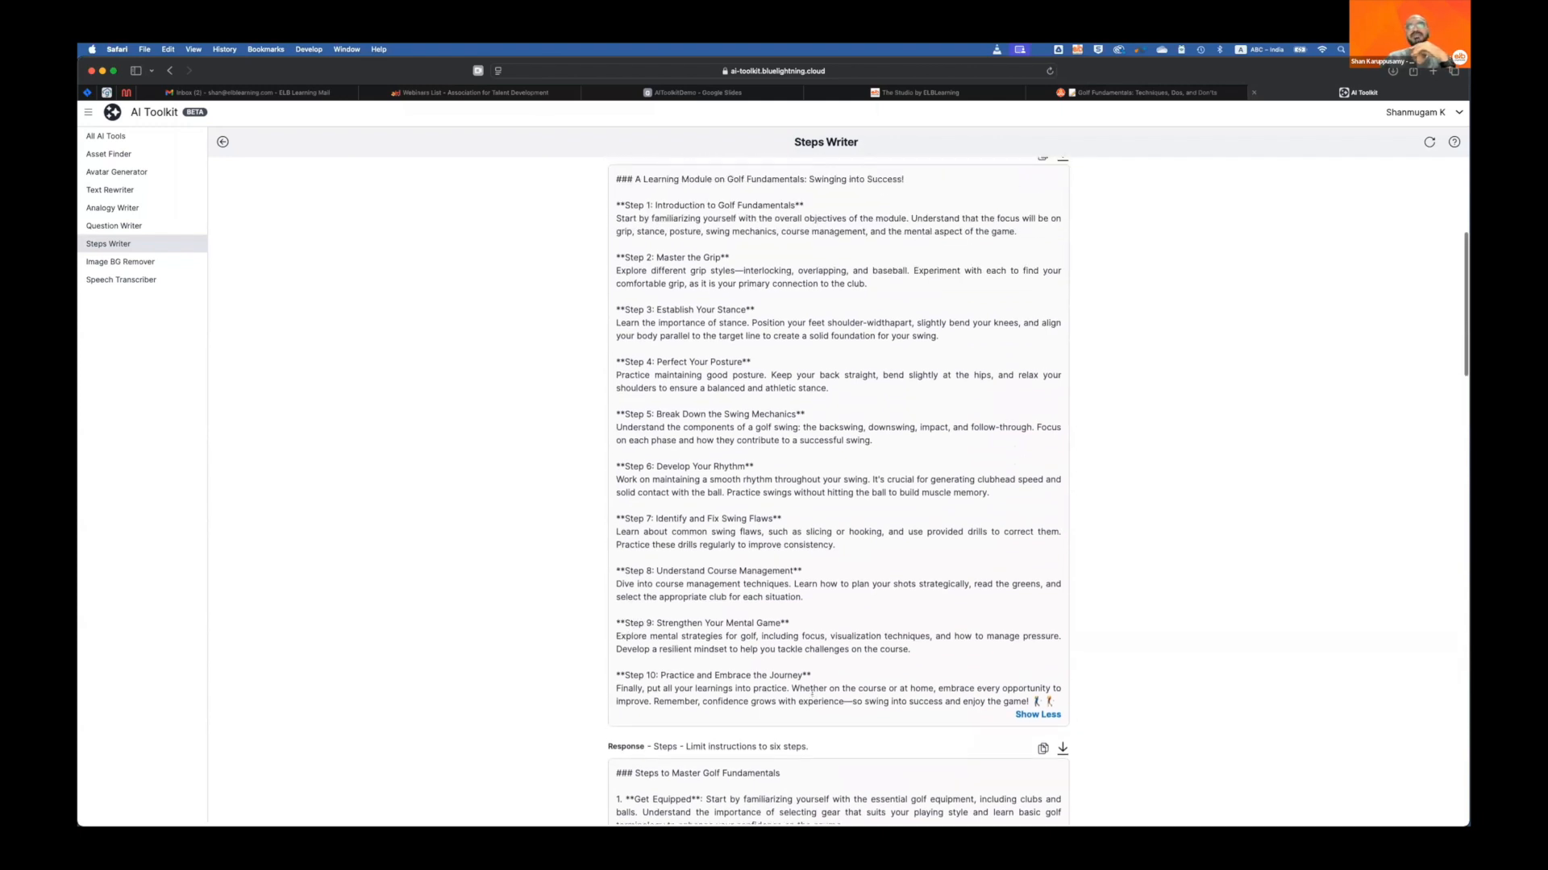
scroll(830, 686, up, 3)
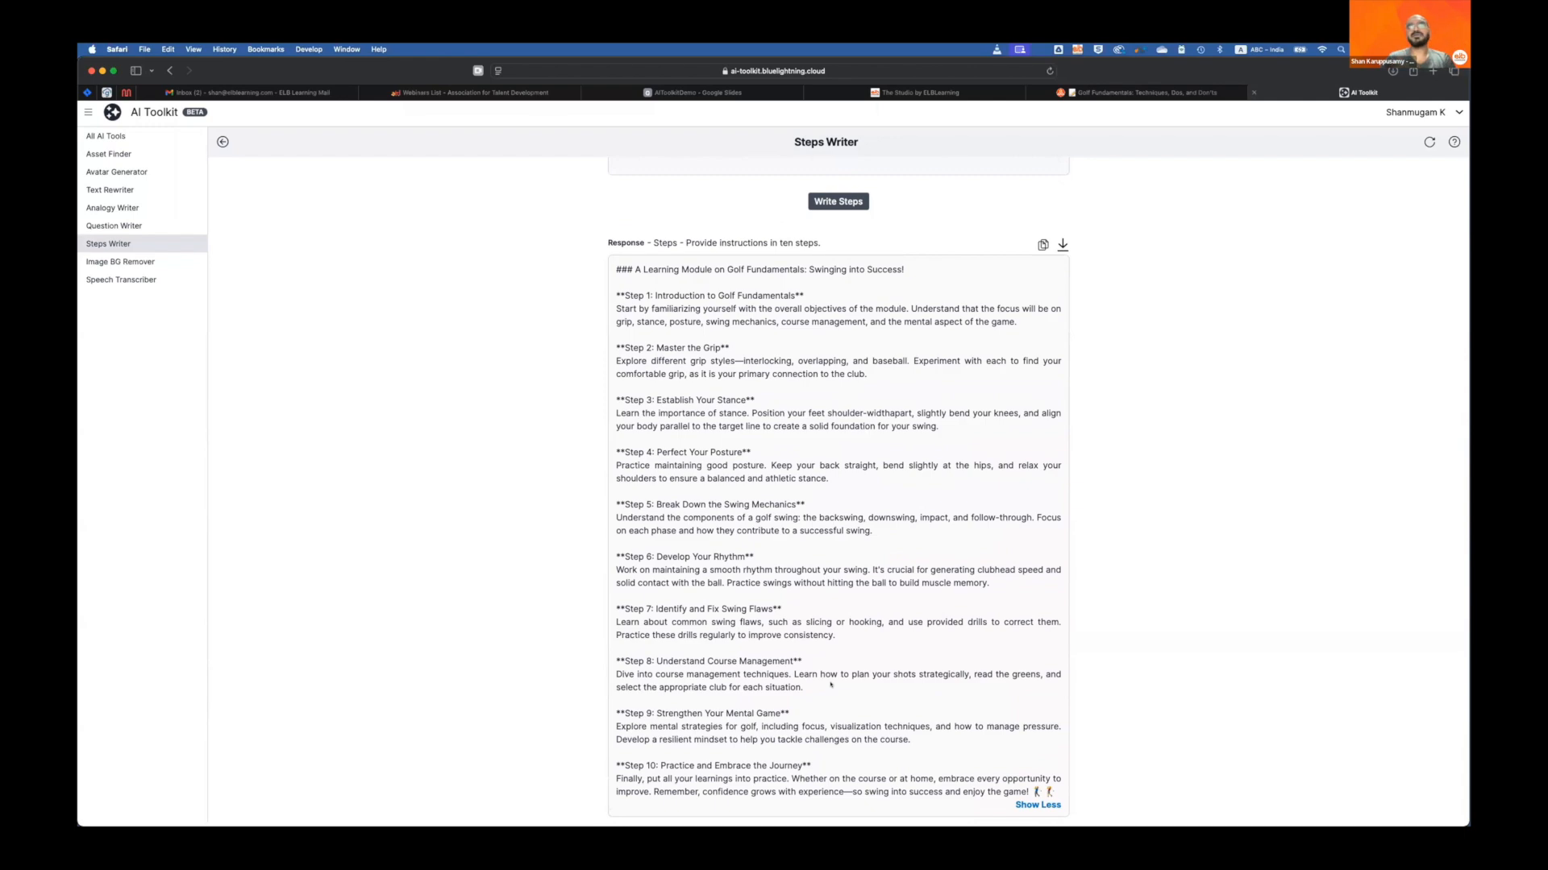
scroll(859, 683, down, 3)
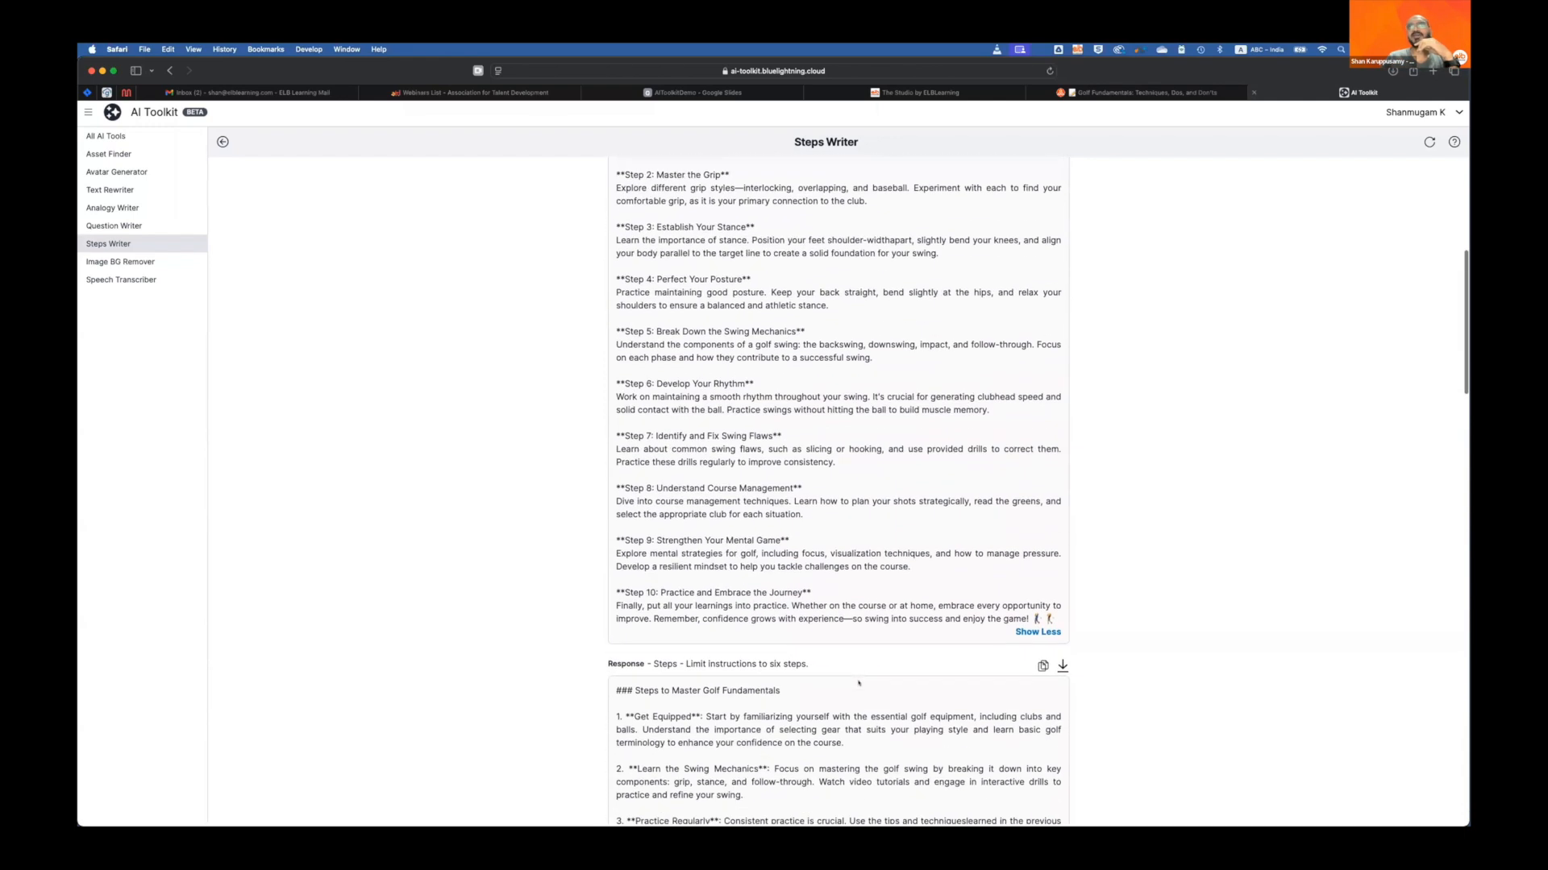
scroll(857, 683, up, 4)
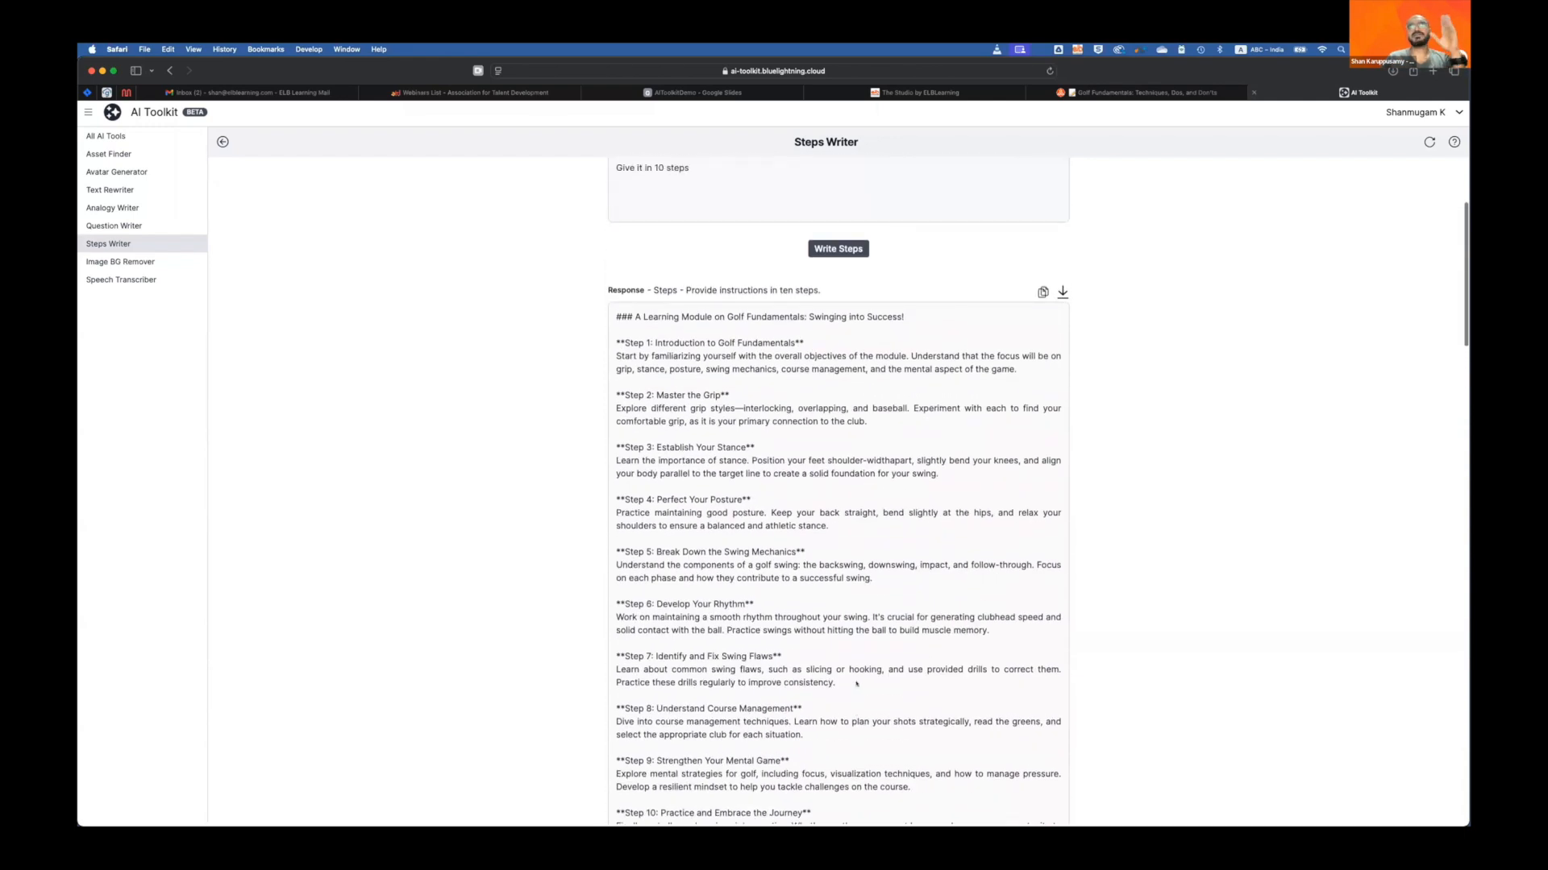
scroll(856, 684, up, 4)
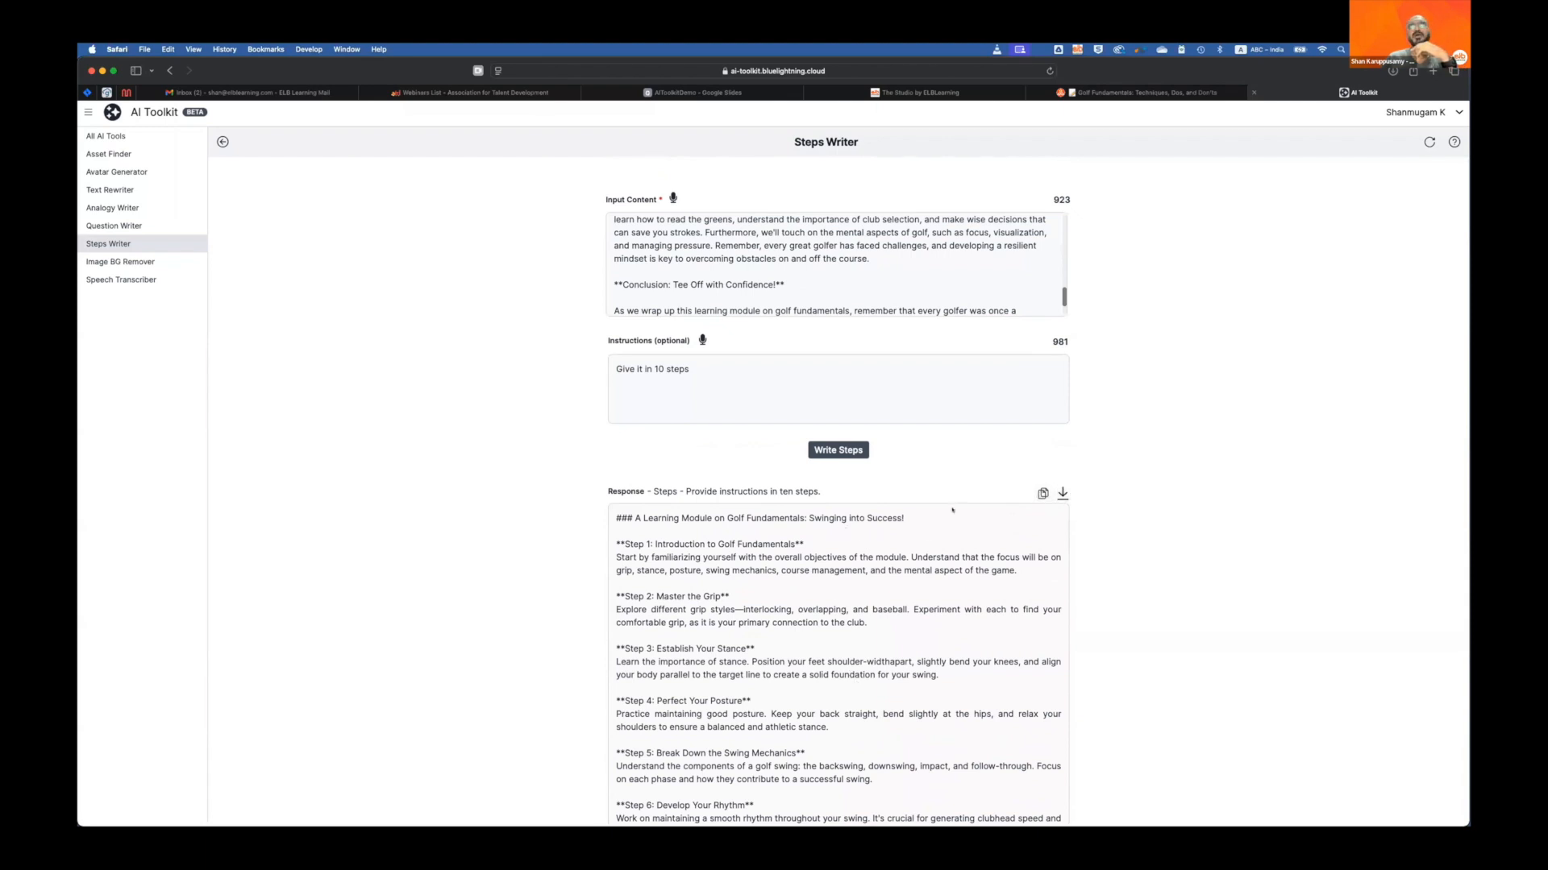
Step: Look through the older responses kept in the Steps Writer, including the email-writing ones, and return to the input form
scroll(941, 552, down, 4)
scroll(942, 551, up, 4)
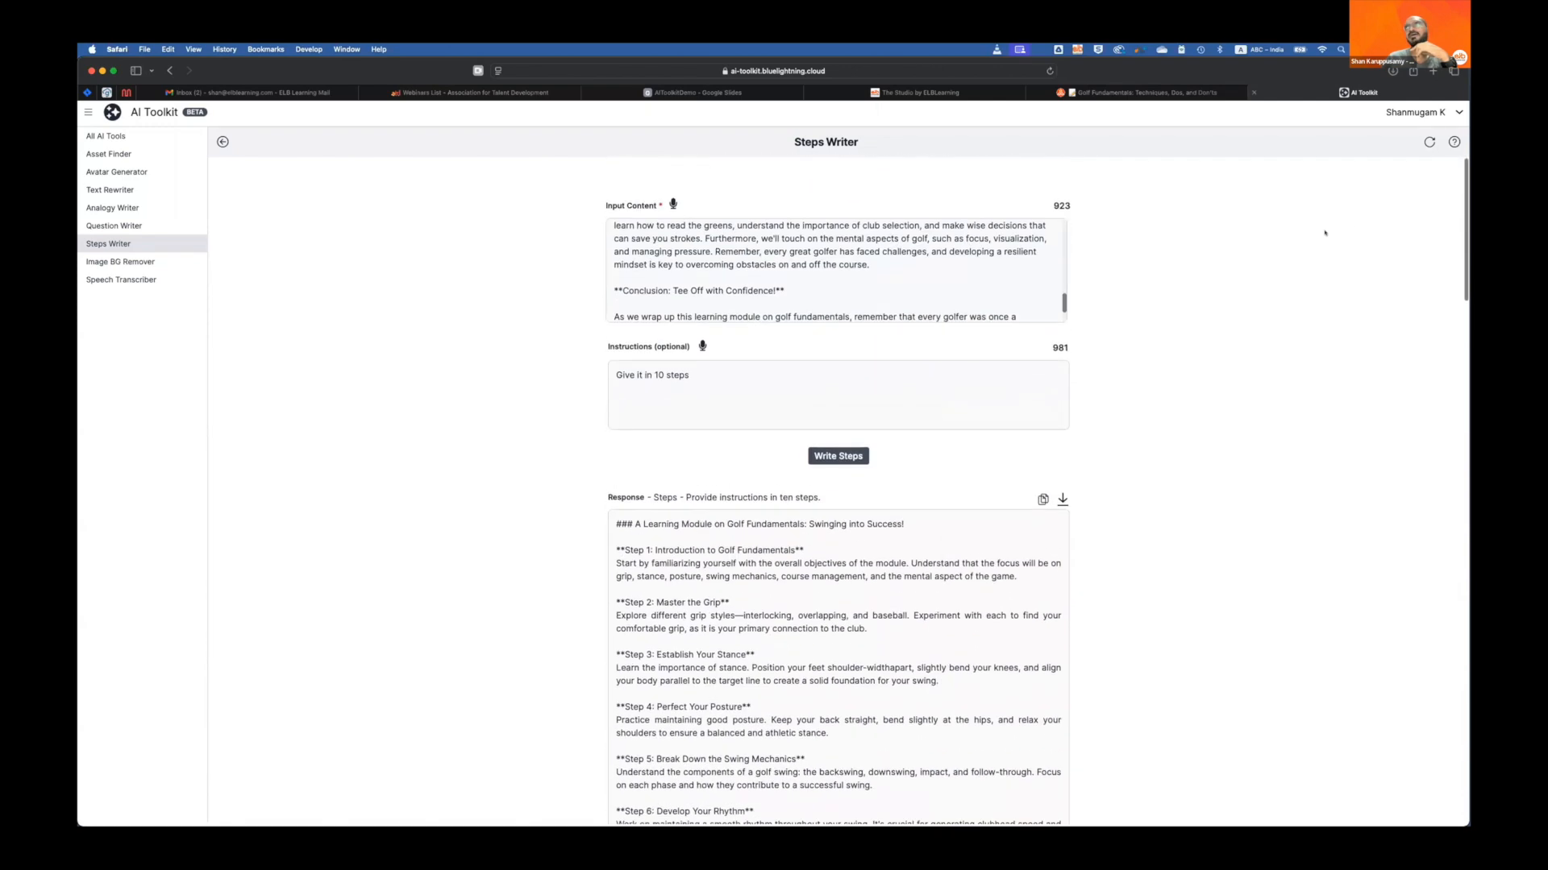
scroll(1050, 432, down, 10)
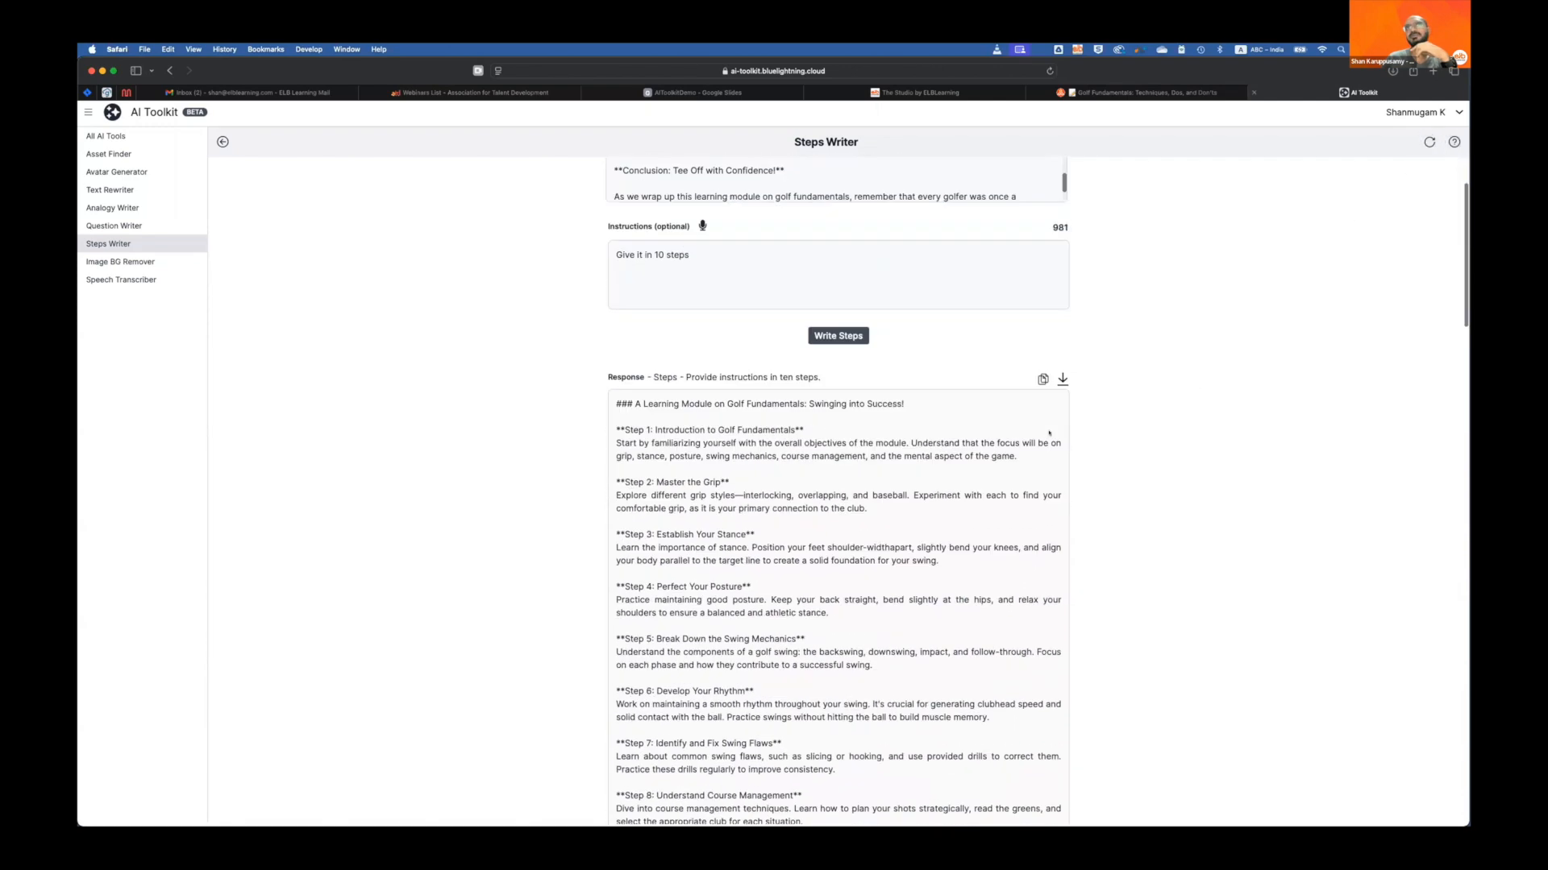
scroll(1050, 432, down, 15)
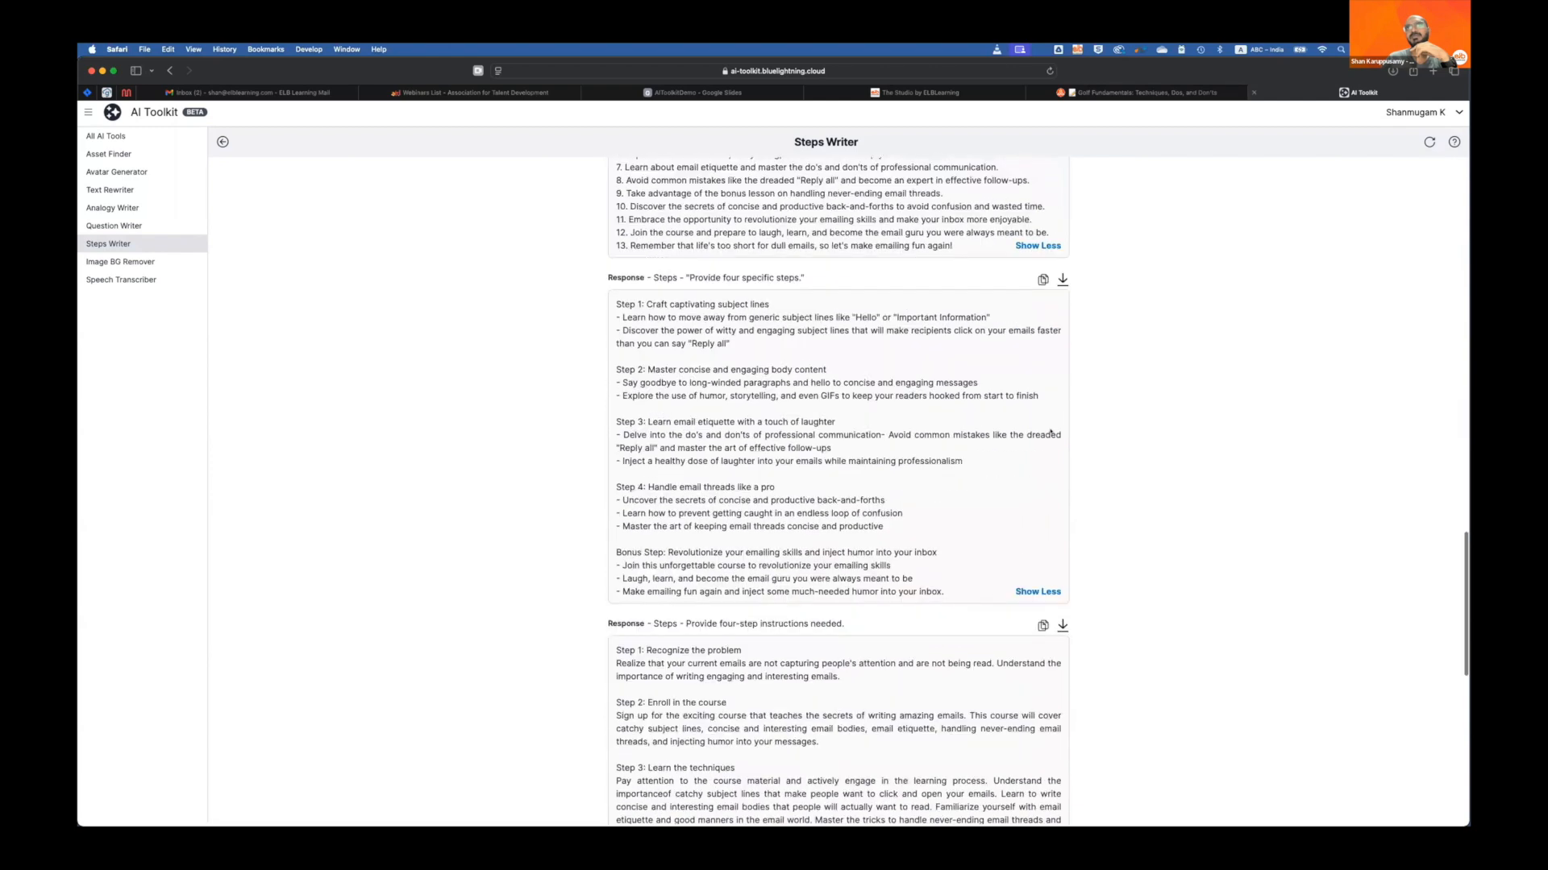
scroll(1050, 432, up, 20)
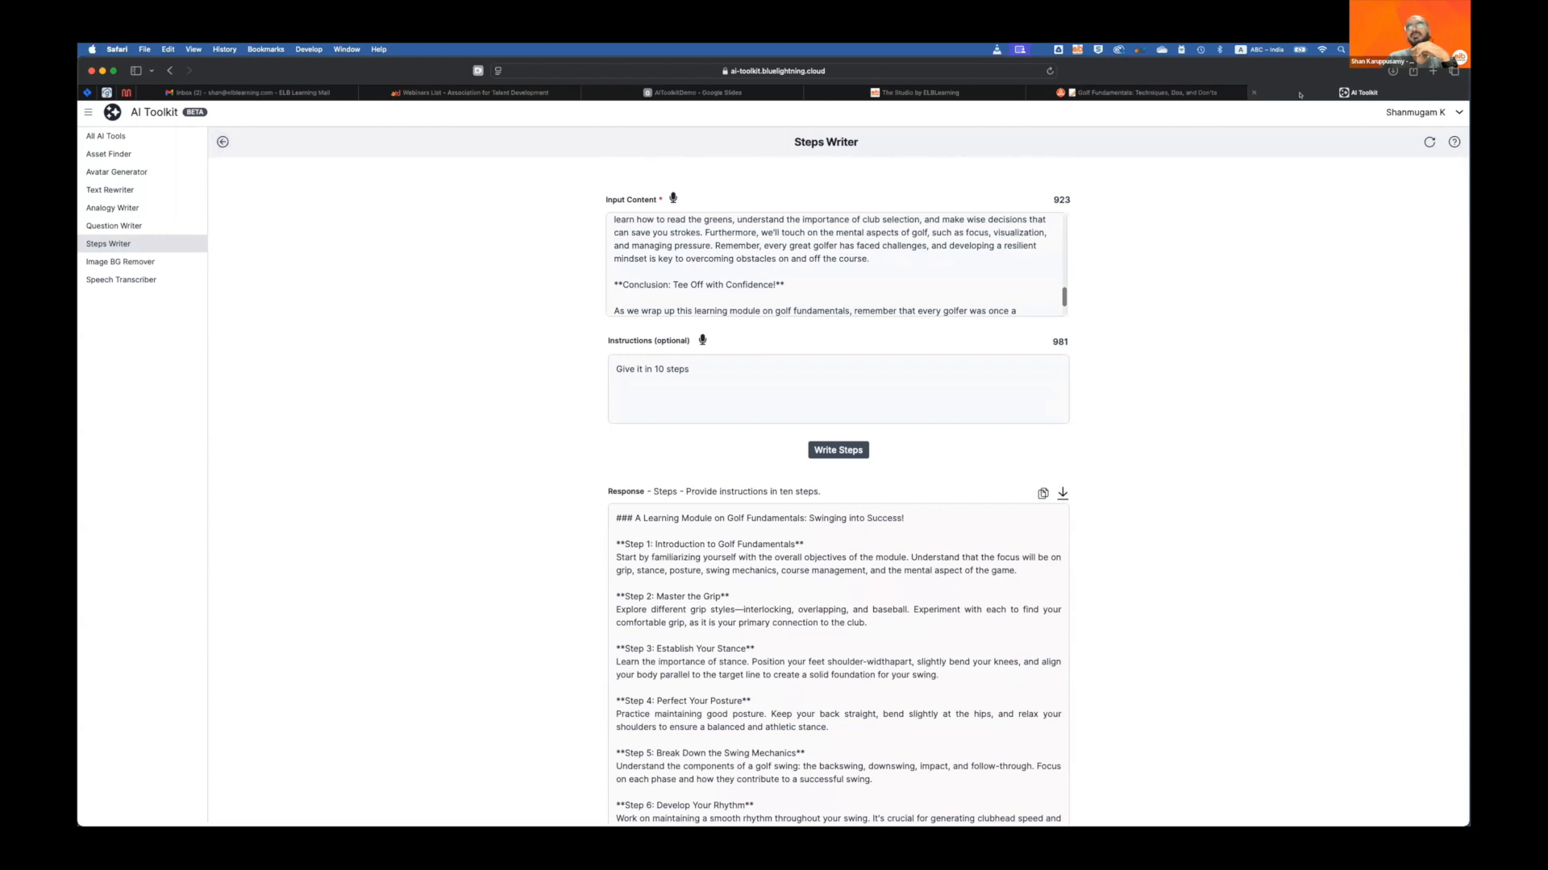
click(1422, 144)
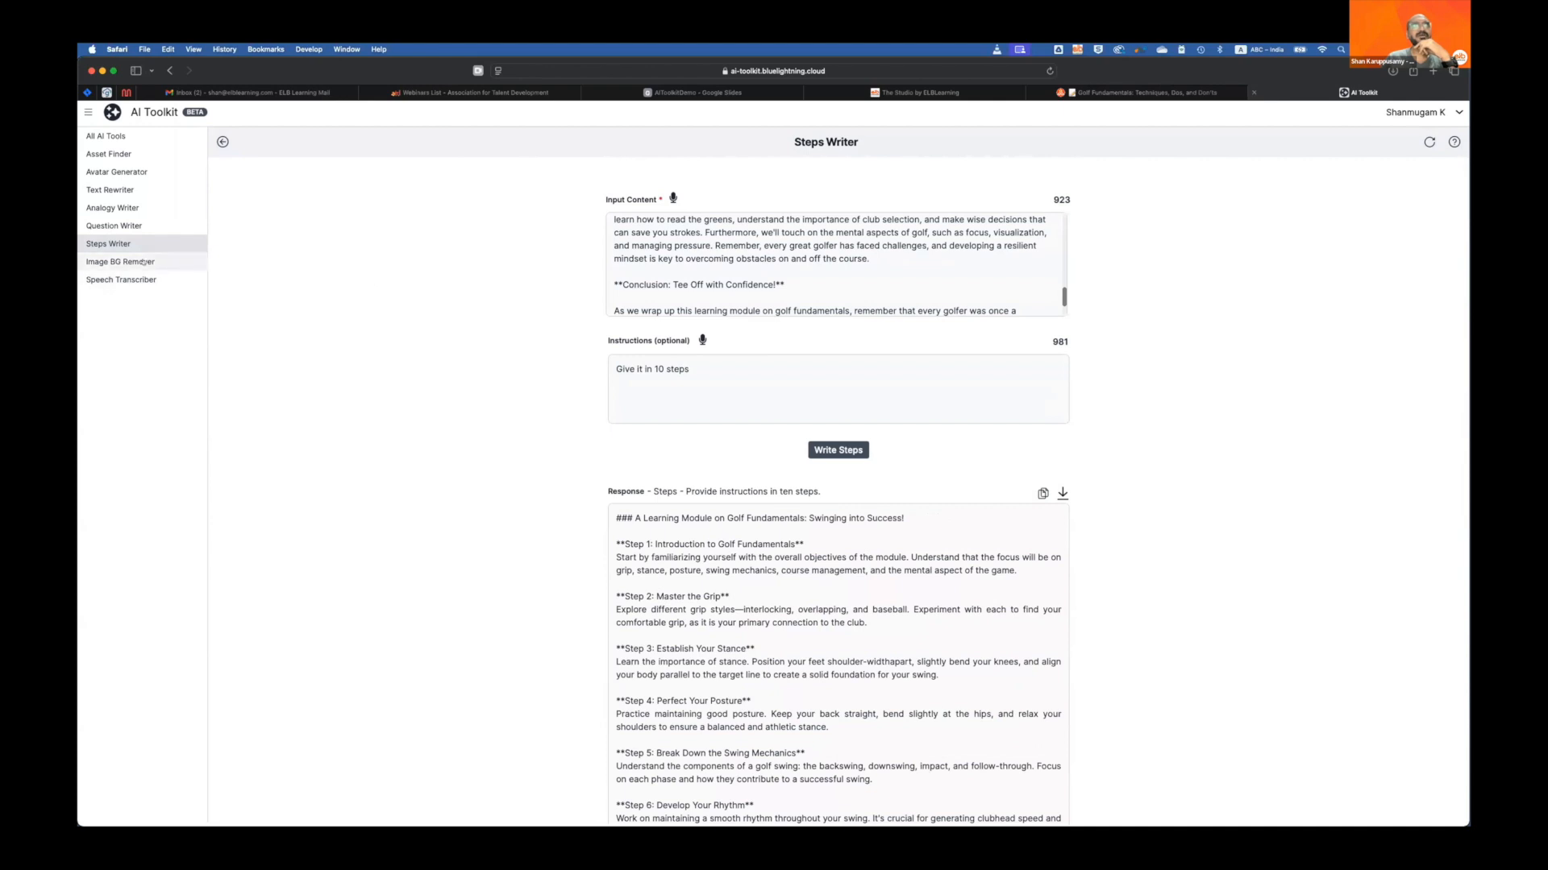
Step: Open the Image BG Remover, upload the golfer swing JPEG from Downloads, and remove its background
click(113, 261)
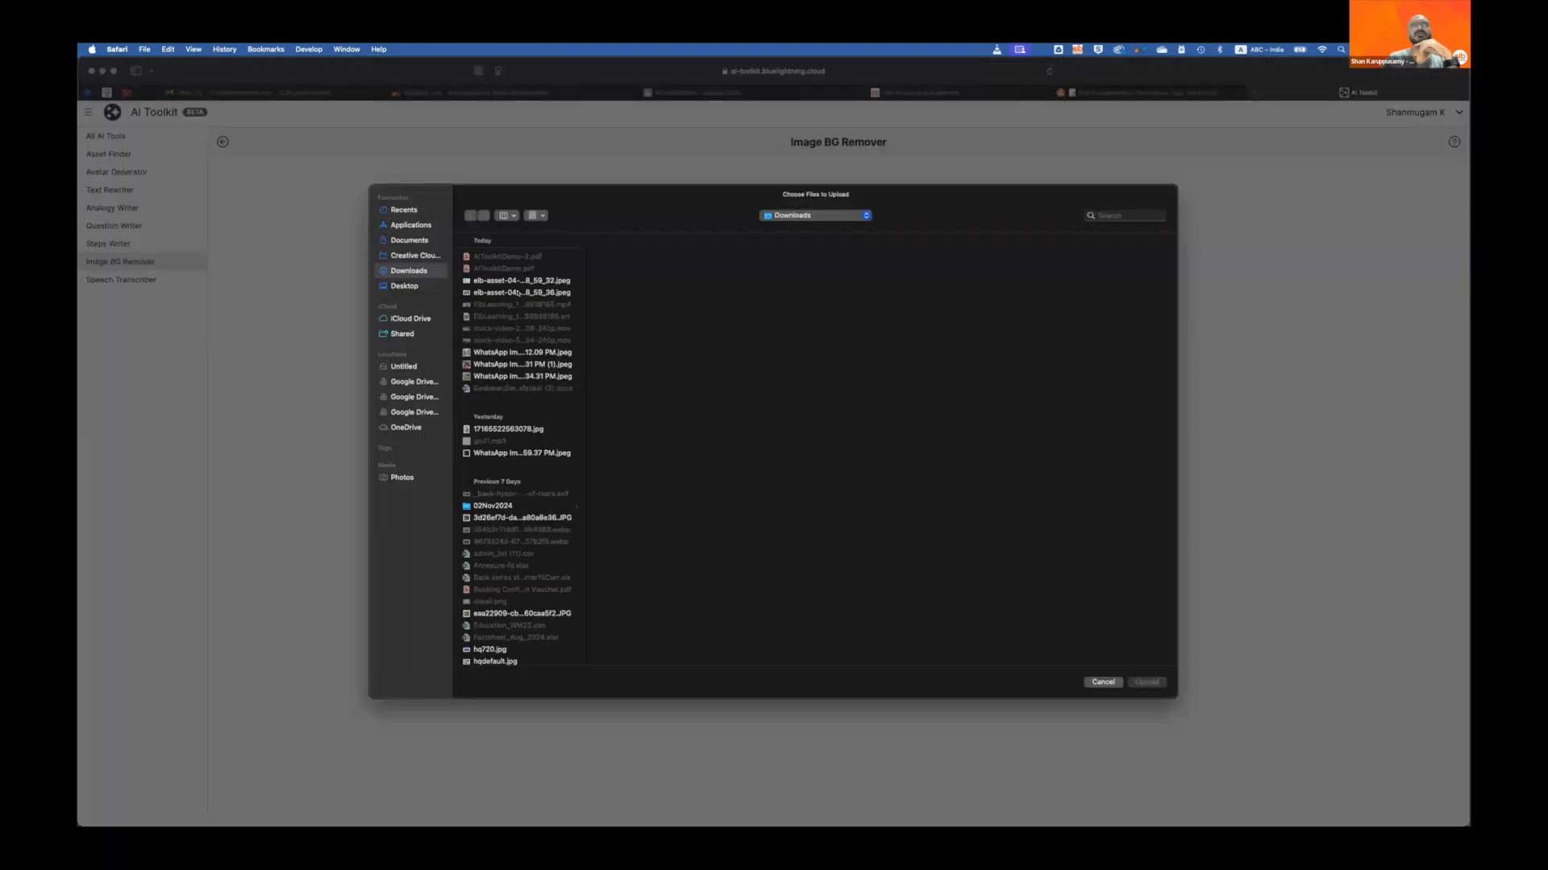
click(527, 287)
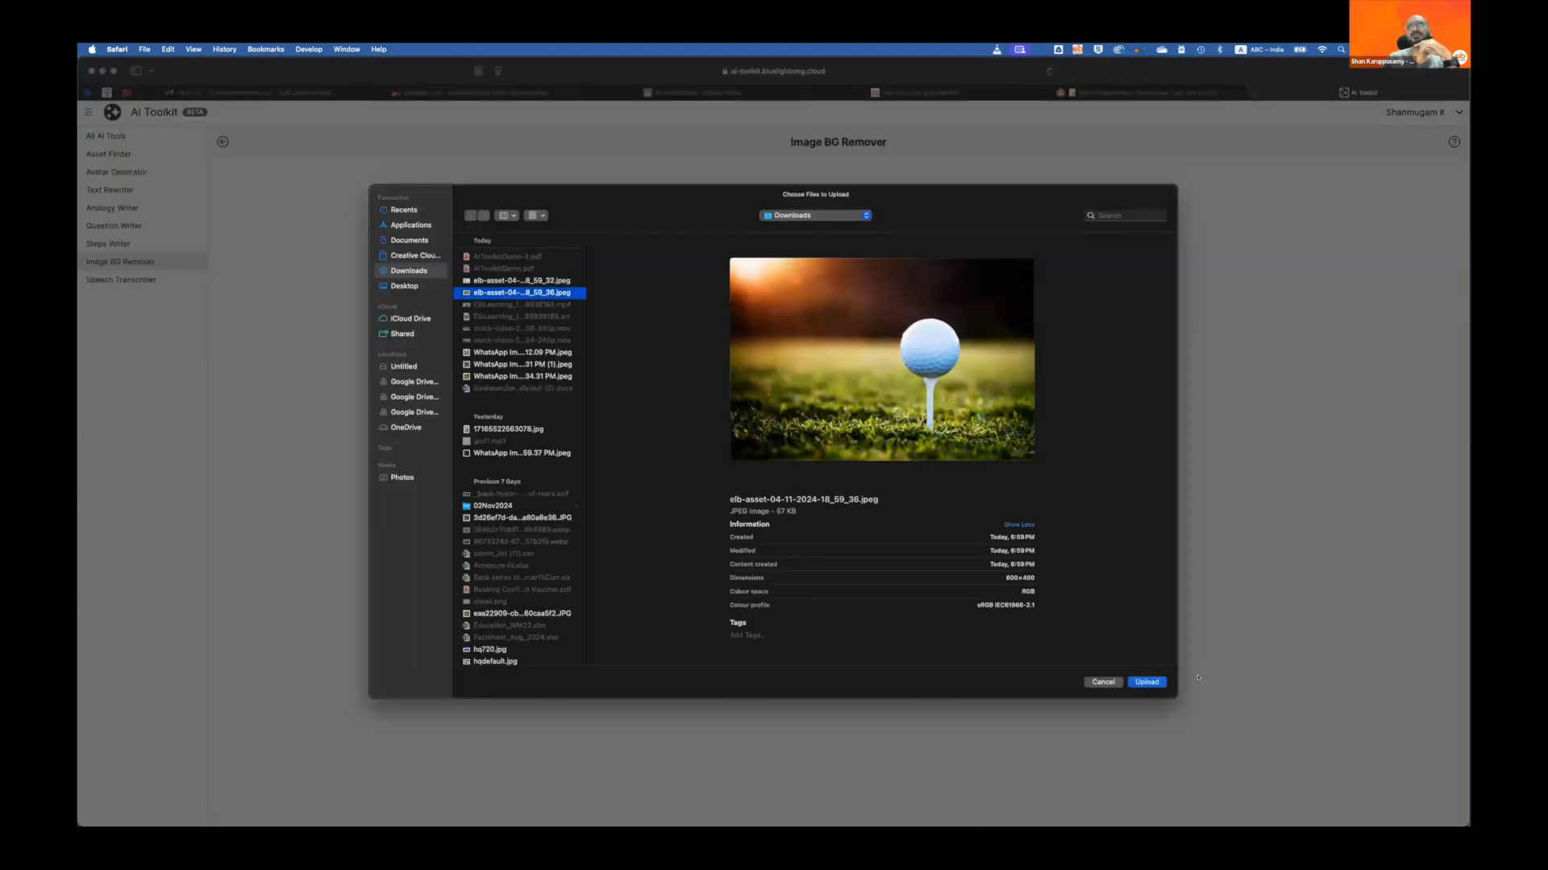
key(Up)
key(Return)
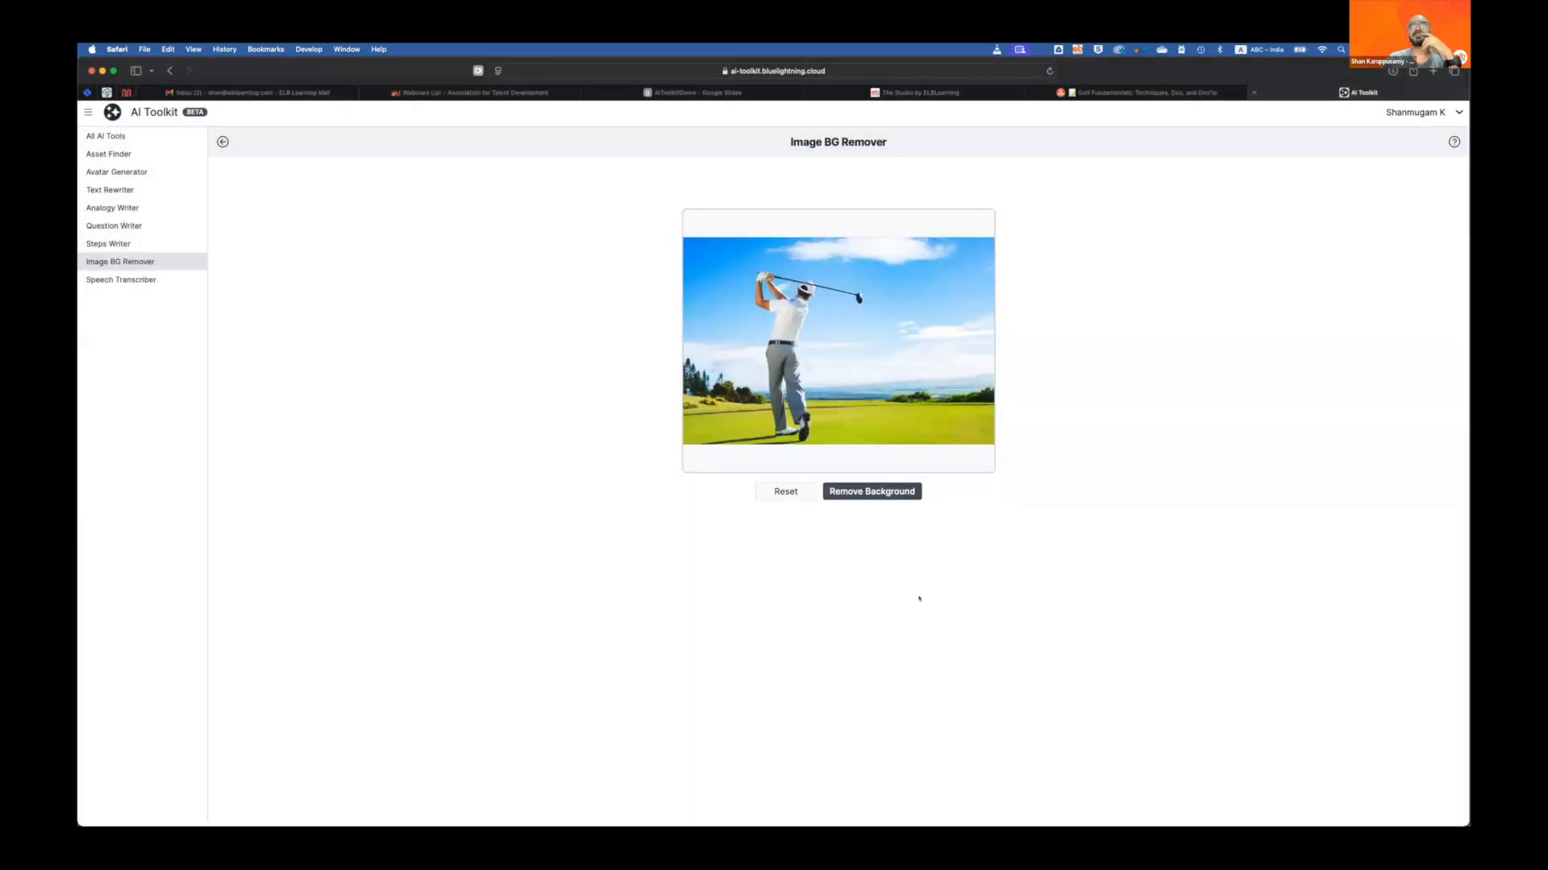
click(874, 497)
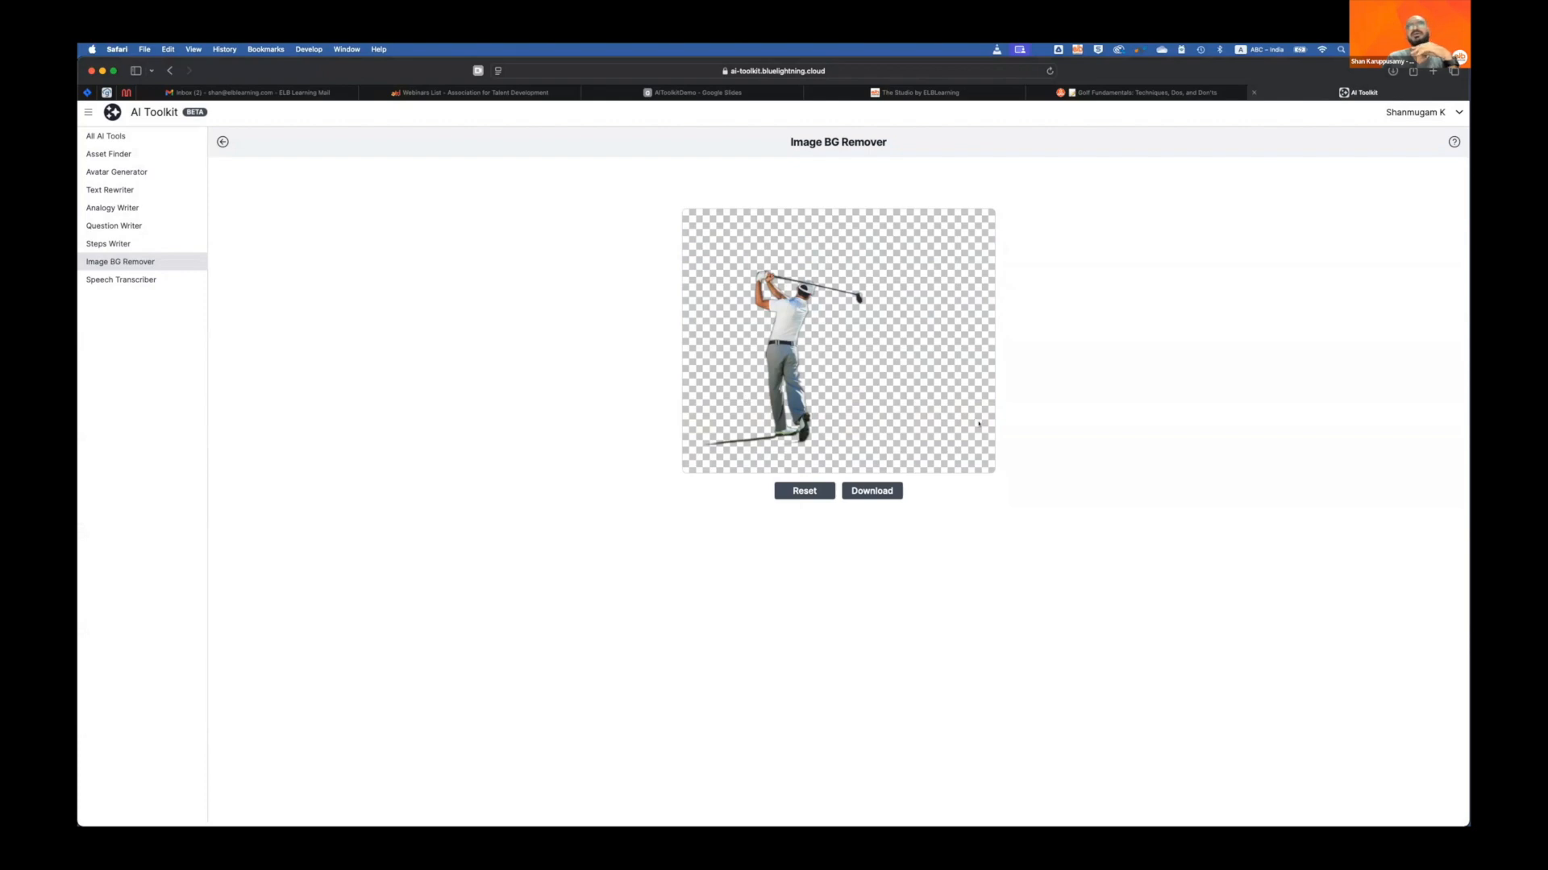
Step: Open the Speech Transcriber and look over the SRT transcript of the email etiquette video
click(126, 277)
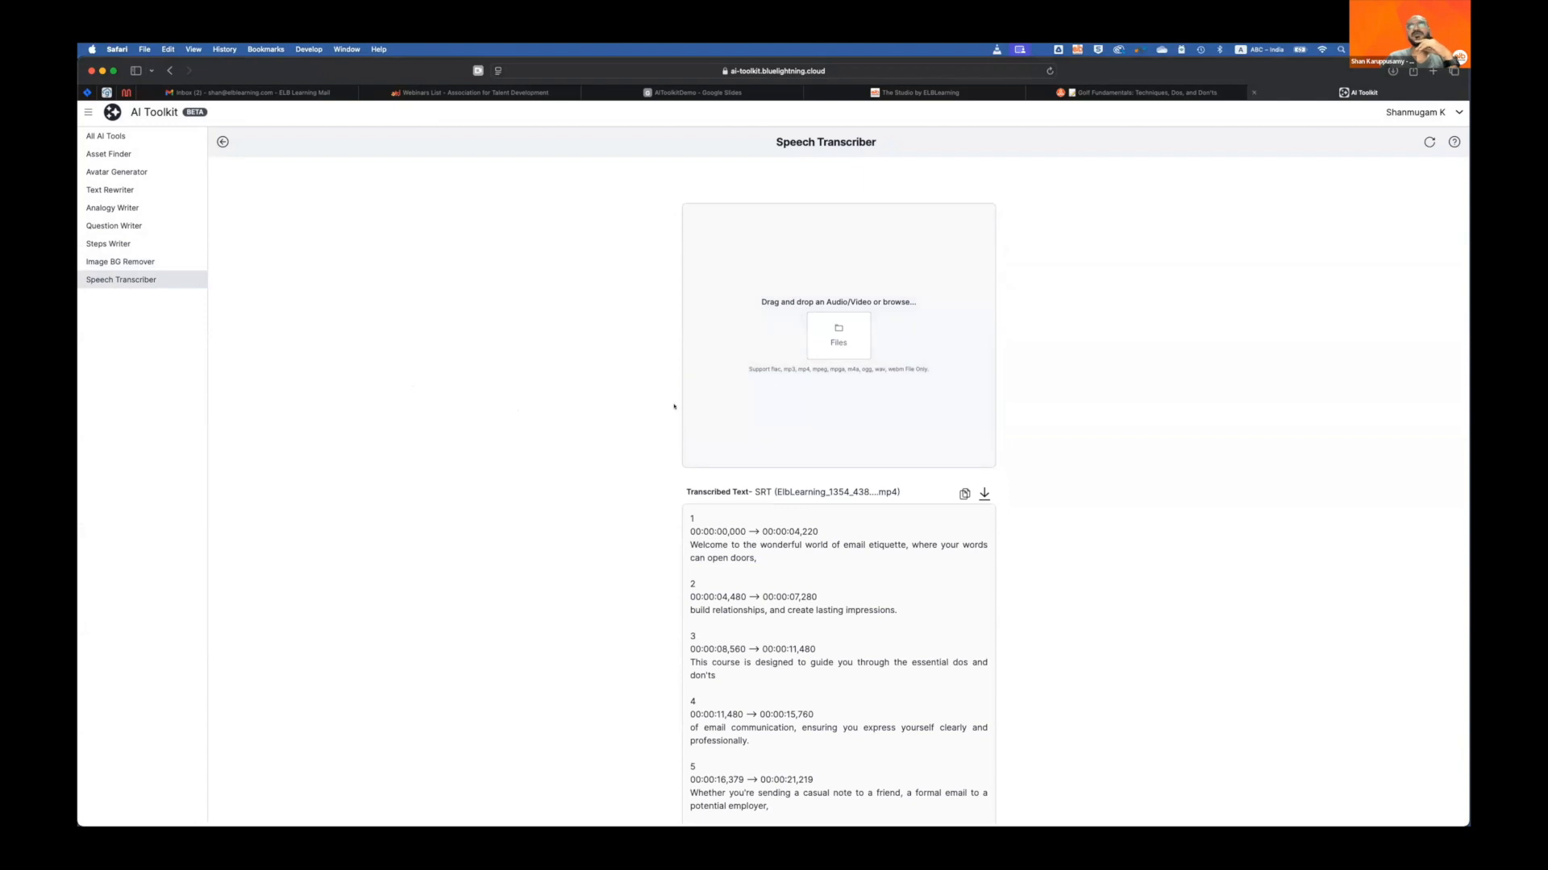
scroll(674, 406, down, 2)
scroll(674, 406, up, 2)
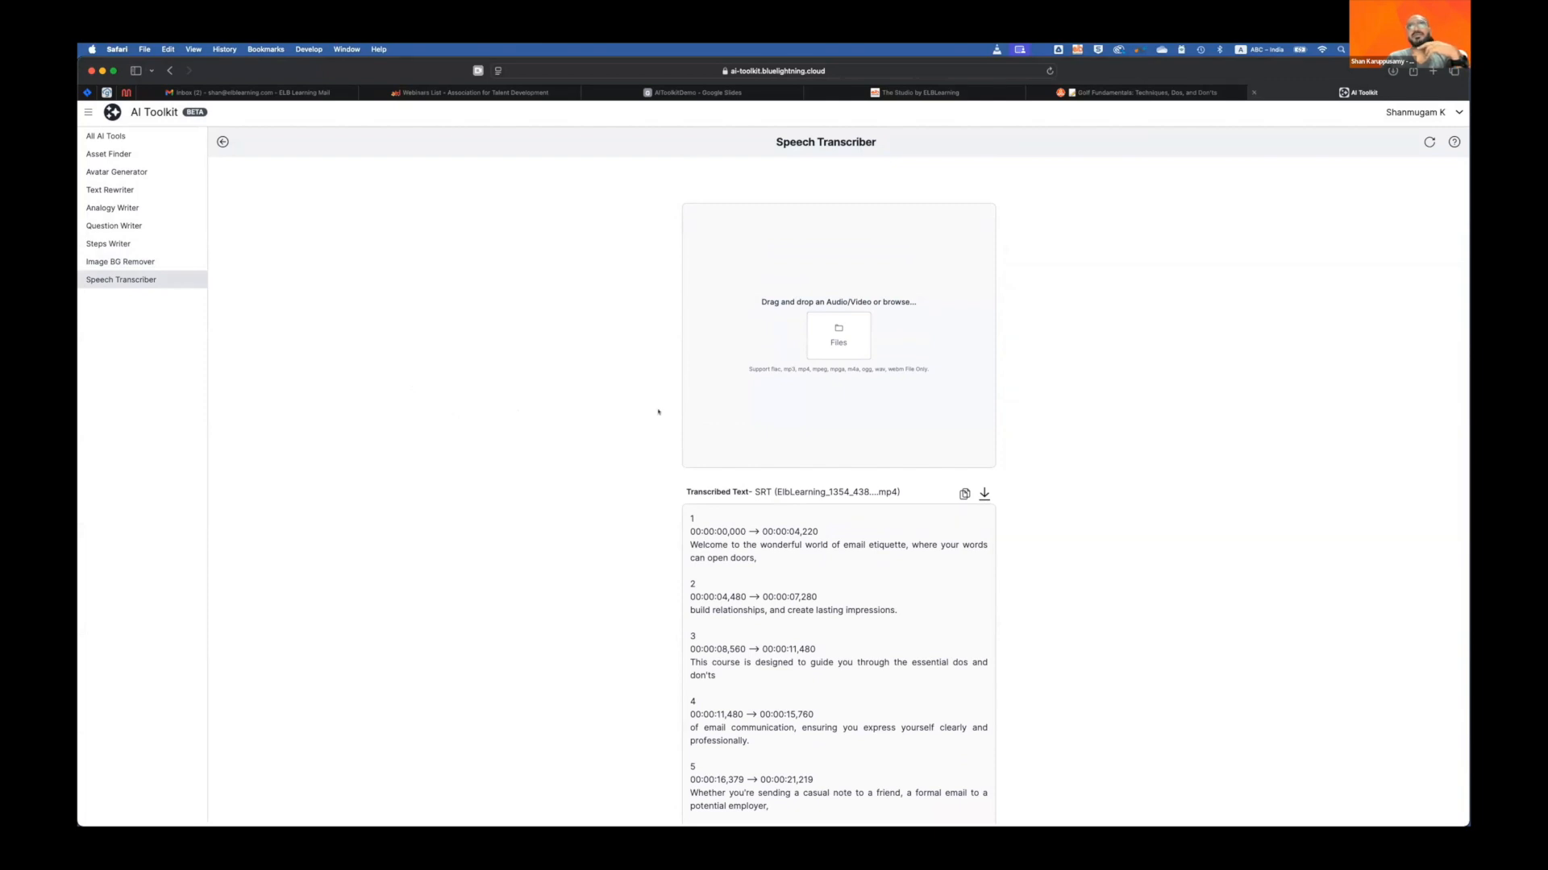
click(836, 345)
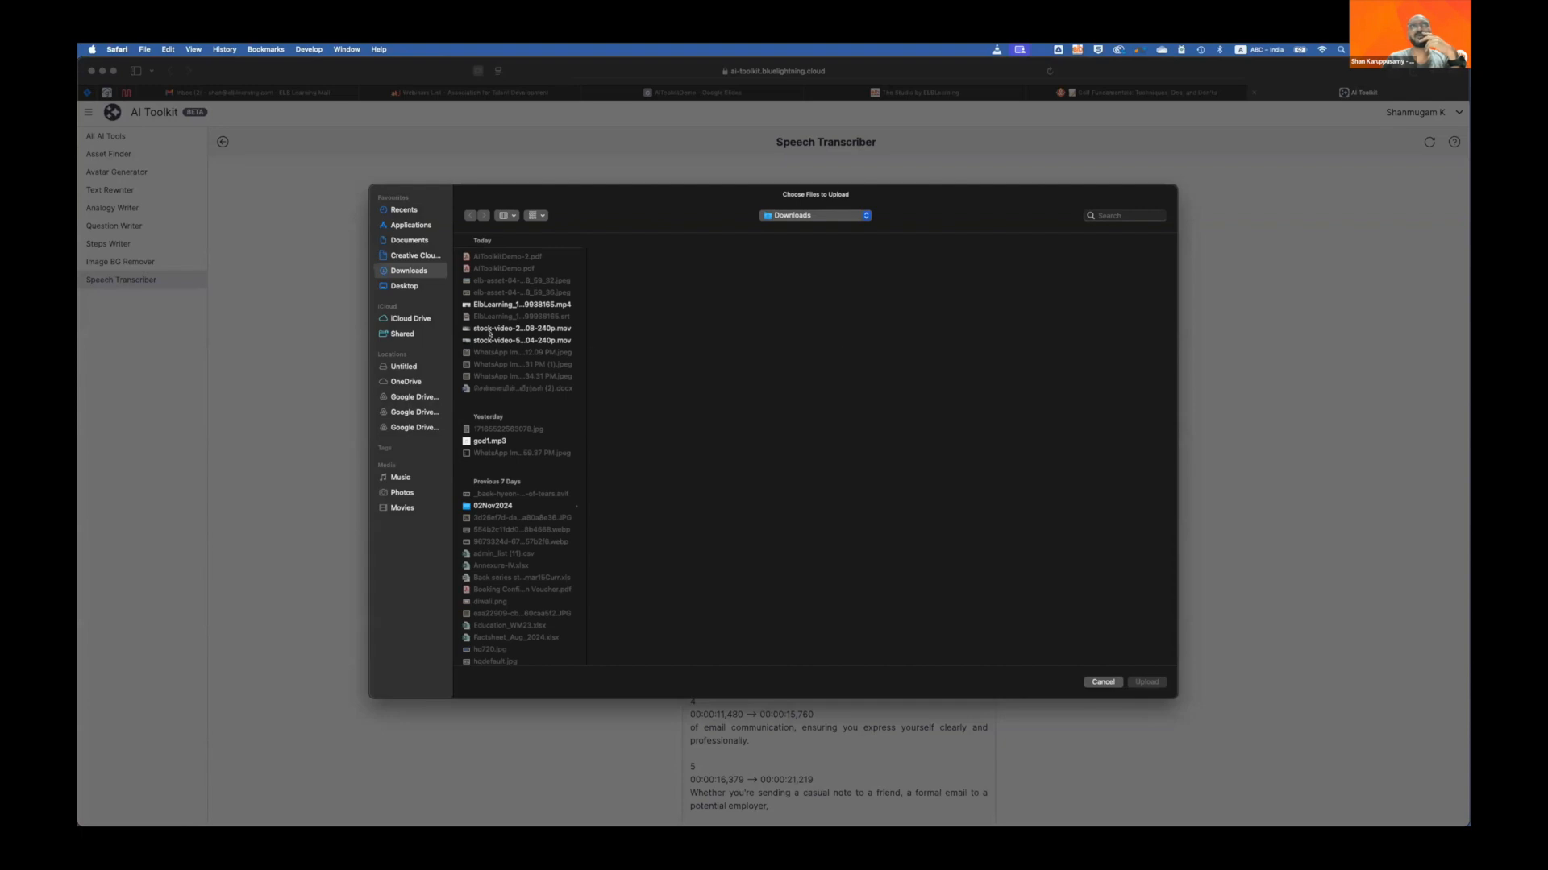
click(524, 304)
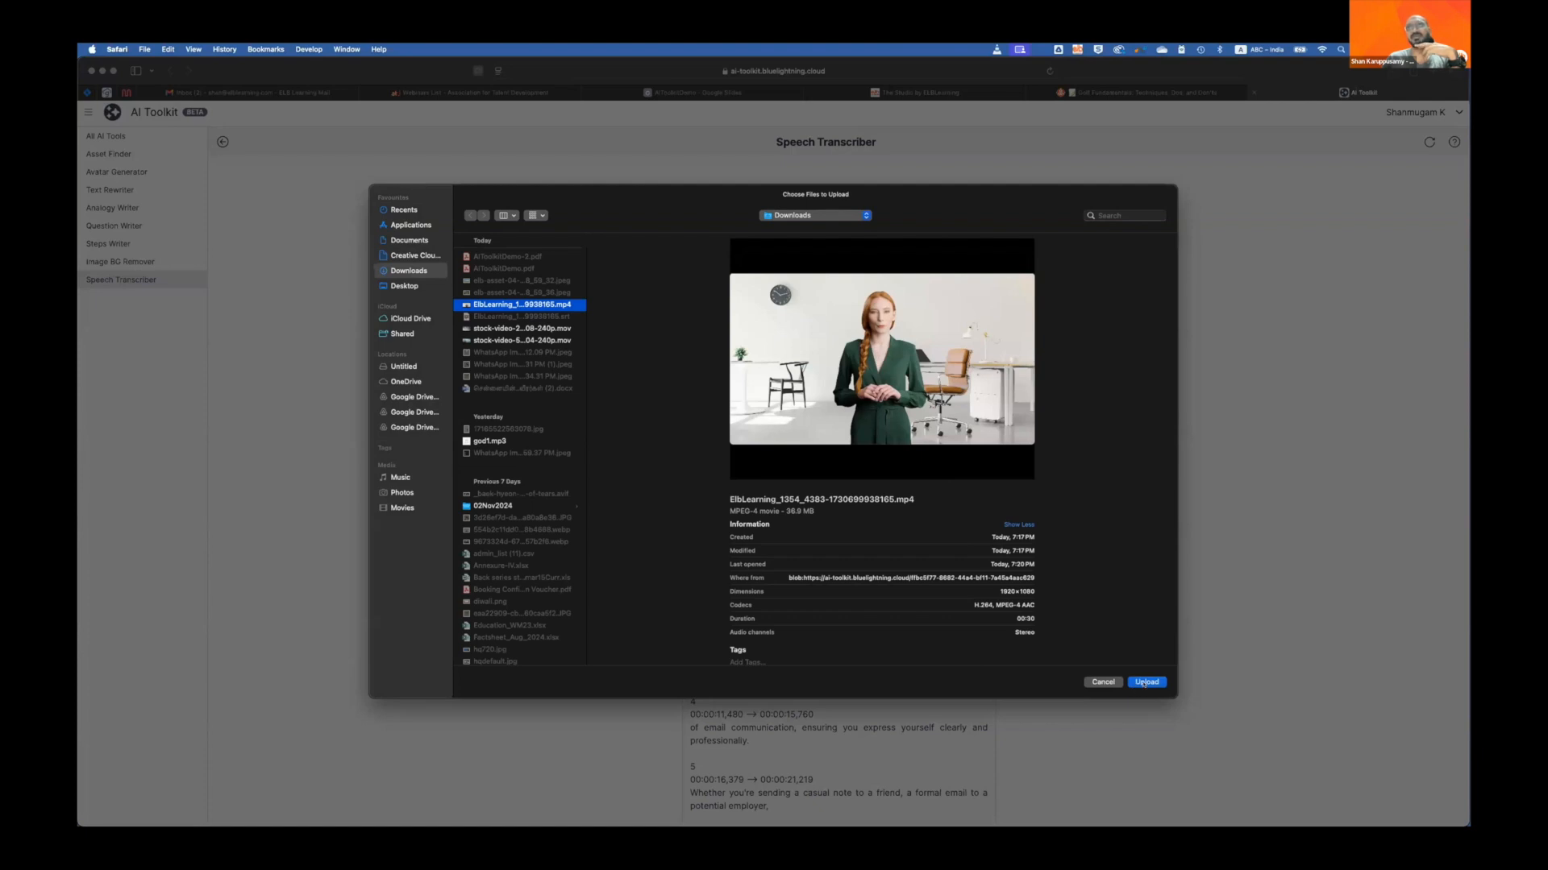
click(1104, 682)
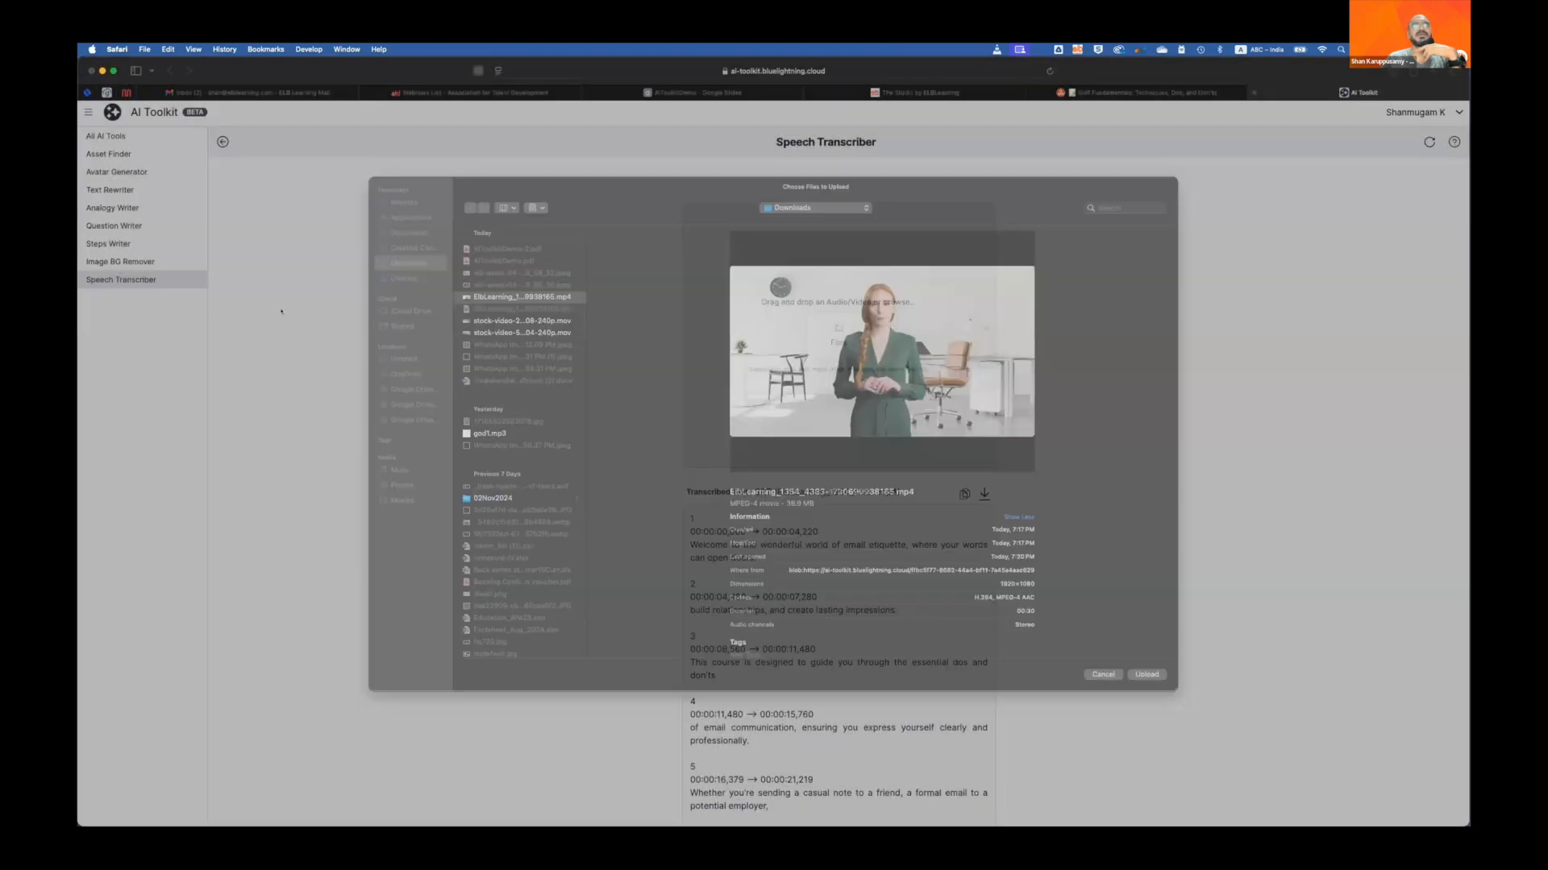
Step: Preview the newest video under My Videos in the Avatar Generator and download it as an MP4
click(117, 172)
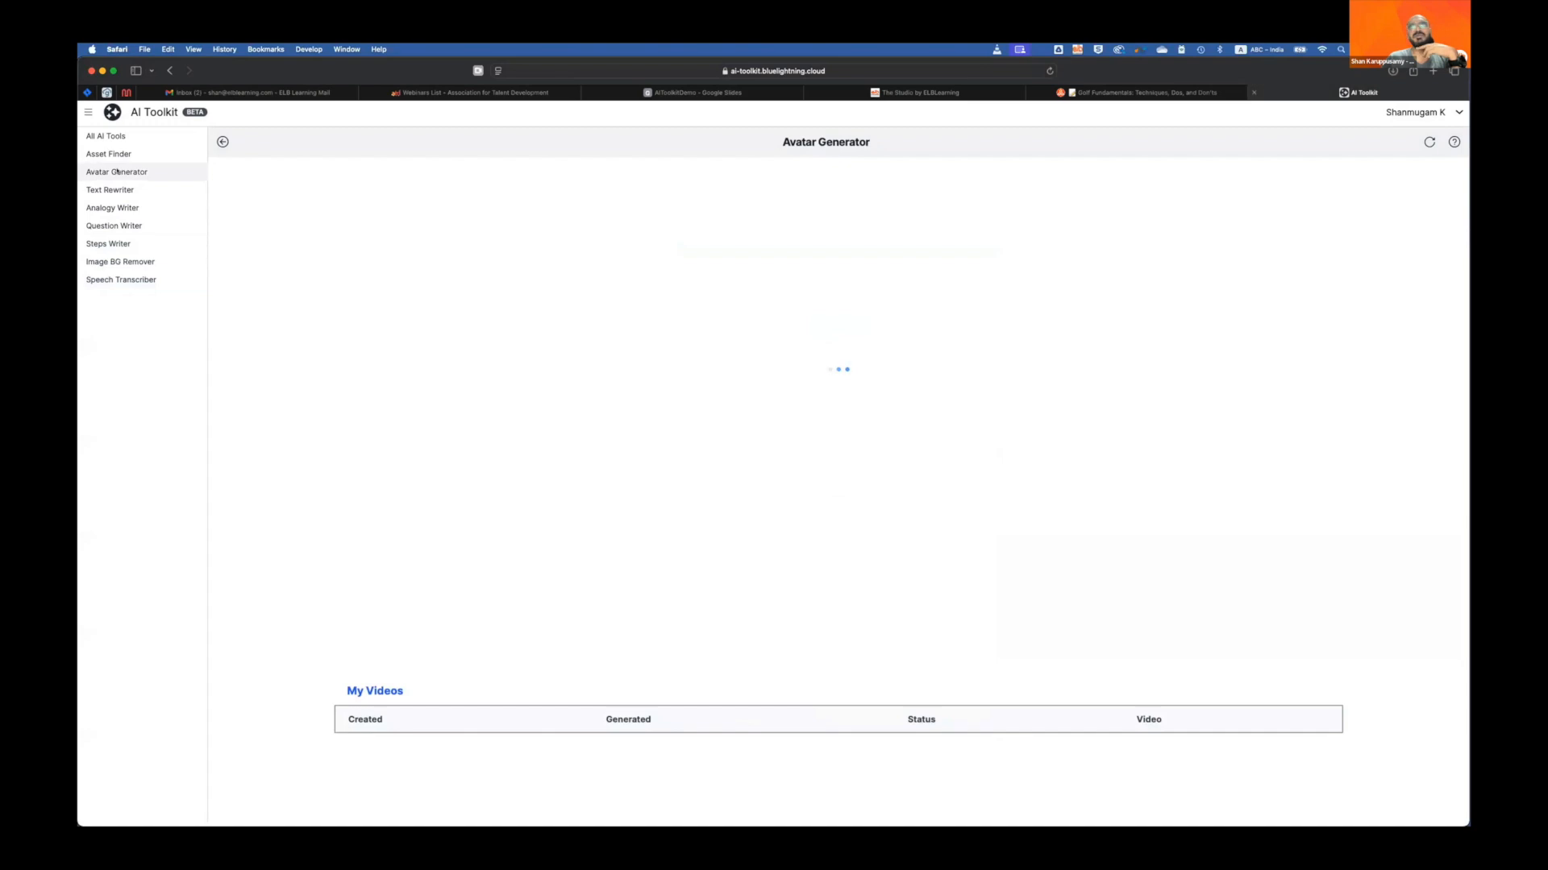
scroll(853, 553, down, 5)
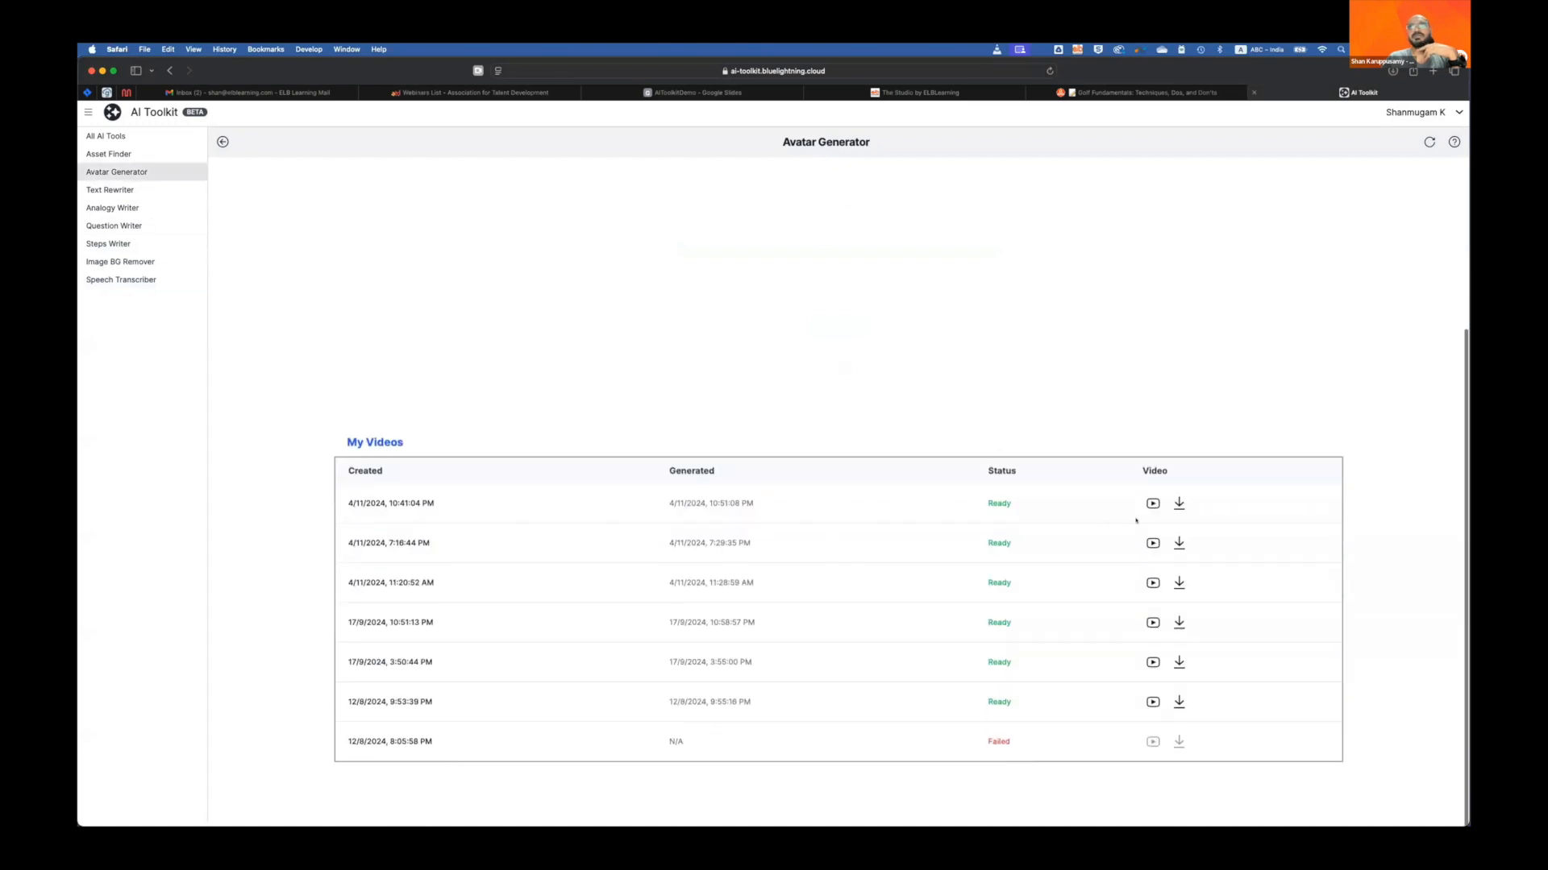
click(1153, 503)
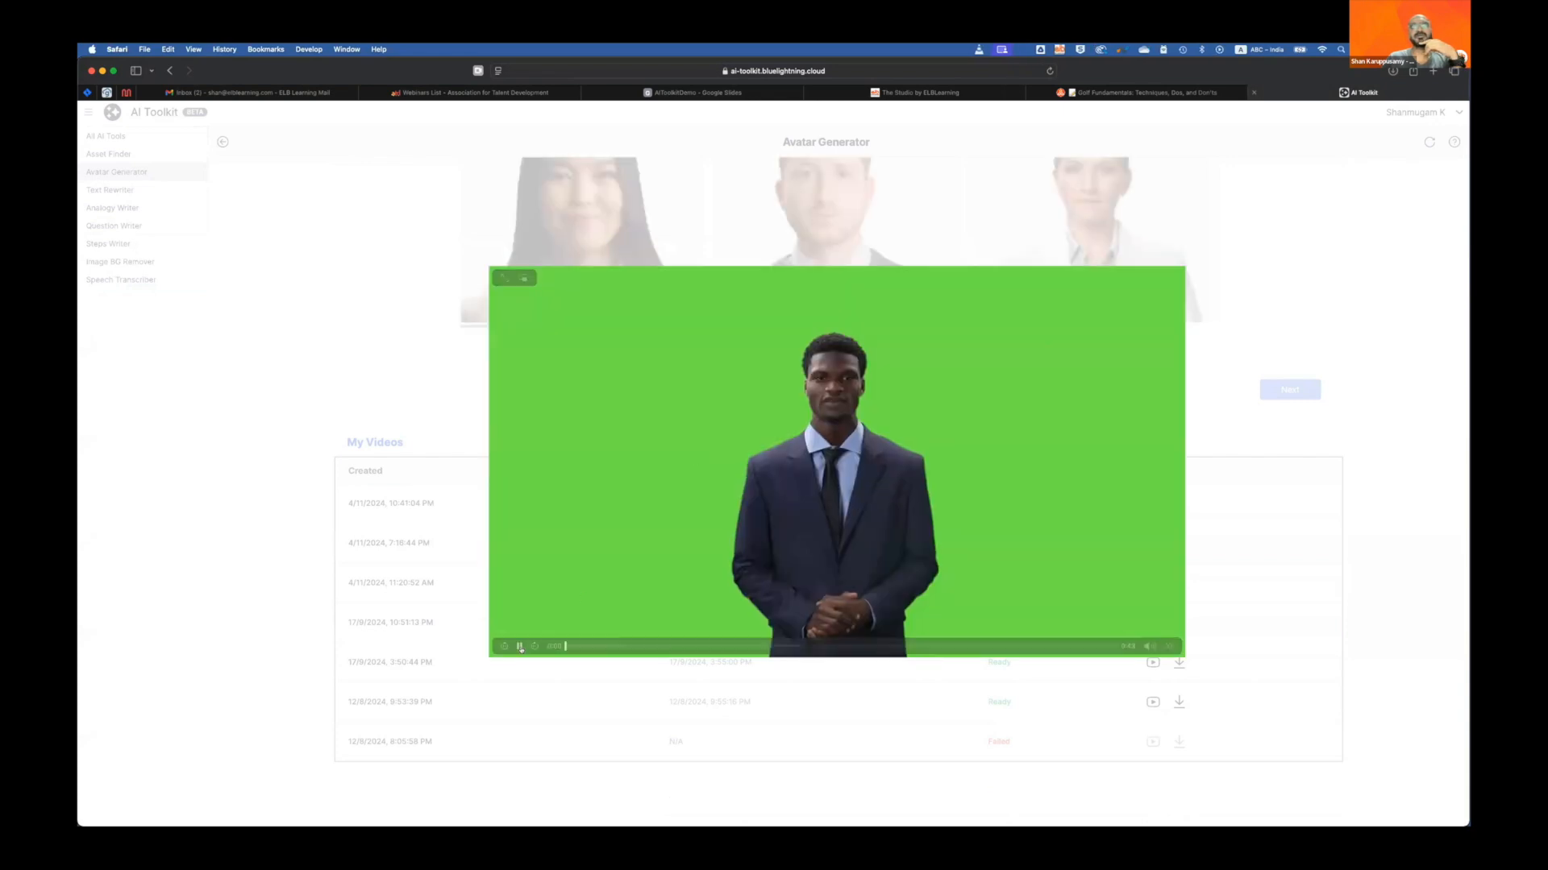
click(894, 522)
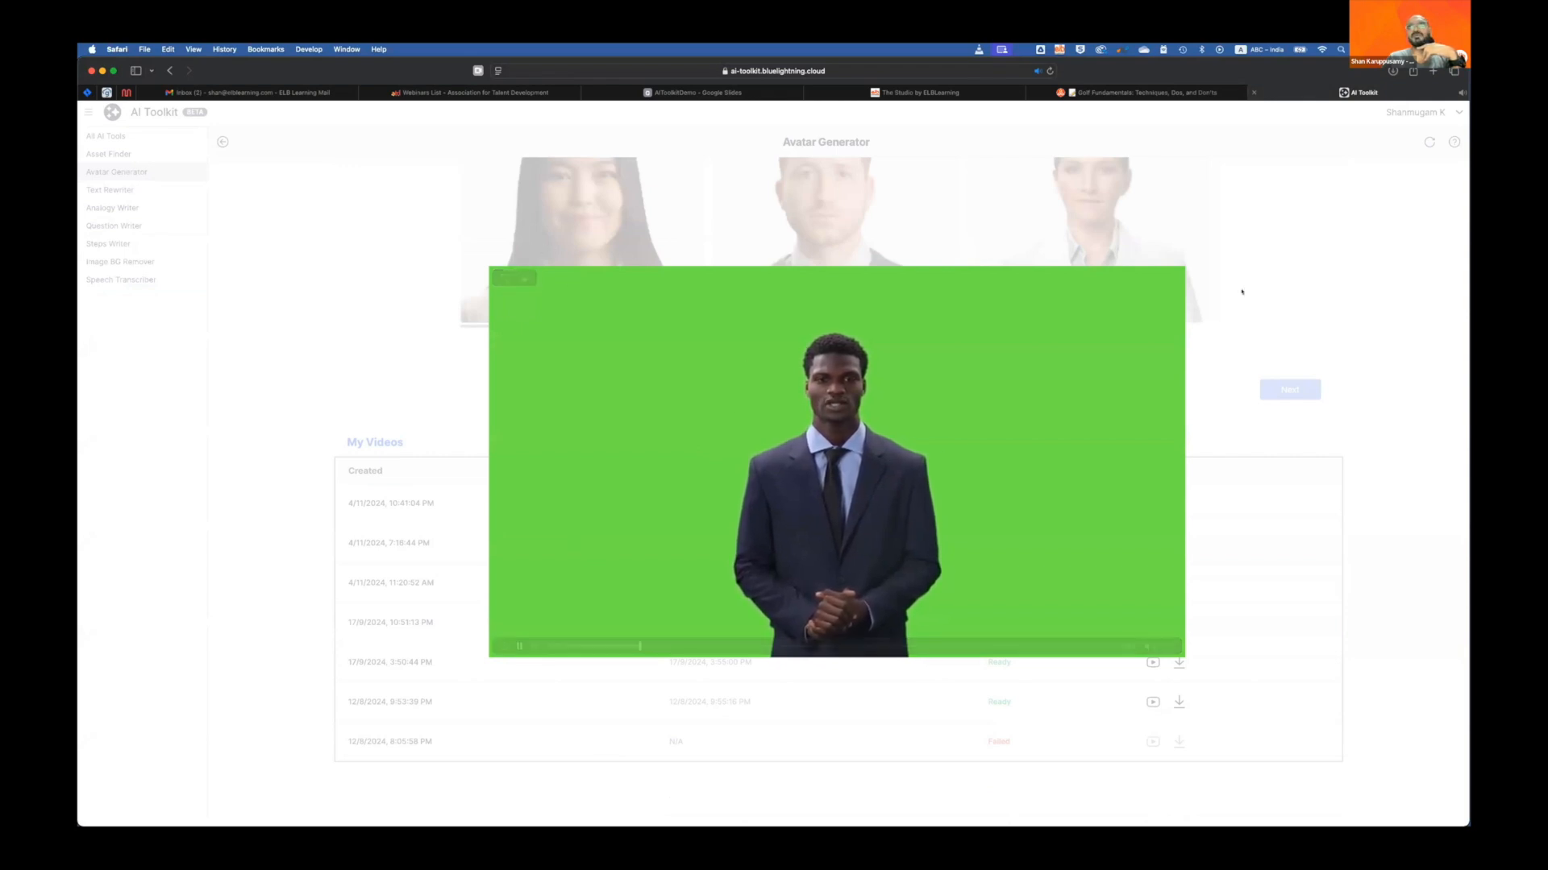
click(1204, 443)
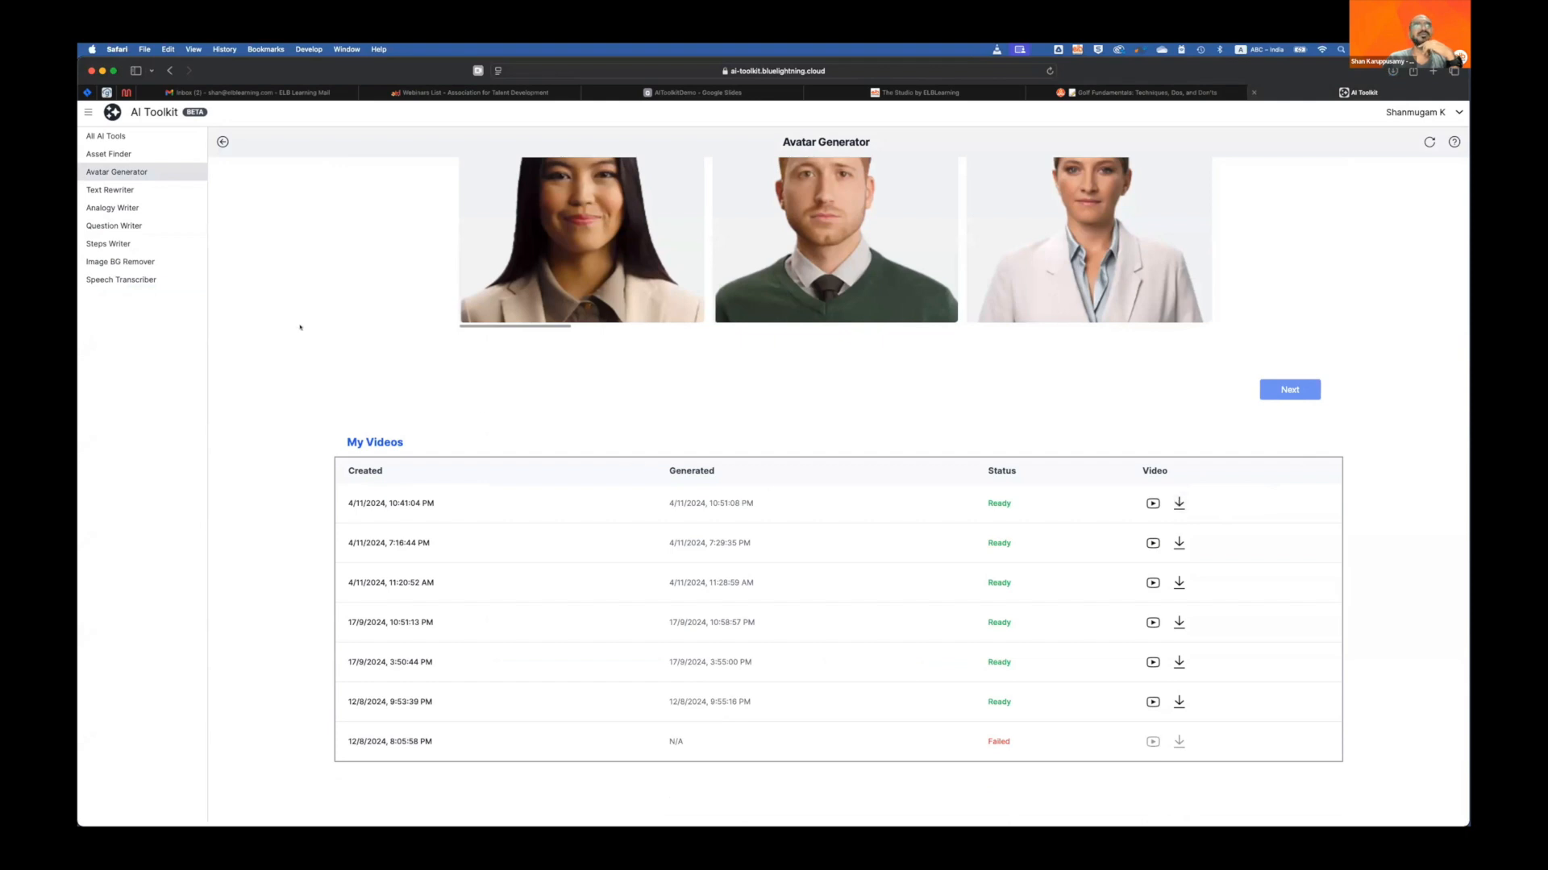
Step: Upload ElbLearning_1361_4392-1730740868347.mp4 from Downloads to the Speech Transcriber, transcribe it in Text format, and pause its preview
click(119, 280)
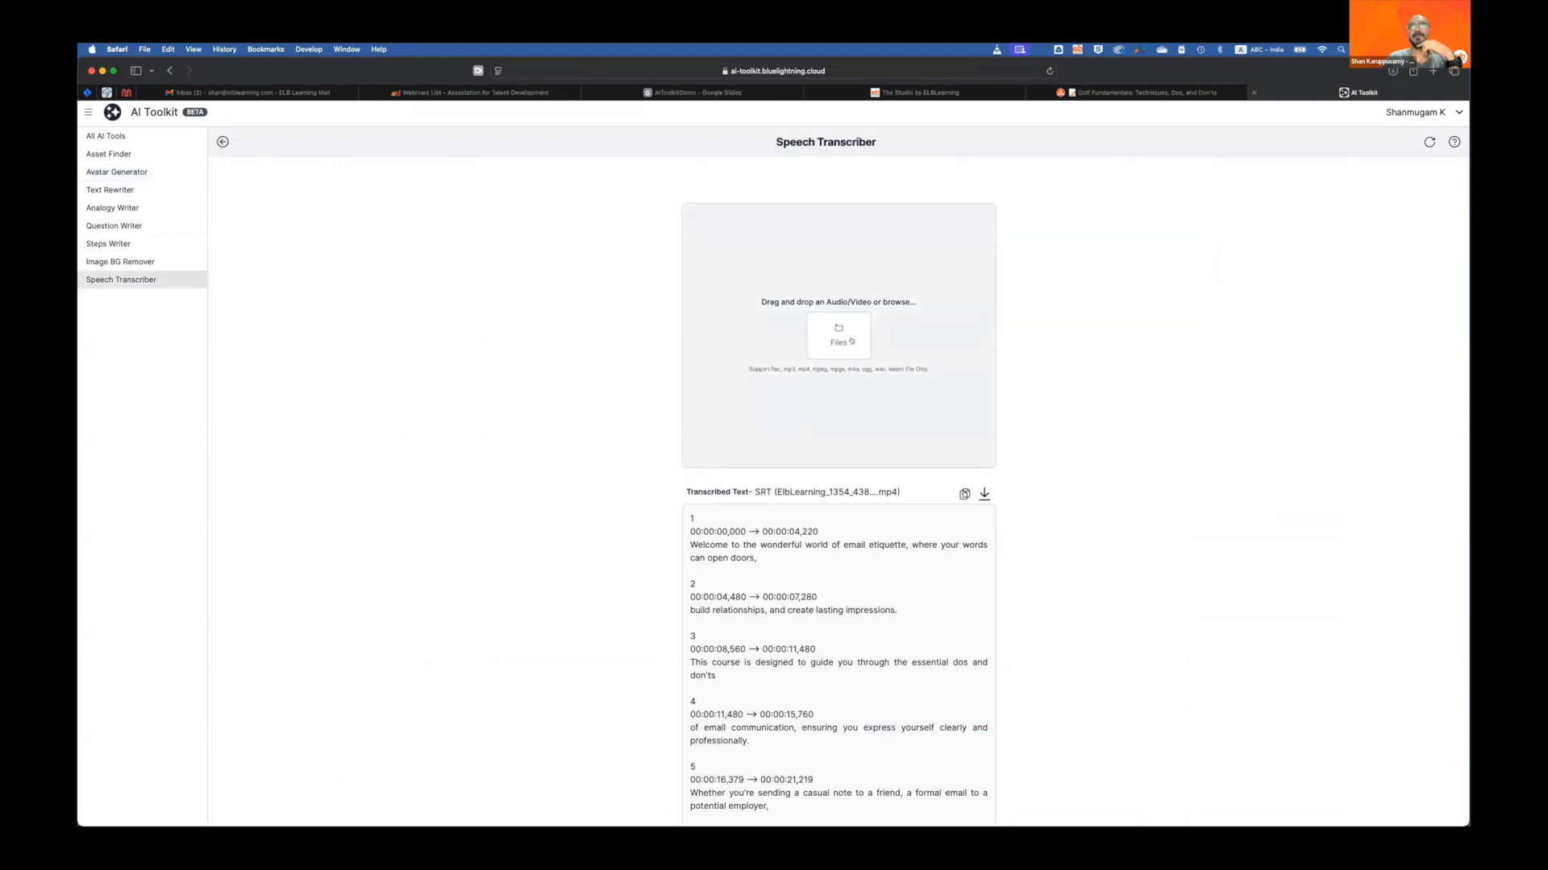
click(832, 331)
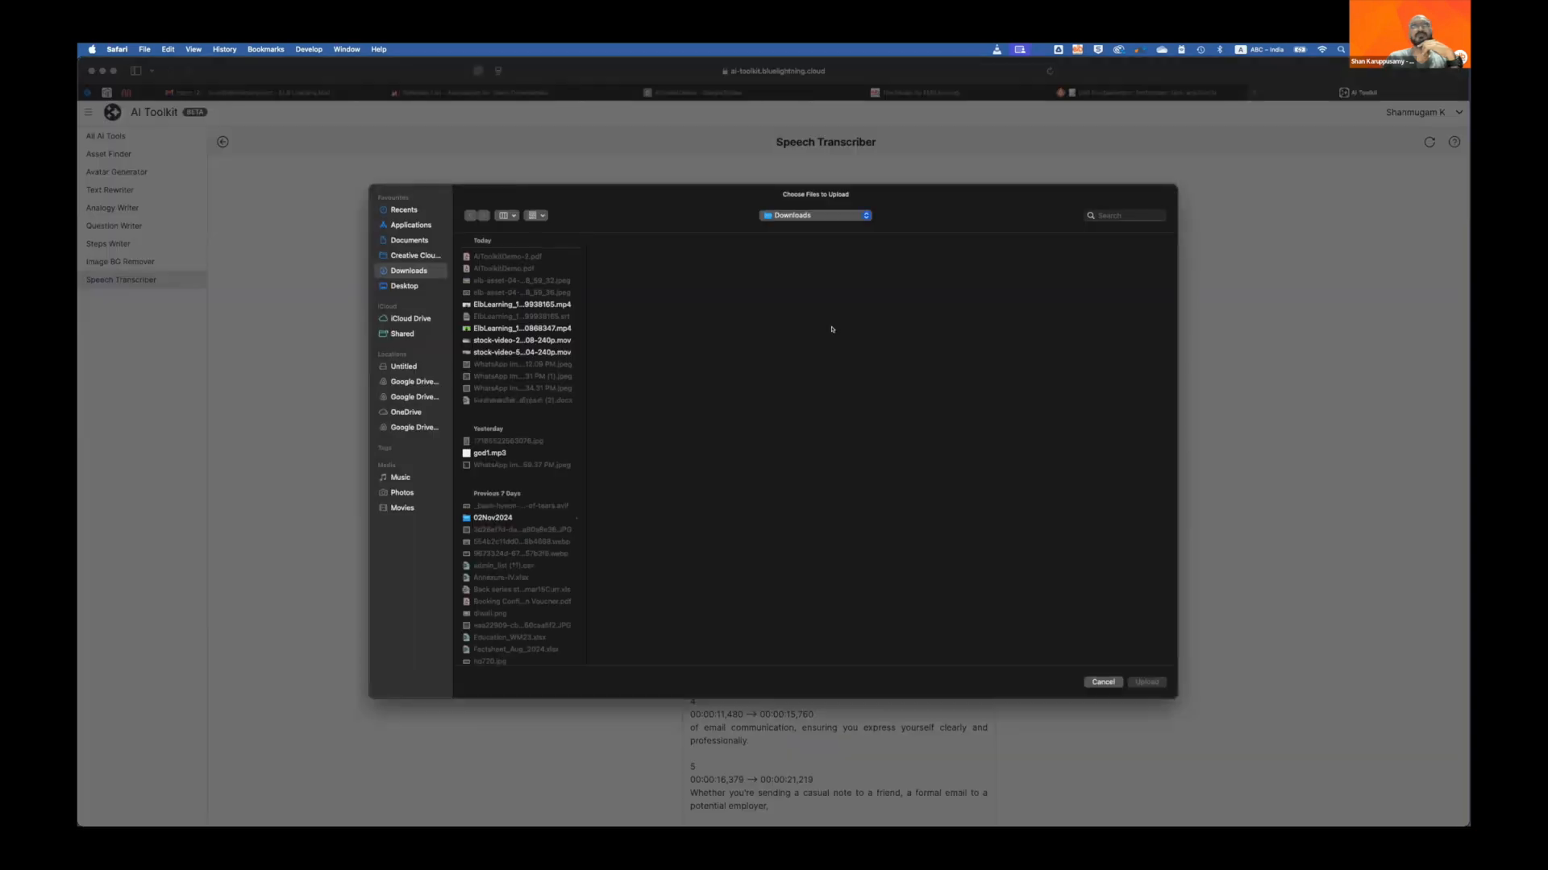
click(524, 304)
click(532, 328)
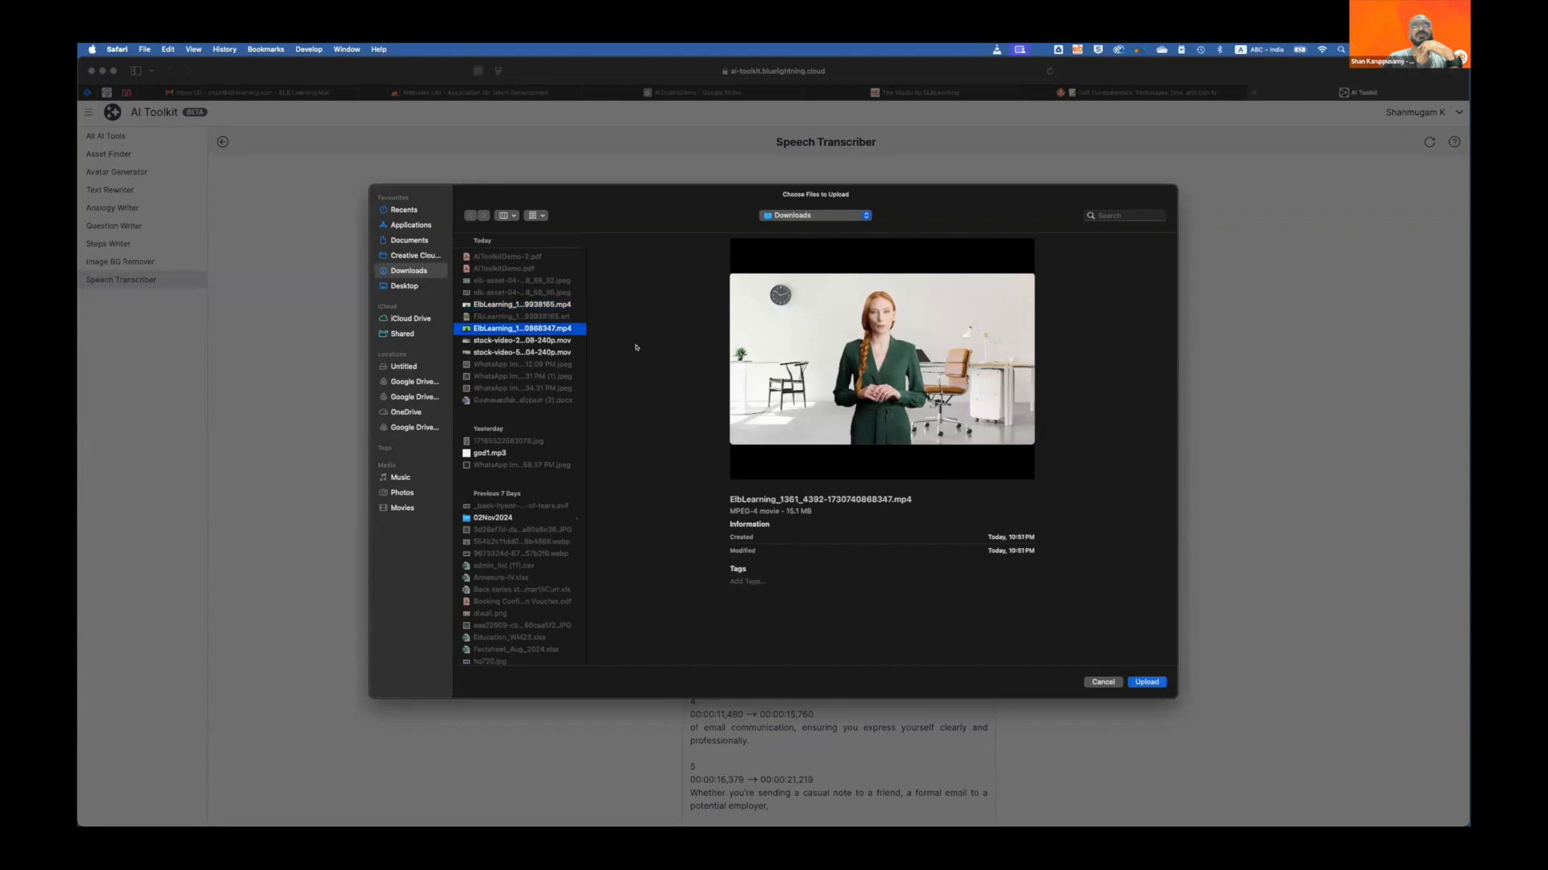
click(1146, 682)
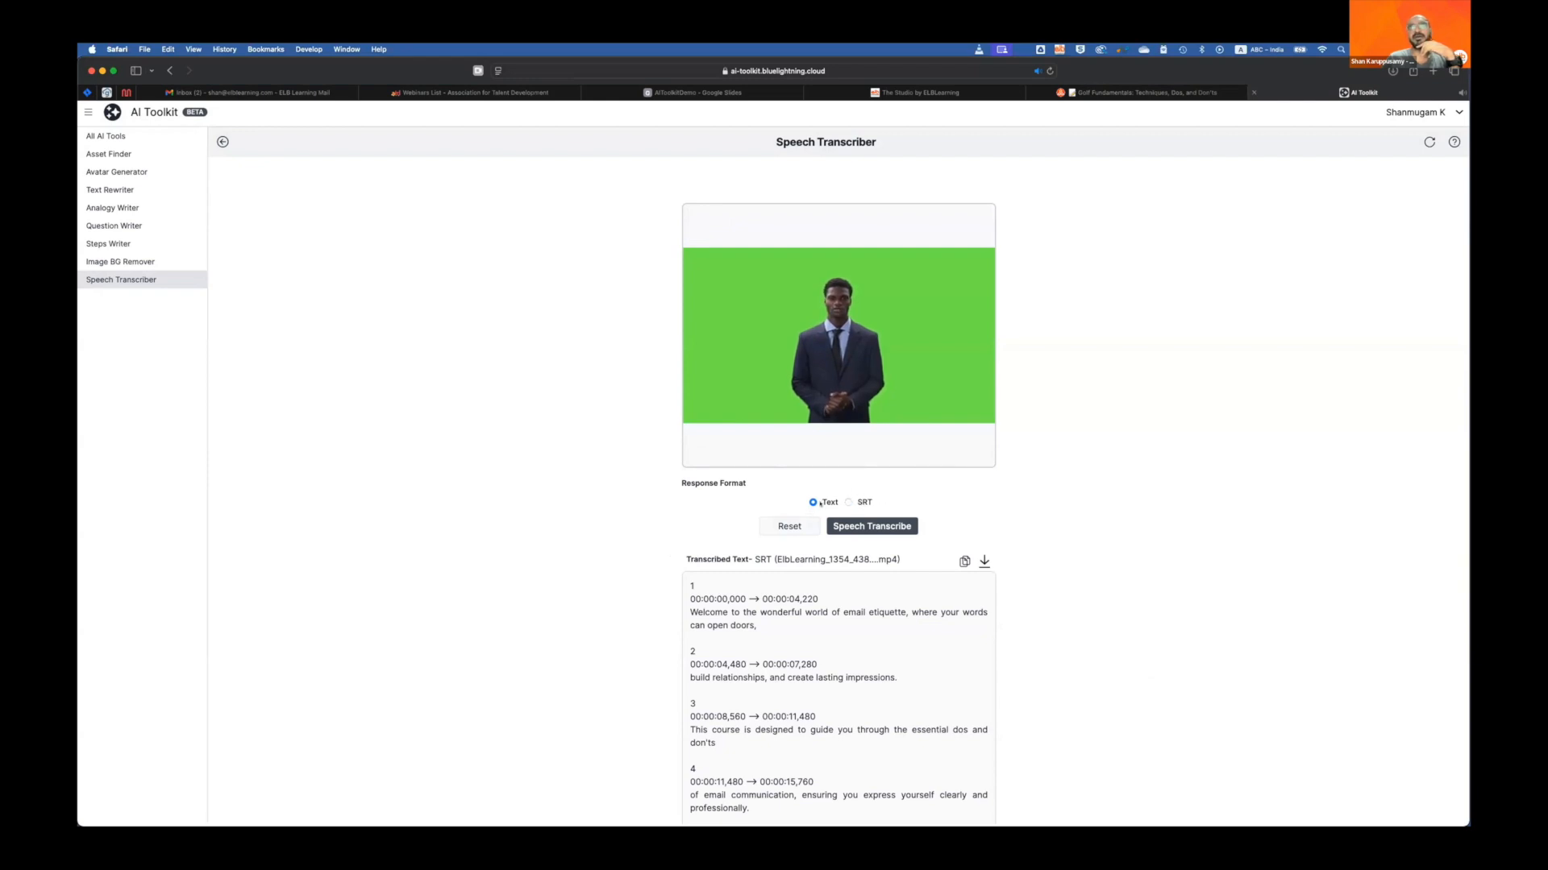
click(869, 528)
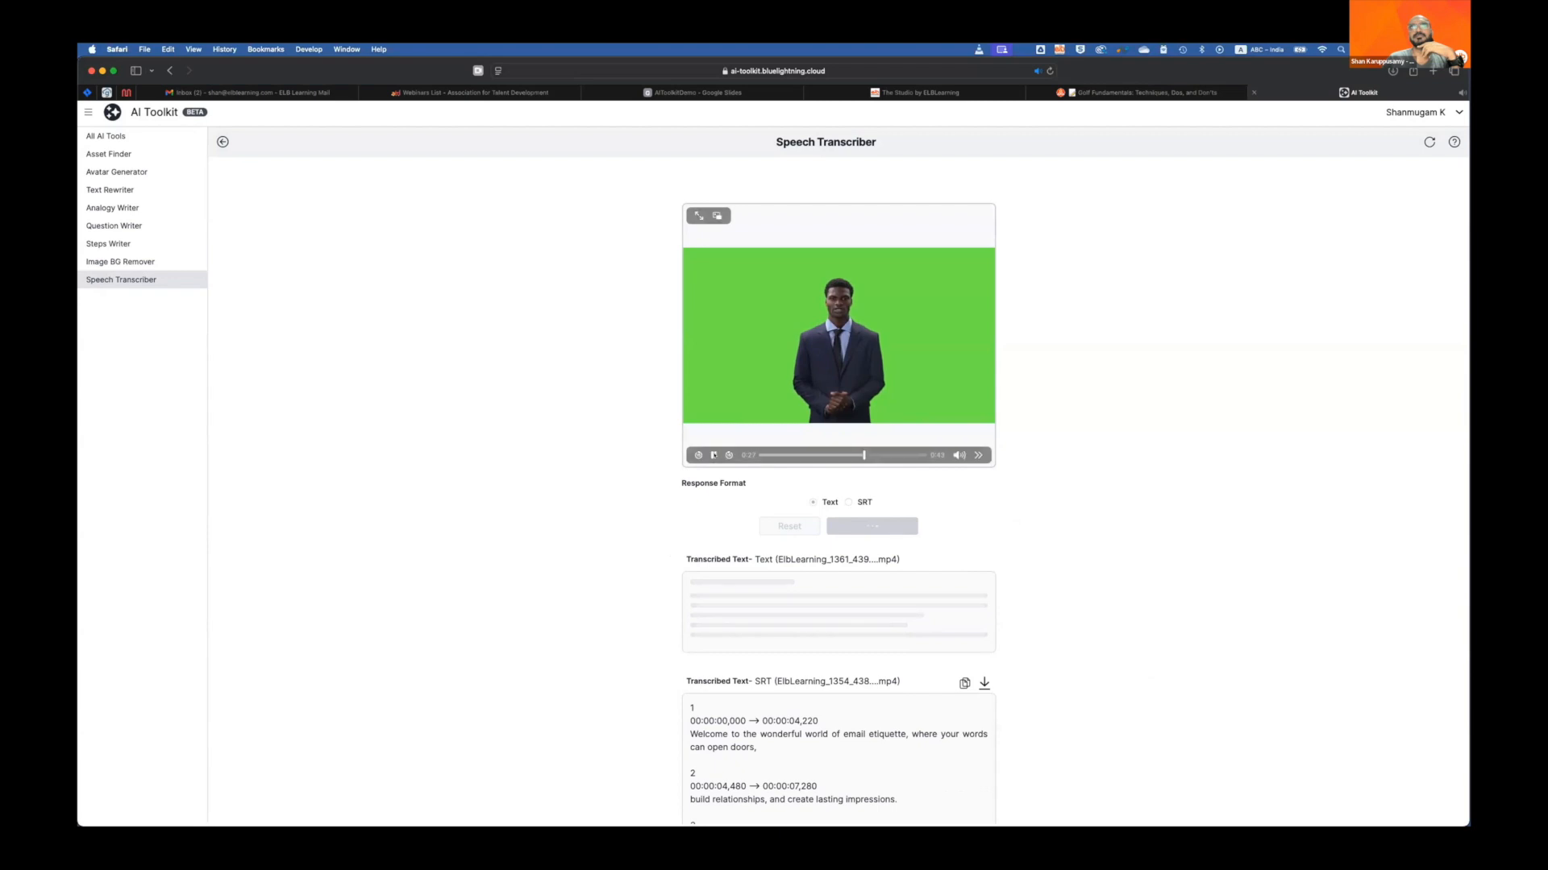
mouse_move(713, 456)
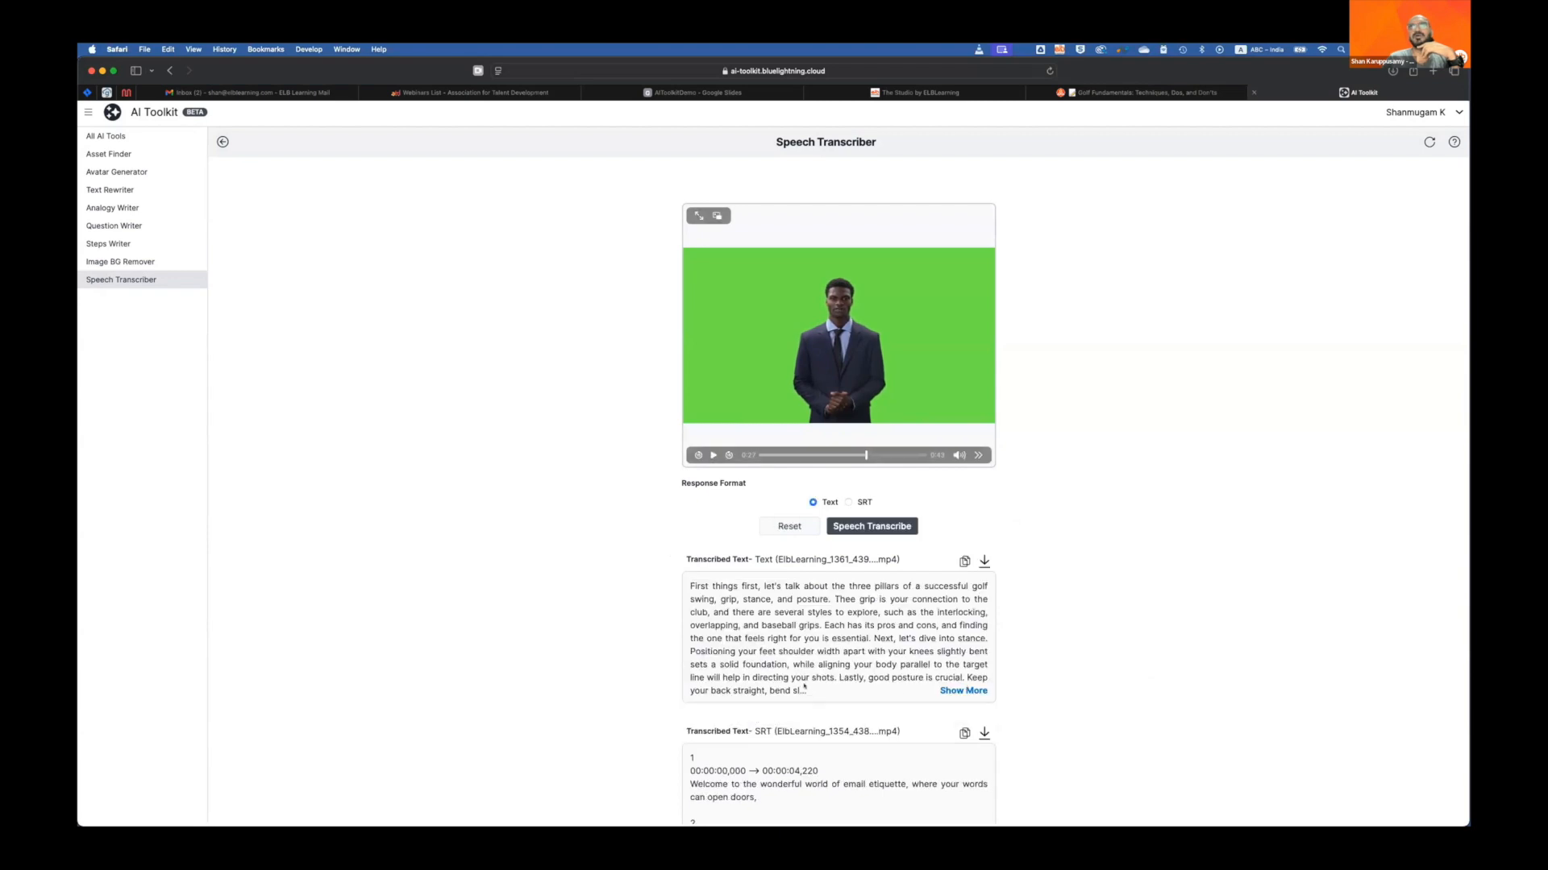
Step: Transcribe the same golf avatar video in SRT format and look over the timed captions
scroll(759, 613, down, 1)
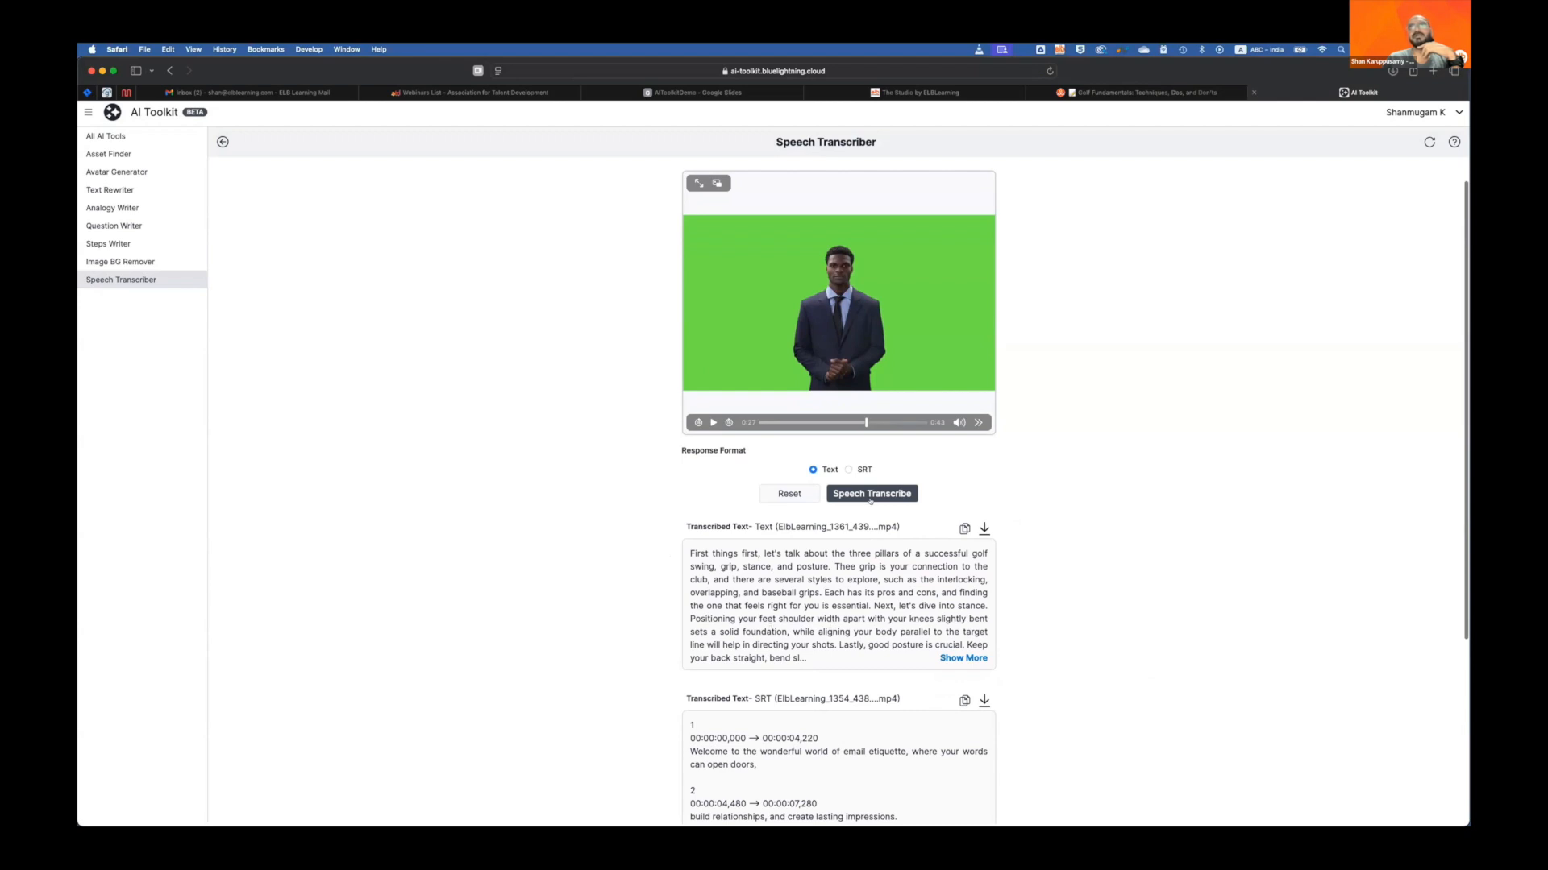
click(848, 469)
click(871, 493)
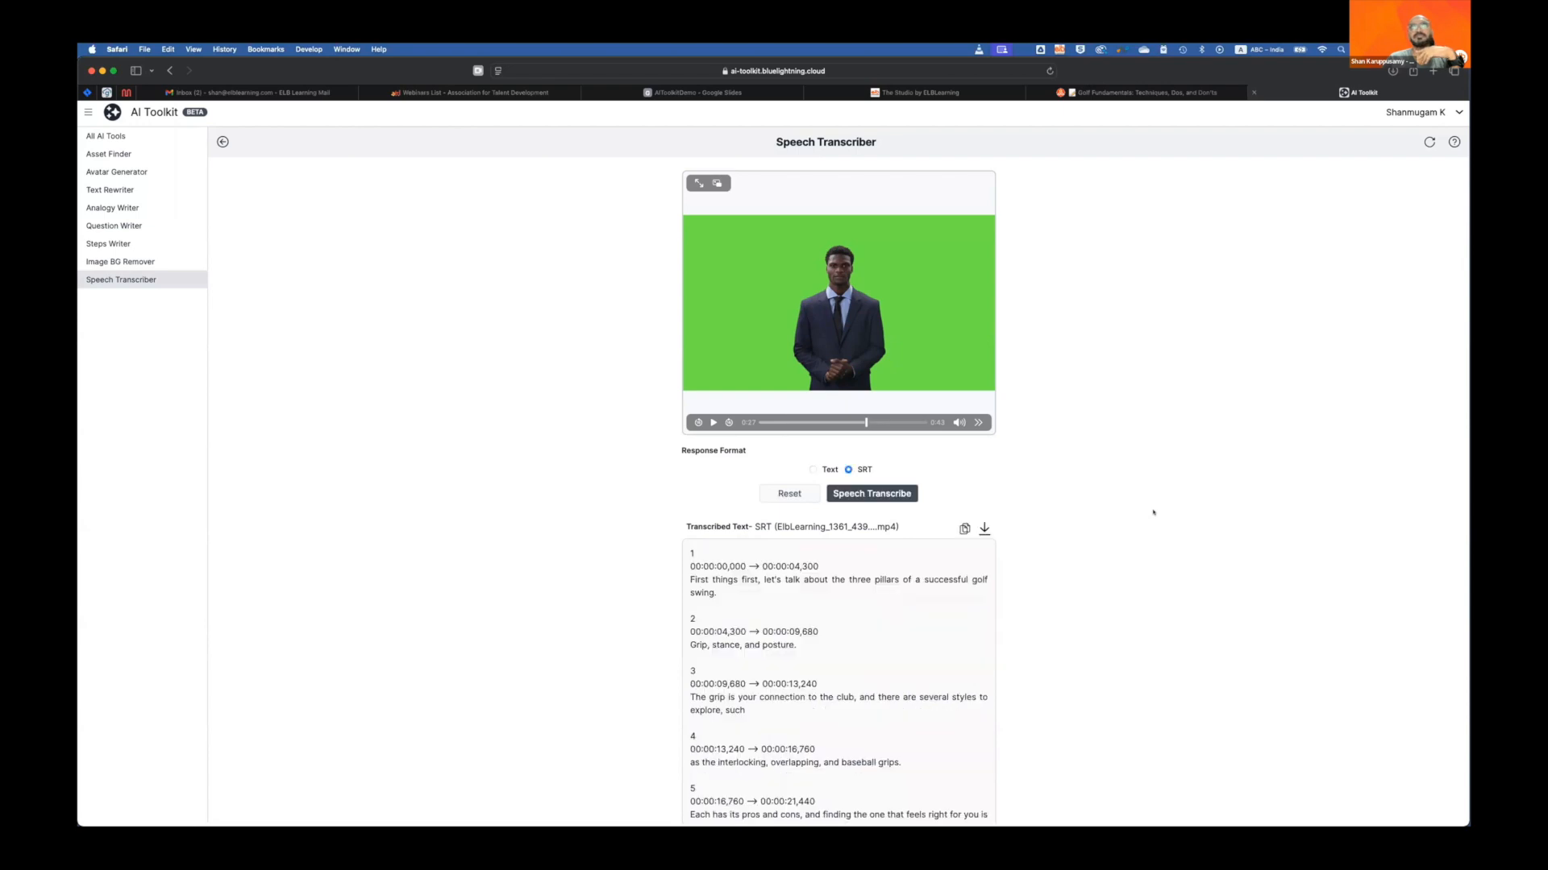
scroll(769, 590, down, 3)
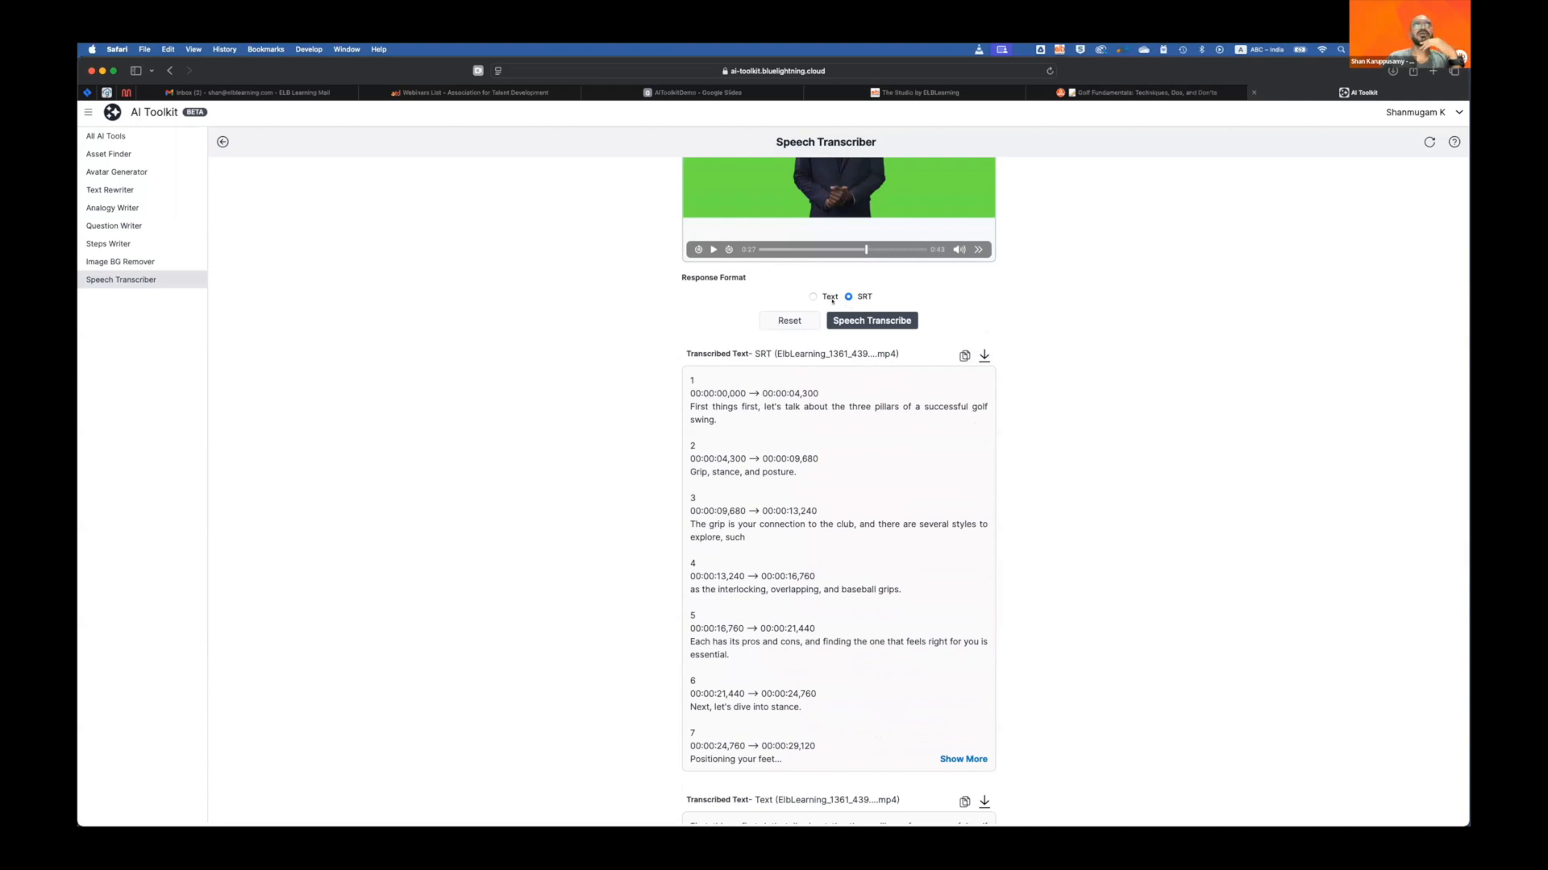
Step: Play ElbLearning_1354_4383-1730699938165.mp4 with its subtitles in VLC, allowing microphone access, and close the player
mouse_move(587, 810)
click(436, 808)
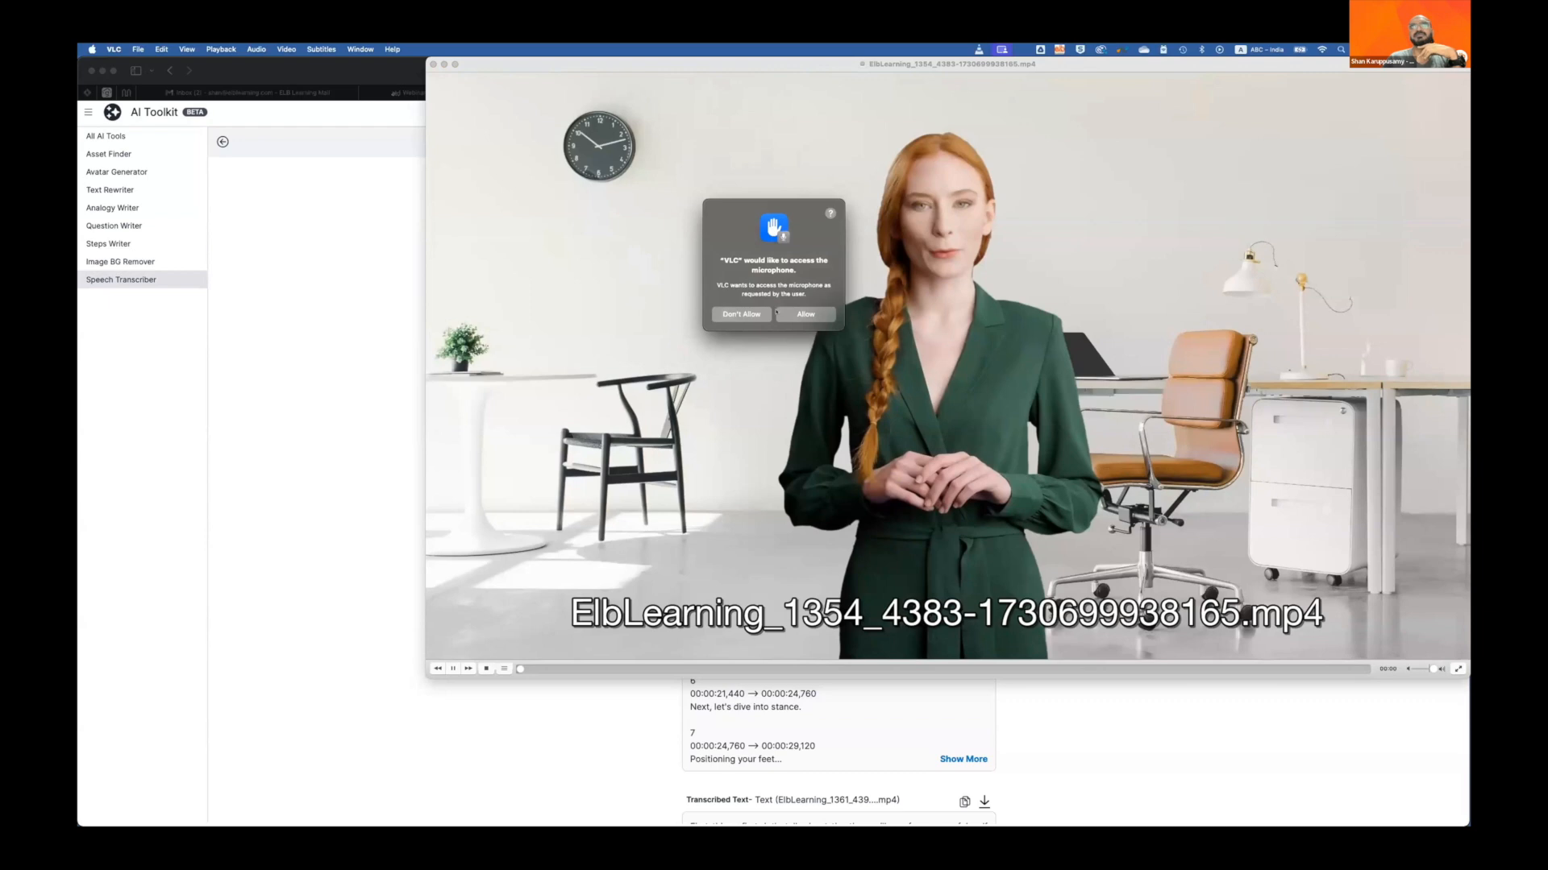
click(794, 313)
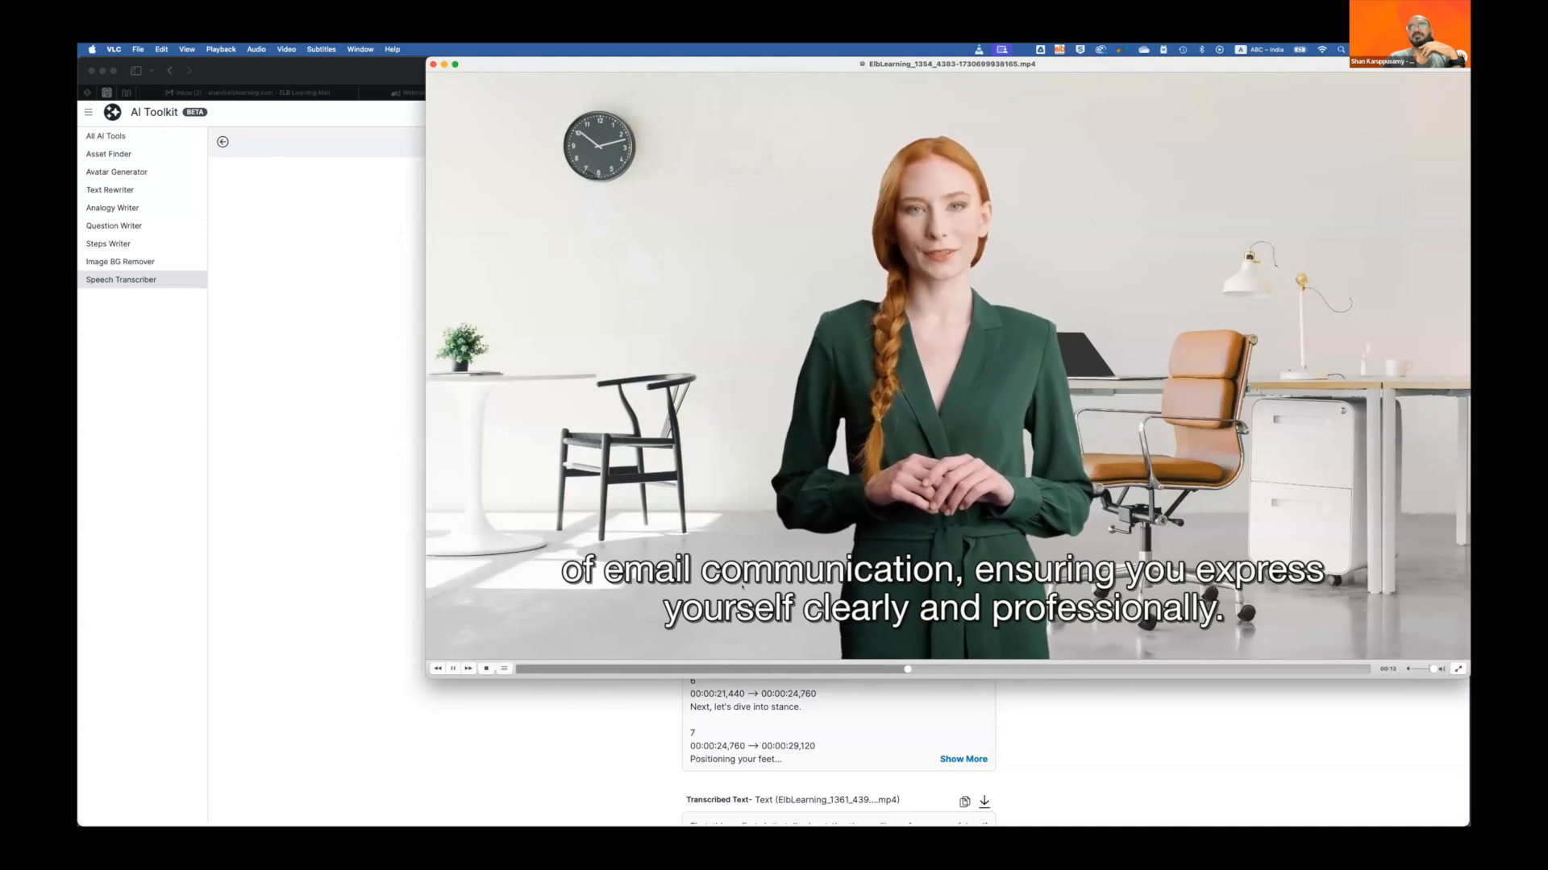
click(432, 65)
Step: Read through the timed SRT transcript of the golf avatar video again
scroll(631, 441, up, 3)
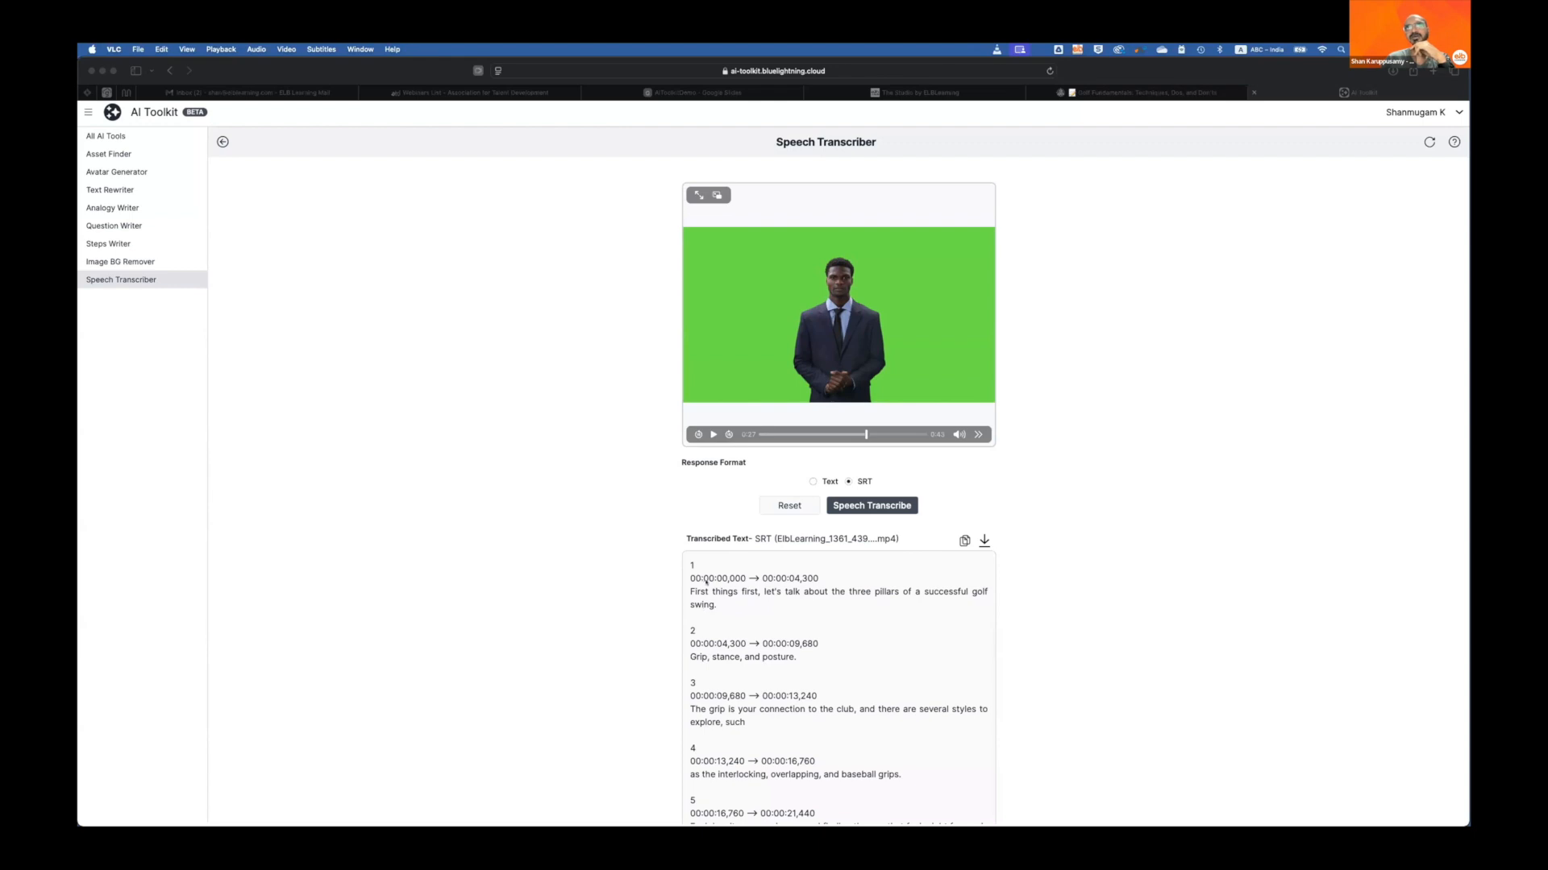
scroll(741, 597, down, 3)
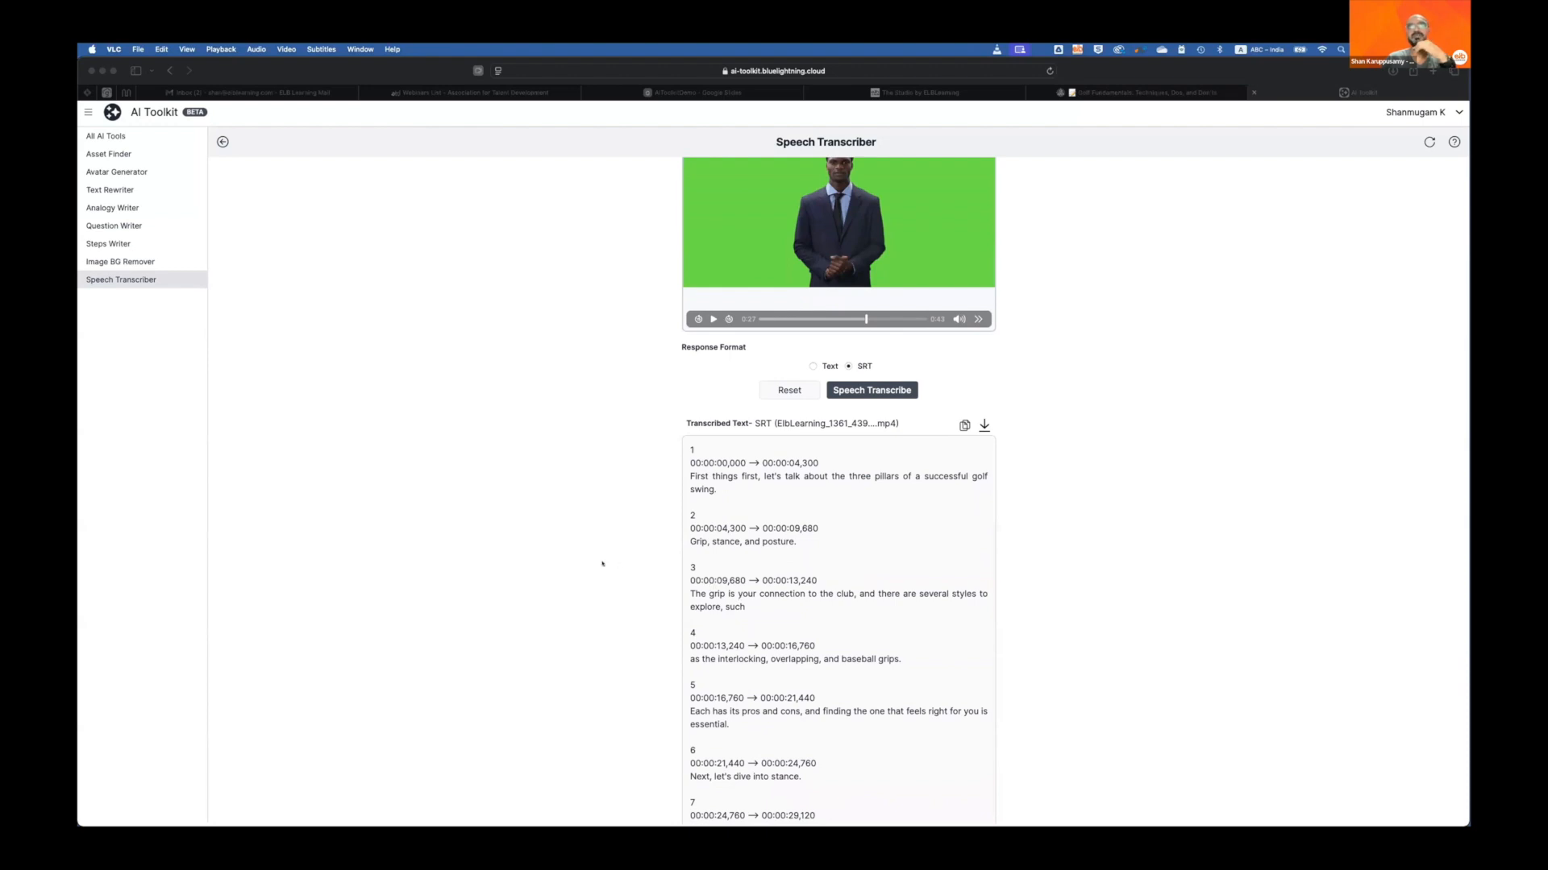
scroll(601, 563, up, 1)
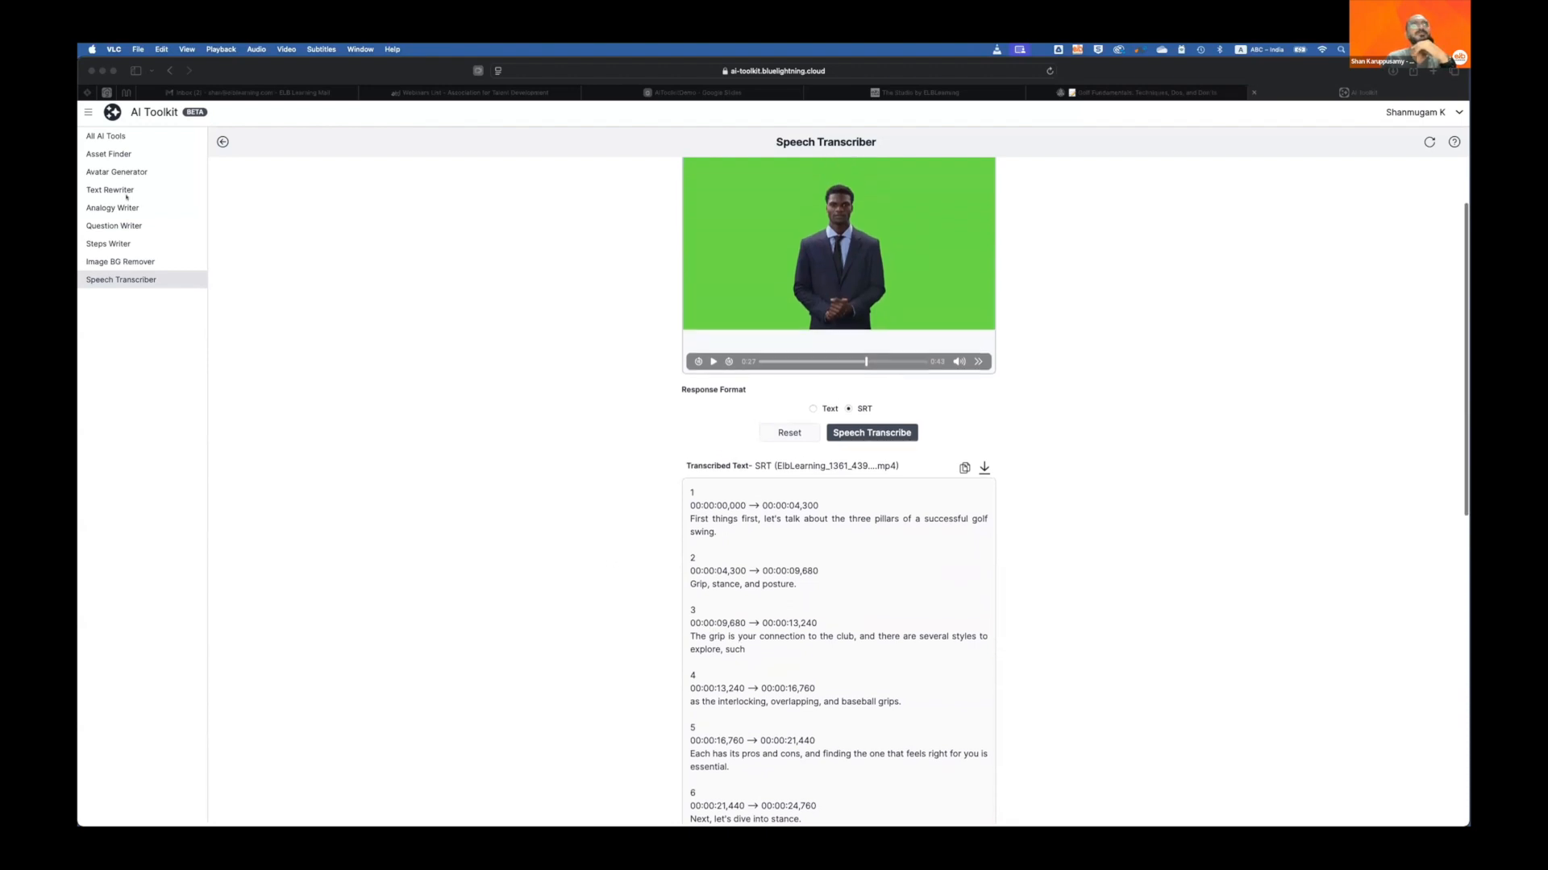
Step: Return to the Avatar Generator and look over its avatar choices and the My Videos list
click(116, 172)
click(130, 172)
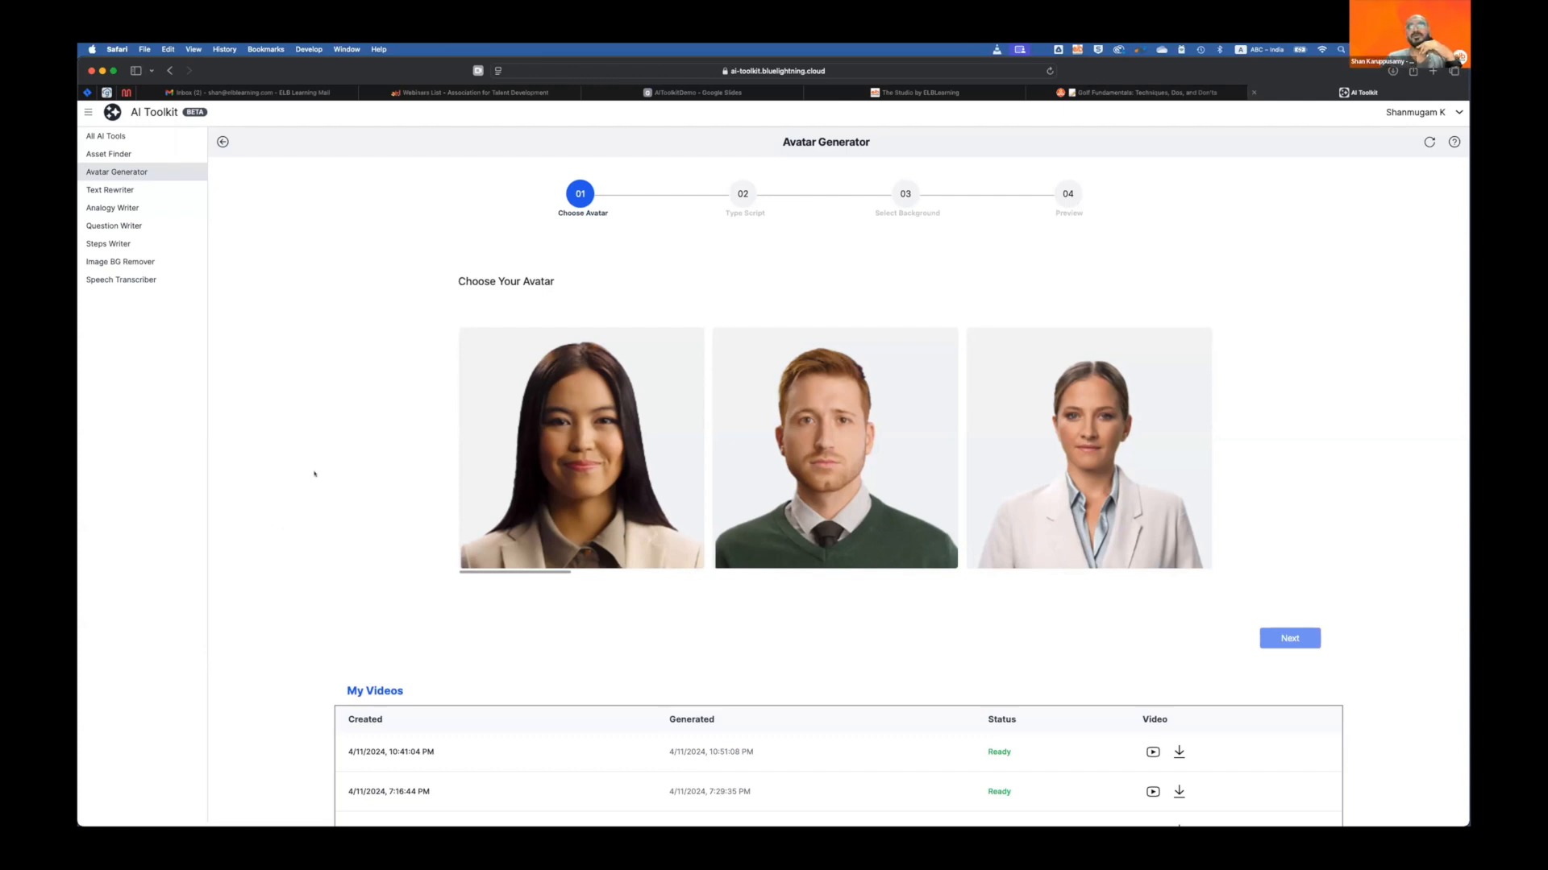
scroll(315, 475, down, 3)
scroll(317, 481, up, 3)
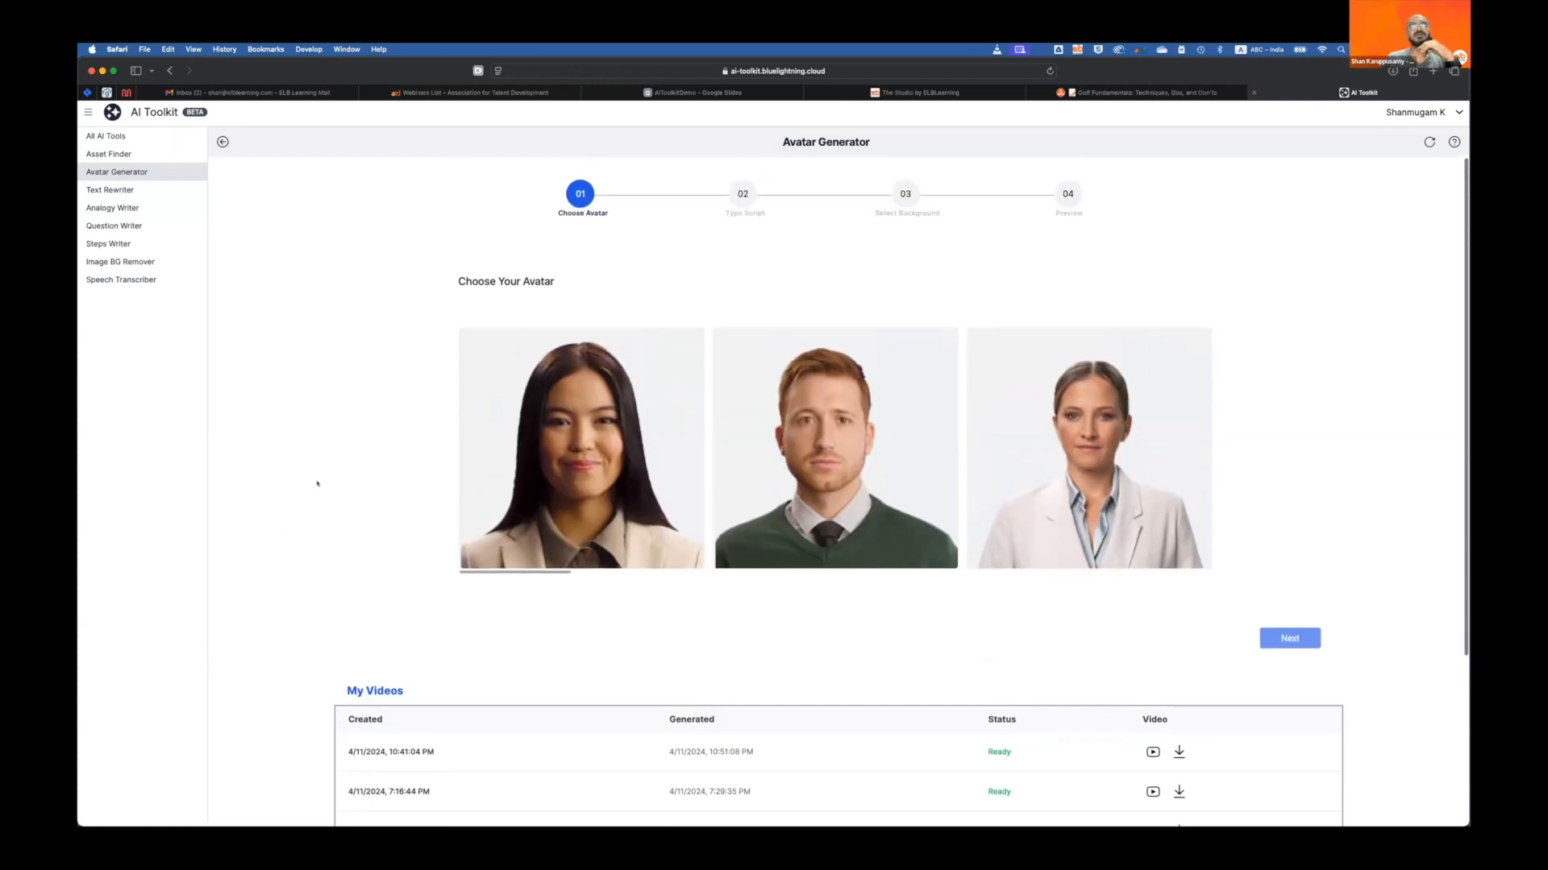
Step: Reopen the Asset Finder and look back through its conversation to the first golf image results
click(137, 136)
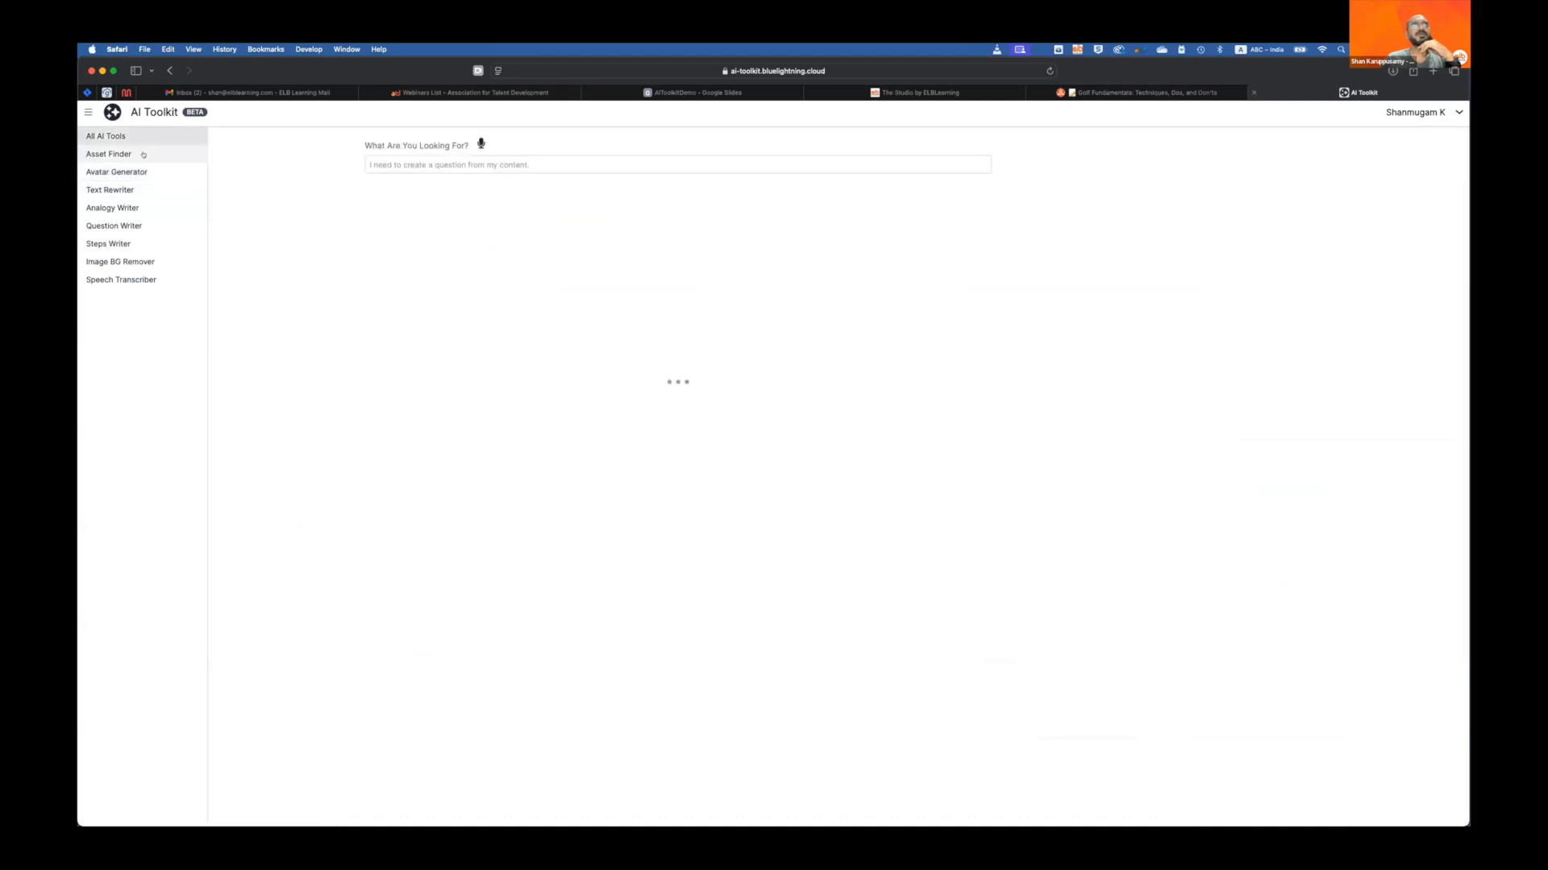
click(120, 154)
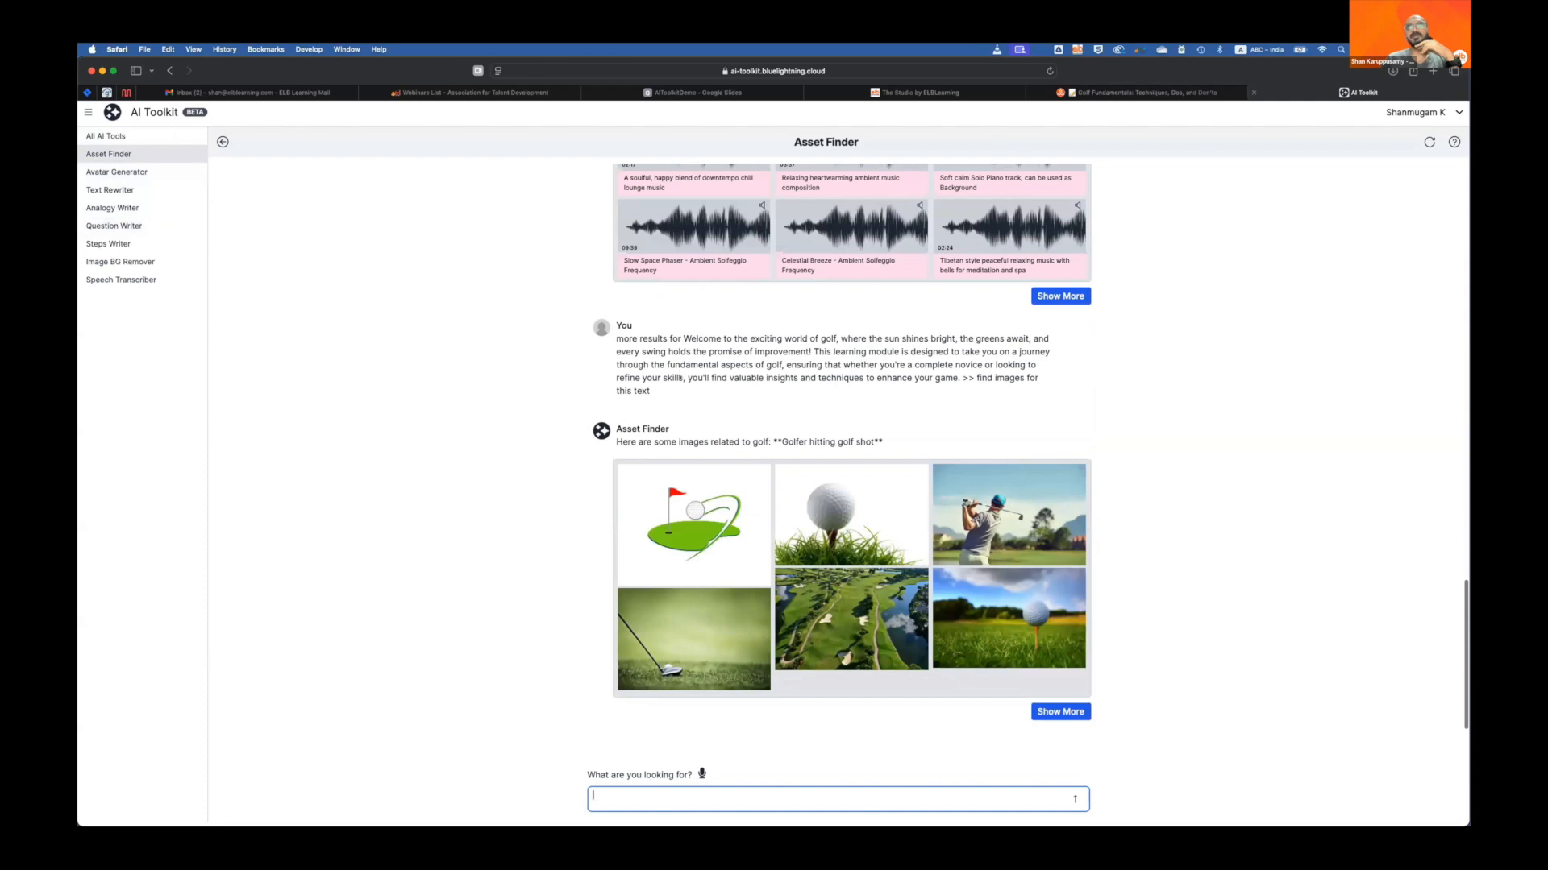
scroll(993, 430, up, 20)
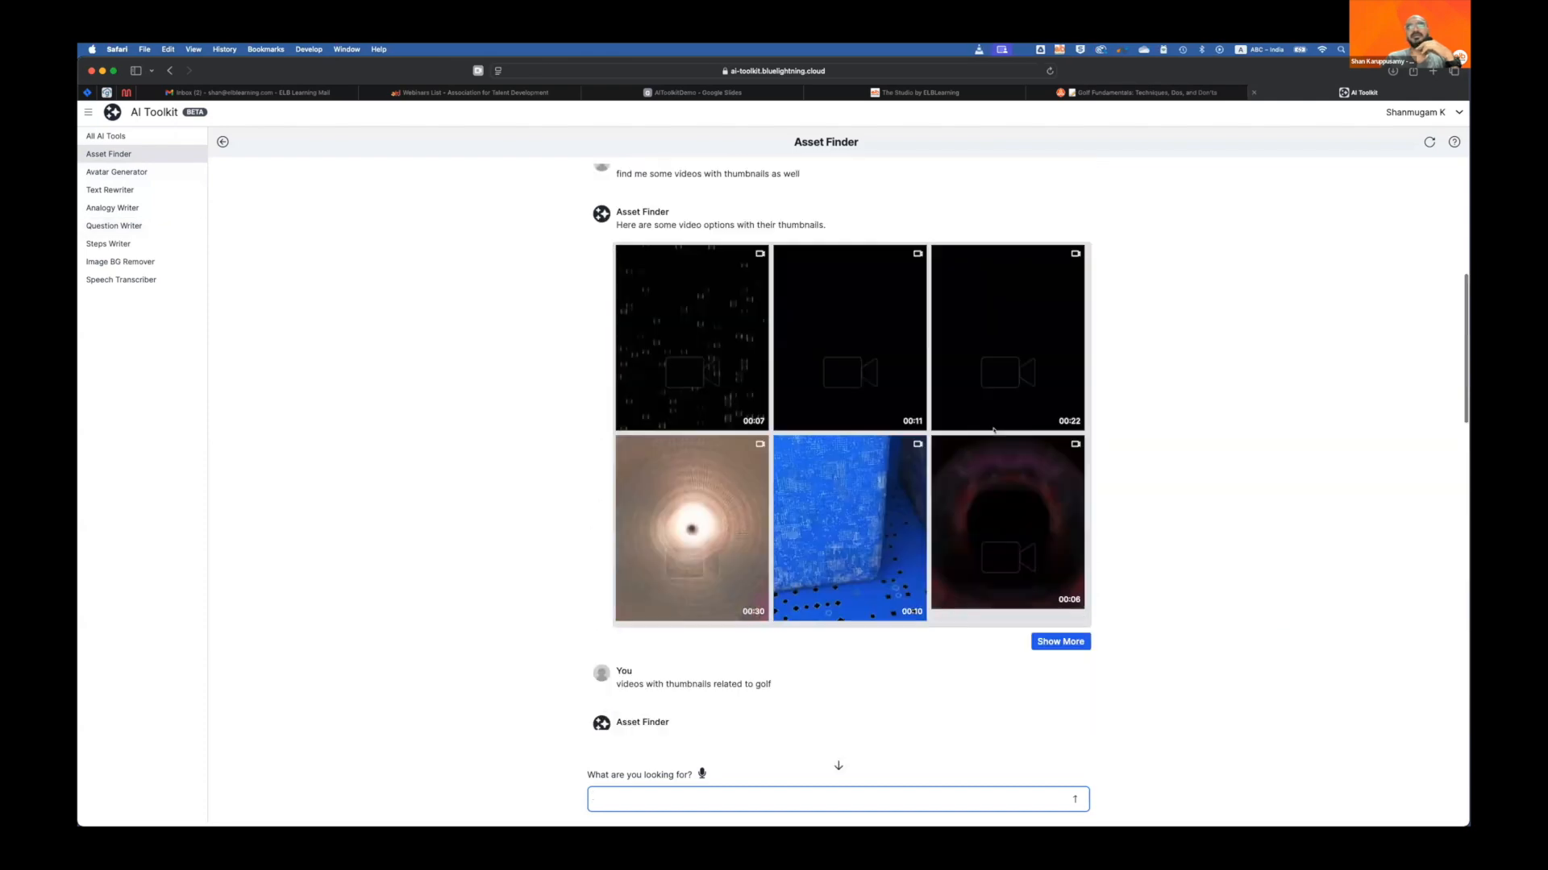
scroll(987, 433, up, 4)
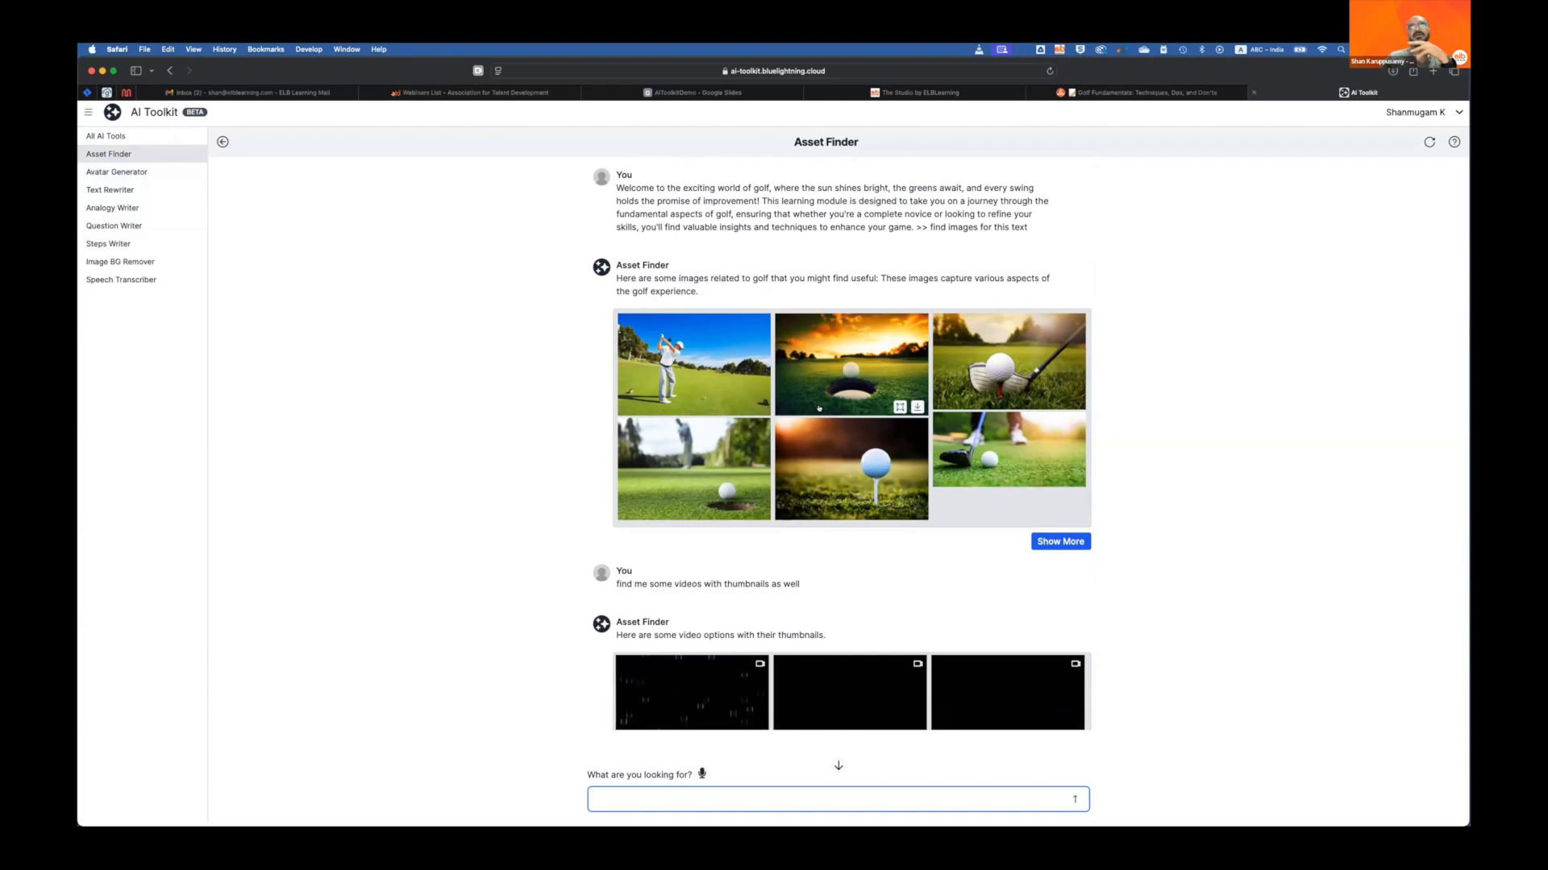
Step: View the apps overview in The Studio, then return to the AI Toolkit and look over the Asset Finder results
click(908, 91)
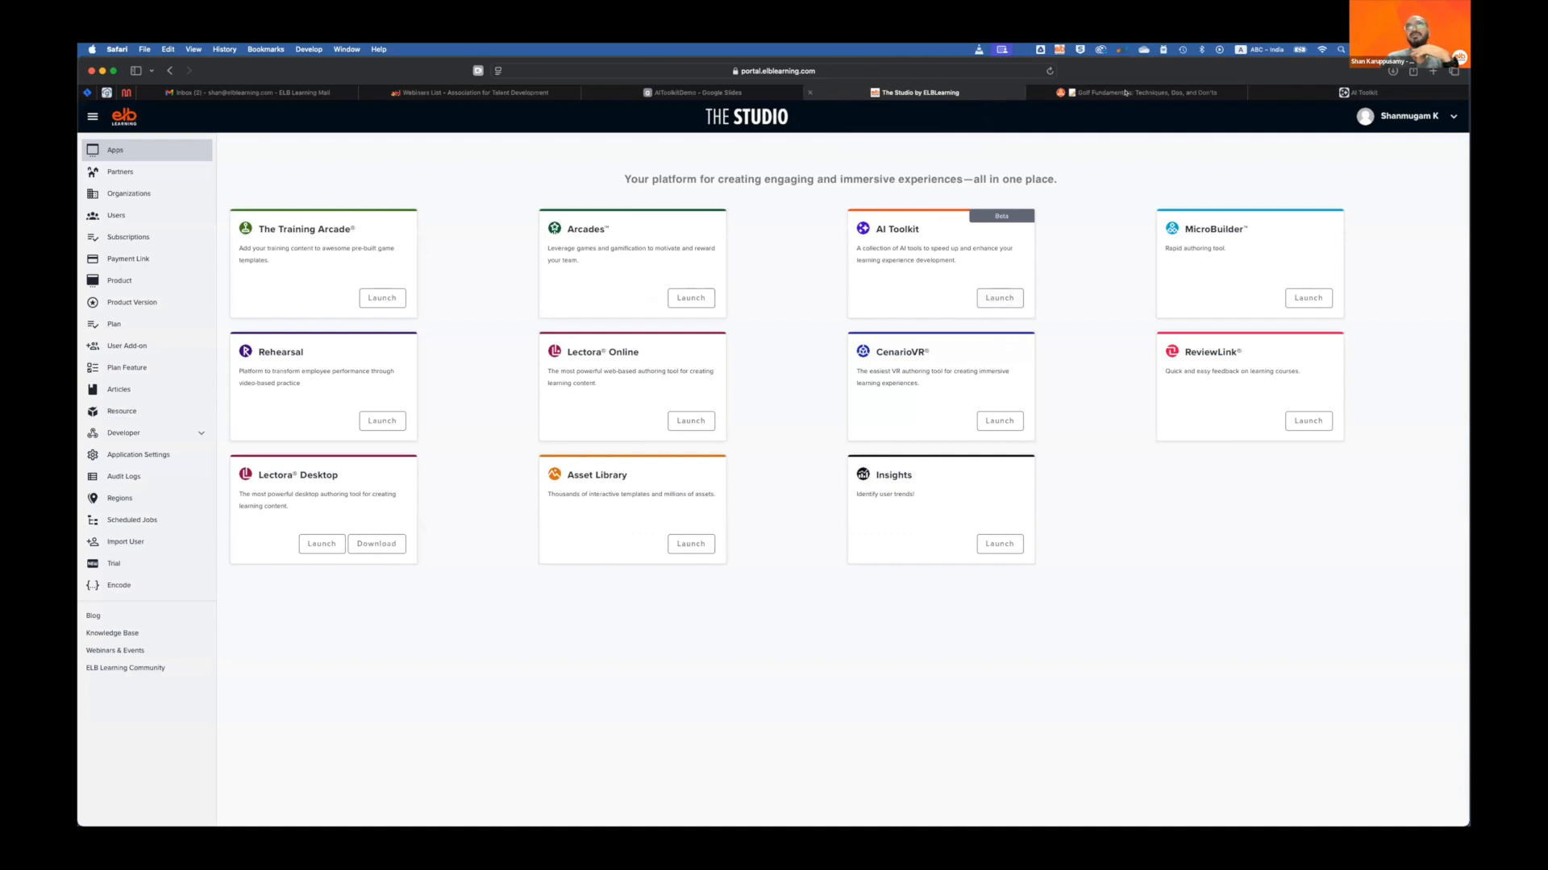
mouse_move(1126, 94)
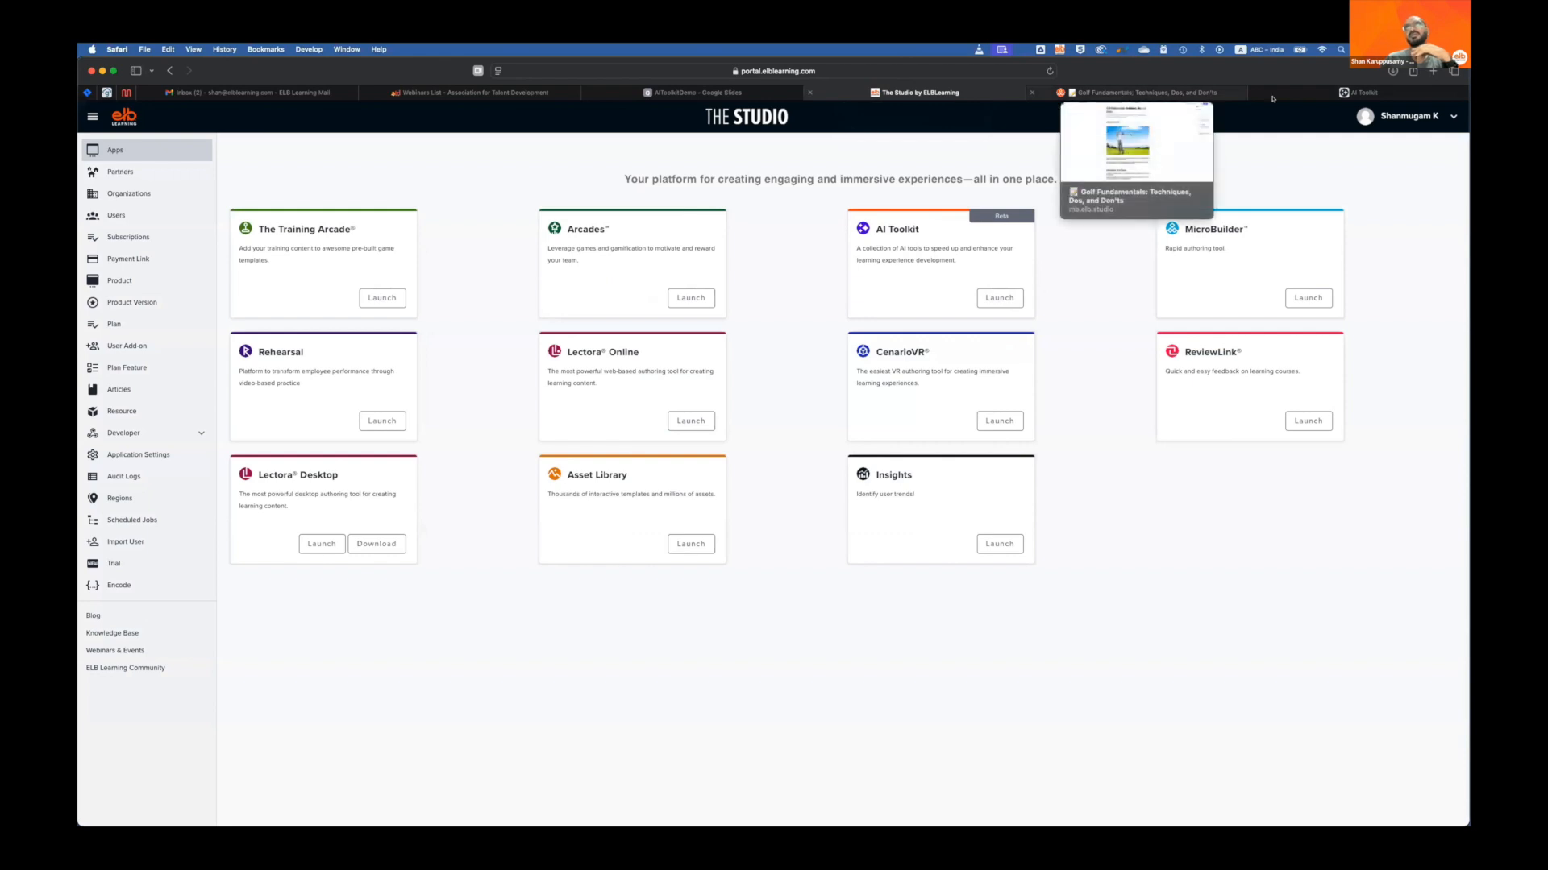
mouse_move(1307, 97)
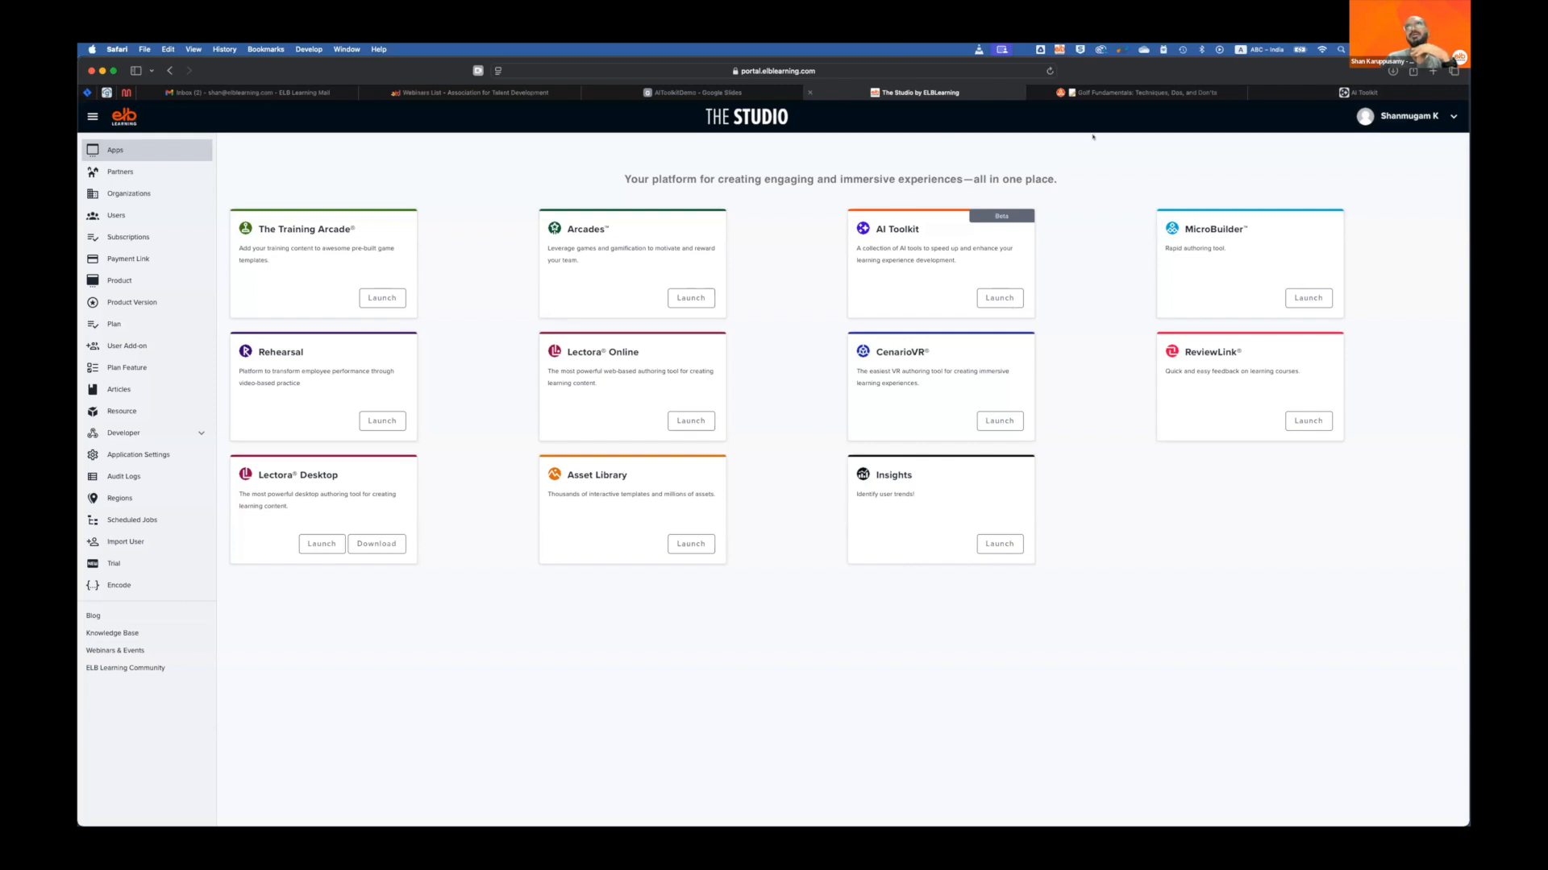
click(1322, 93)
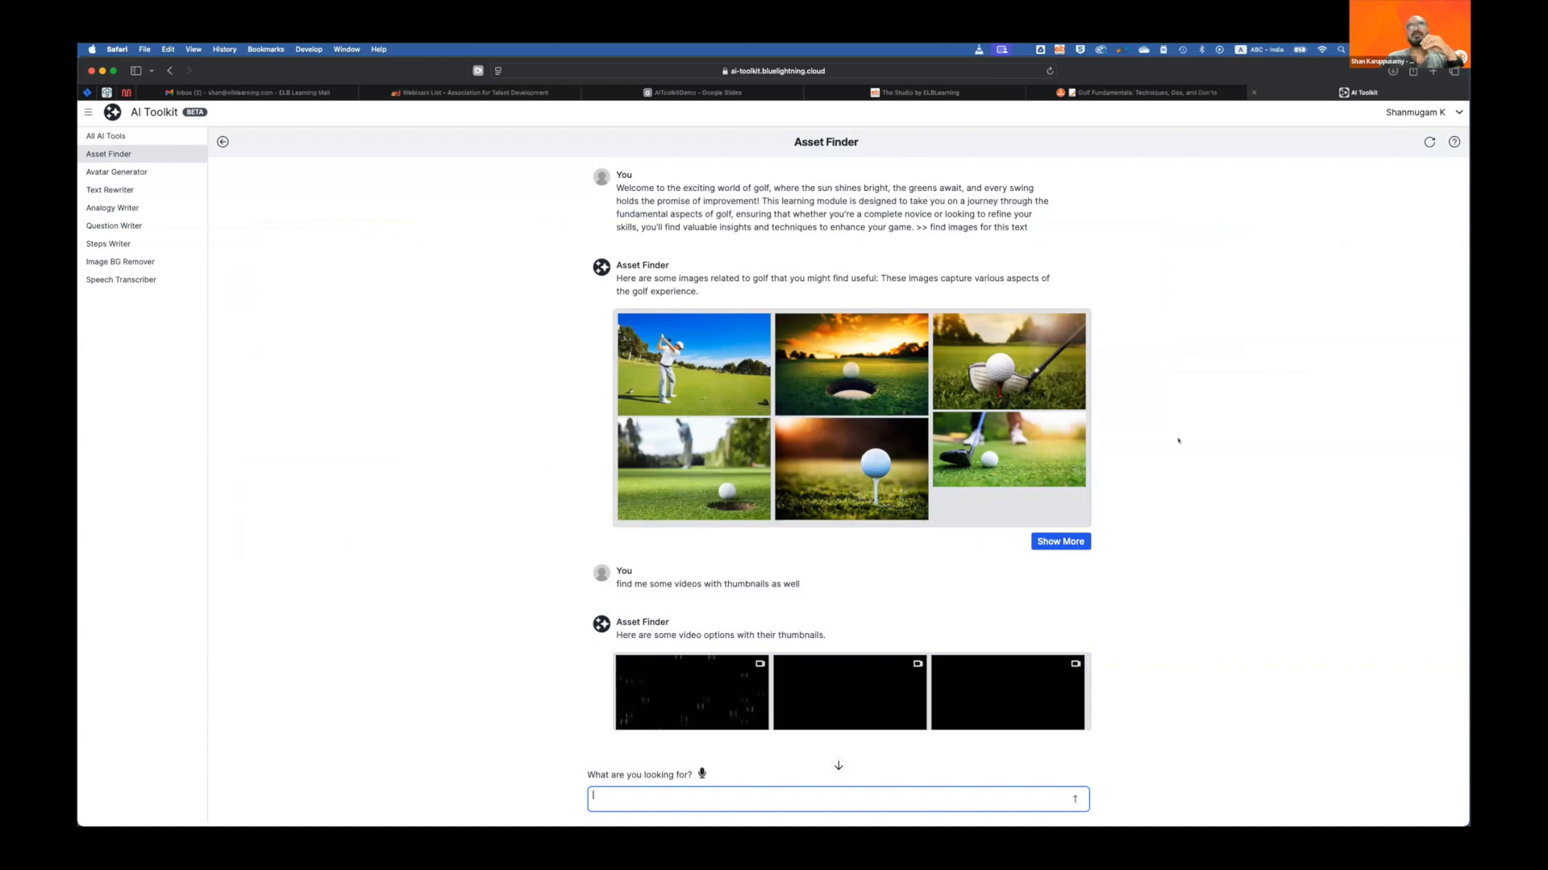
scroll(1178, 441, down, 5)
scroll(1168, 441, up, 5)
Step: Revisit the Text Rewriter, Analogy Writer and Question Writer to look over their golf course responses
click(121, 172)
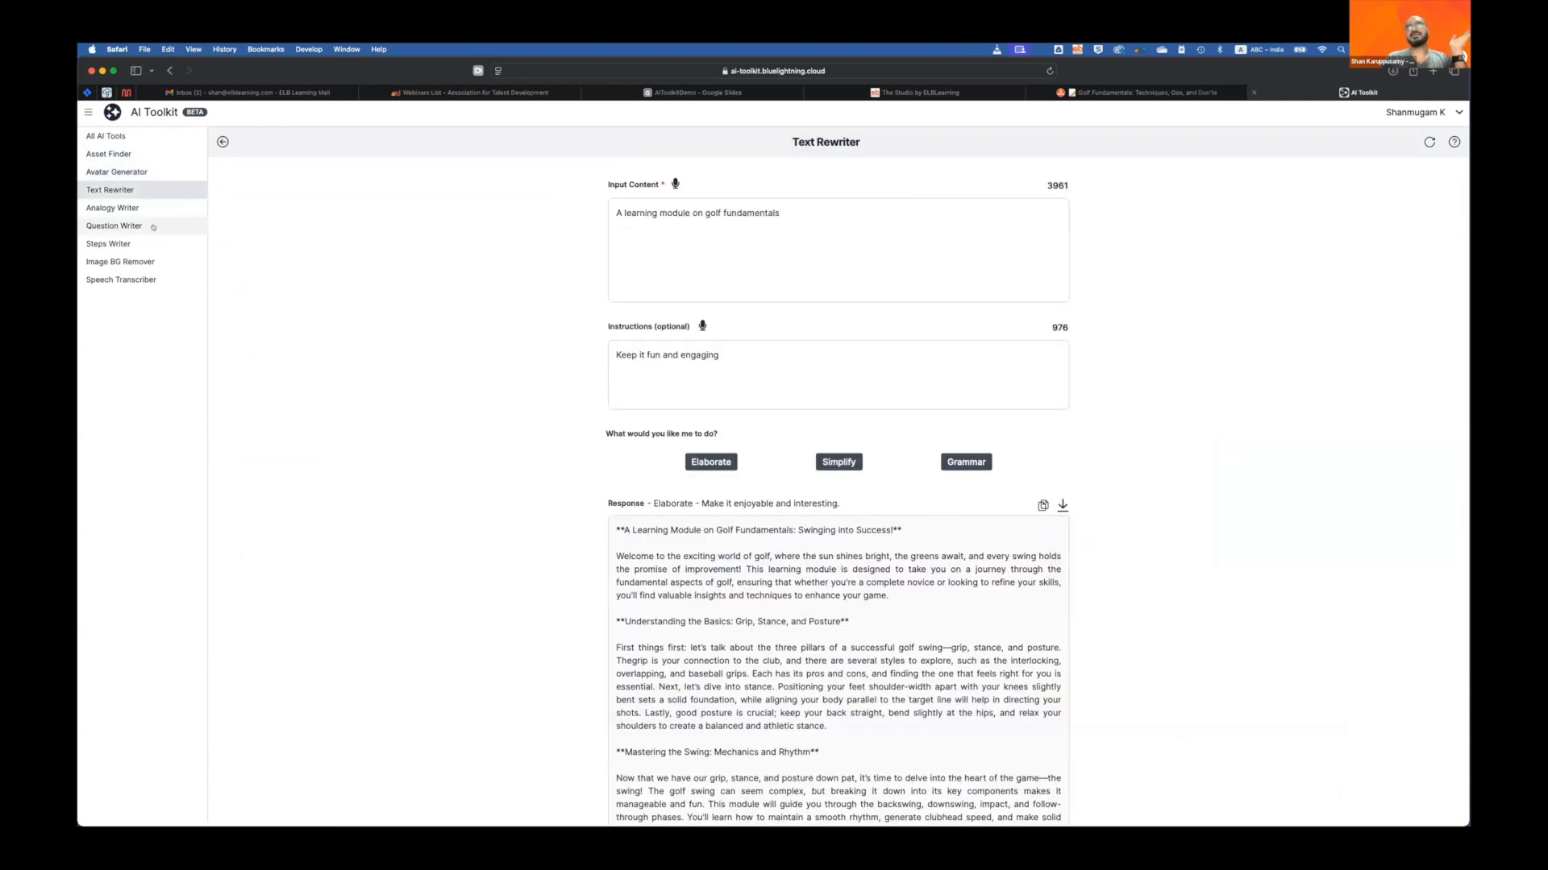
click(137, 209)
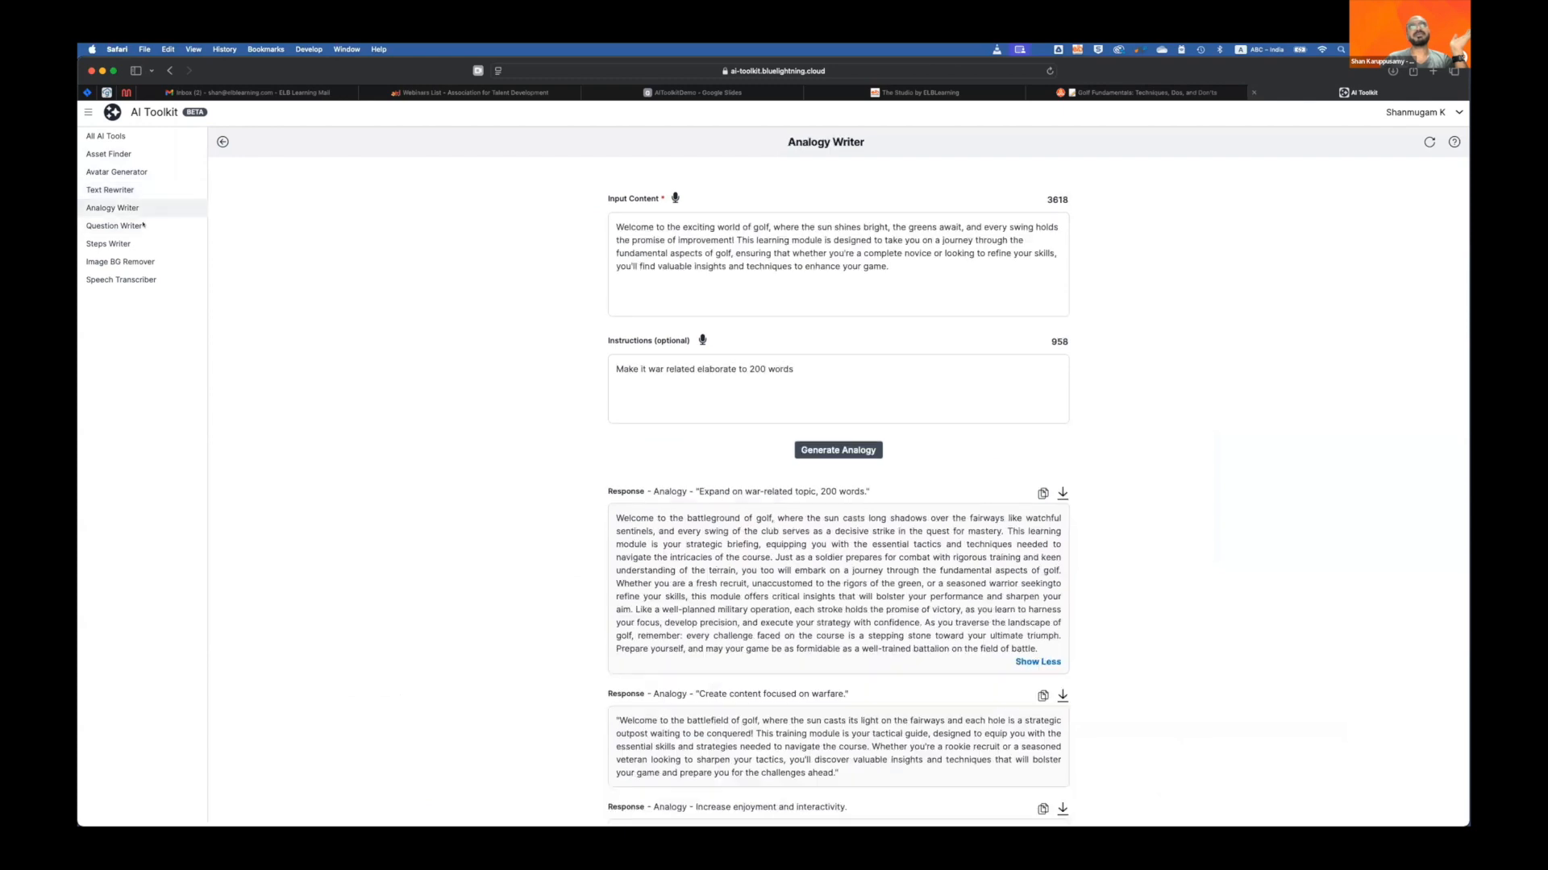
click(169, 230)
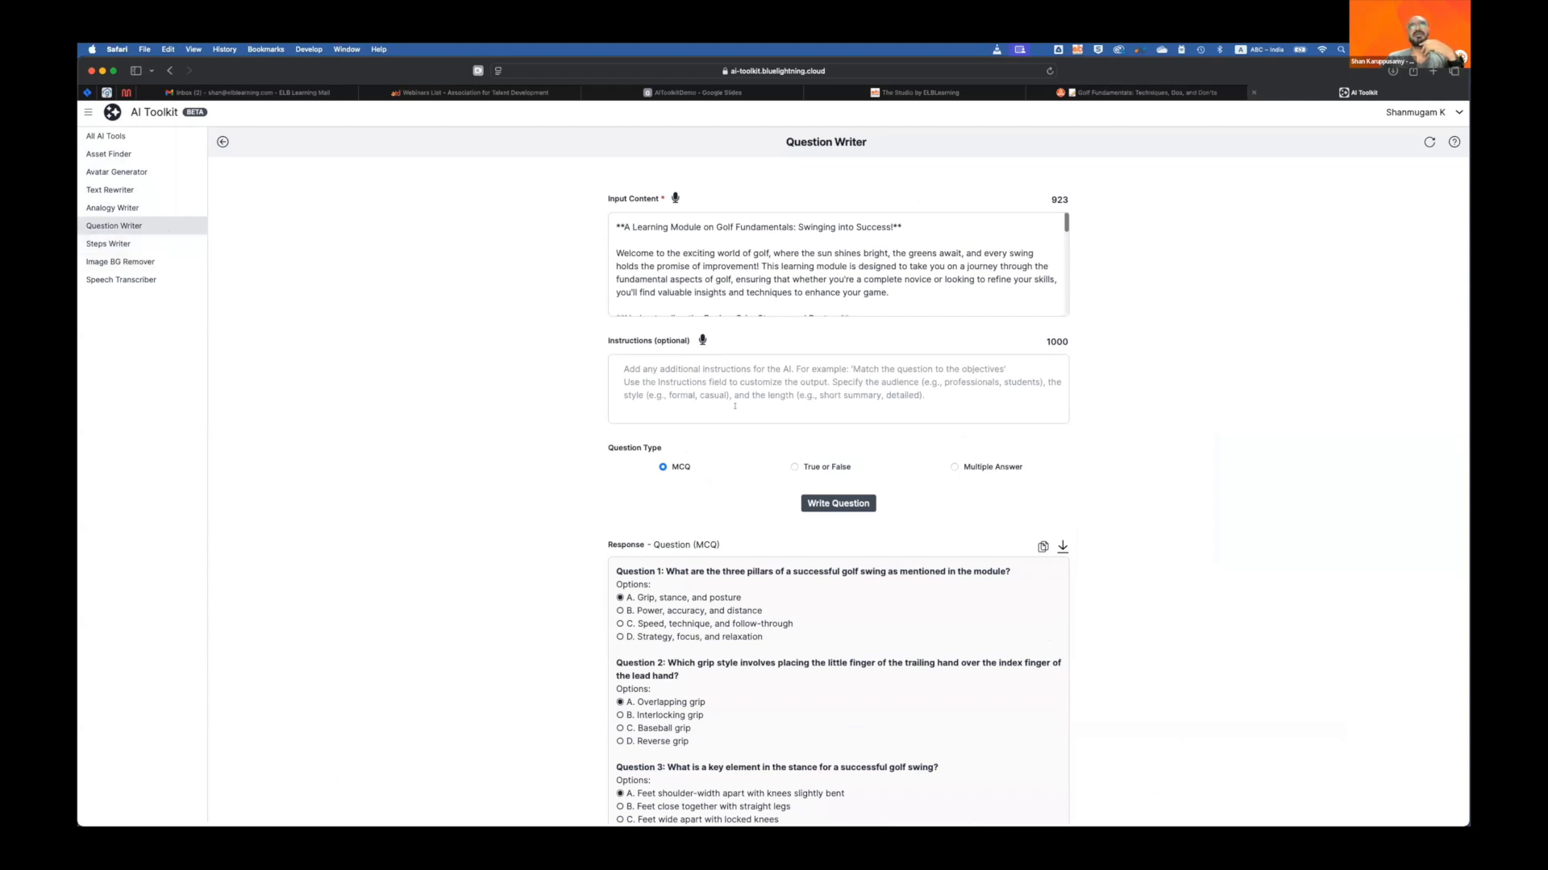
scroll(819, 369, down, 1)
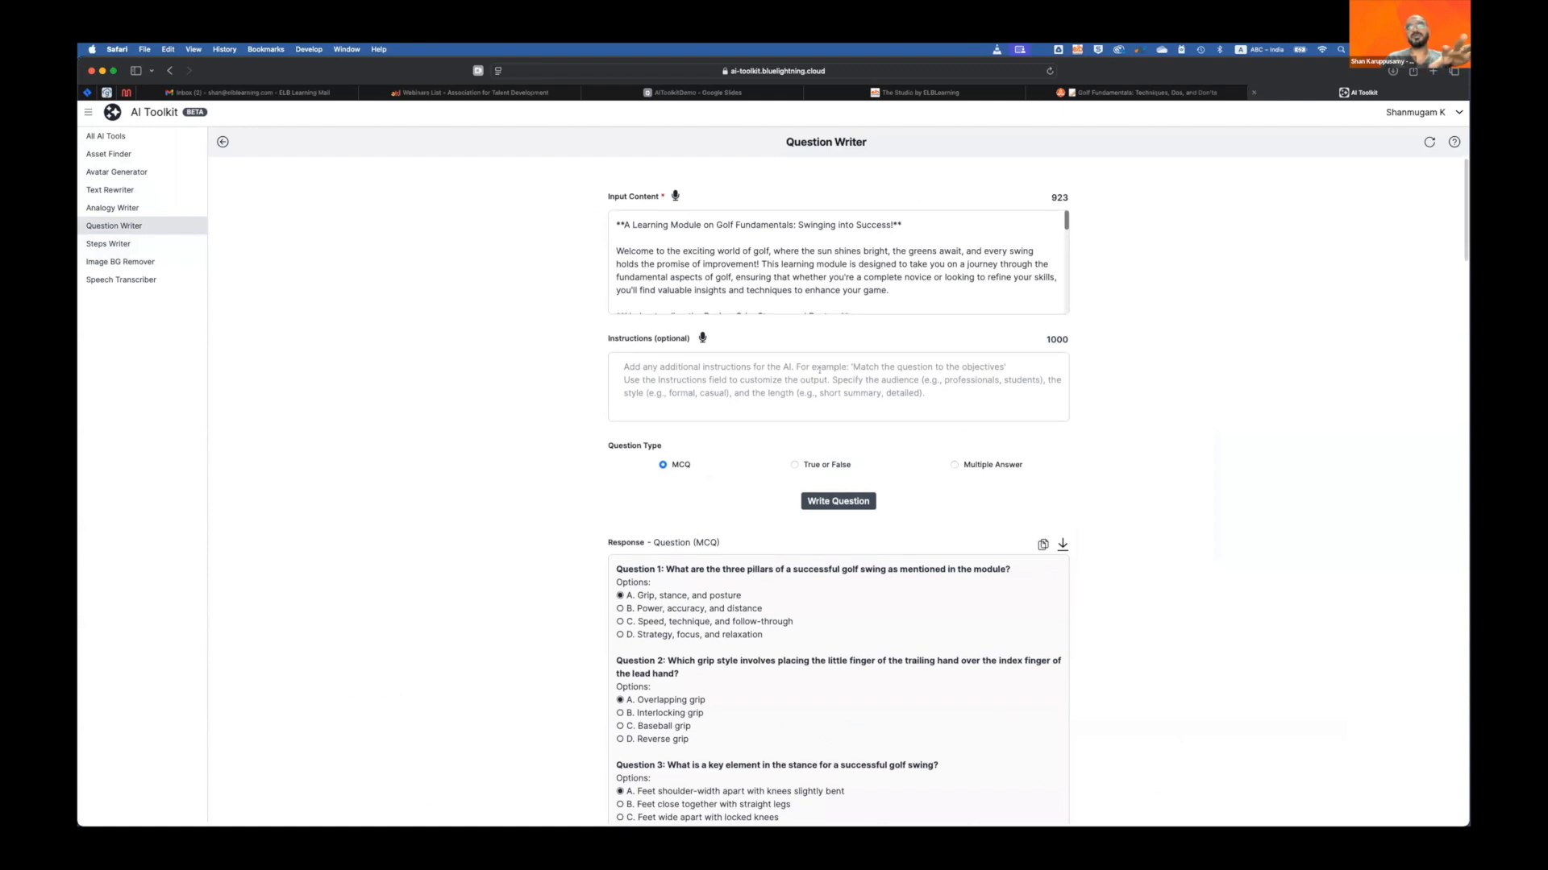